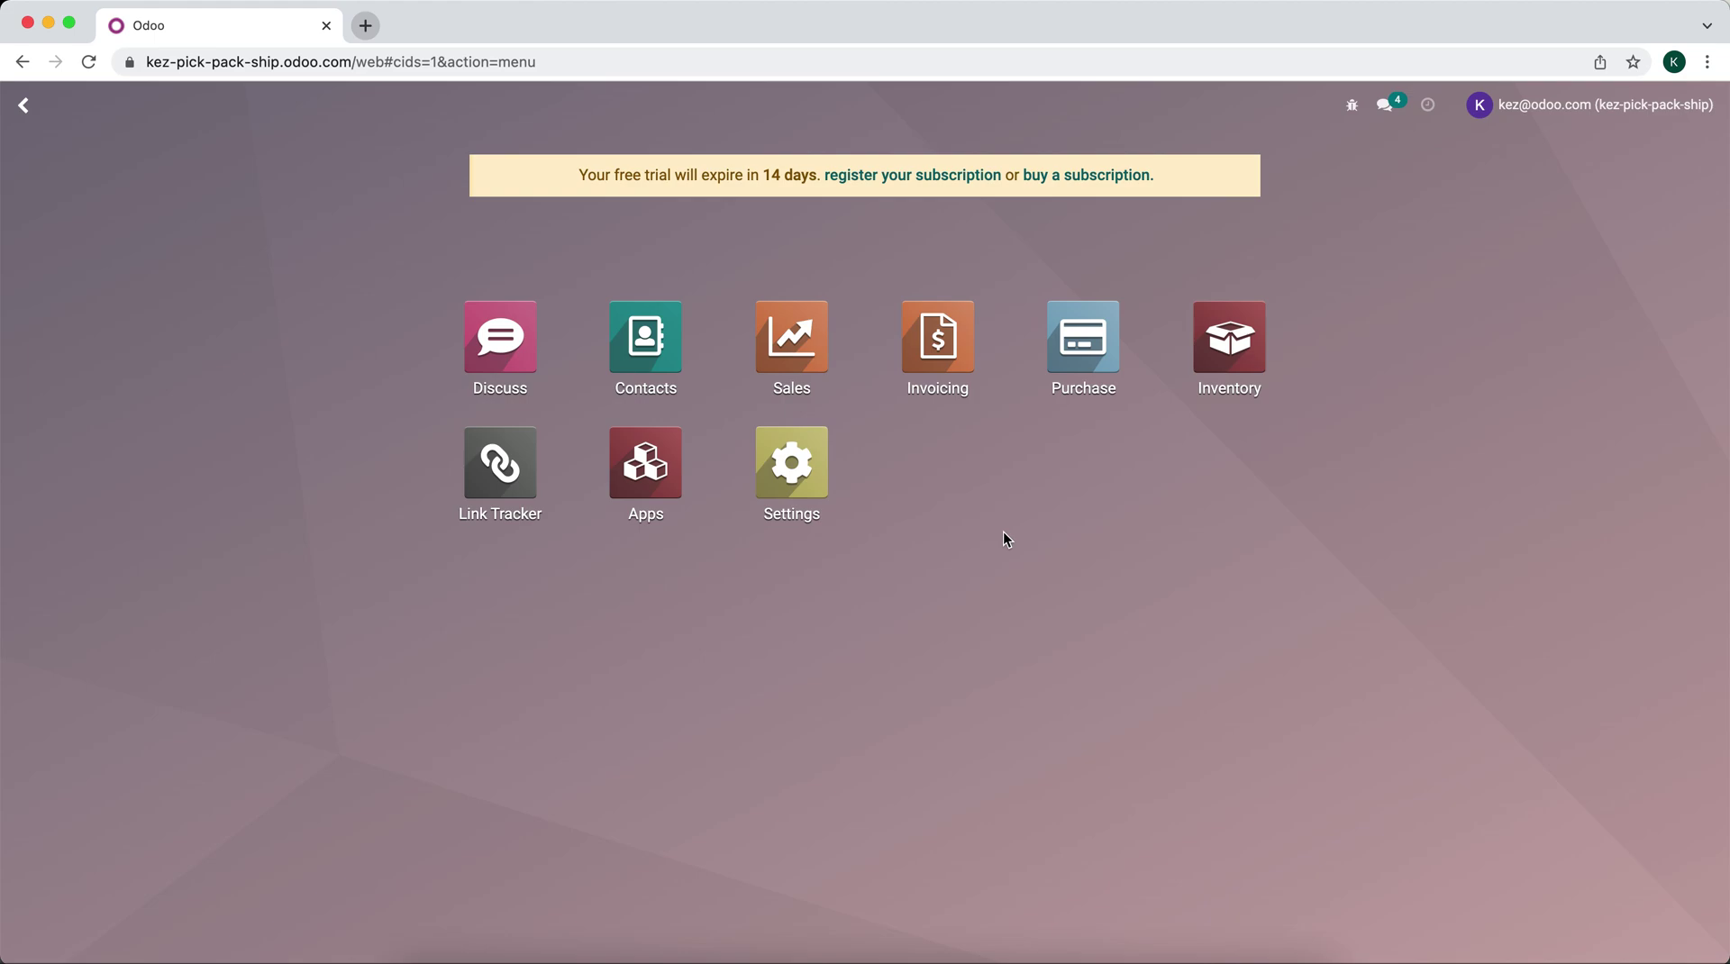
Step: Change UPS Ground's Invoicing Policy from Real cost to Estimated cost and save it
{"action": "type", "text": "shipp"}
{"action": "key", "text": "Return"}
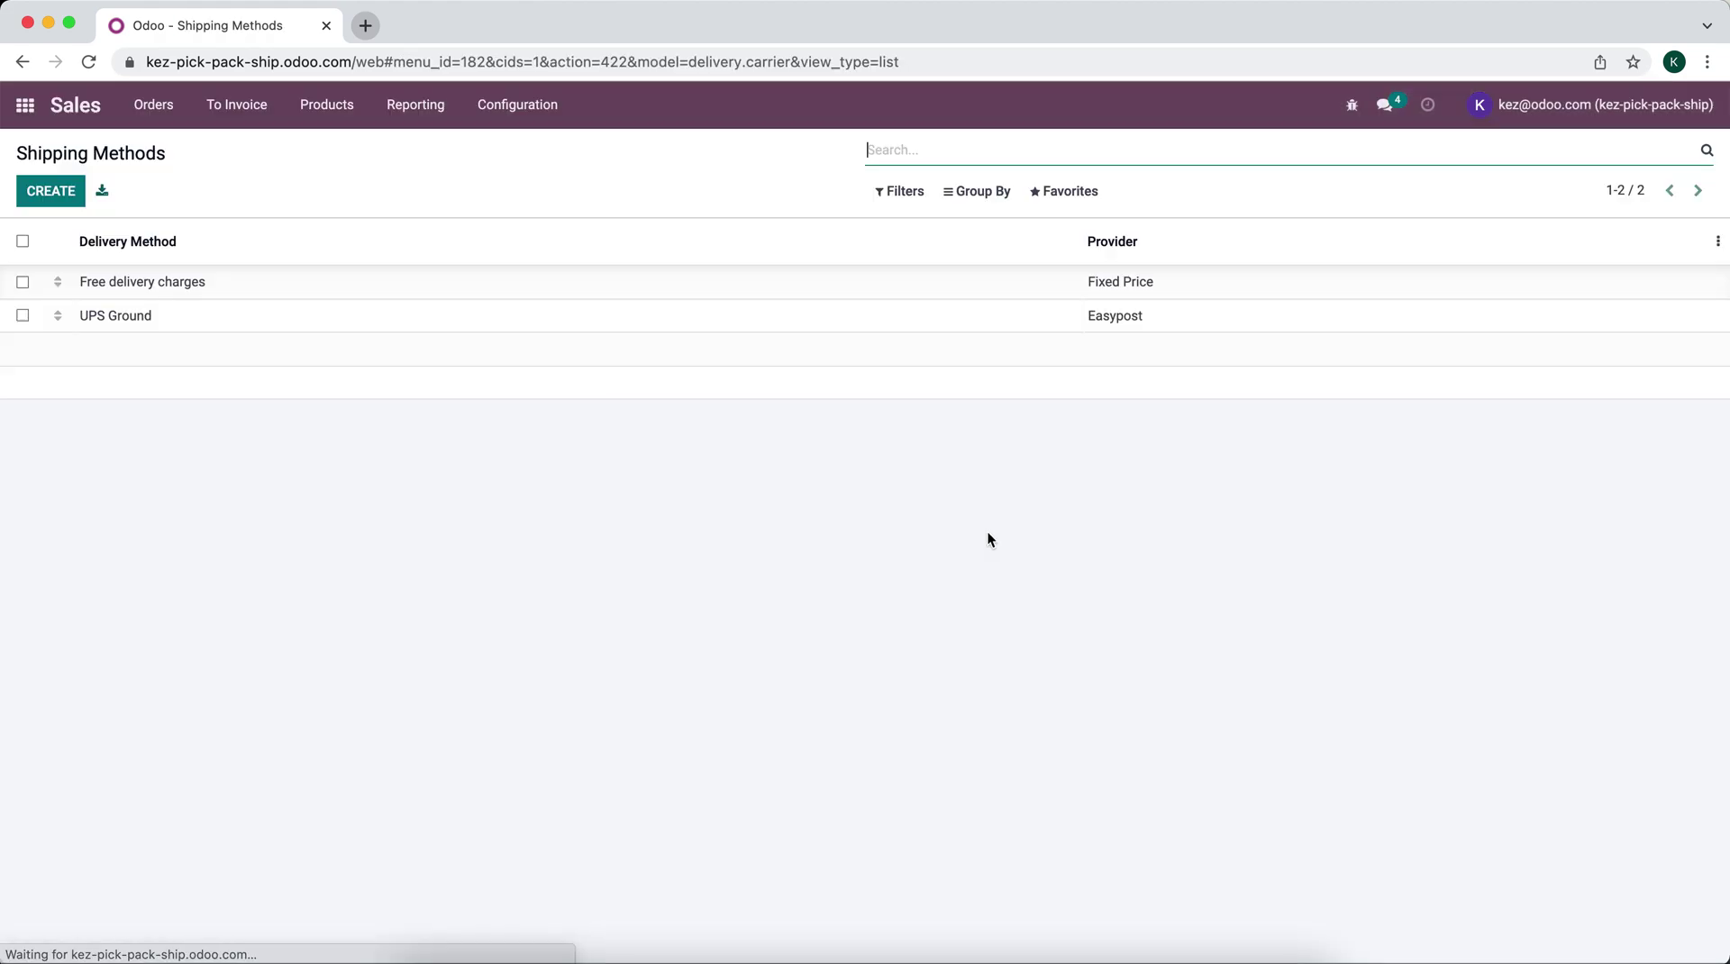
{"action": "left_click", "coordinate": [274, 316]}
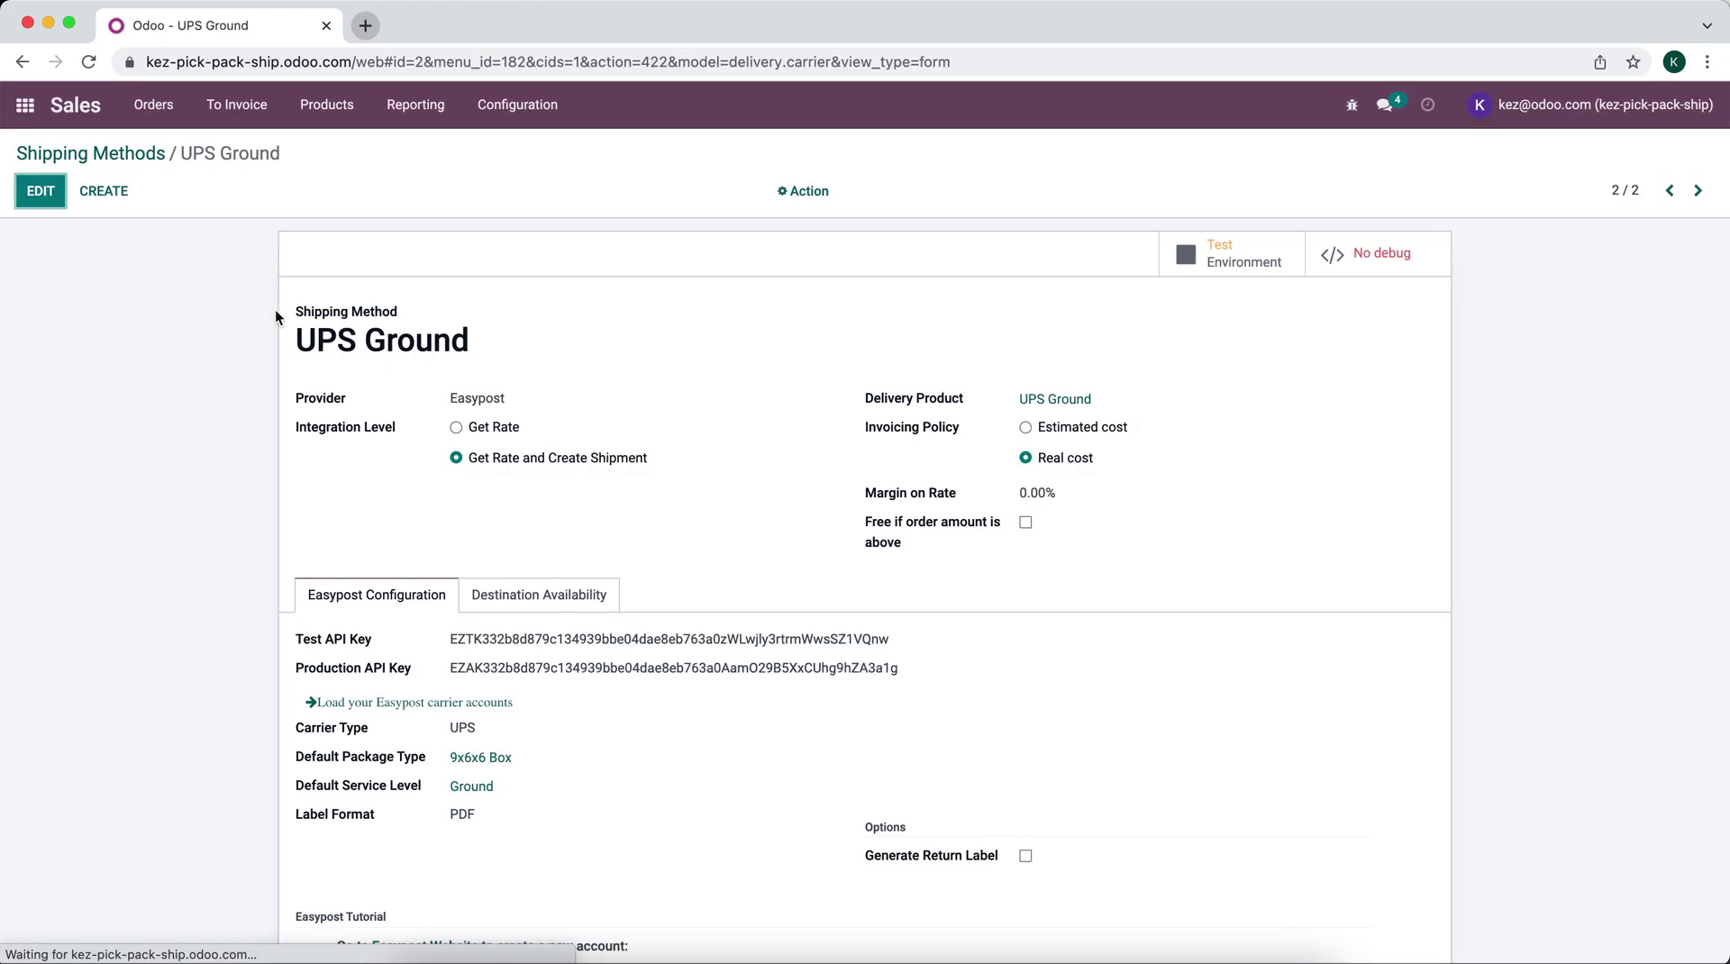
{"action": "key", "text": "alt+a"}
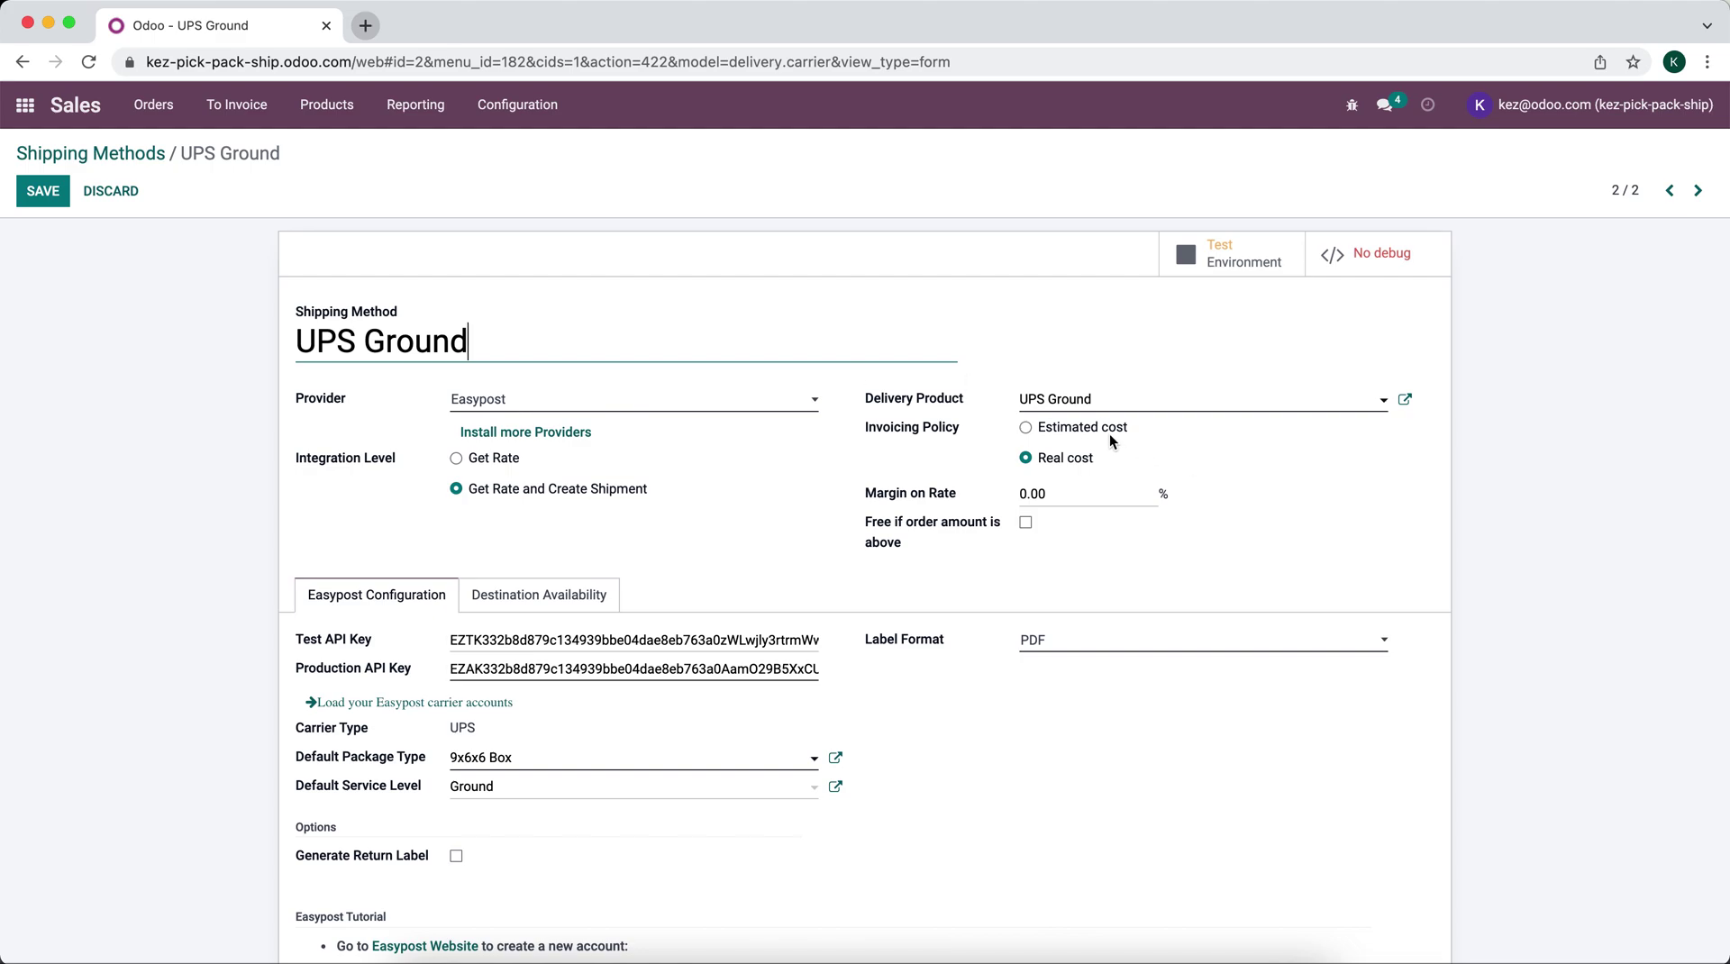
{"action": "left_click", "coordinate": [1111, 439]}
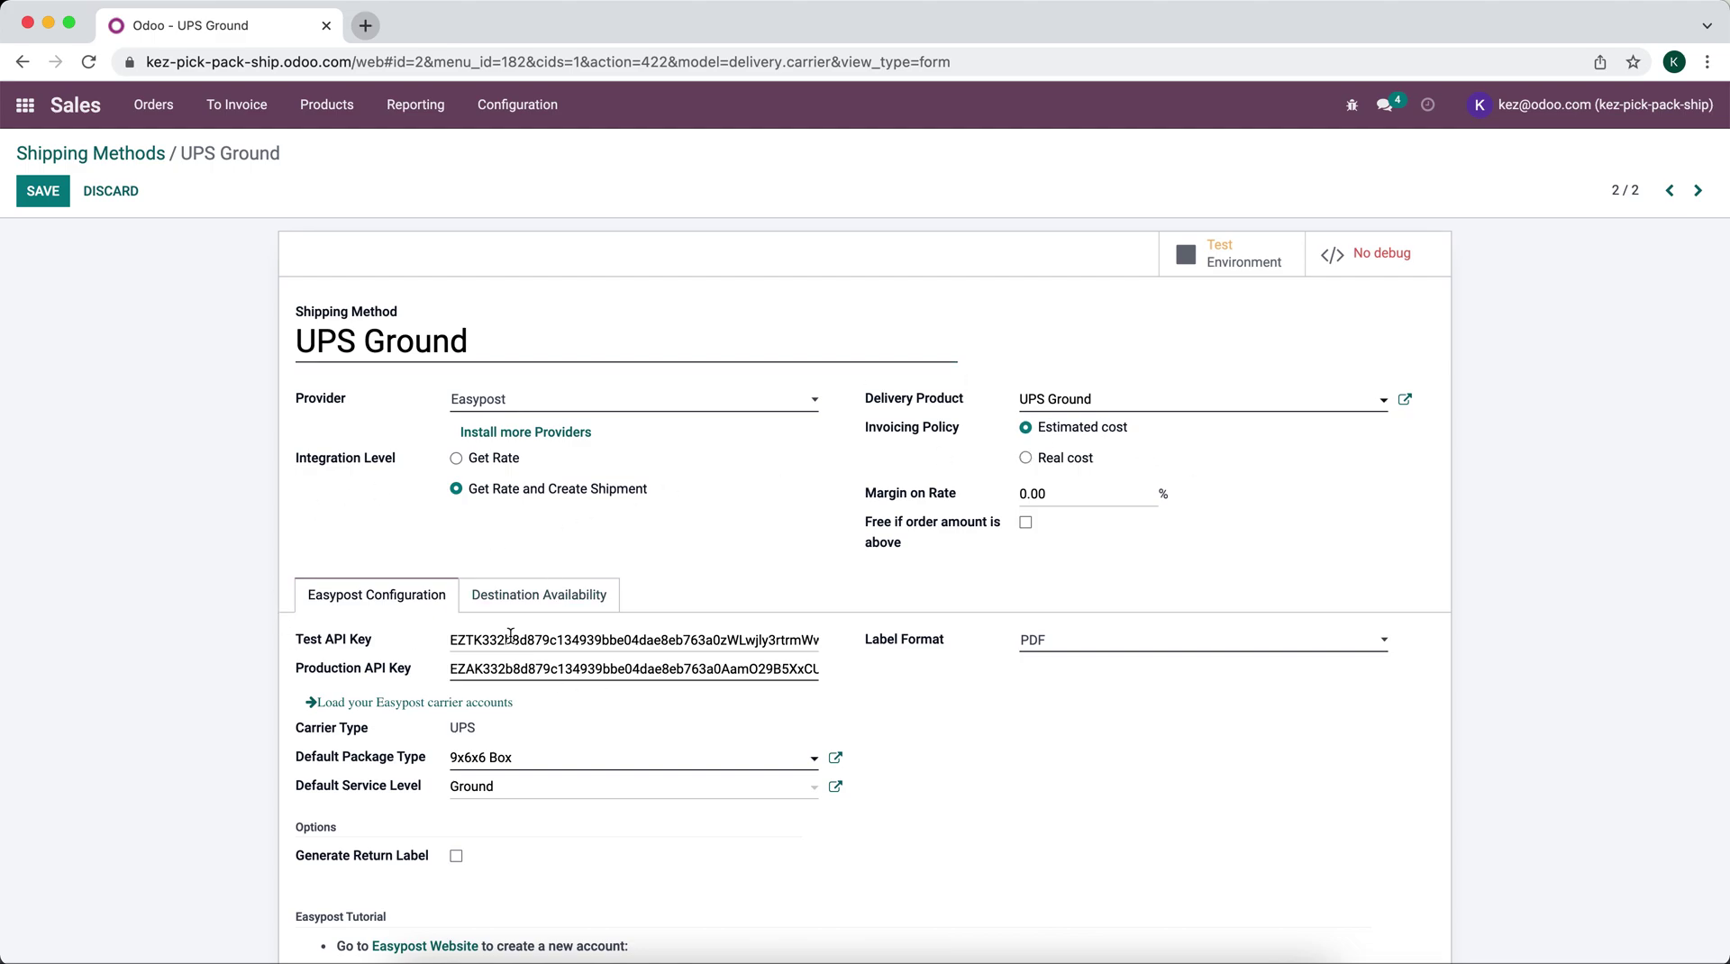
{"action": "left_click", "coordinate": [42, 192]}
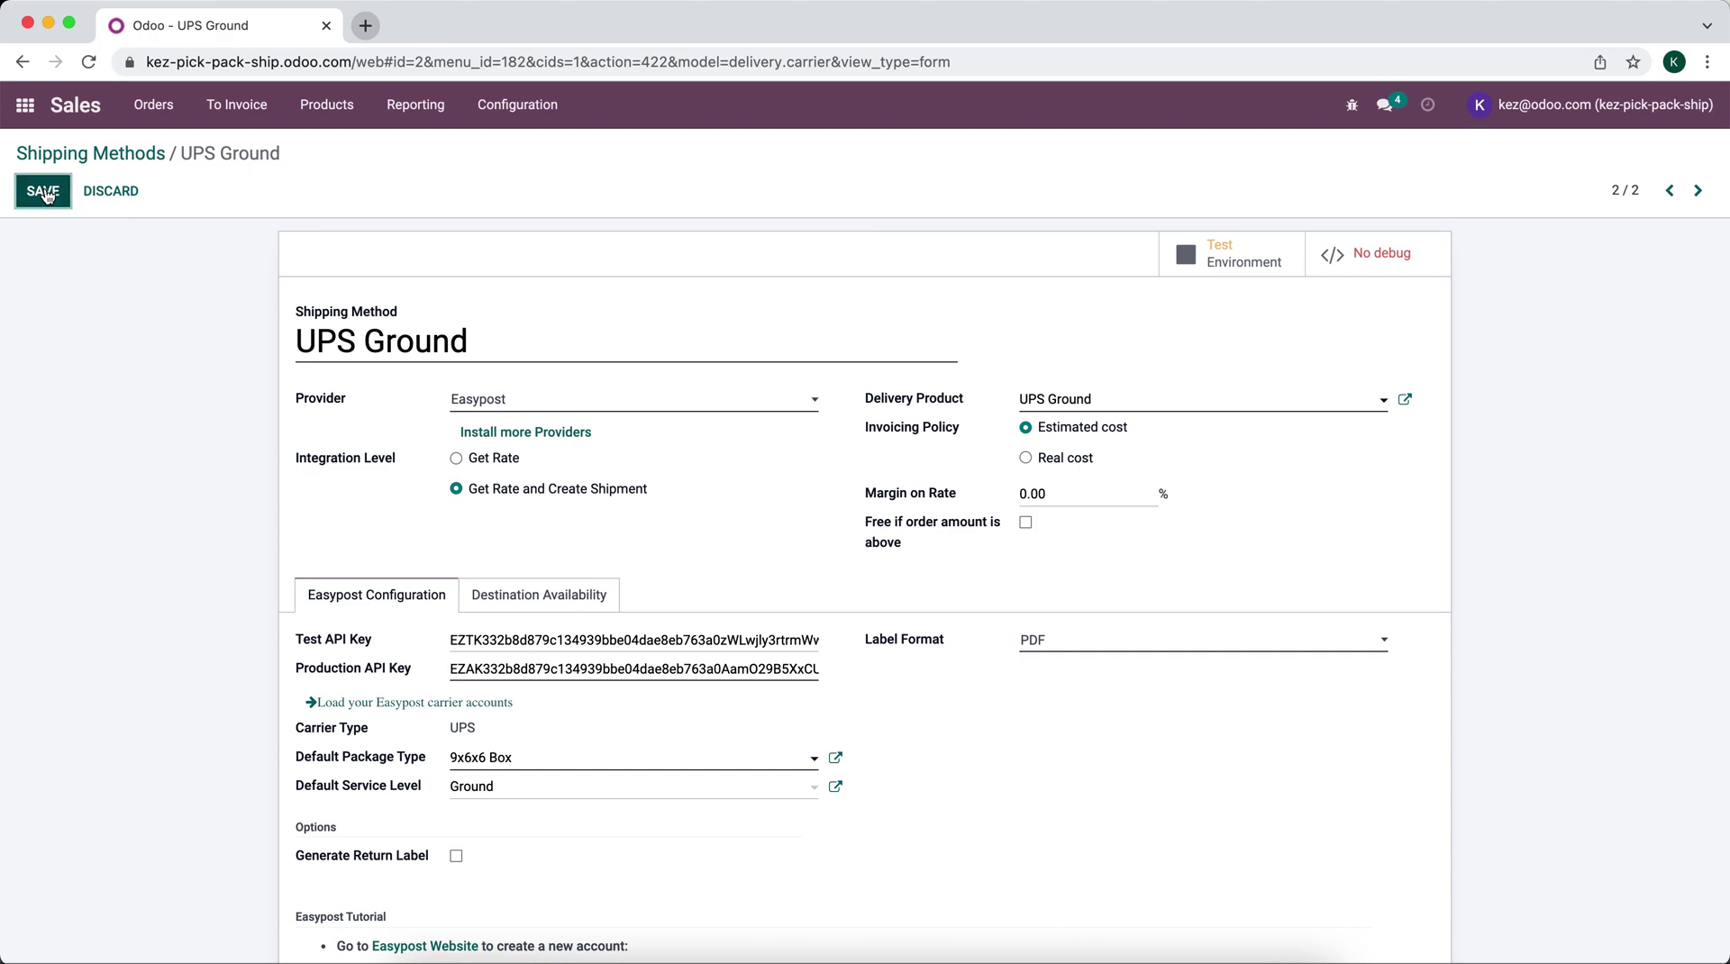
Step: Go to the Warehouses list in Inventory configuration
{"action": "left_click", "coordinate": [27, 109]}
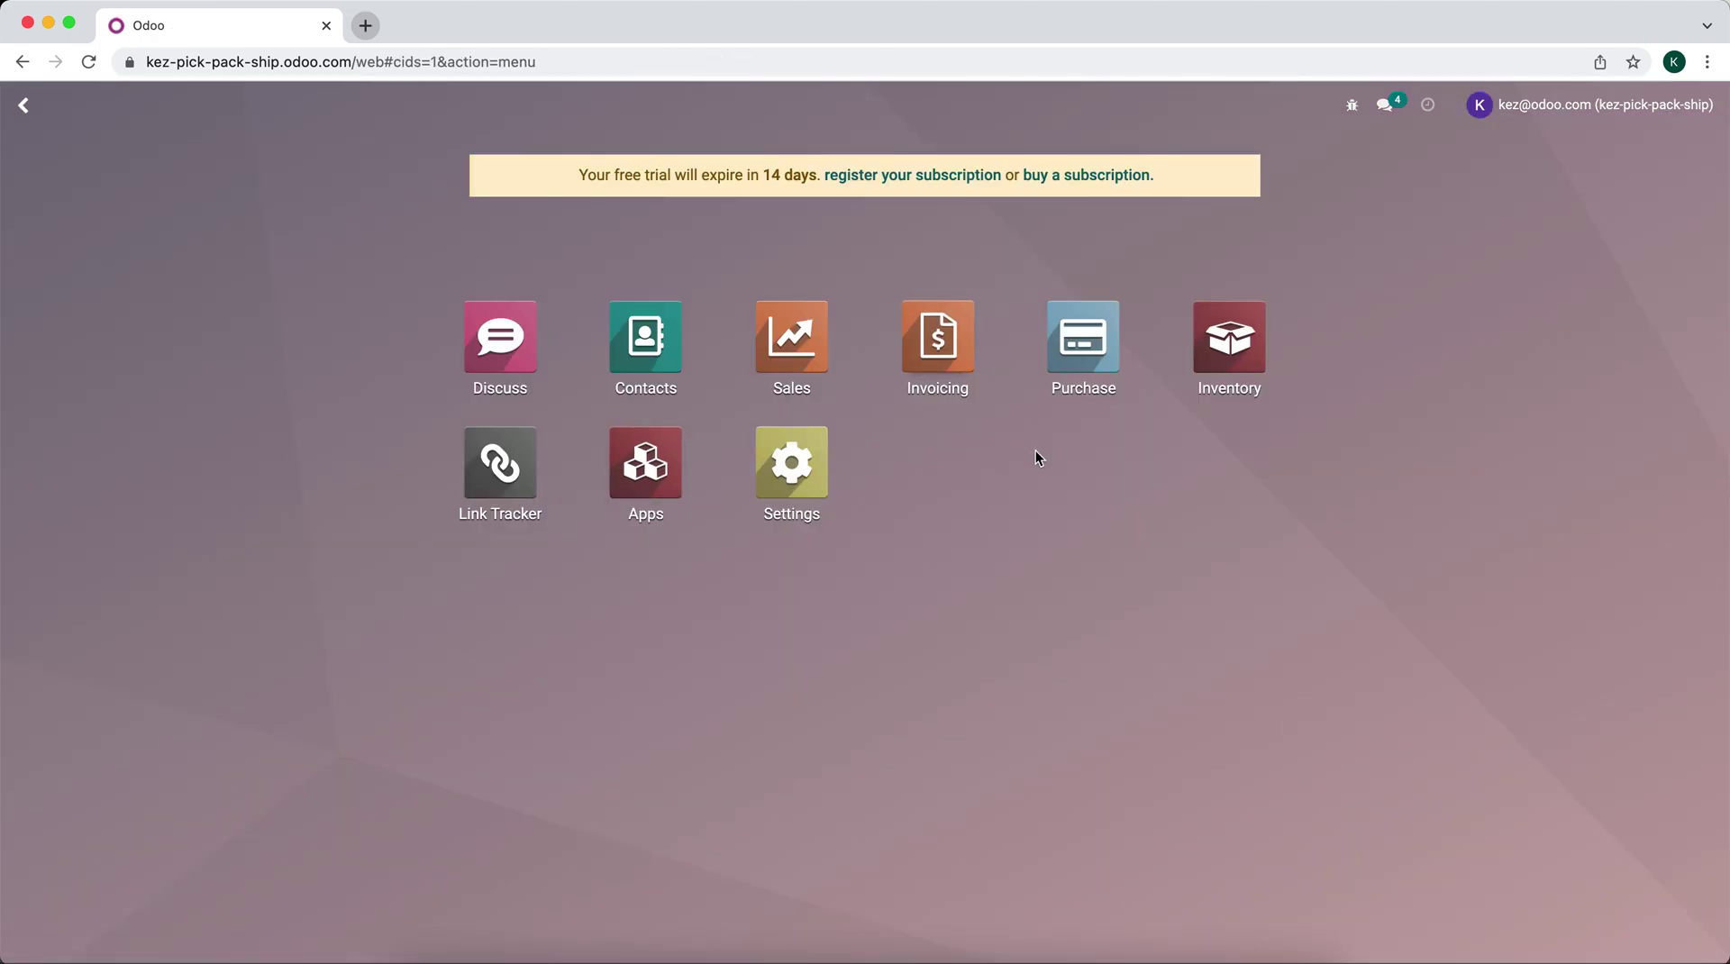
{"action": "left_click", "coordinate": [1229, 341]}
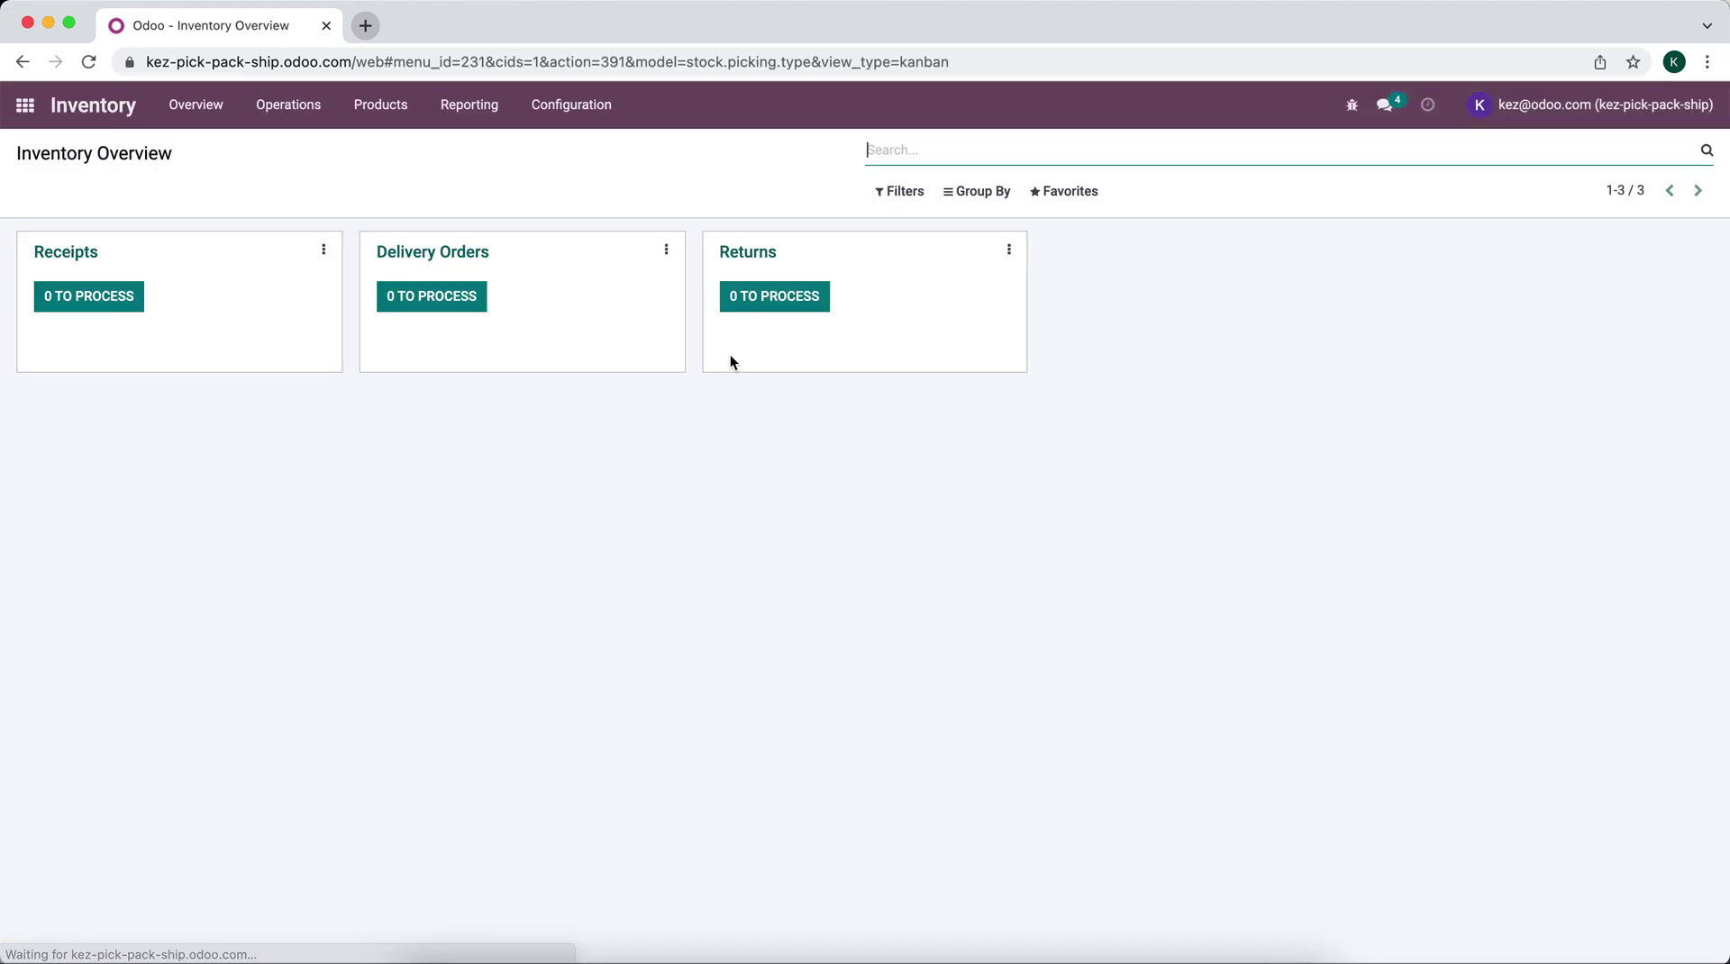
{"action": "left_click", "coordinate": [566, 108]}
{"action": "left_click", "coordinate": [588, 208]}
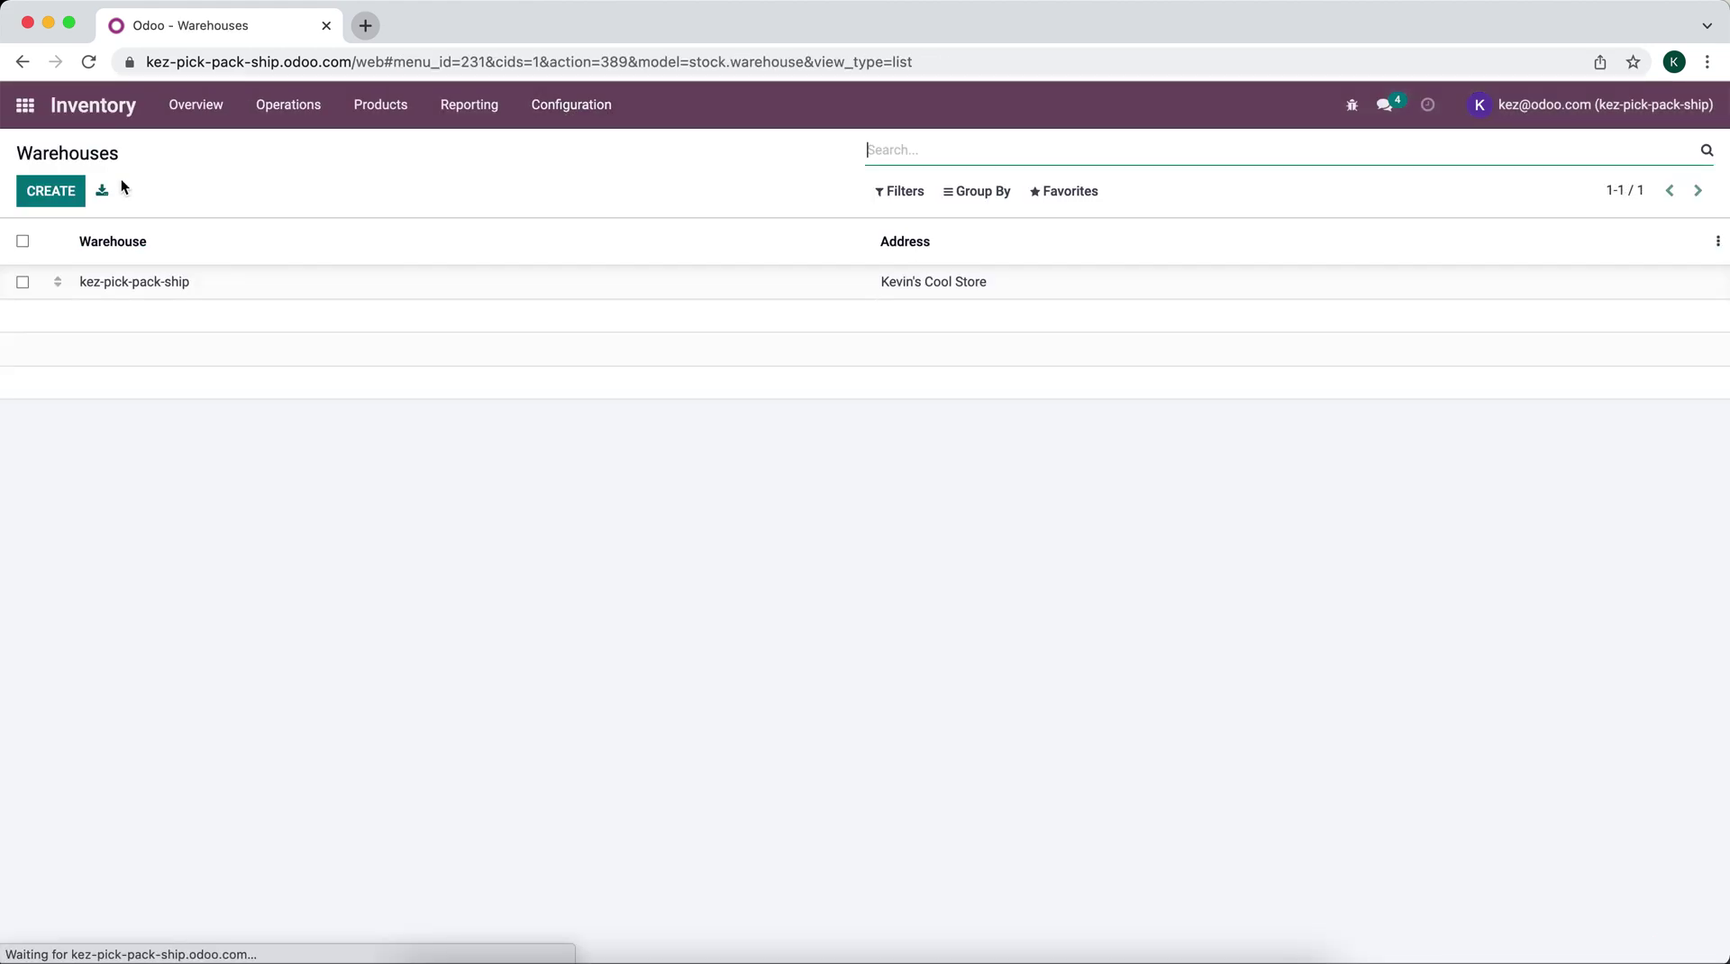
Step: Create a new warehouse with short name WH2 and save it
{"action": "left_click", "coordinate": [70, 194]}
{"action": "left_click", "coordinate": [394, 239]}
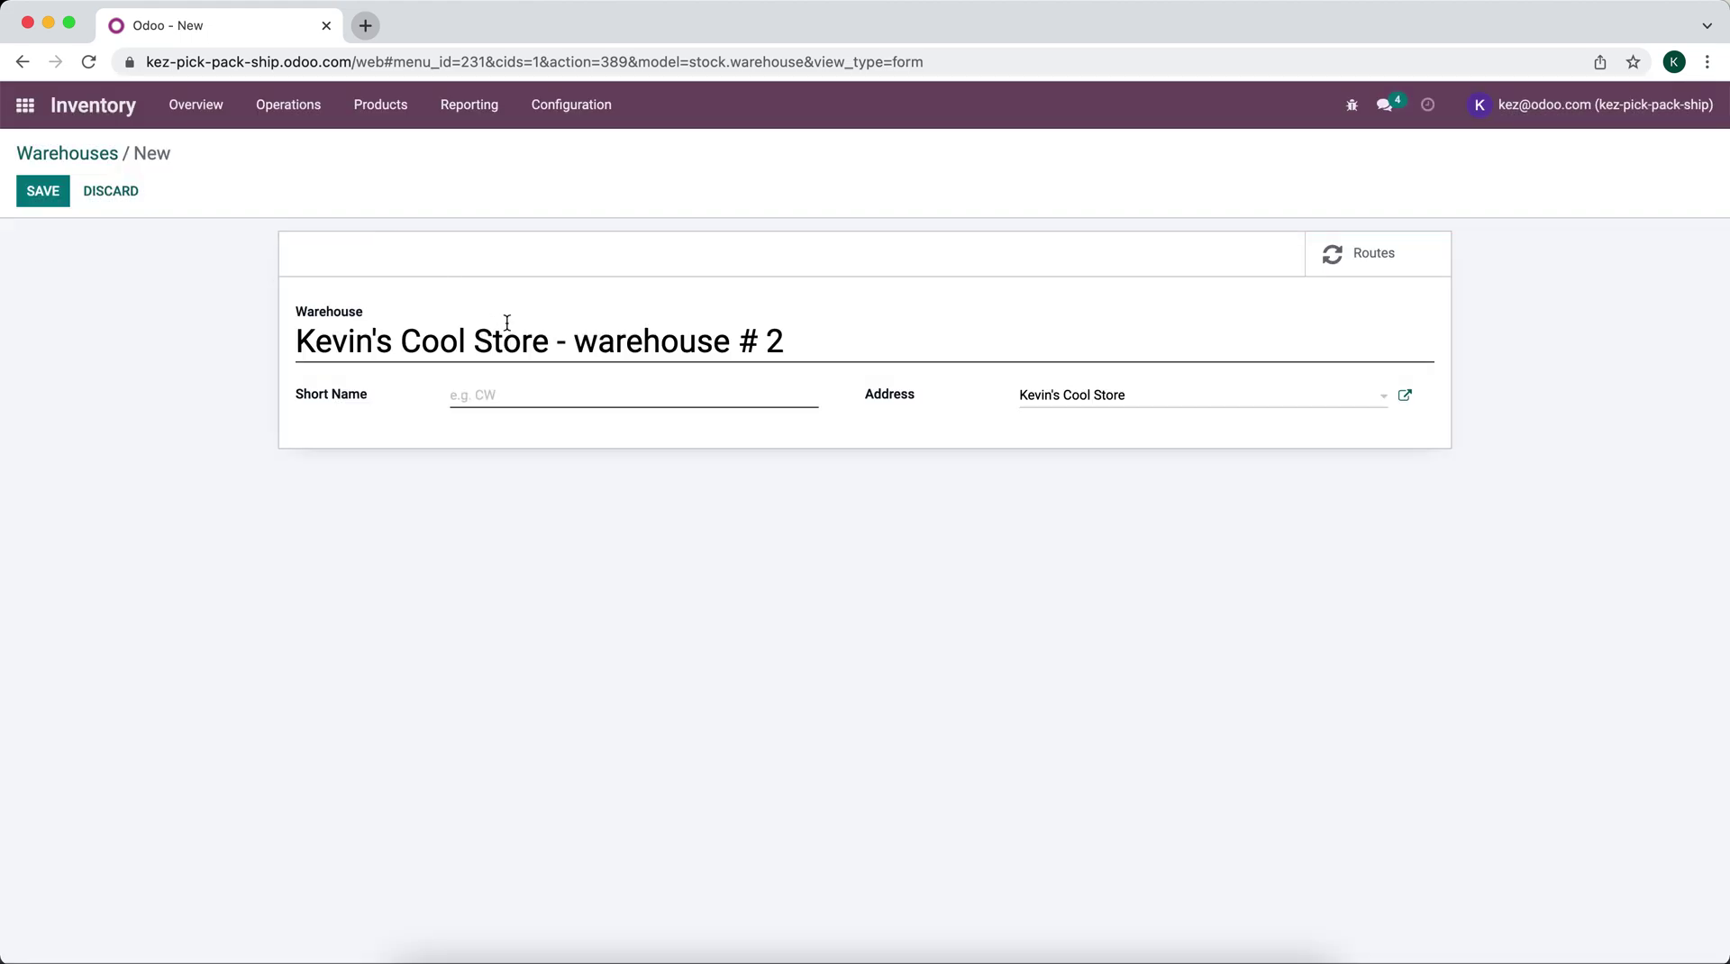
{"action": "left_click", "coordinate": [503, 396]}
{"action": "type", "text": "WH@"}
{"action": "key", "text": "BackSpace"}
{"action": "type", "text": "2"}
{"action": "left_click", "coordinate": [41, 192]}
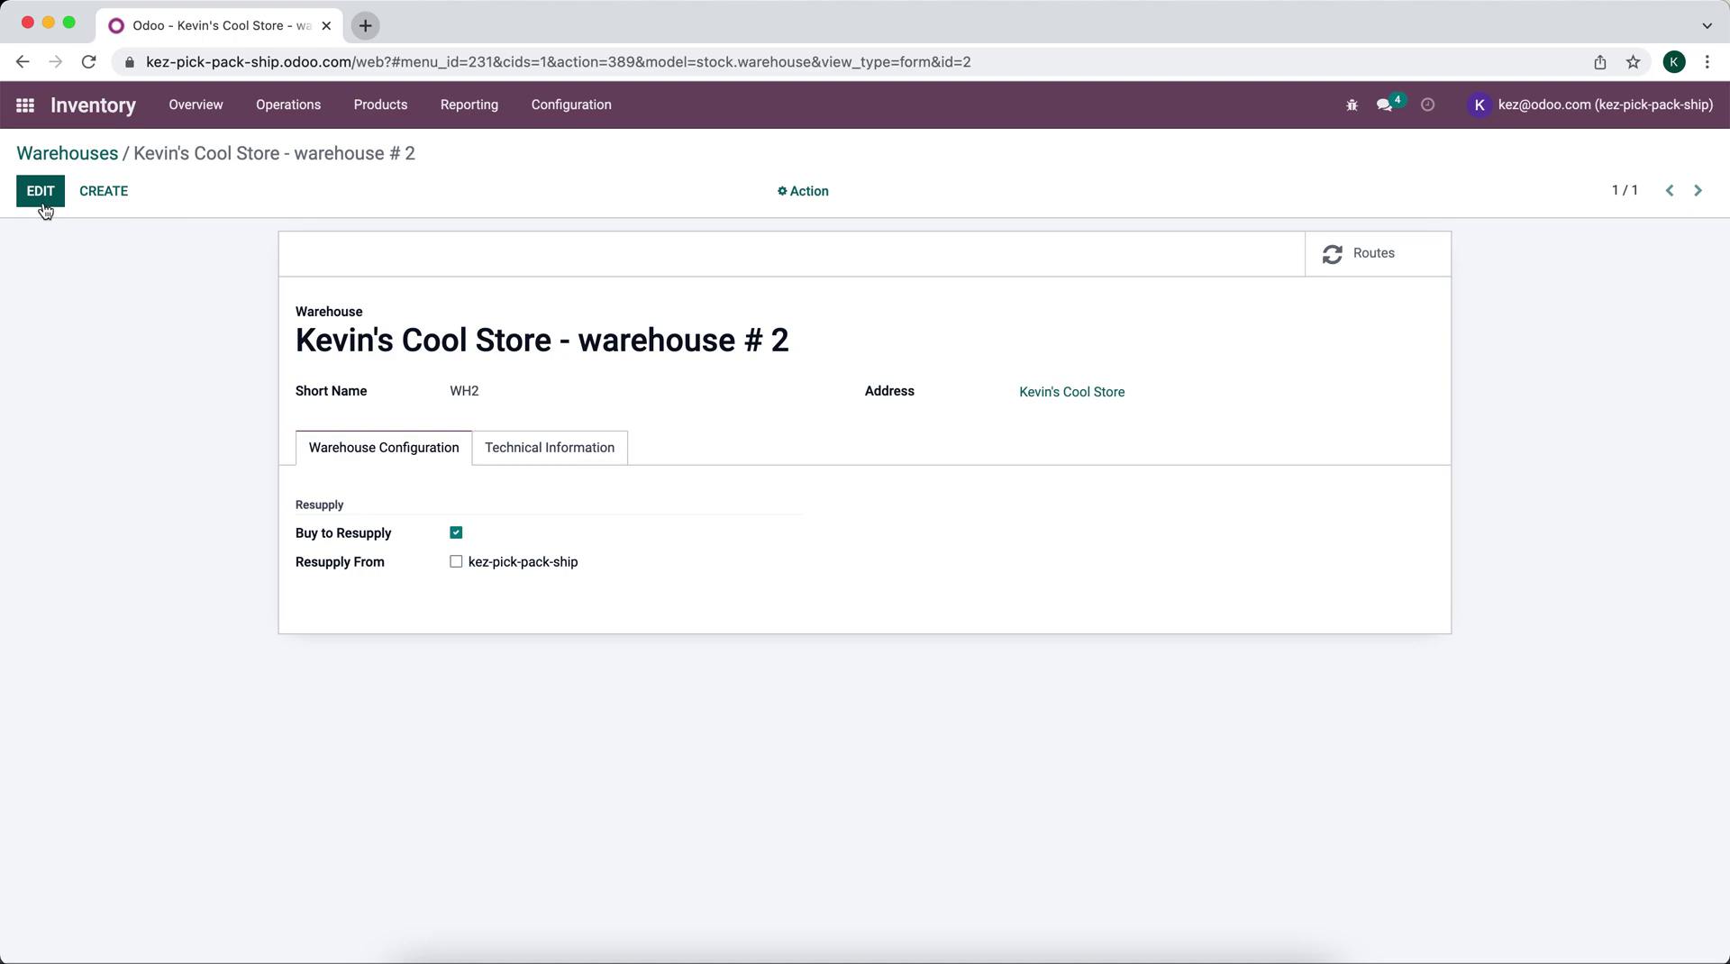
Step: Rename the original warehouse to WH1, save, and return to the warehouse list
{"action": "left_click", "coordinate": [70, 157]}
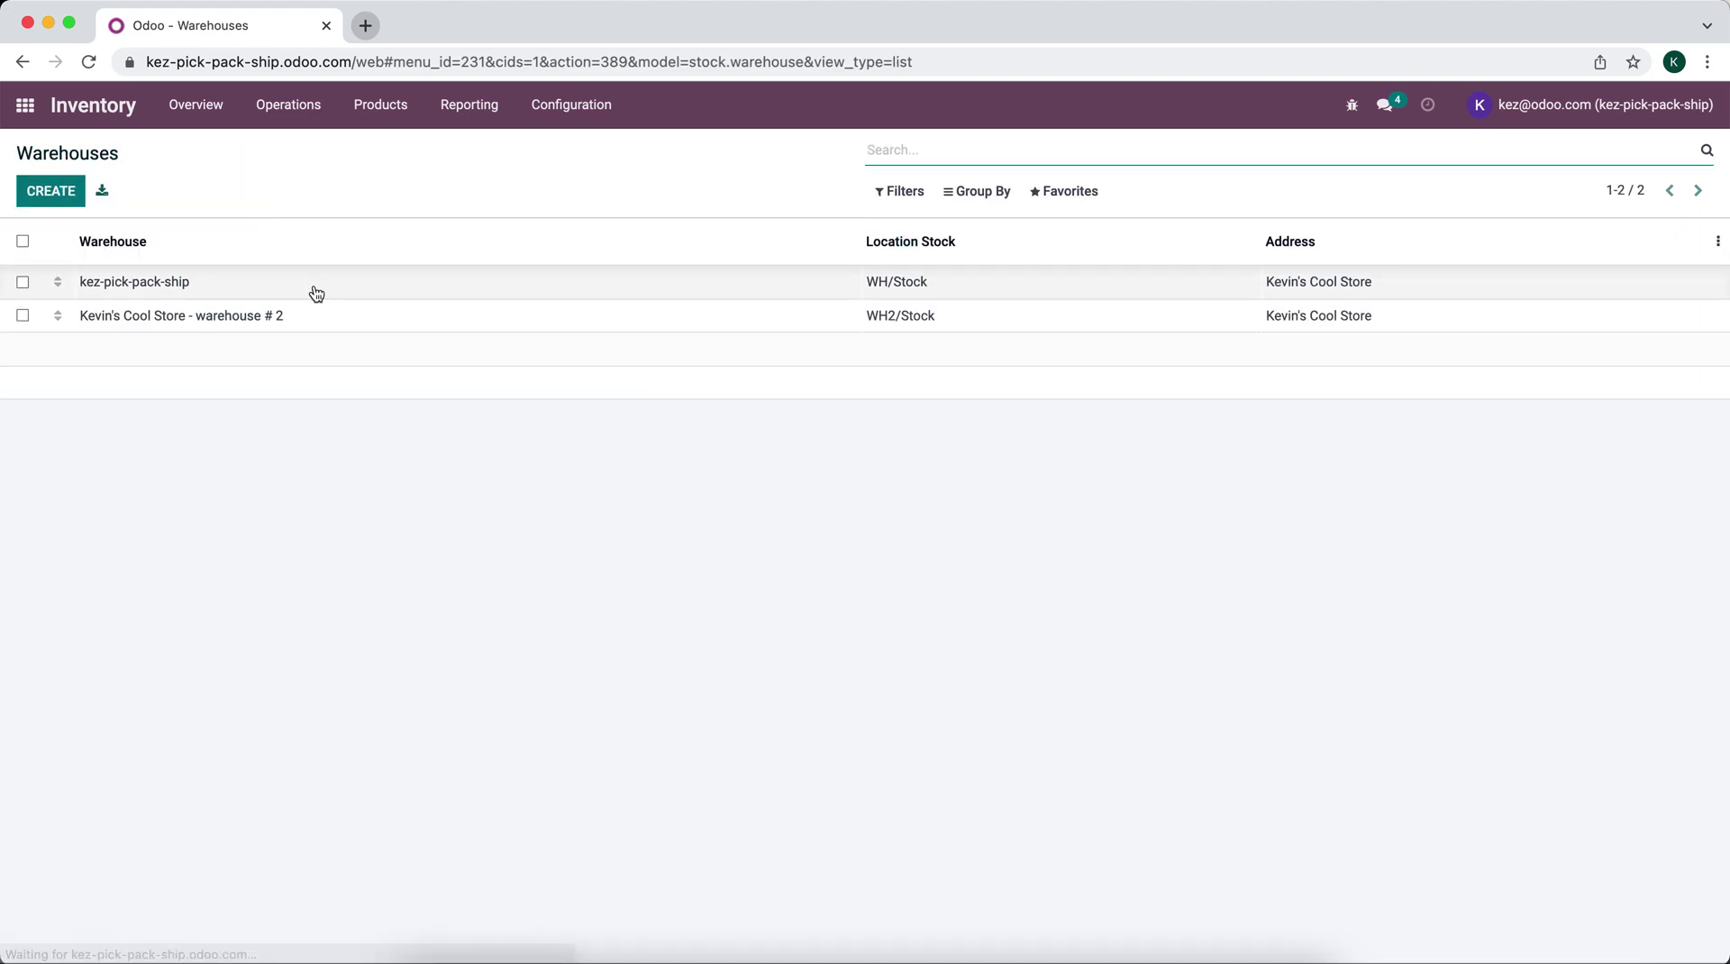
{"action": "left_click", "coordinate": [313, 286]}
{"action": "left_click", "coordinate": [63, 195]}
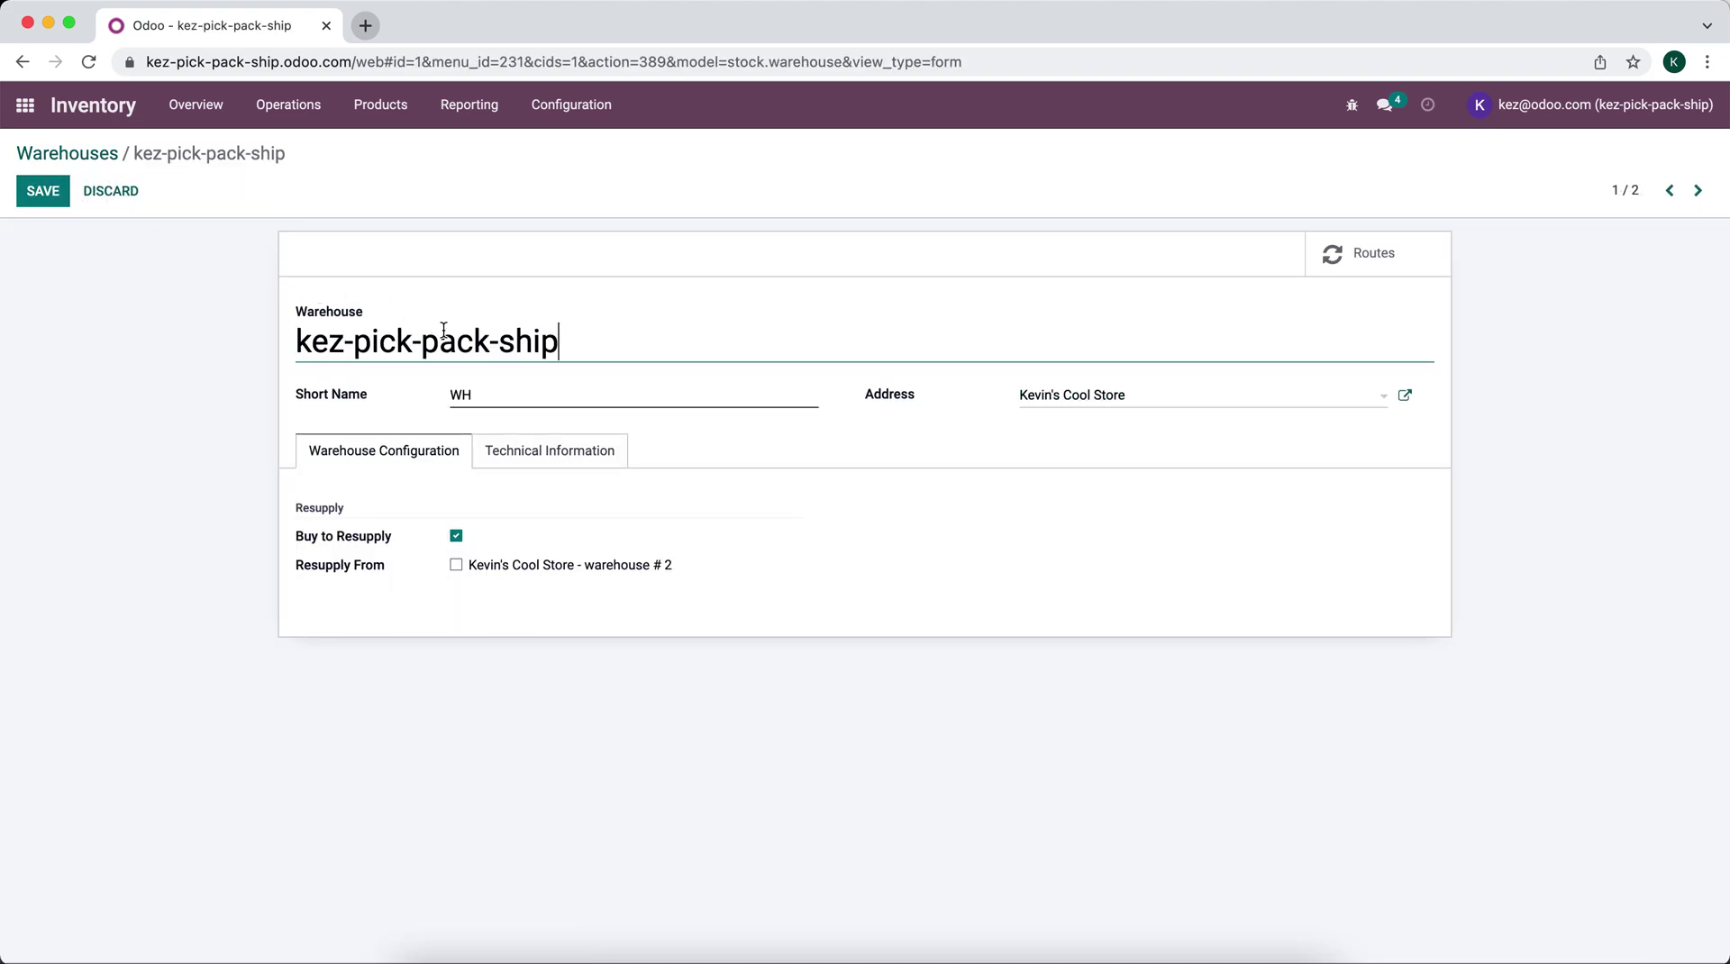
{"action": "key", "text": "super+a"}
{"action": "type", "text": "WH1"}
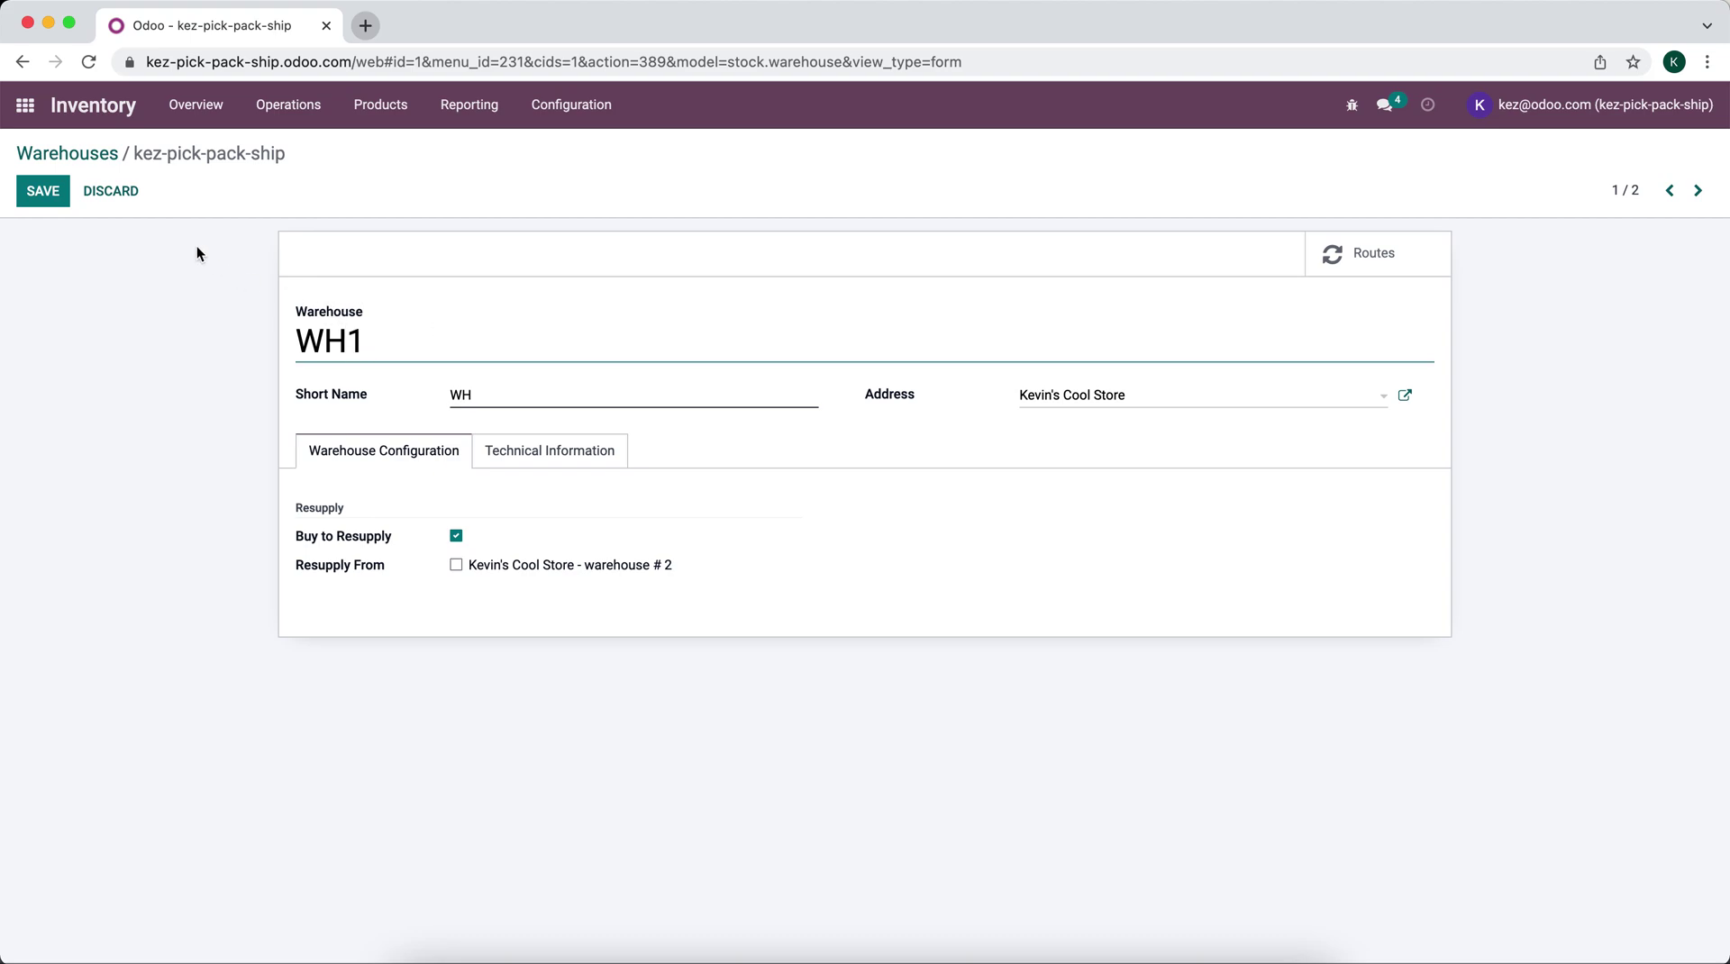
{"action": "left_click", "coordinate": [43, 191]}
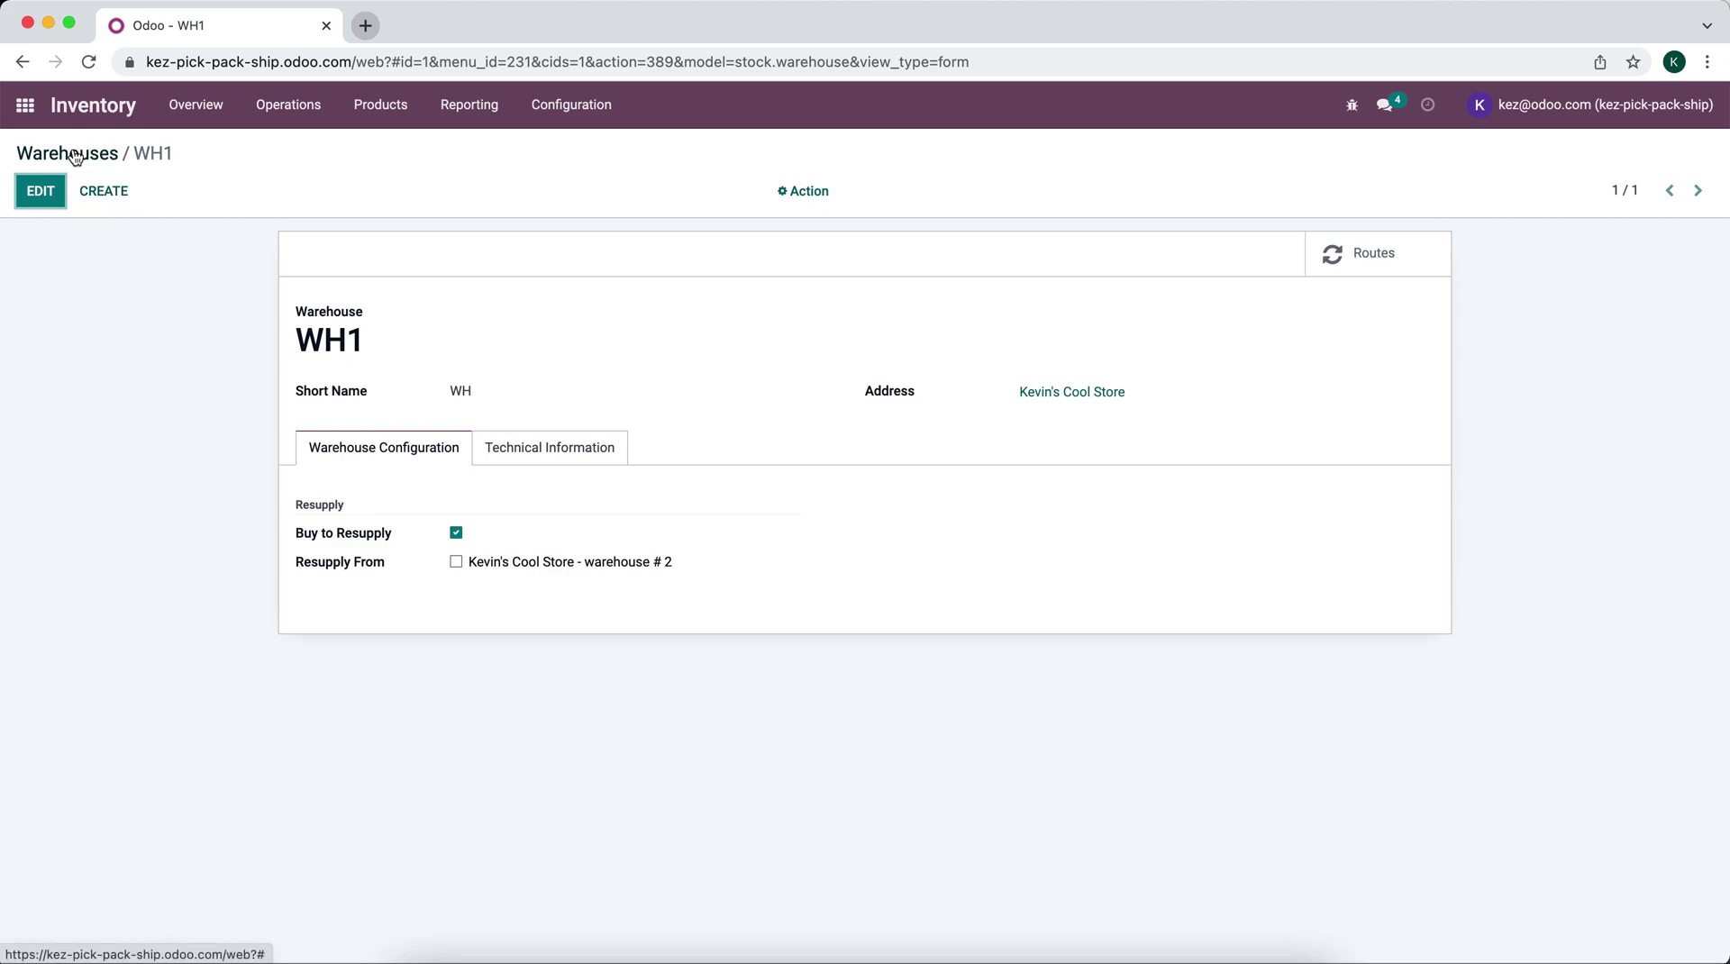
{"action": "left_click", "coordinate": [75, 155]}
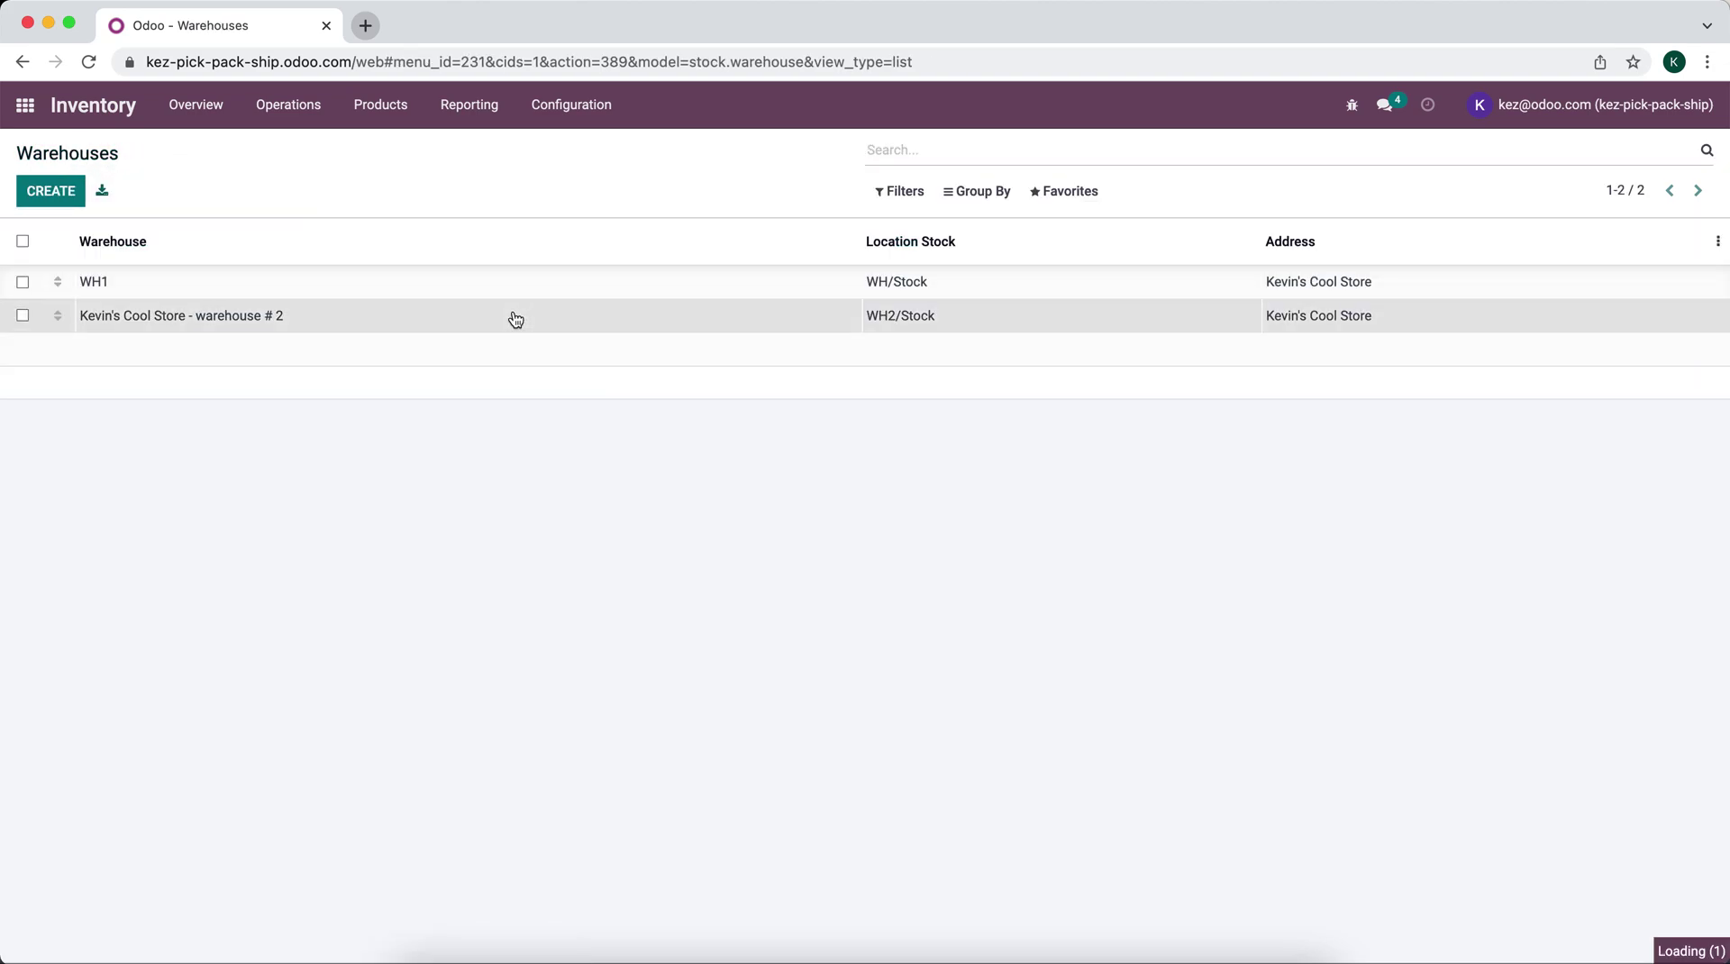
Step: Edit warehouse # 2 and view its Kevin's Cool Store address details
{"action": "left_click", "coordinate": [515, 319]}
{"action": "left_click", "coordinate": [41, 191]}
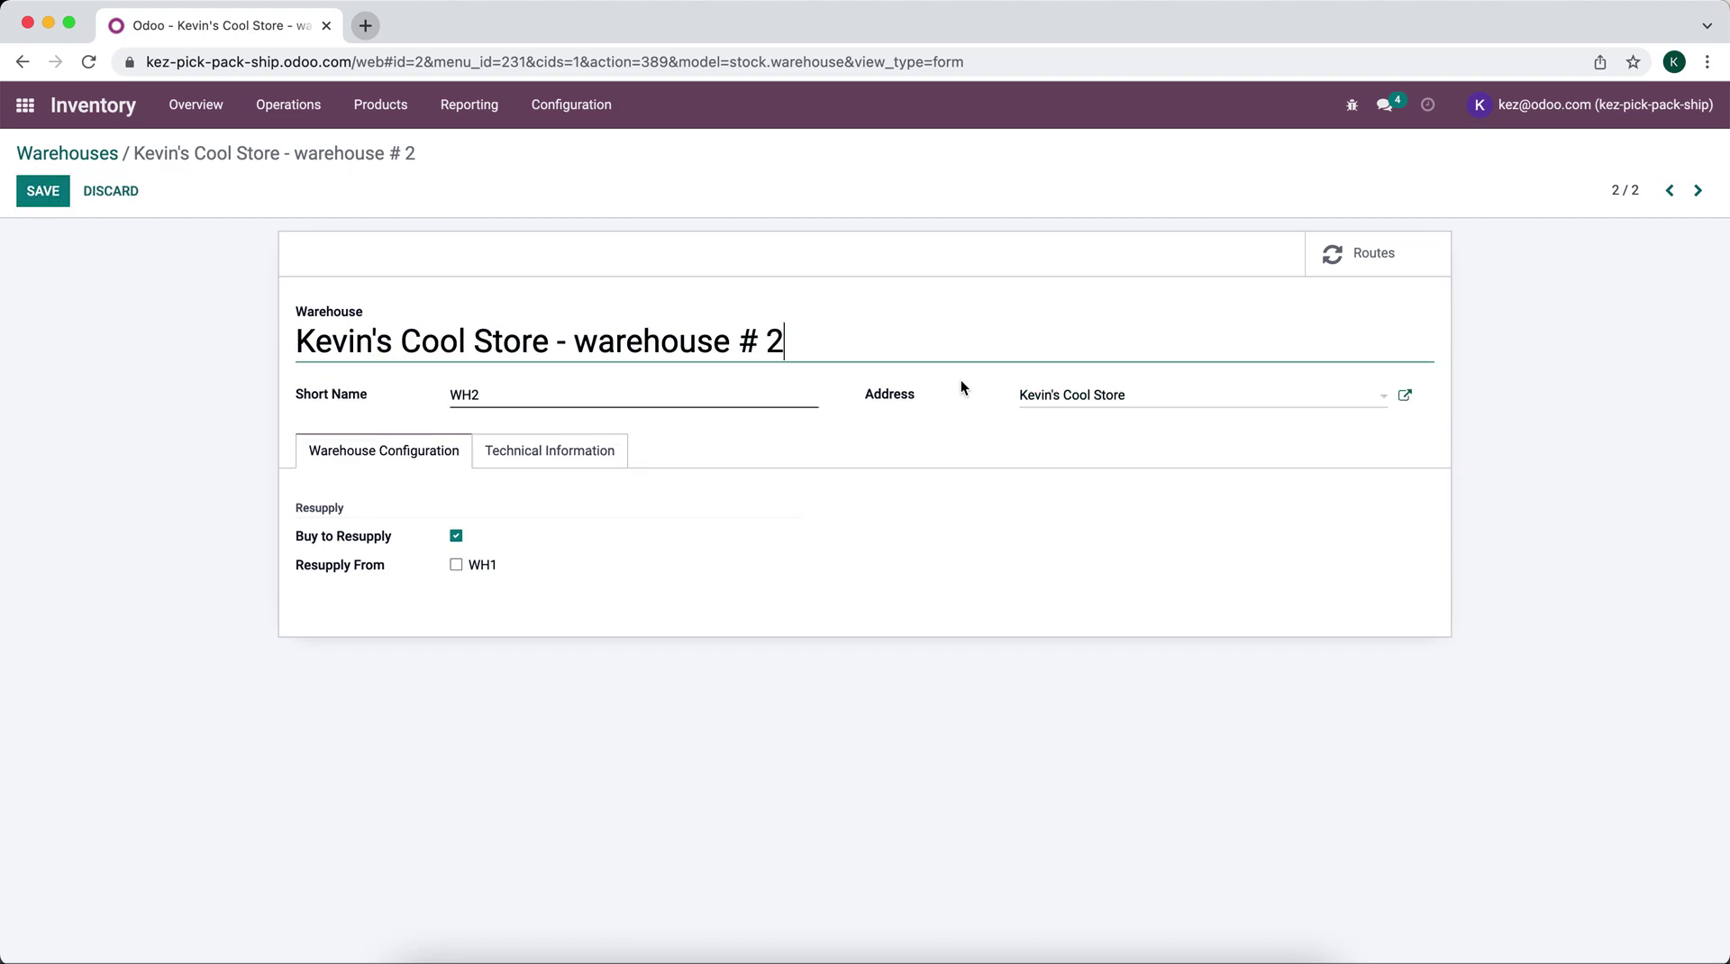
{"action": "left_click", "coordinate": [1181, 406]}
{"action": "left_click", "coordinate": [1405, 396]}
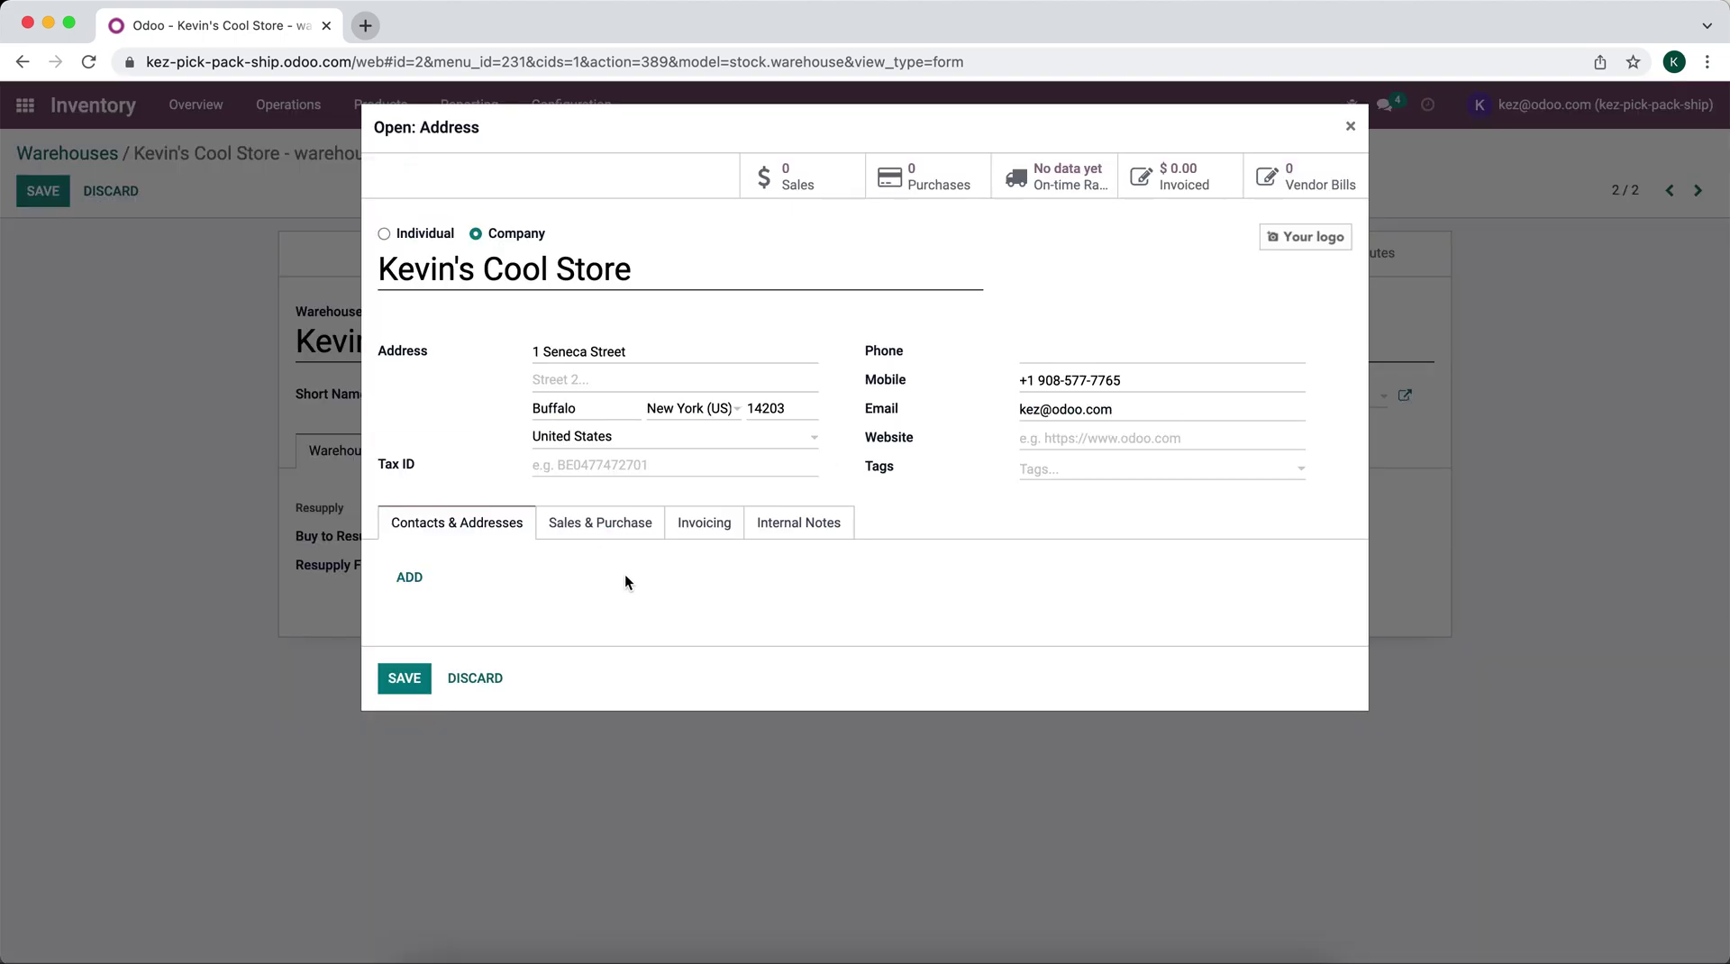
Step: Abandon a 'WH2 Location' contact under the store and save warehouse # 2 unchanged
{"action": "left_click", "coordinate": [410, 578]}
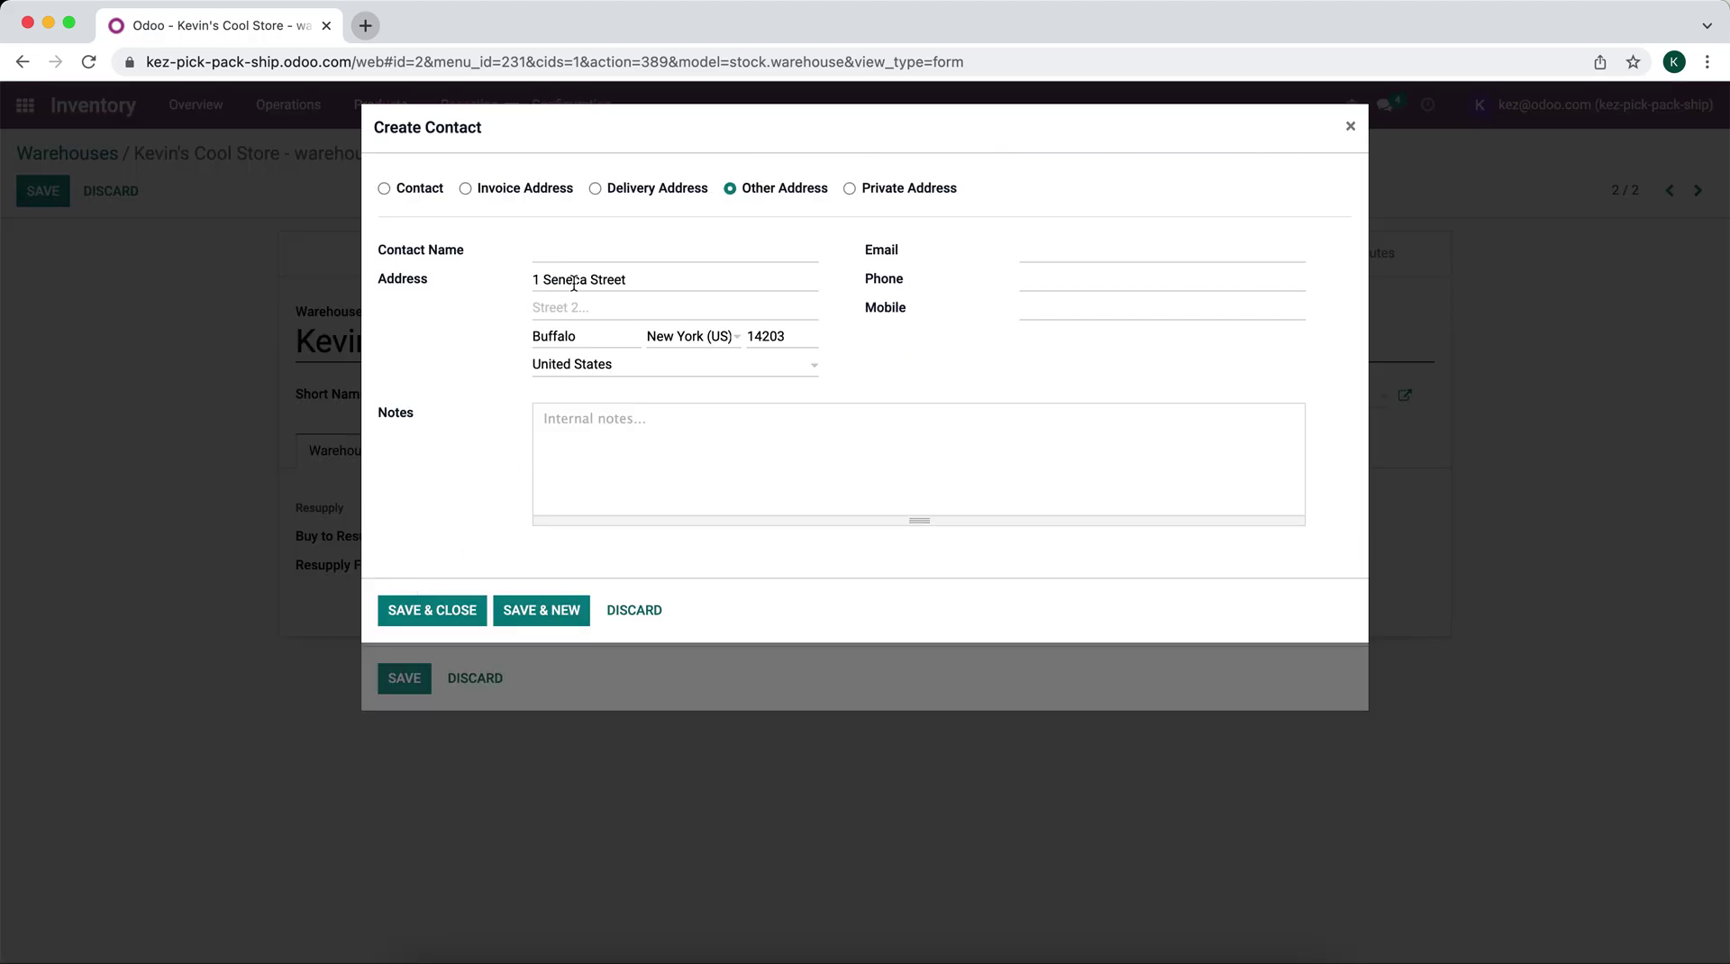
{"action": "left_click", "coordinate": [419, 193]}
{"action": "left_click", "coordinate": [610, 249]}
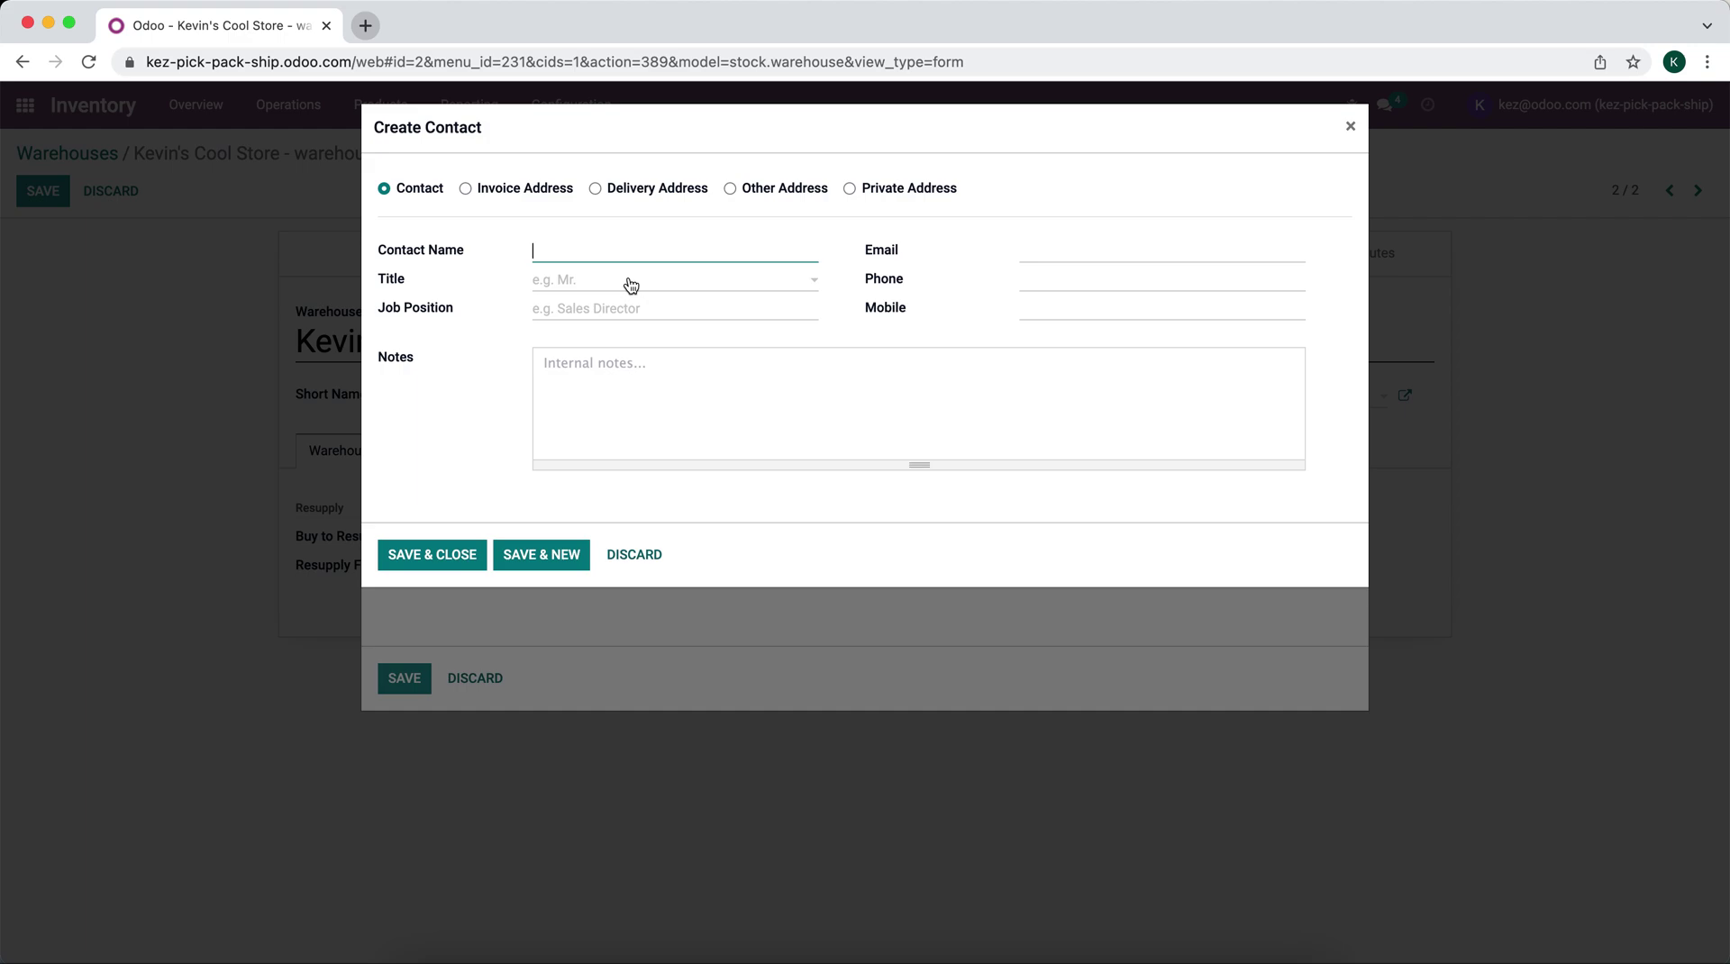
{"action": "type", "text": "WH2 Location"}
{"action": "key", "text": "BackSpace"}
{"action": "key", "text": "BackSpace"}
{"action": "key", "text": "BackSpace"}
{"action": "key", "text": "BackSpace"}
{"action": "key", "text": "BackSpace"}
{"action": "key", "text": "BackSpace"}
{"action": "key", "text": "BackSpace"}
{"action": "key", "text": "BackSpace"}
{"action": "key", "text": "BackSpace"}
{"action": "key", "text": "BackSpace"}
{"action": "key", "text": "BackSpace"}
{"action": "key", "text": "BackSpace"}
{"action": "left_click", "coordinate": [635, 556]}
{"action": "left_click", "coordinate": [406, 680]}
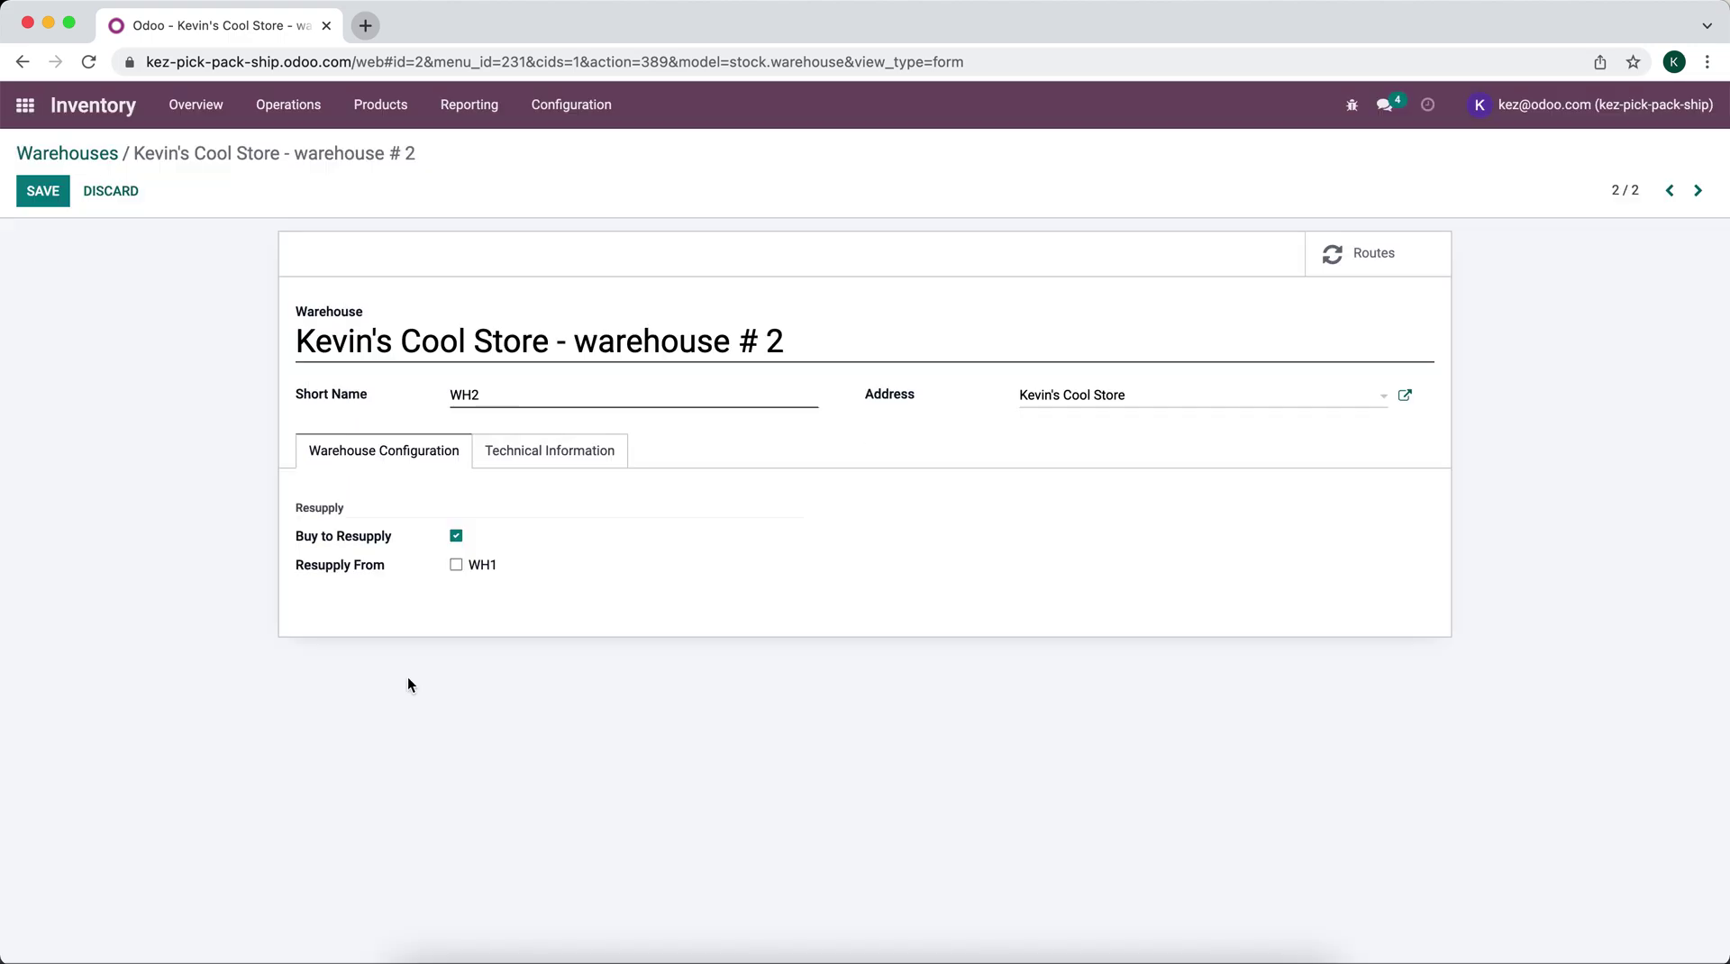
{"action": "left_click", "coordinate": [56, 194]}
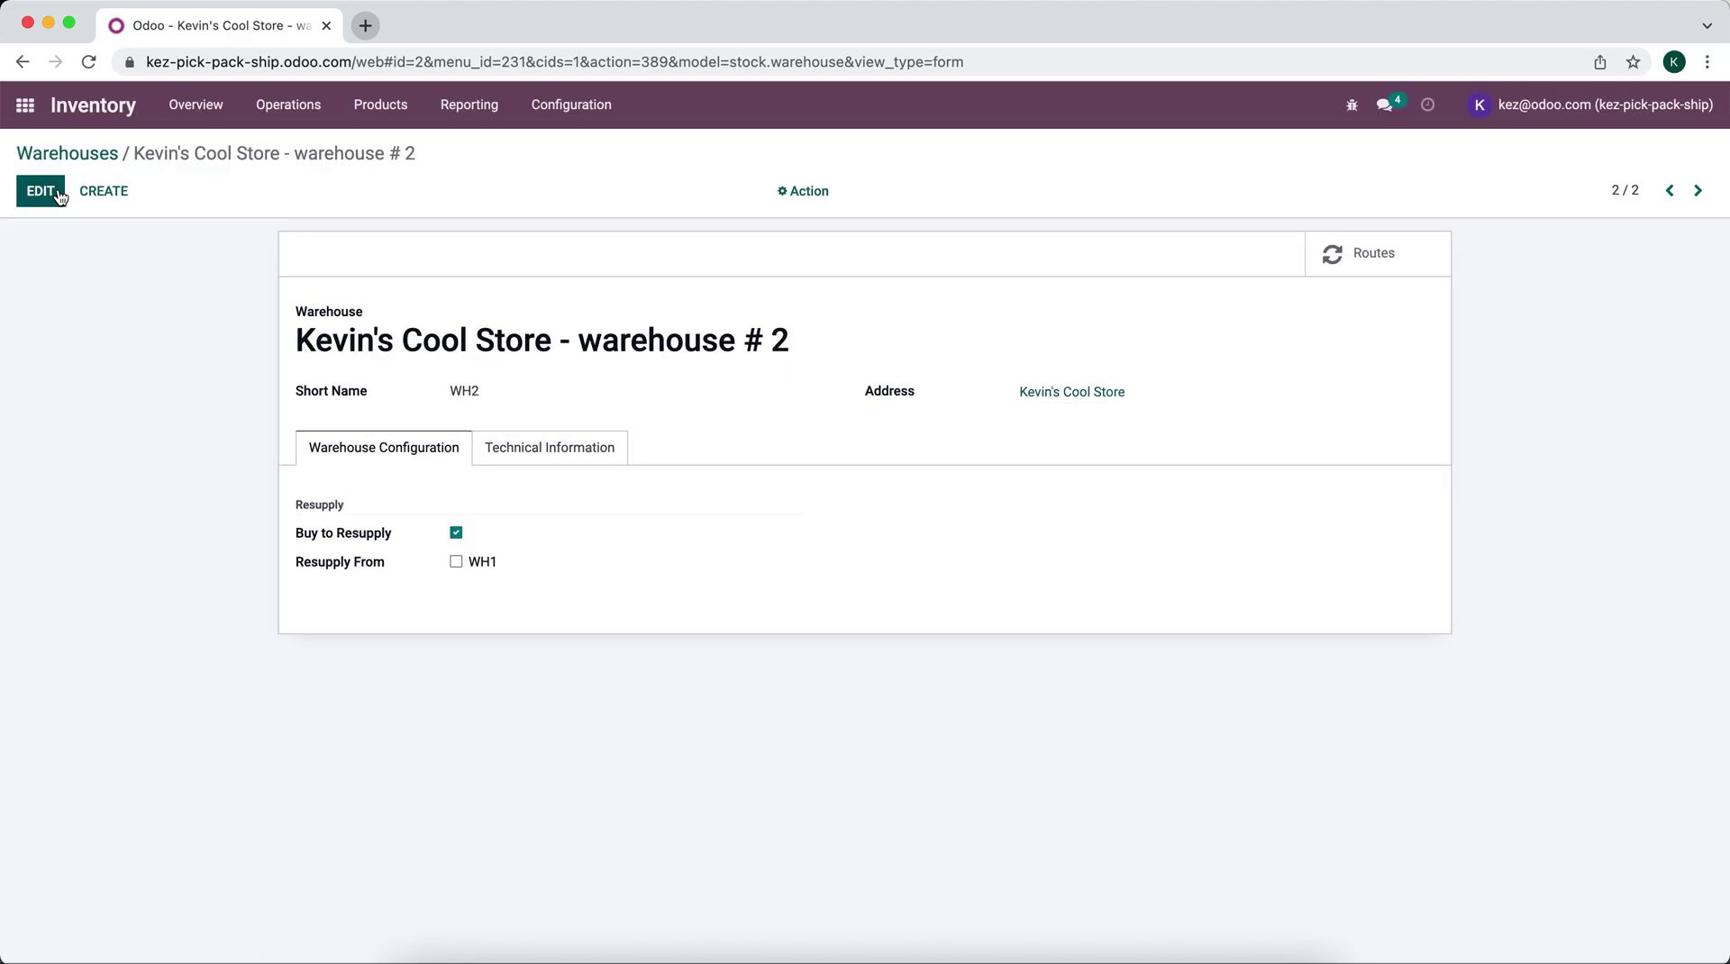
Step: Look over Kevin's Cool Store's record in the Contacts app
{"action": "left_click", "coordinate": [25, 105]}
{"action": "left_click", "coordinate": [659, 347]}
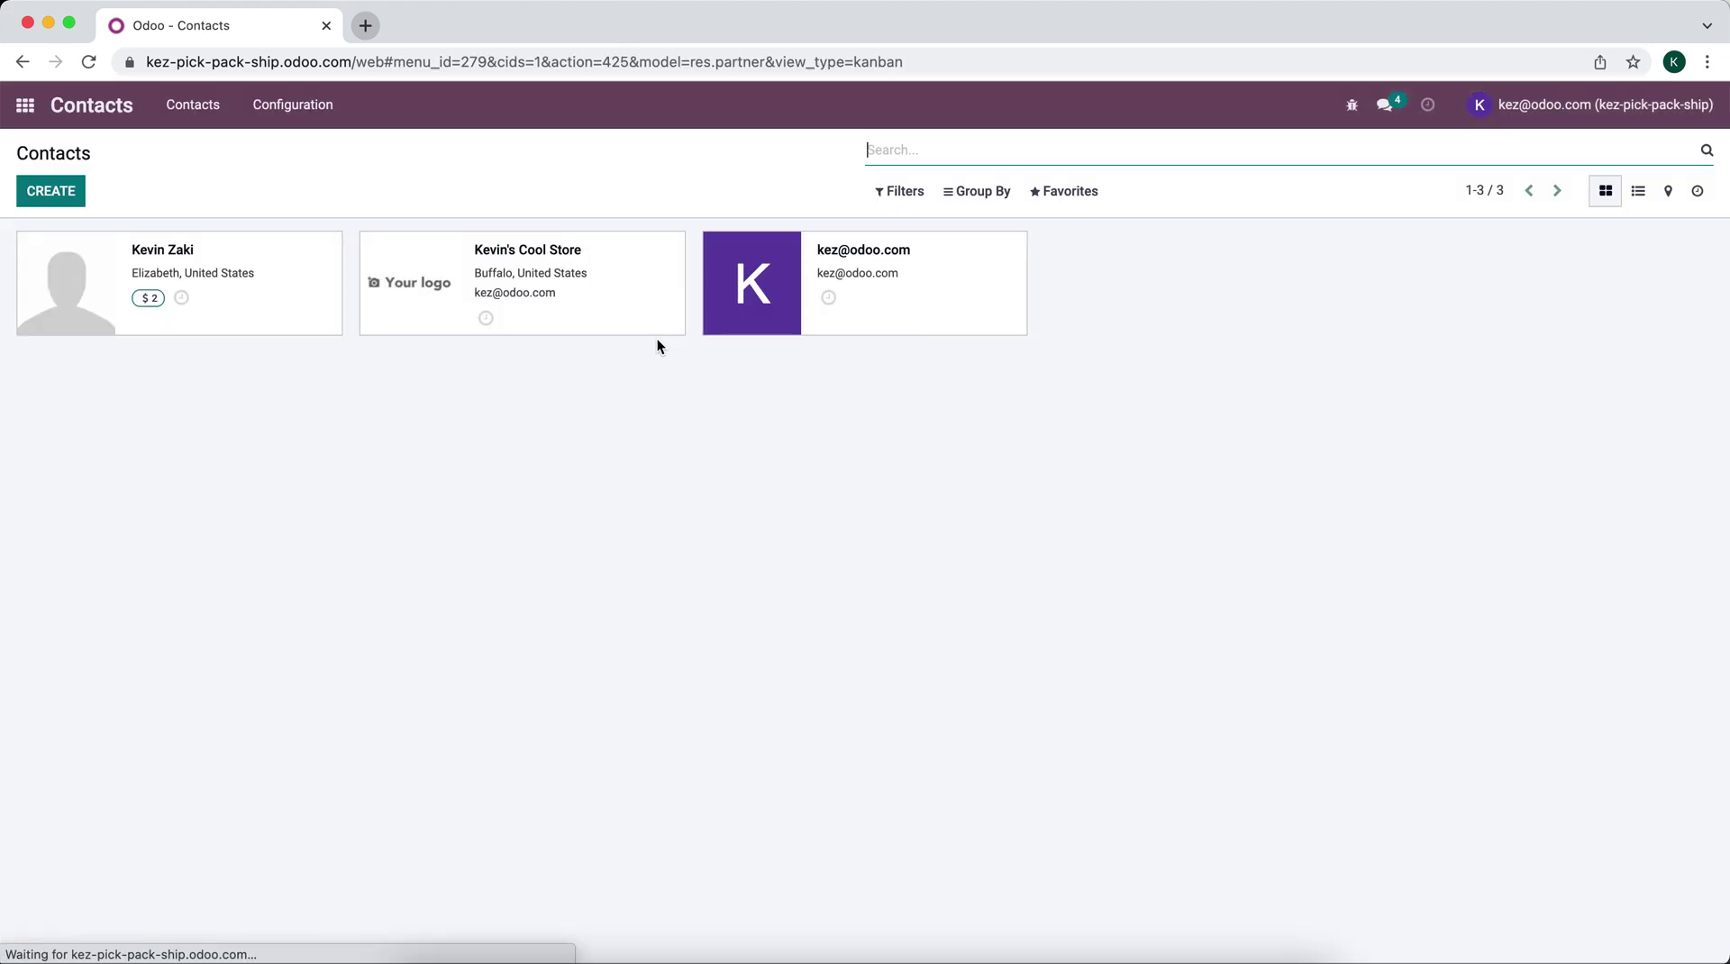
{"action": "left_click", "coordinate": [580, 282]}
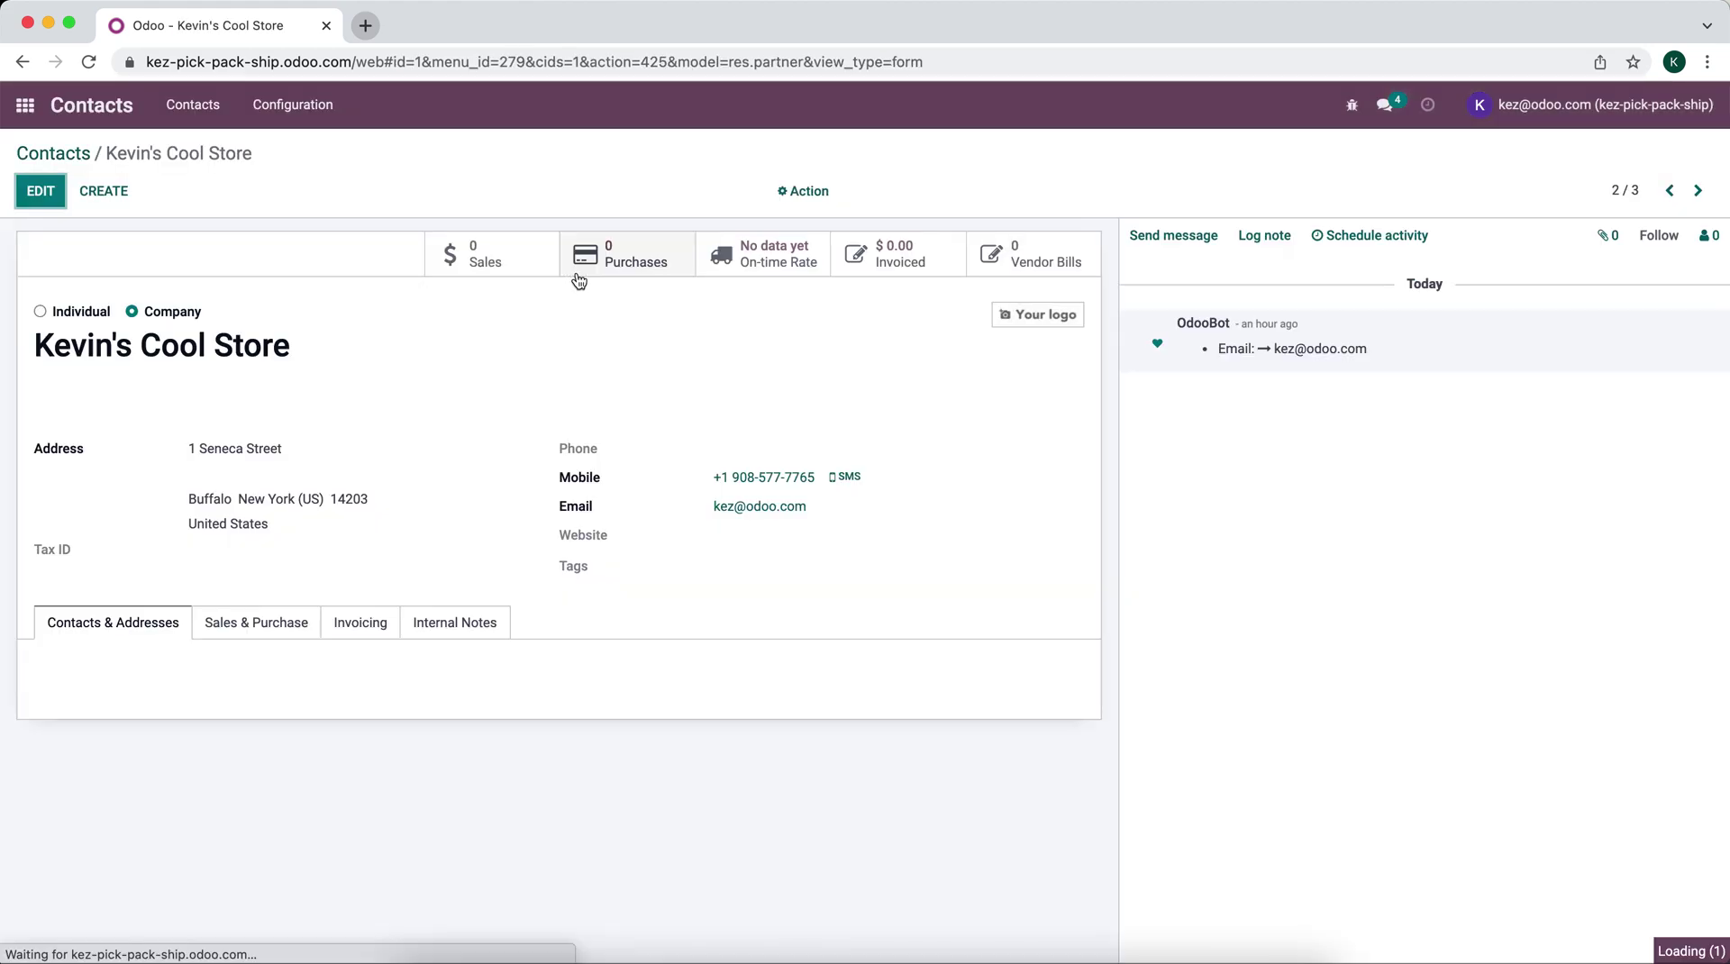
{"action": "left_click", "coordinate": [81, 155]}
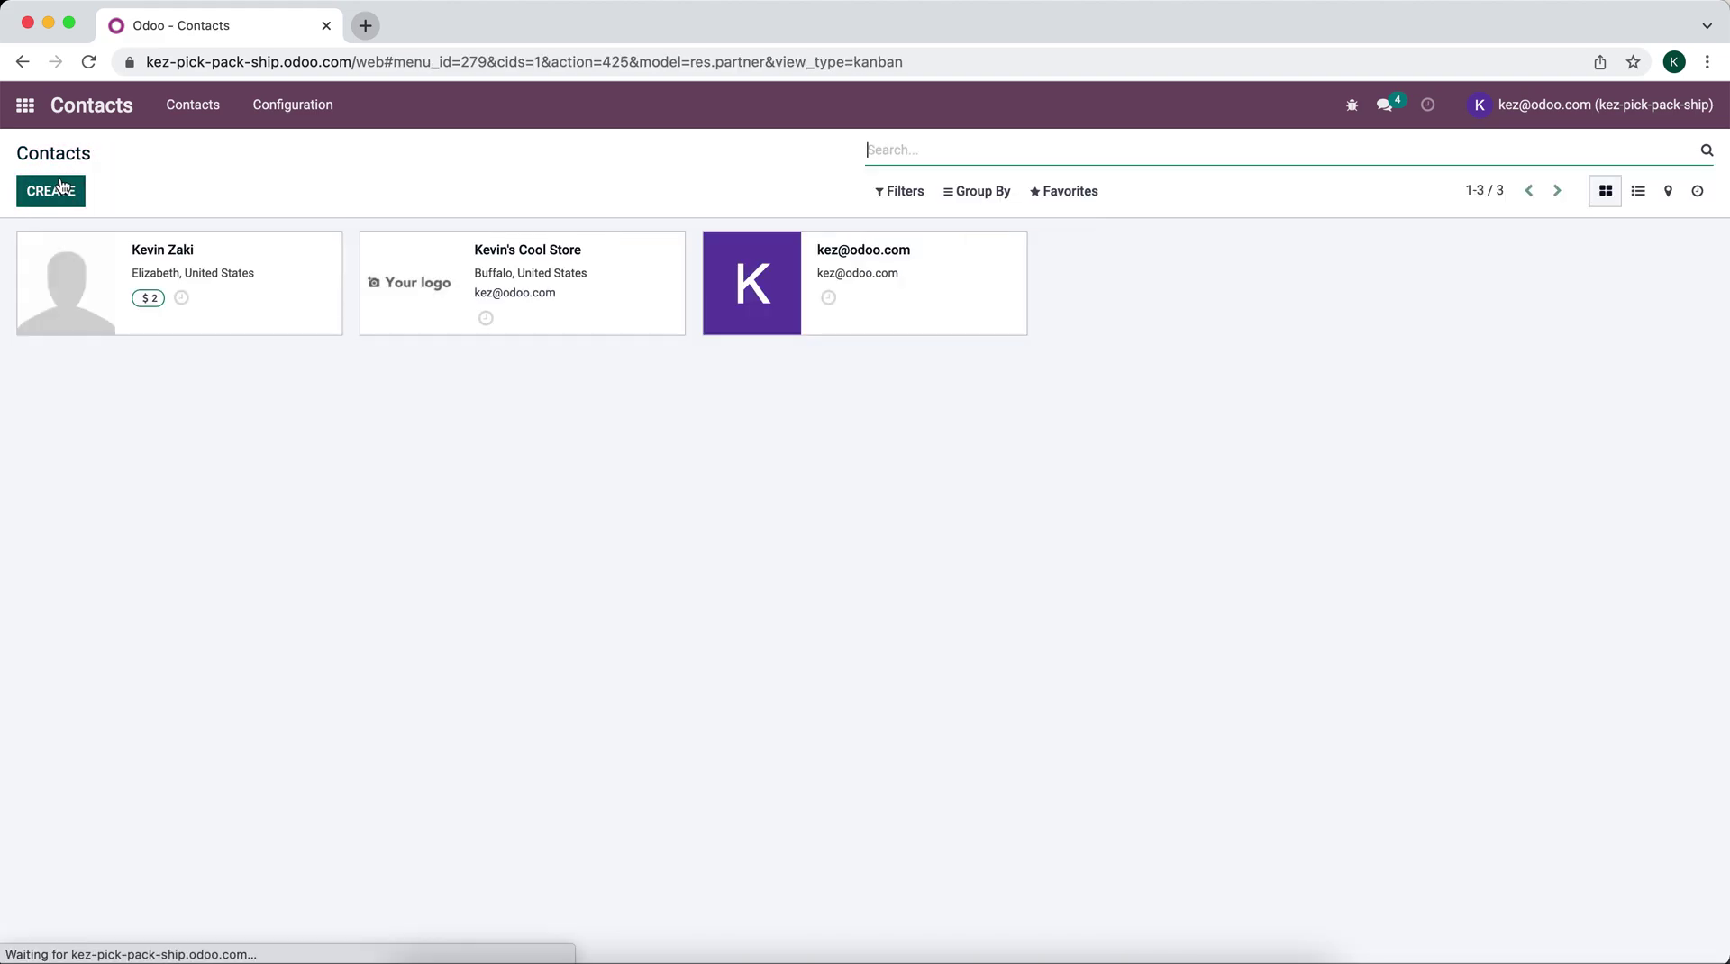
Step: Draft a new company contact 'Location 2' linked to Kevin's Cool Store
{"action": "left_click", "coordinate": [50, 190]}
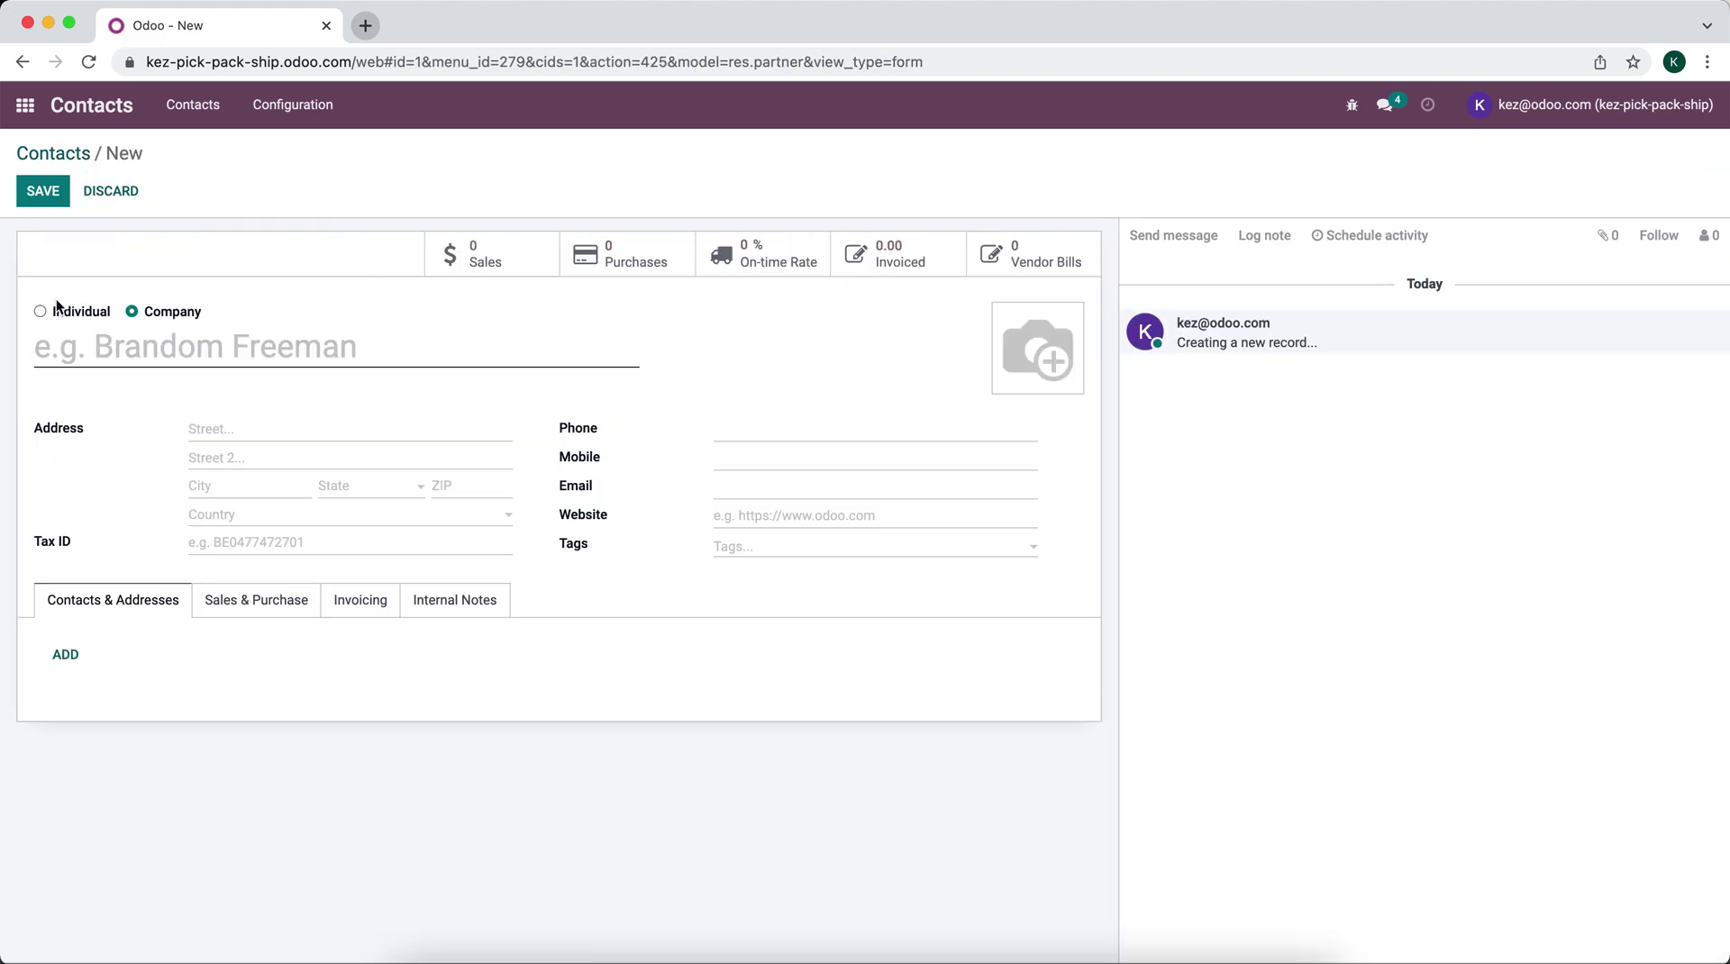
{"action": "left_click", "coordinate": [56, 306]}
{"action": "left_click", "coordinate": [97, 396]}
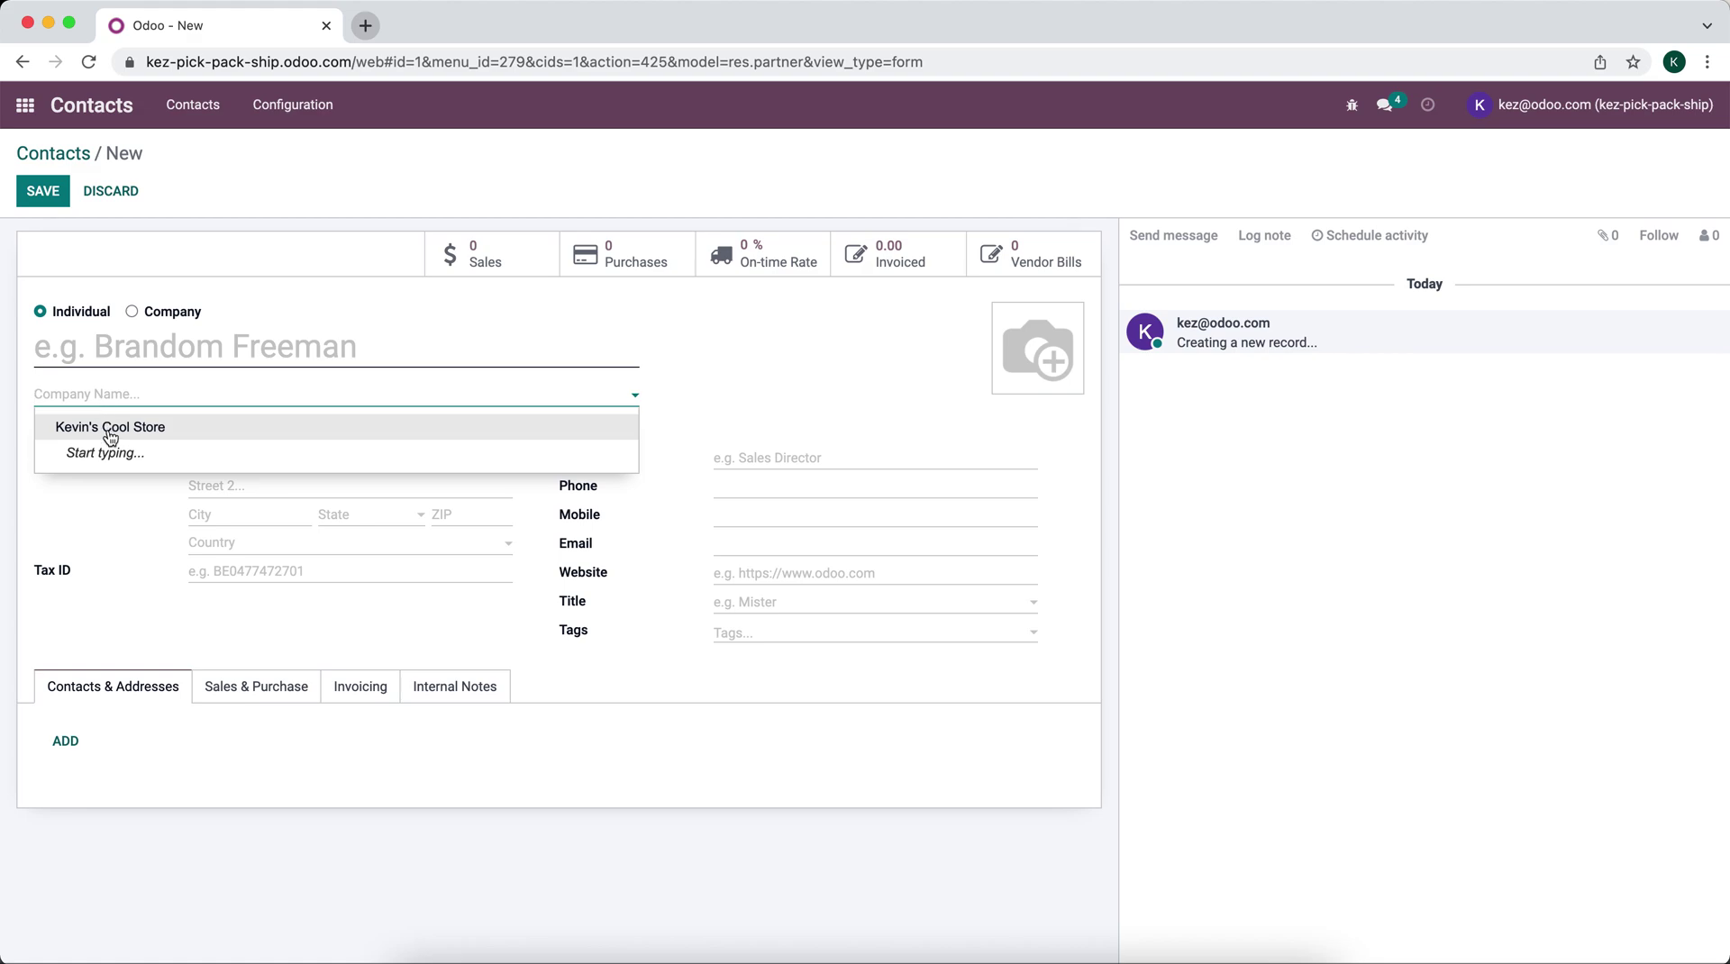
{"action": "left_click", "coordinate": [87, 429]}
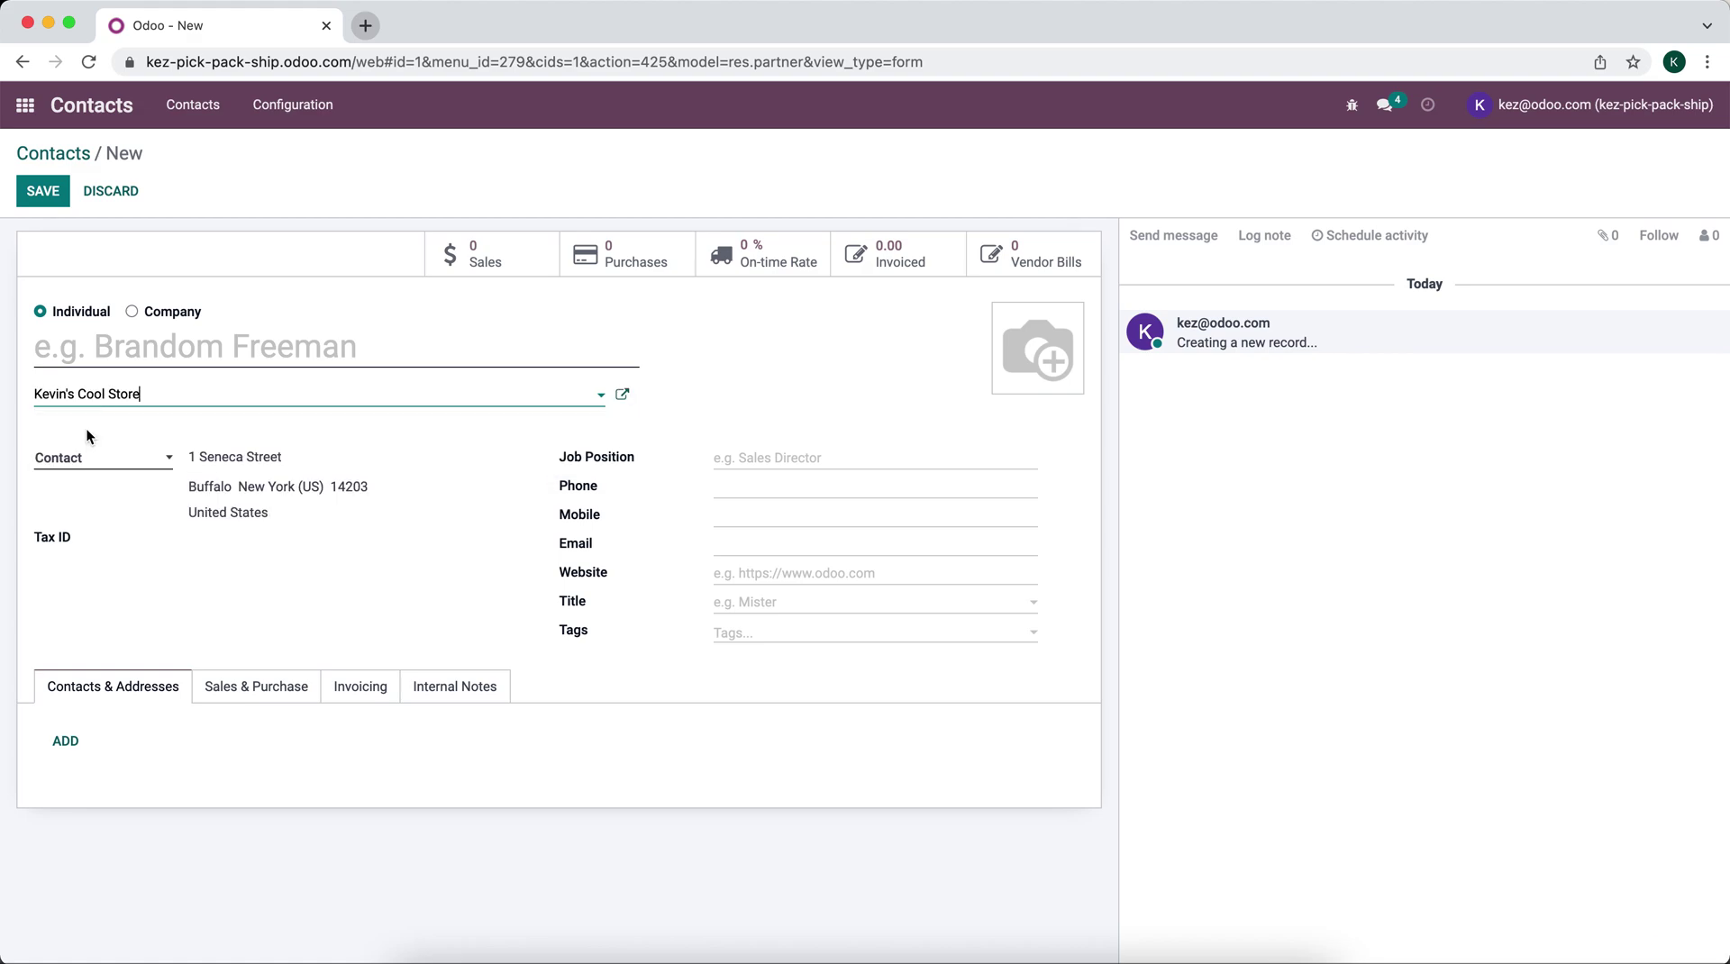
{"action": "left_click", "coordinate": [159, 312]}
{"action": "left_click", "coordinate": [153, 354]}
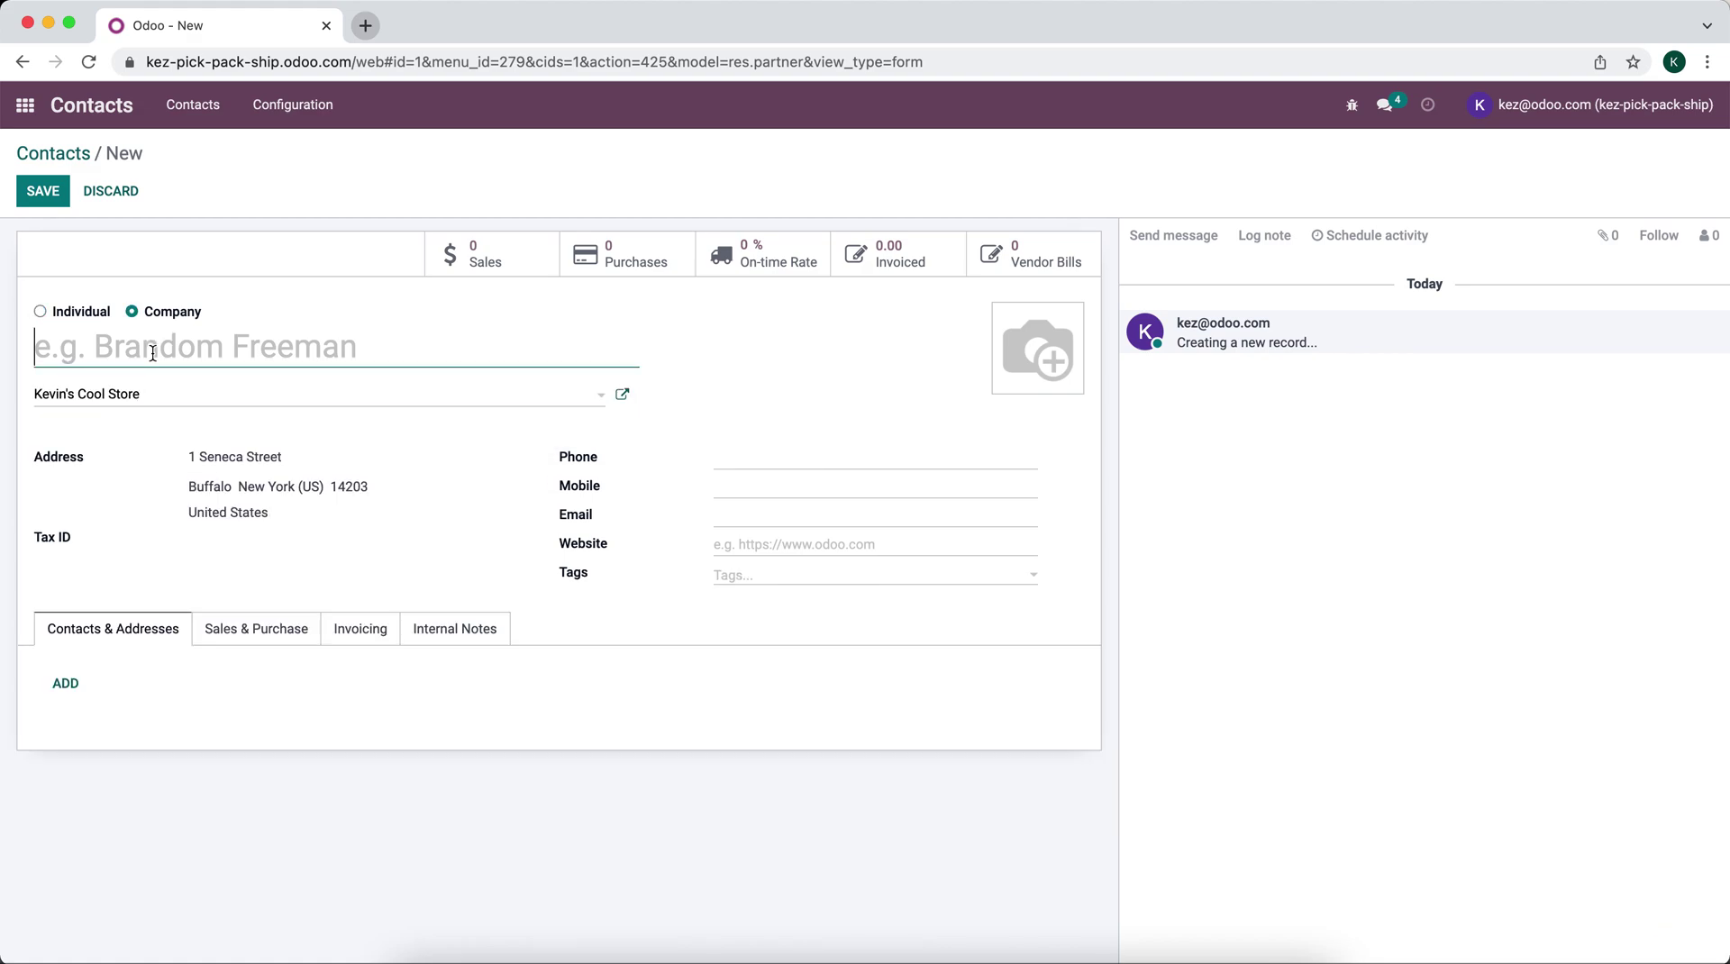
{"action": "type", "text": "Location 2"}
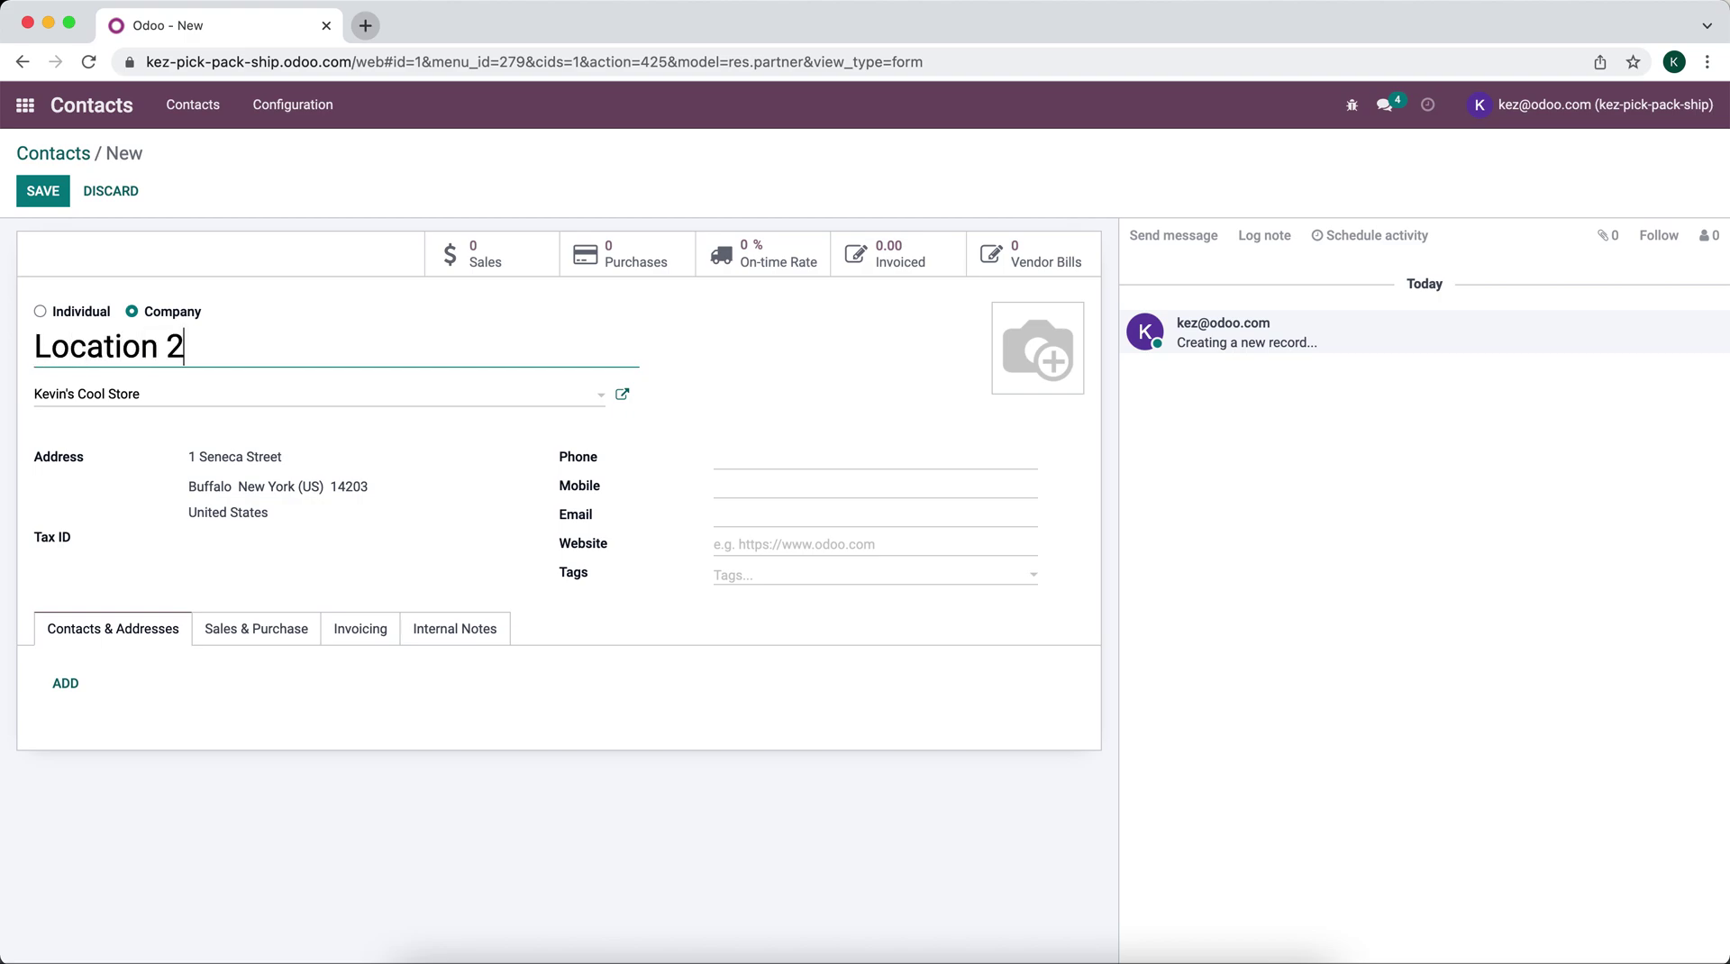
{"action": "left_click", "coordinate": [246, 301]}
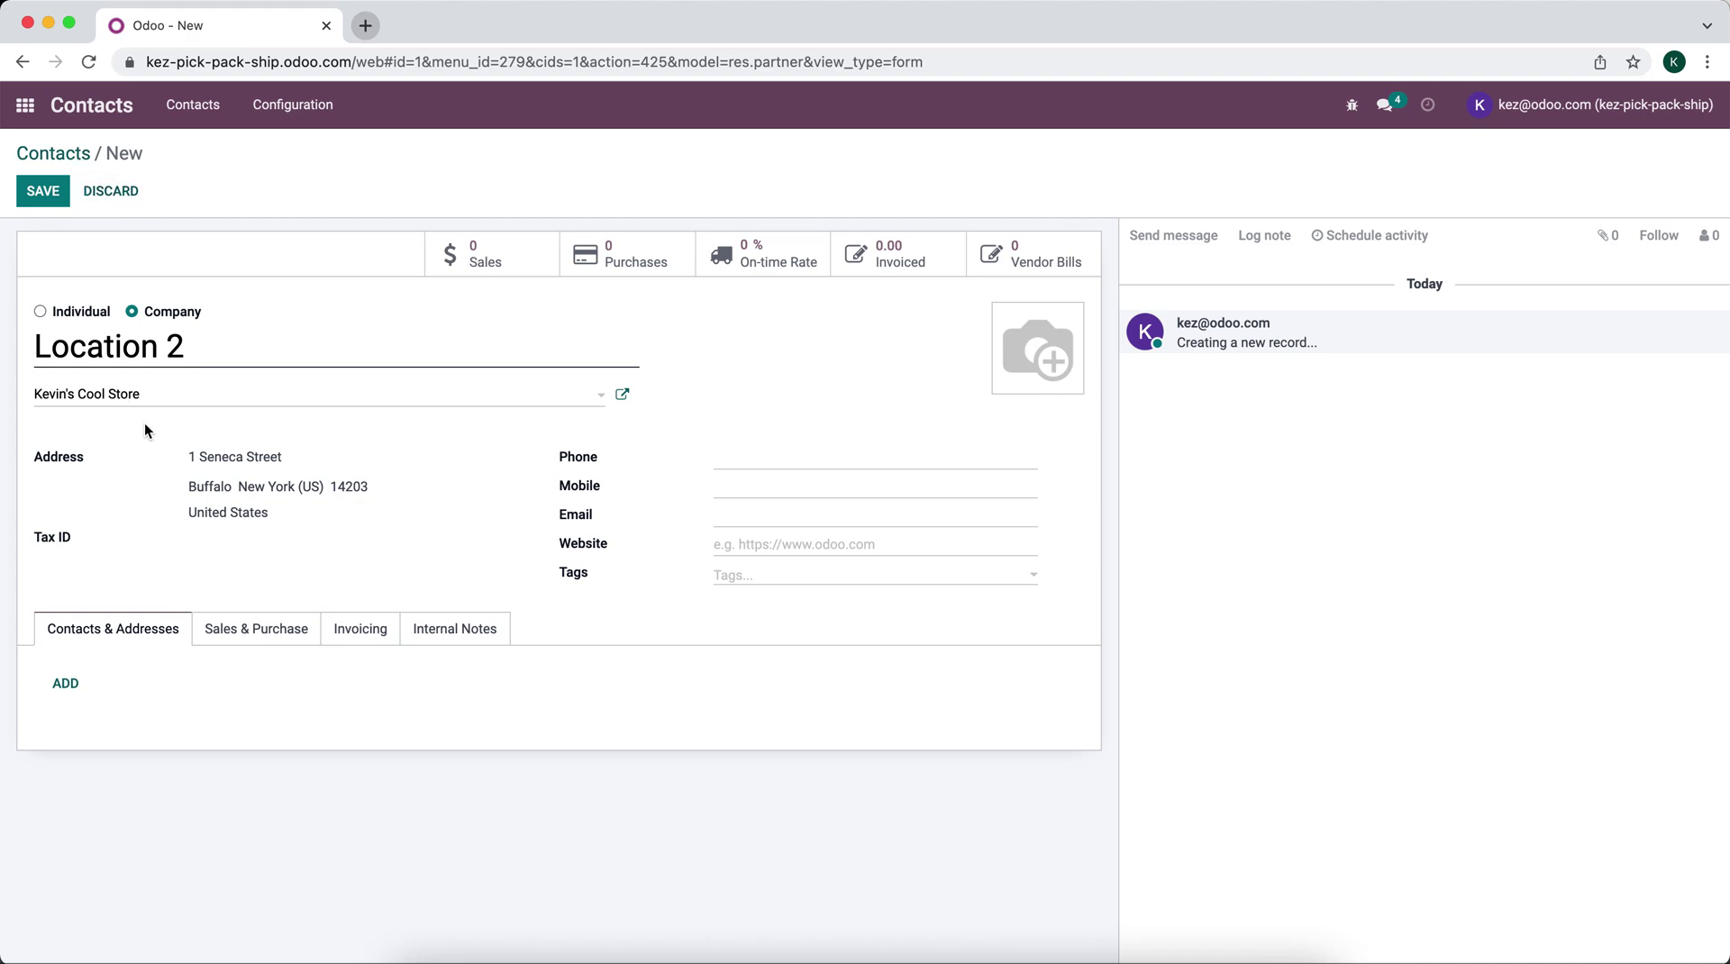
Step: Discard the draft and add a delivery address named WH2 to Kevin's Cool Store
{"action": "left_click", "coordinate": [110, 190]}
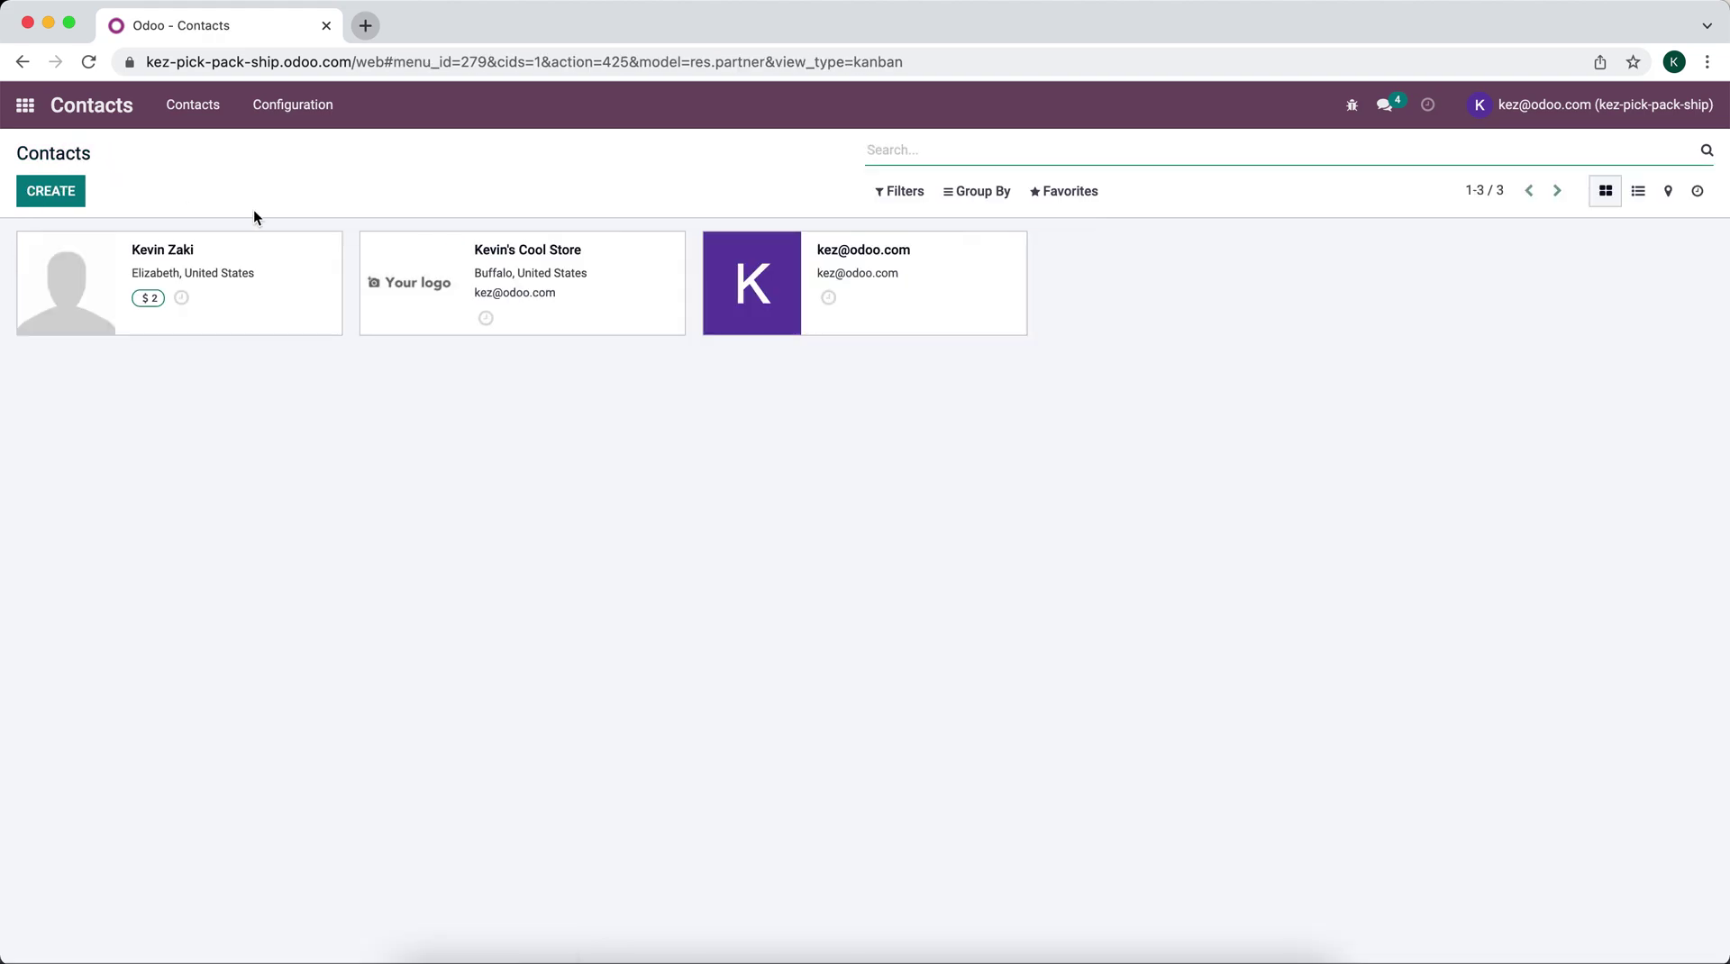
{"action": "left_click", "coordinate": [553, 290]}
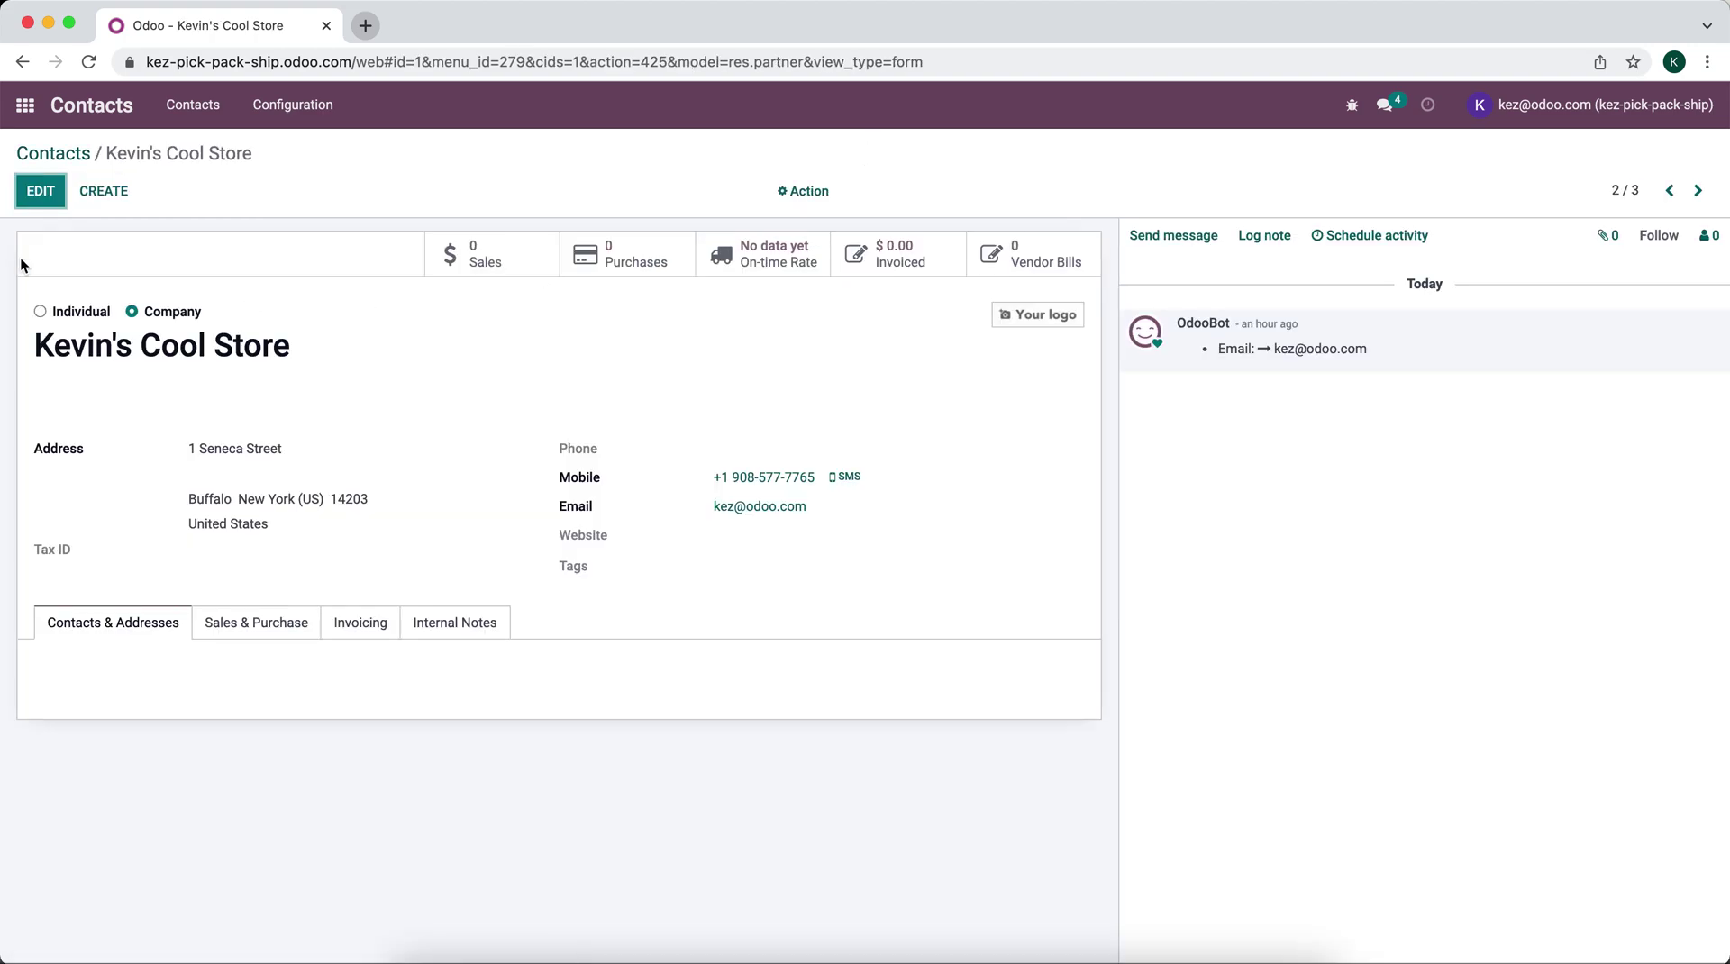
{"action": "left_click", "coordinate": [29, 191]}
{"action": "left_click", "coordinate": [65, 655]}
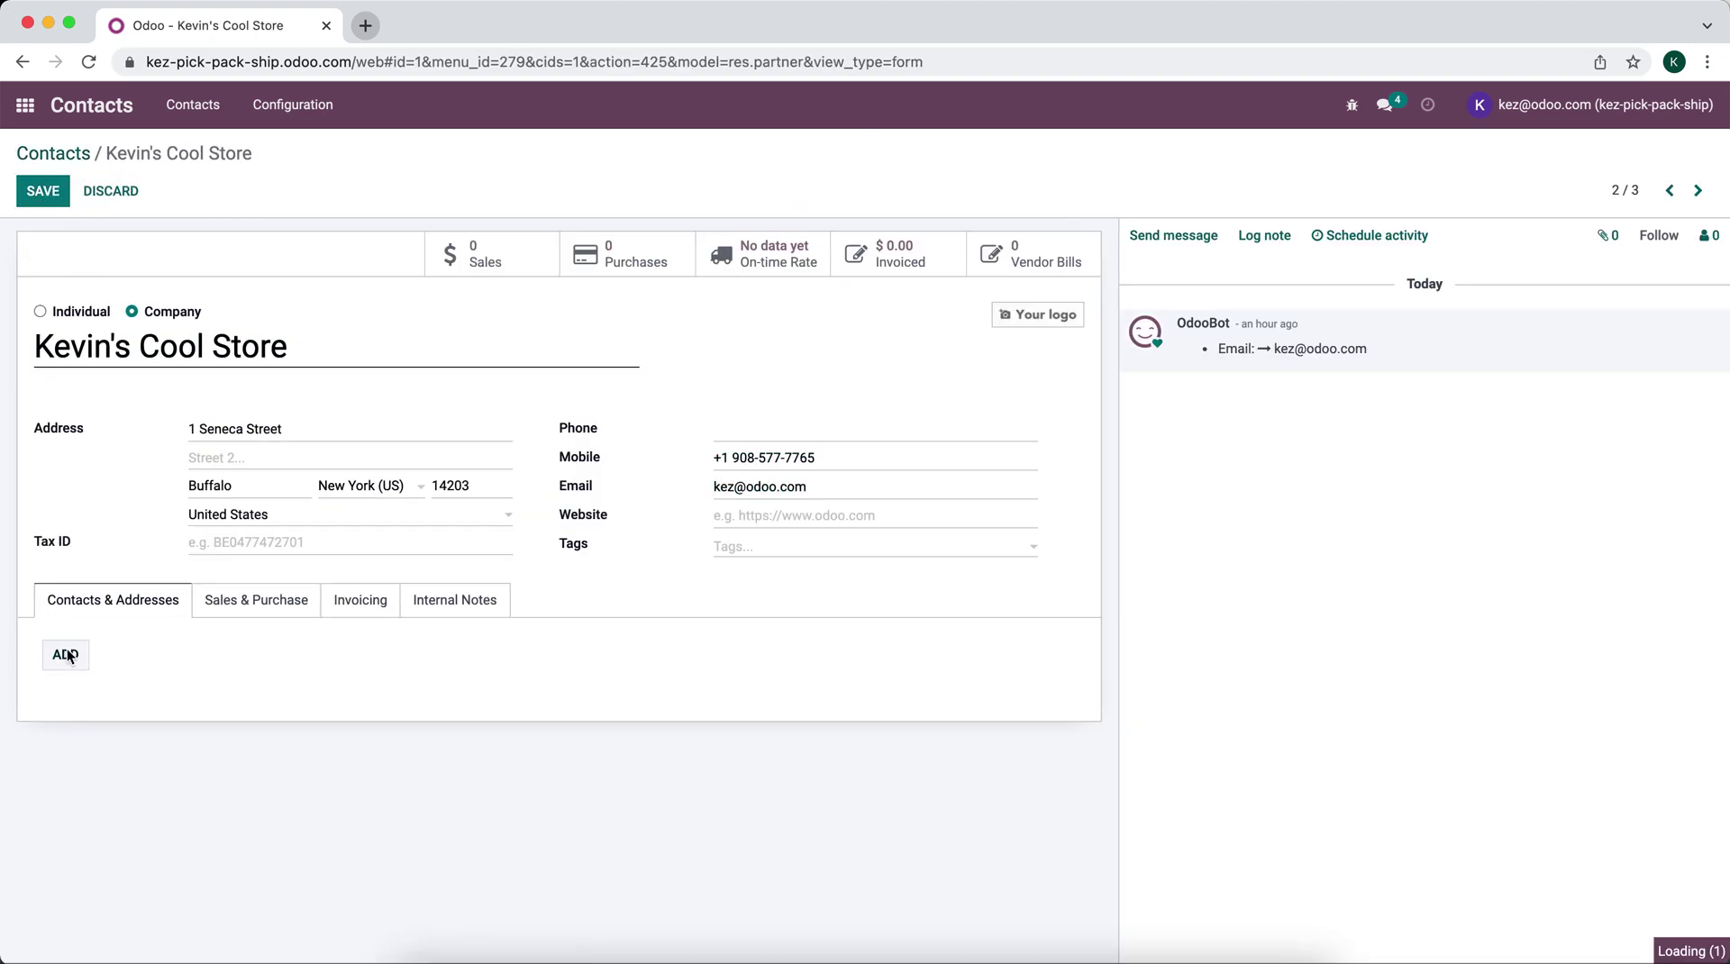
{"action": "left_click", "coordinate": [645, 193]}
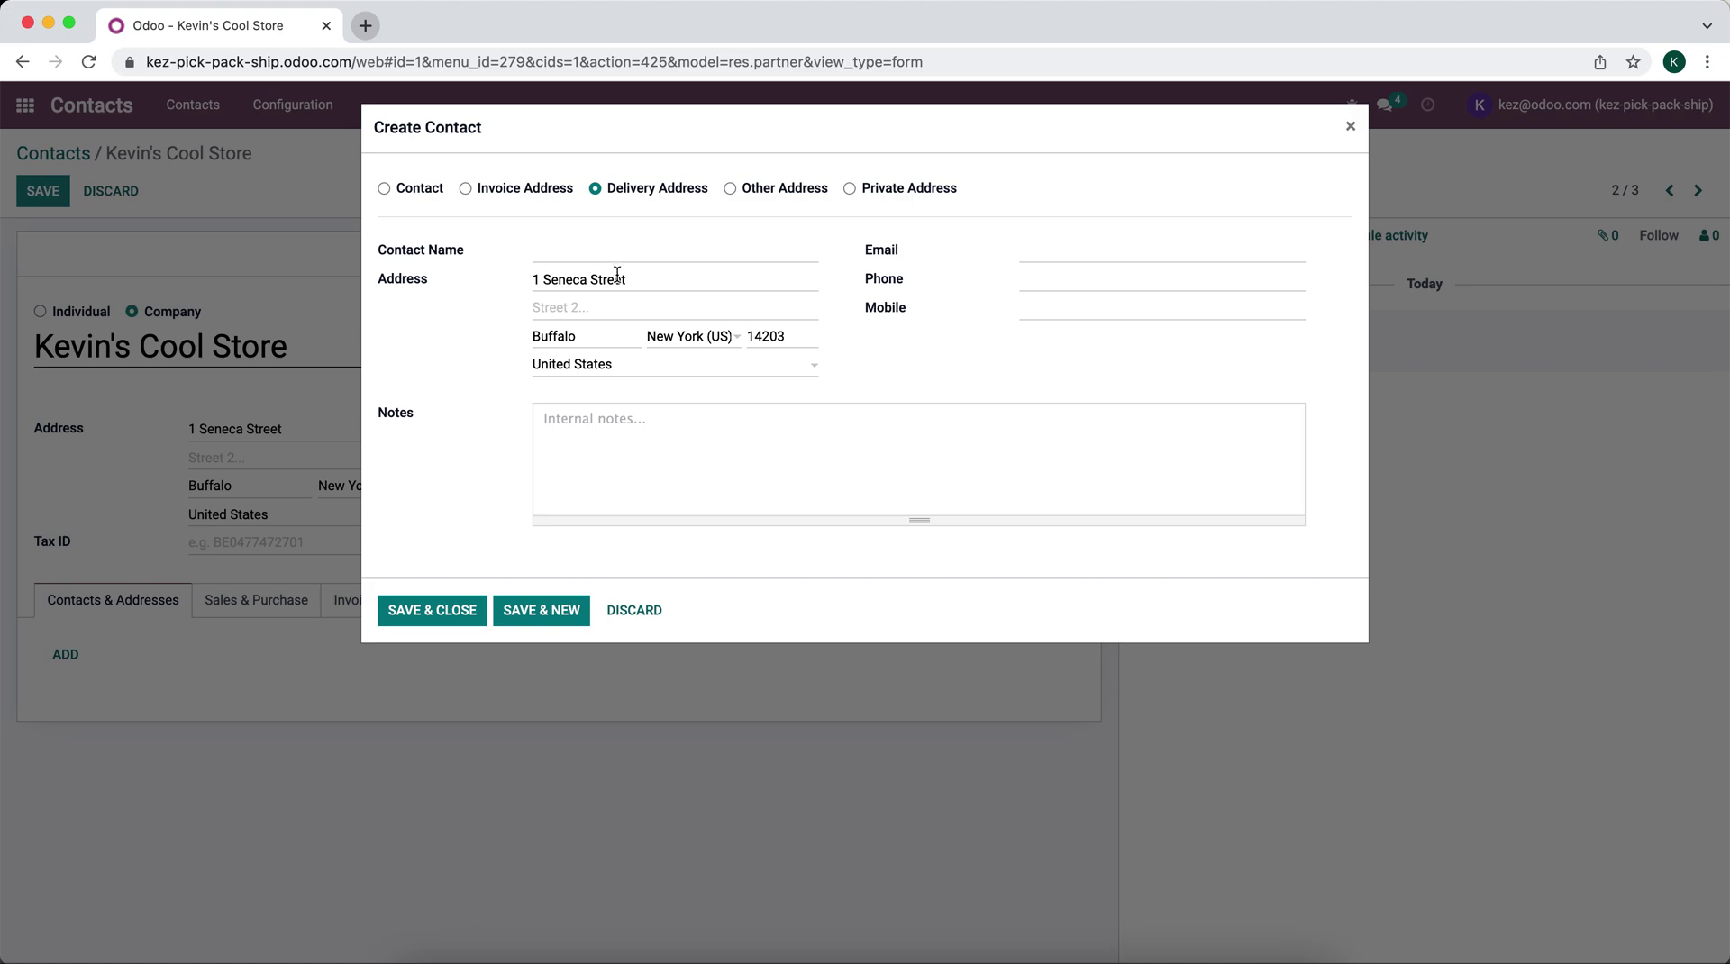
{"action": "left_click", "coordinate": [631, 250]}
{"action": "type", "text": "WH2"}
Step: Set the WH2 address street to 123 Jersey Street and save the address
{"action": "left_click", "coordinate": [629, 280]}
{"action": "double_click", "coordinate": [629, 280]}
{"action": "triple_click", "coordinate": [629, 280]}
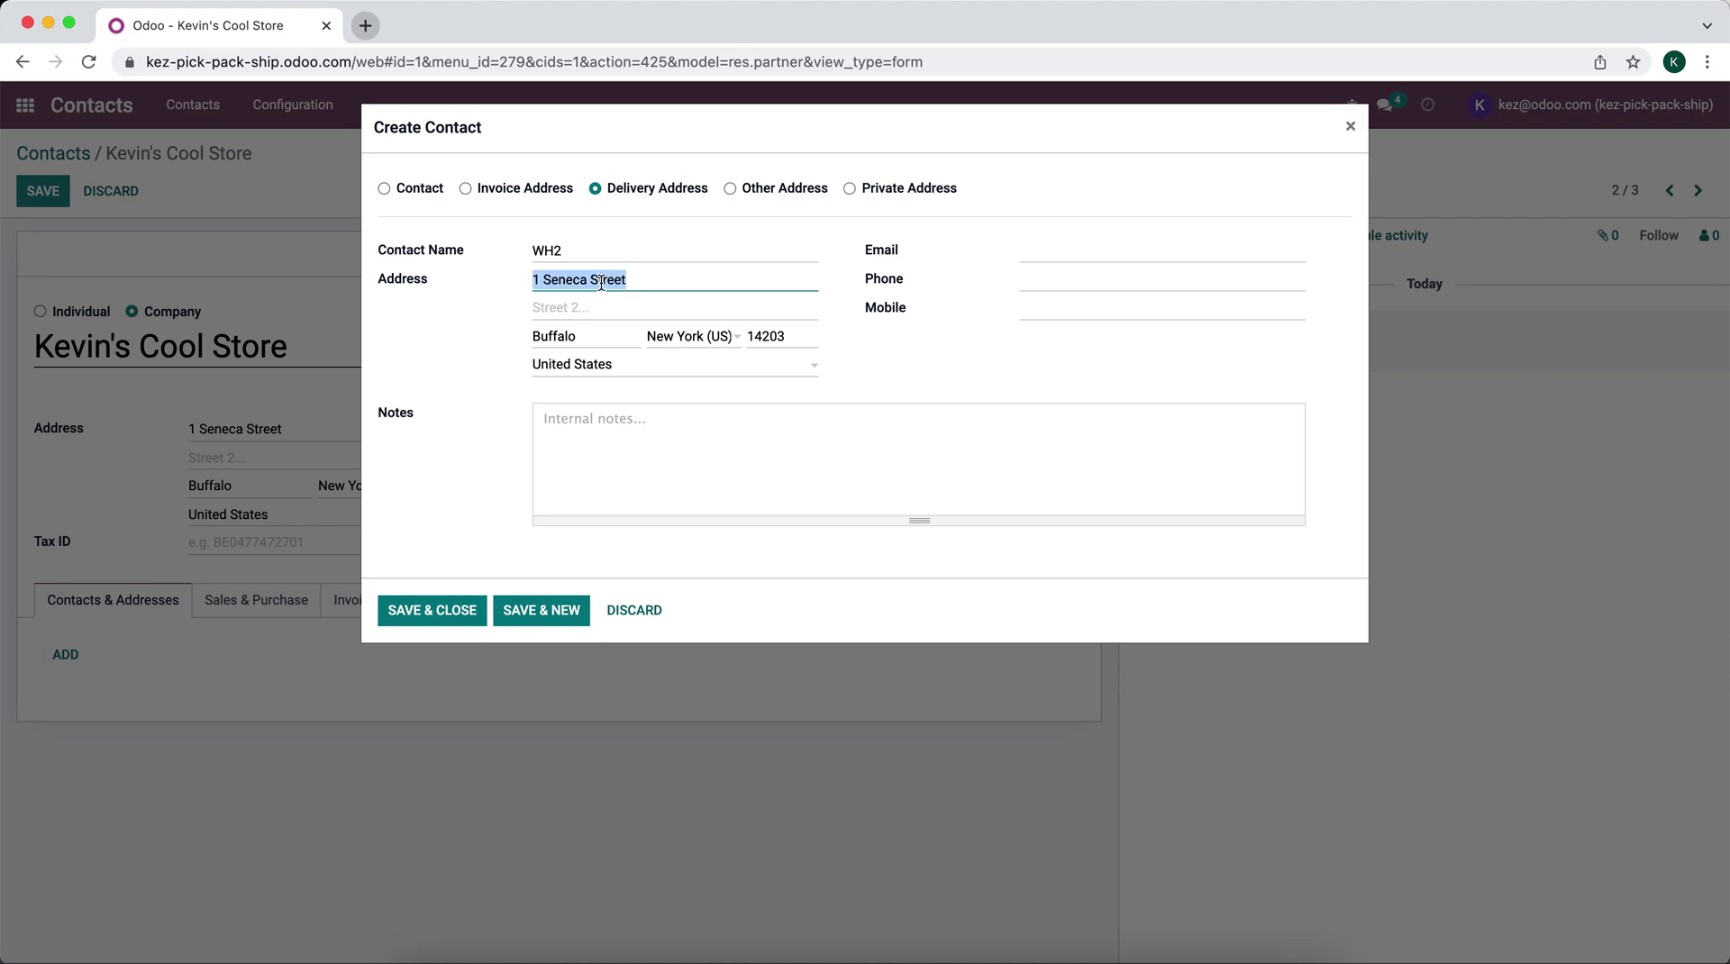
{"action": "left_click_drag", "start_coordinate": [651, 275], "coordinate": [483, 273]}
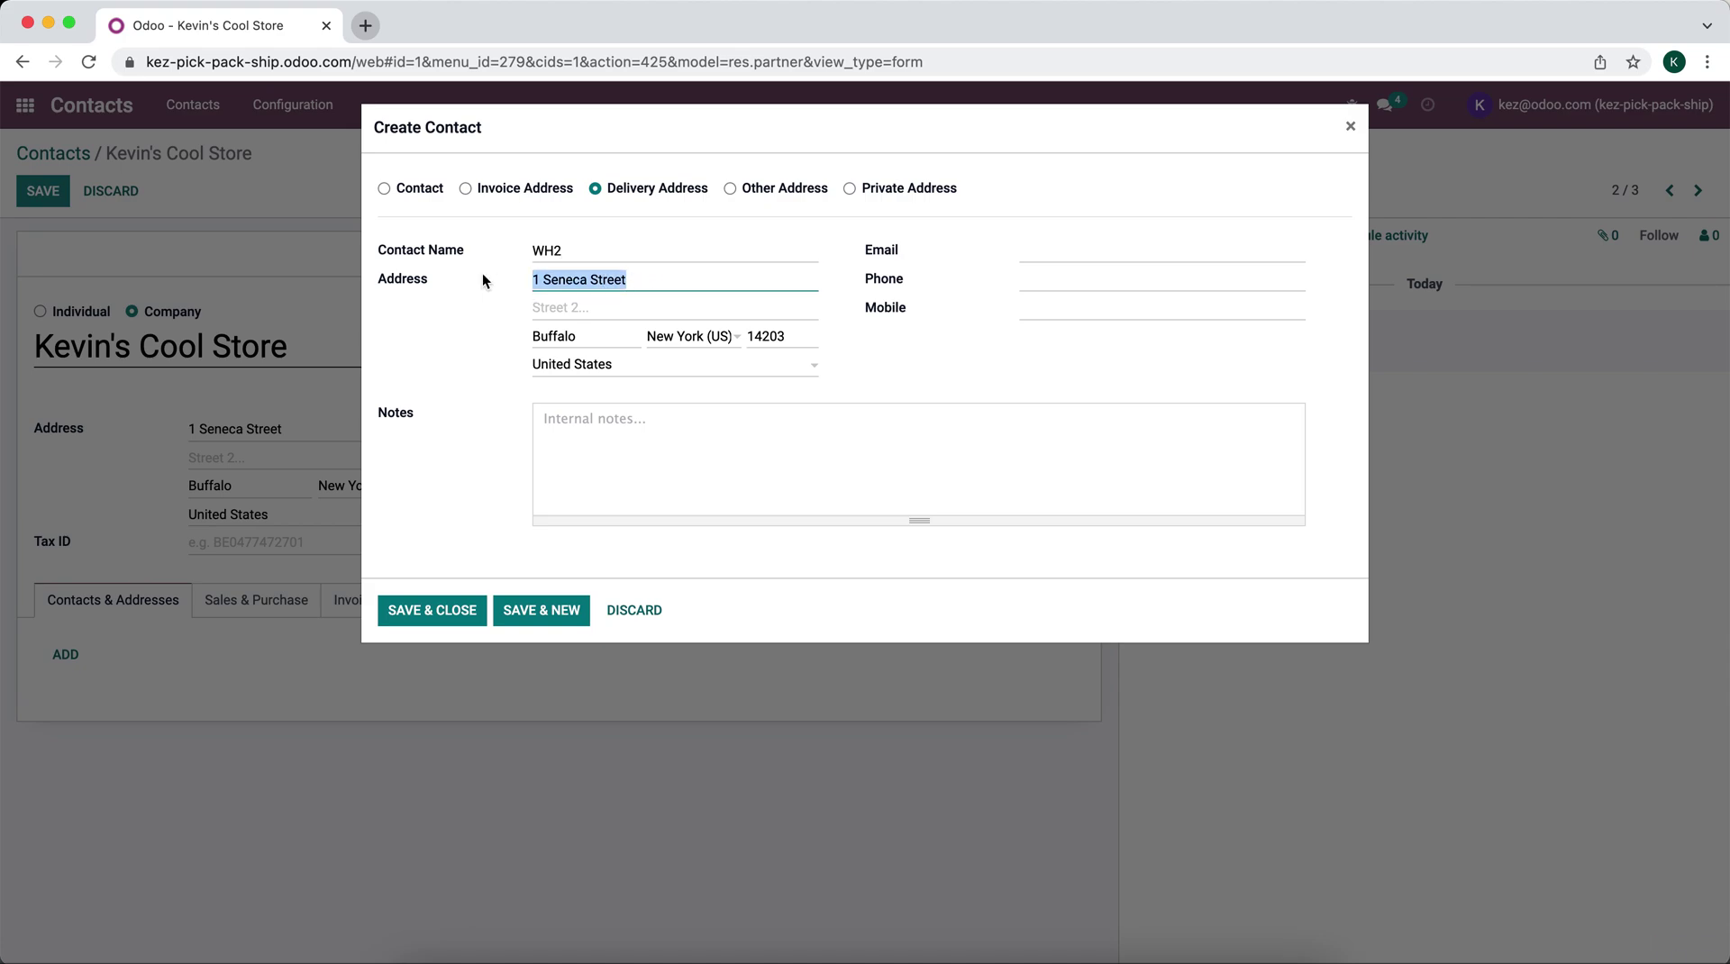
{"action": "left_click", "coordinate": [569, 271]}
{"action": "left_click_drag", "start_coordinate": [545, 275], "coordinate": [664, 281]}
{"action": "key", "text": "BackSpace"}
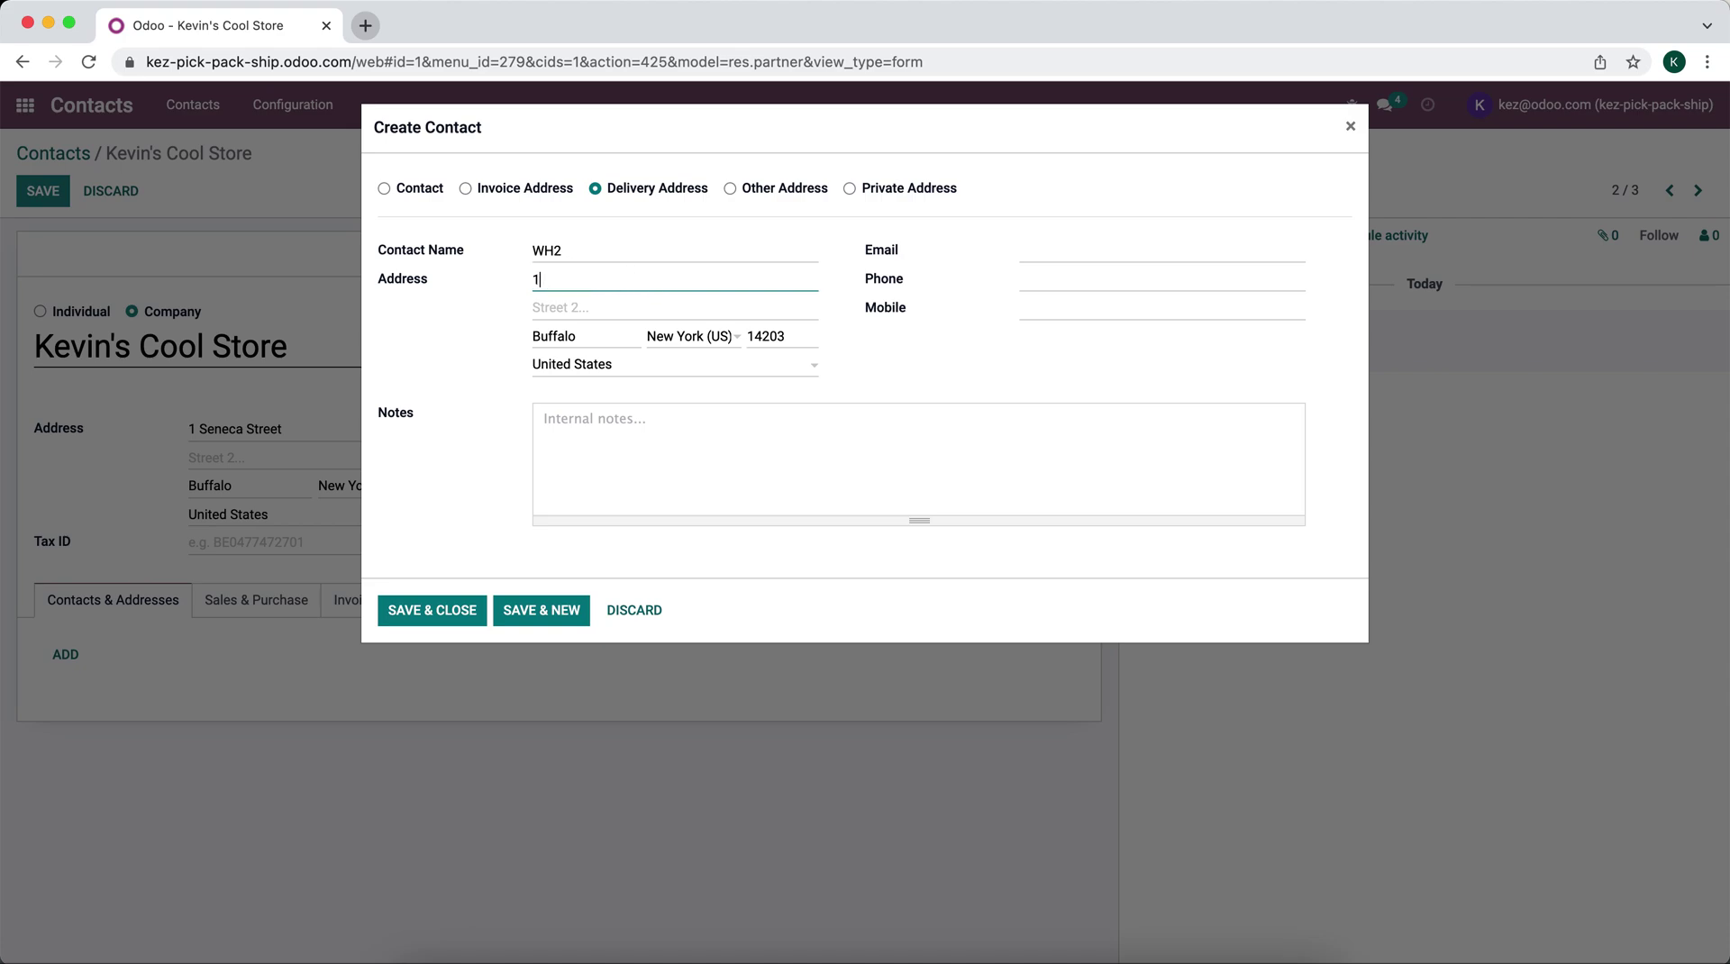
{"action": "key", "text": "BackSpace"}
{"action": "type", "text": "123 Jersey Street"}
{"action": "left_click", "coordinate": [489, 380]}
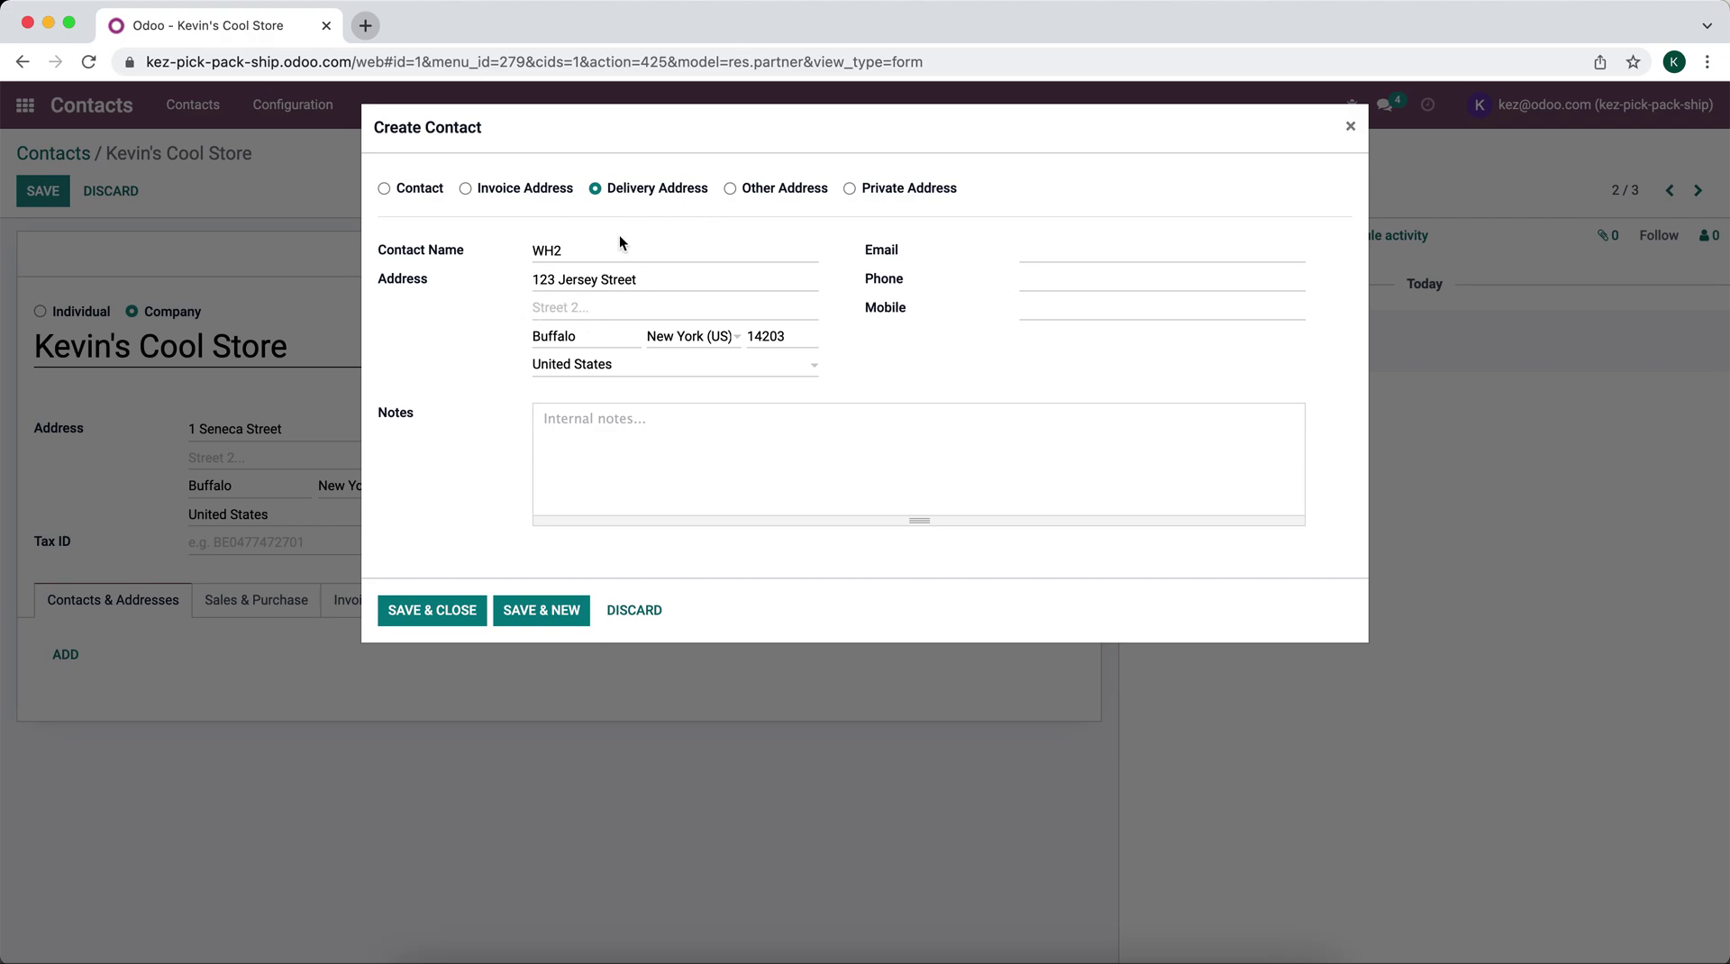
{"action": "left_click", "coordinate": [631, 307]}
{"action": "left_click", "coordinate": [455, 610]}
Step: Save Kevin's Cool Store and open the Warehouses list via the 'war' app search
{"action": "left_click", "coordinate": [43, 191]}
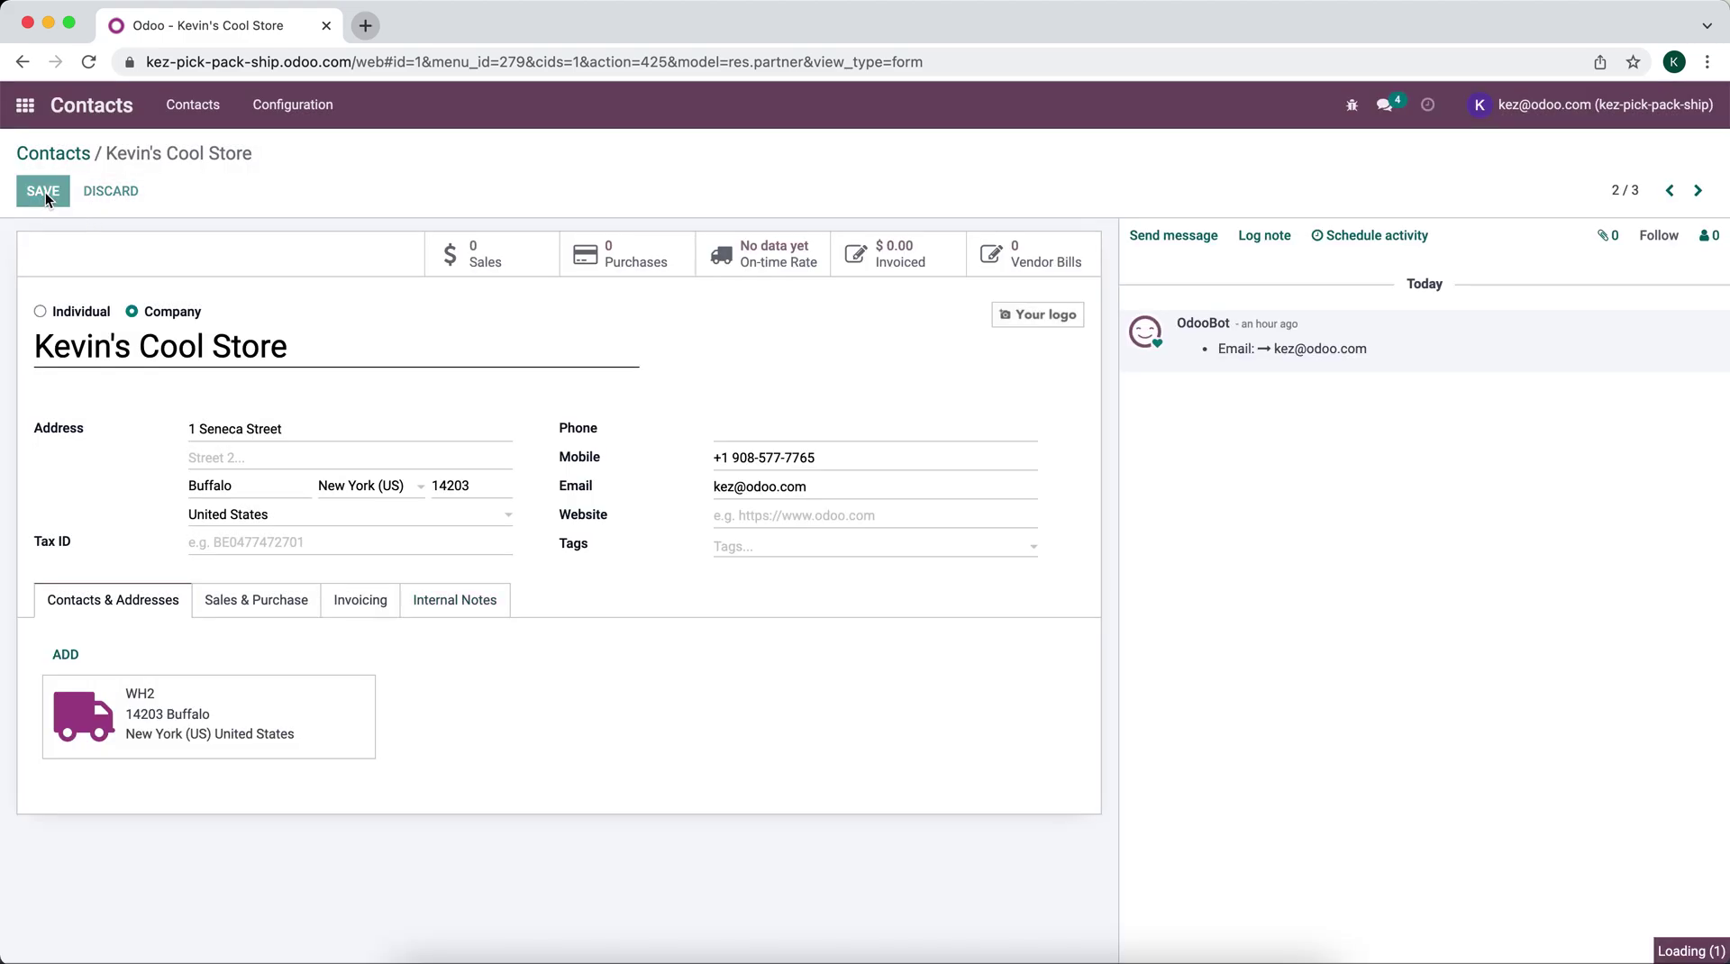
{"action": "left_click", "coordinate": [27, 124]}
{"action": "type", "text": "ware"}
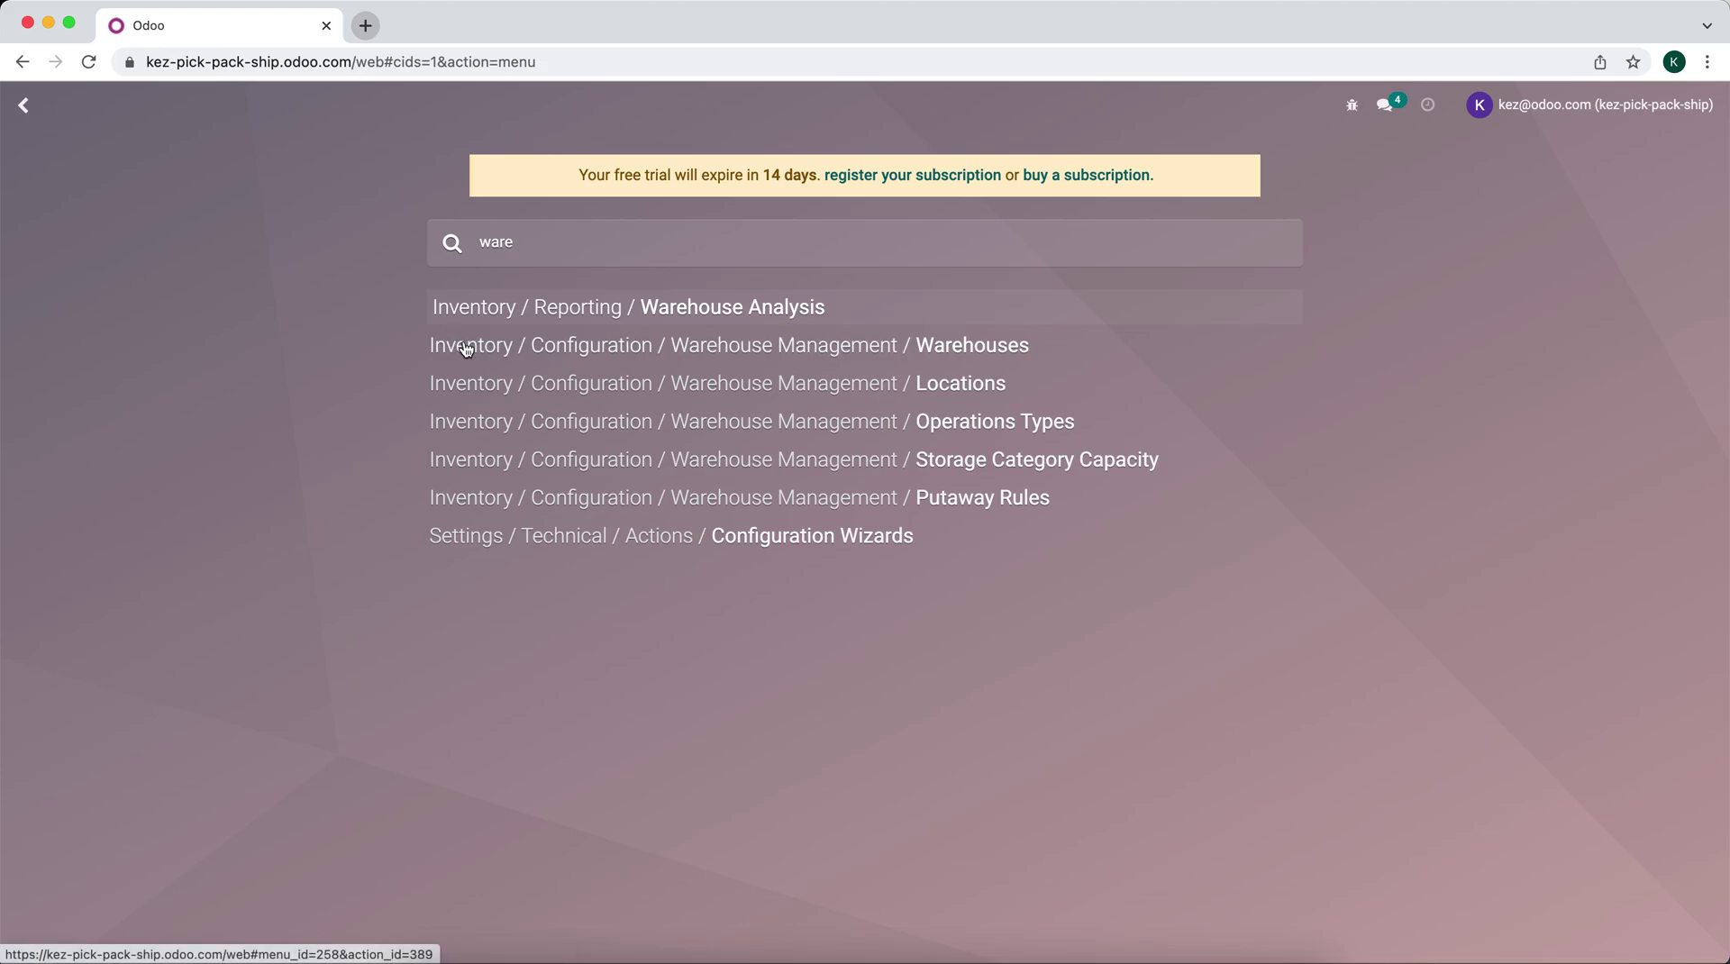
{"action": "left_click", "coordinate": [463, 345]}
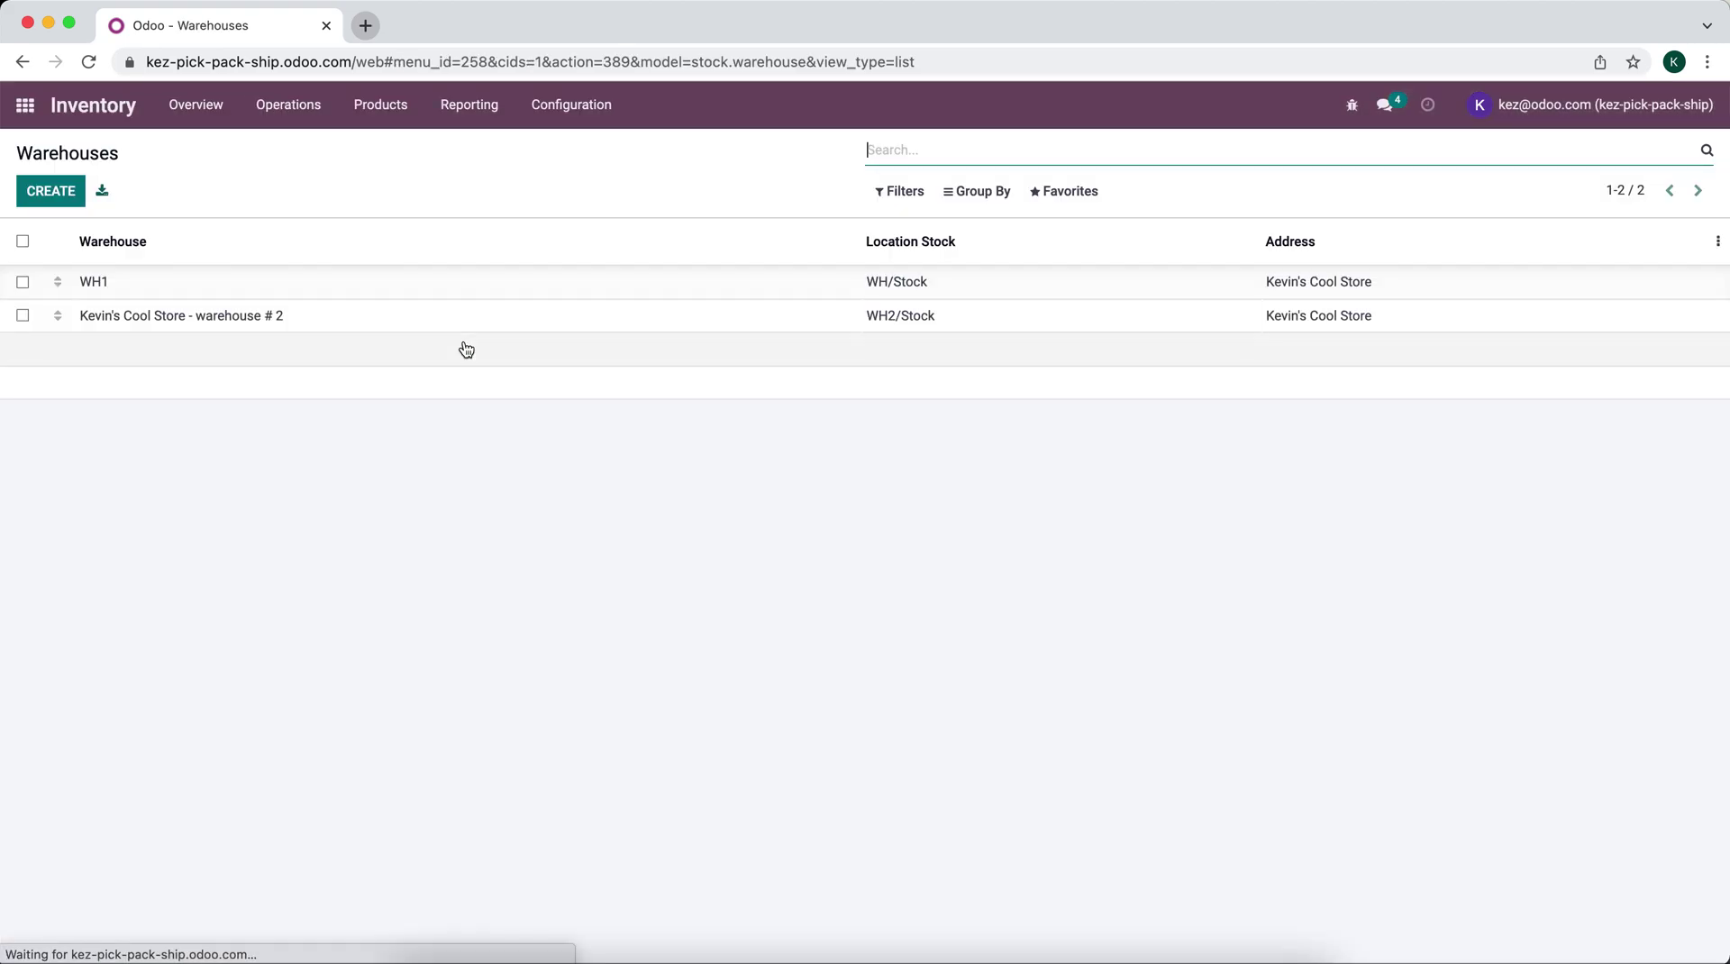
Step: Set warehouse # 2's Address to 'Kevin's Cool Store, WH2' and save
{"action": "left_click", "coordinate": [330, 319]}
{"action": "left_click", "coordinate": [894, 355]}
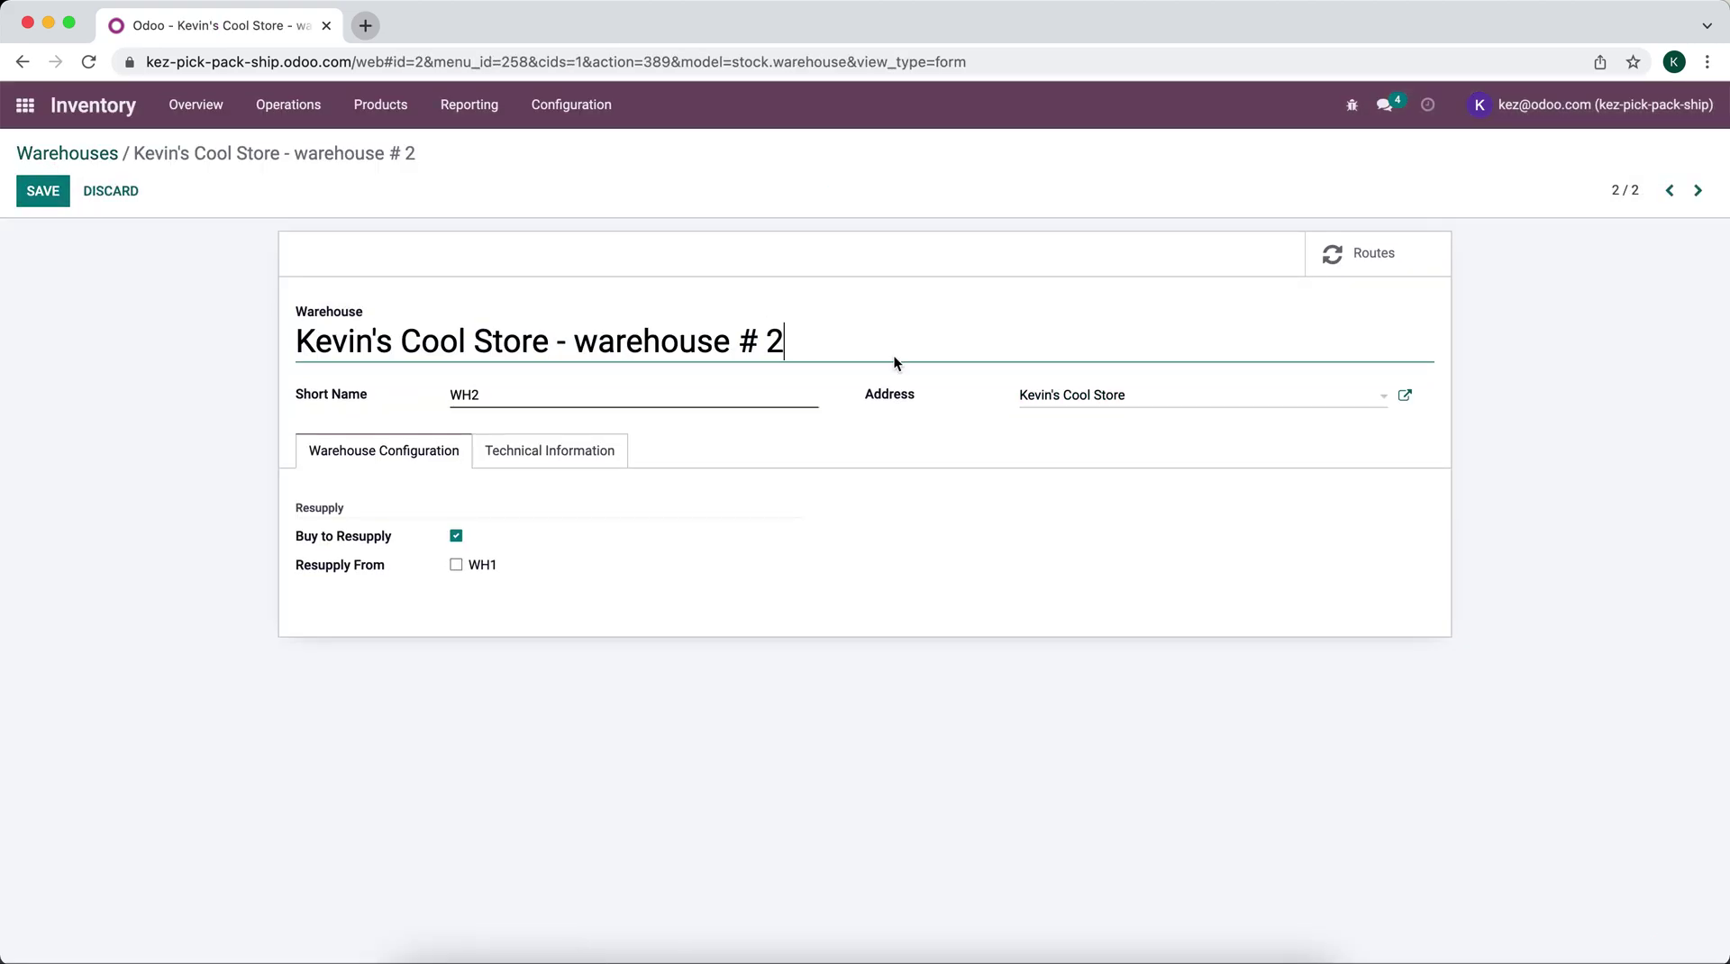
{"action": "left_click", "coordinate": [1208, 403]}
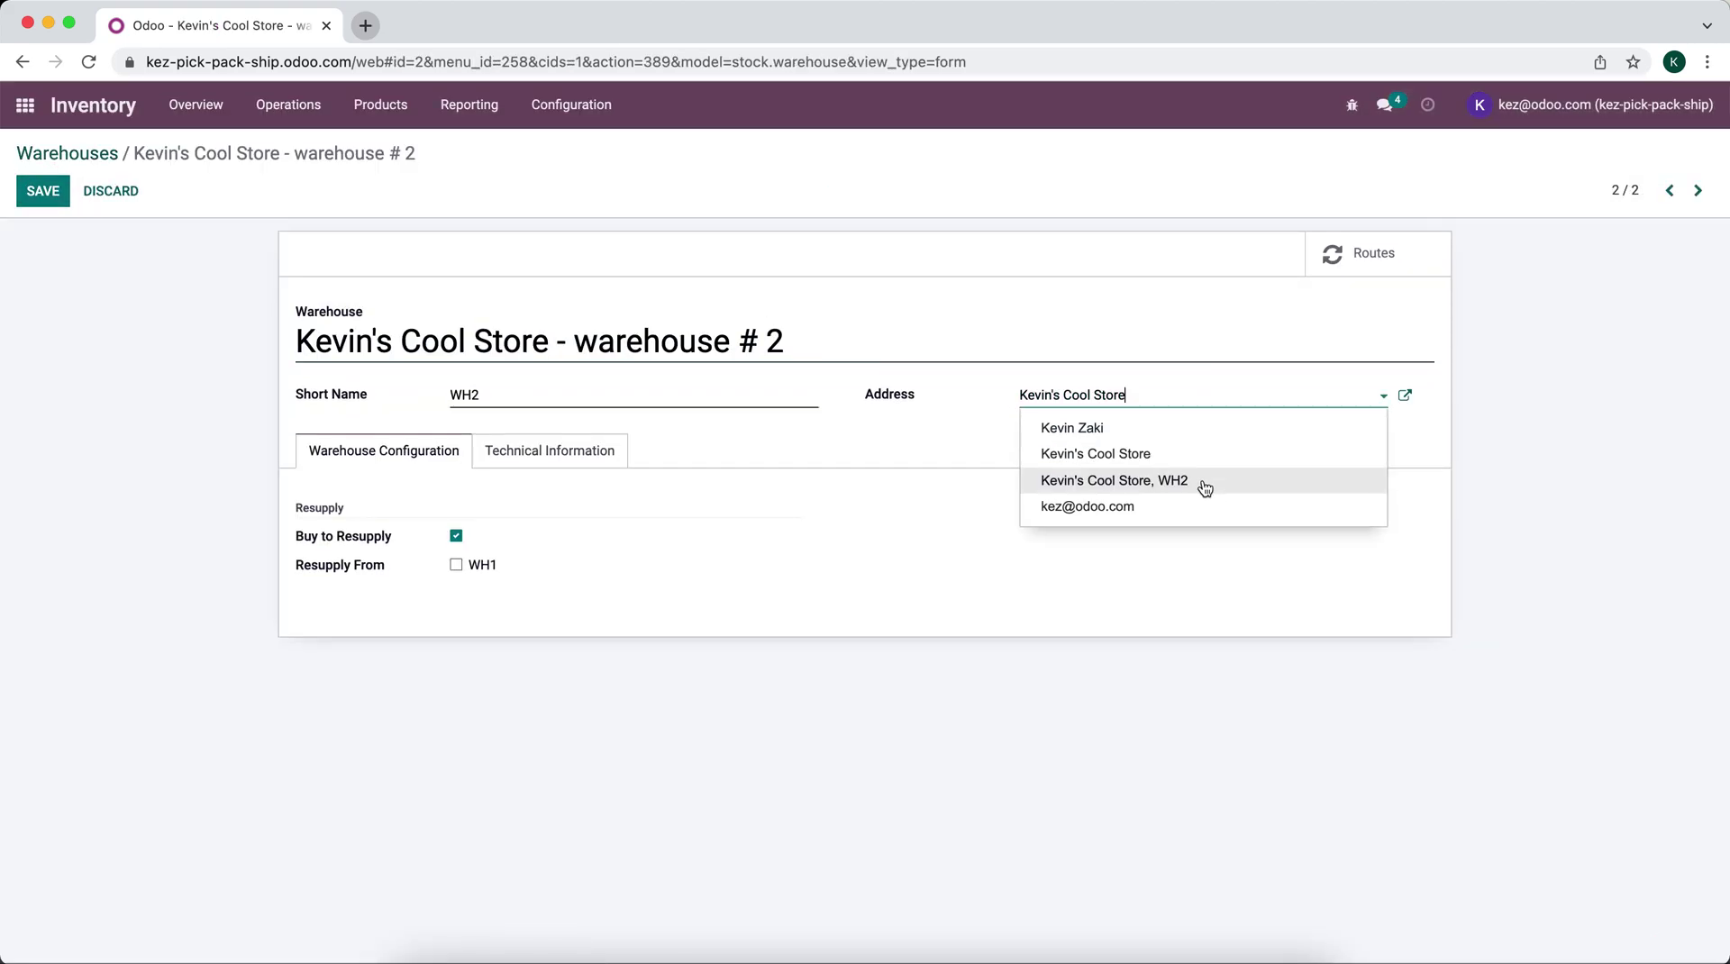
{"action": "left_click", "coordinate": [1205, 481]}
{"action": "left_click", "coordinate": [27, 187]}
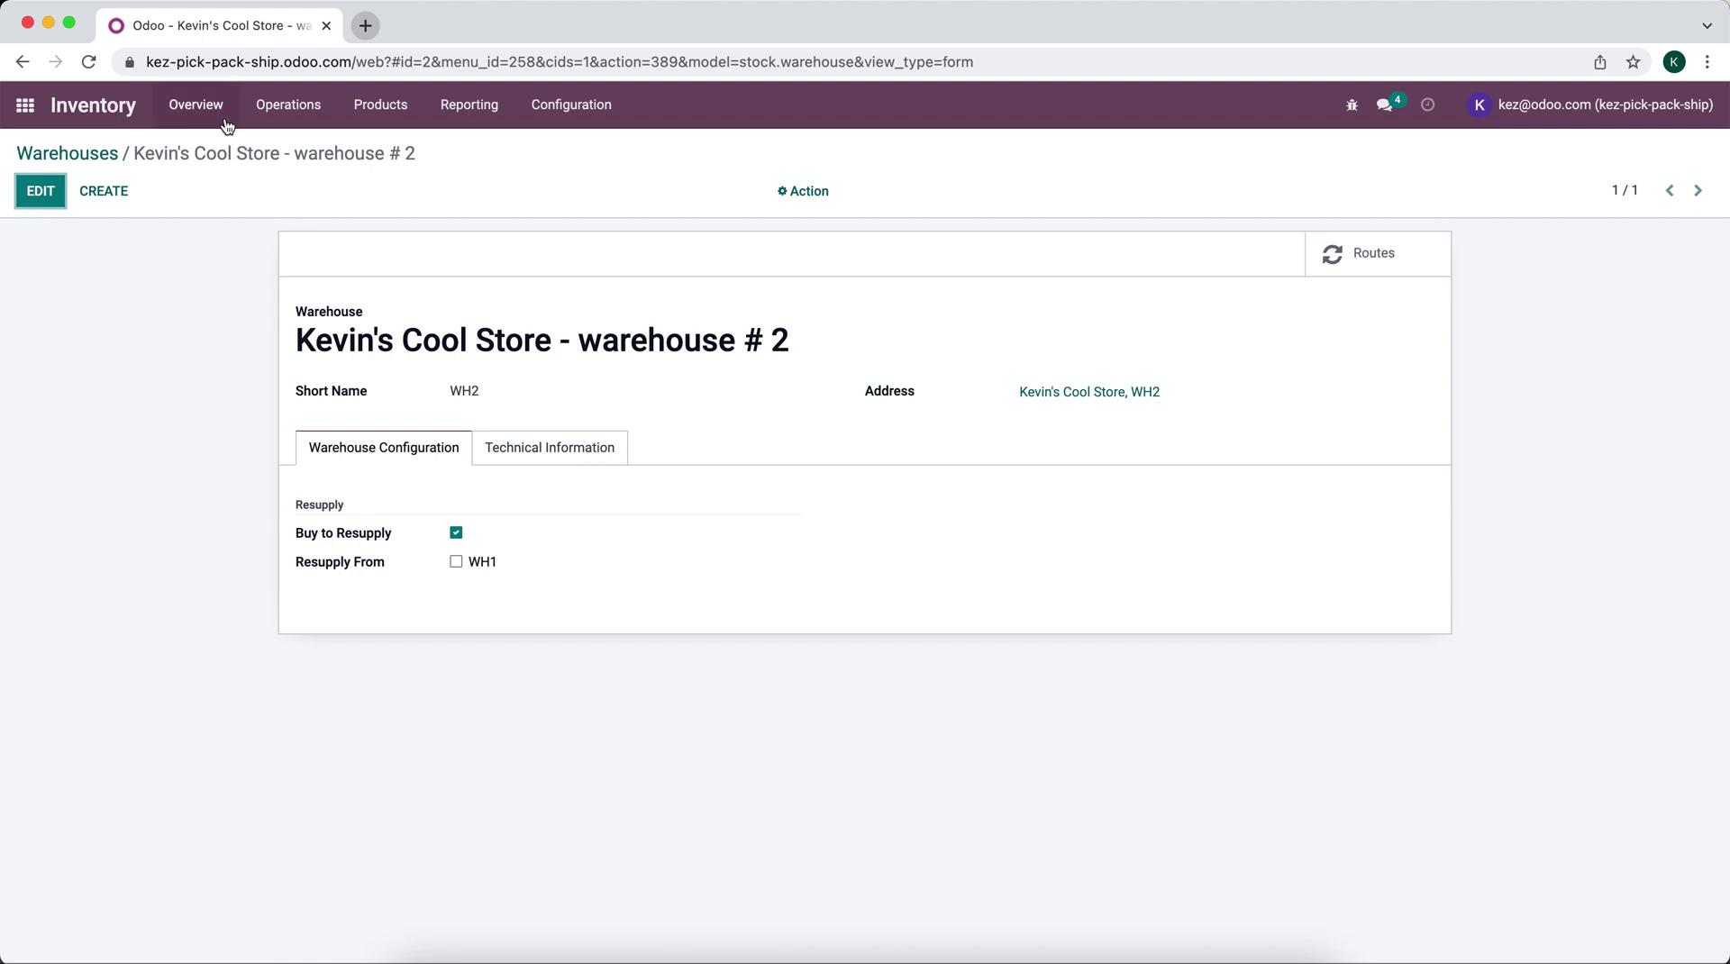
Step: Group the Inventory Overview cards by warehouse
{"action": "left_click", "coordinate": [185, 112]}
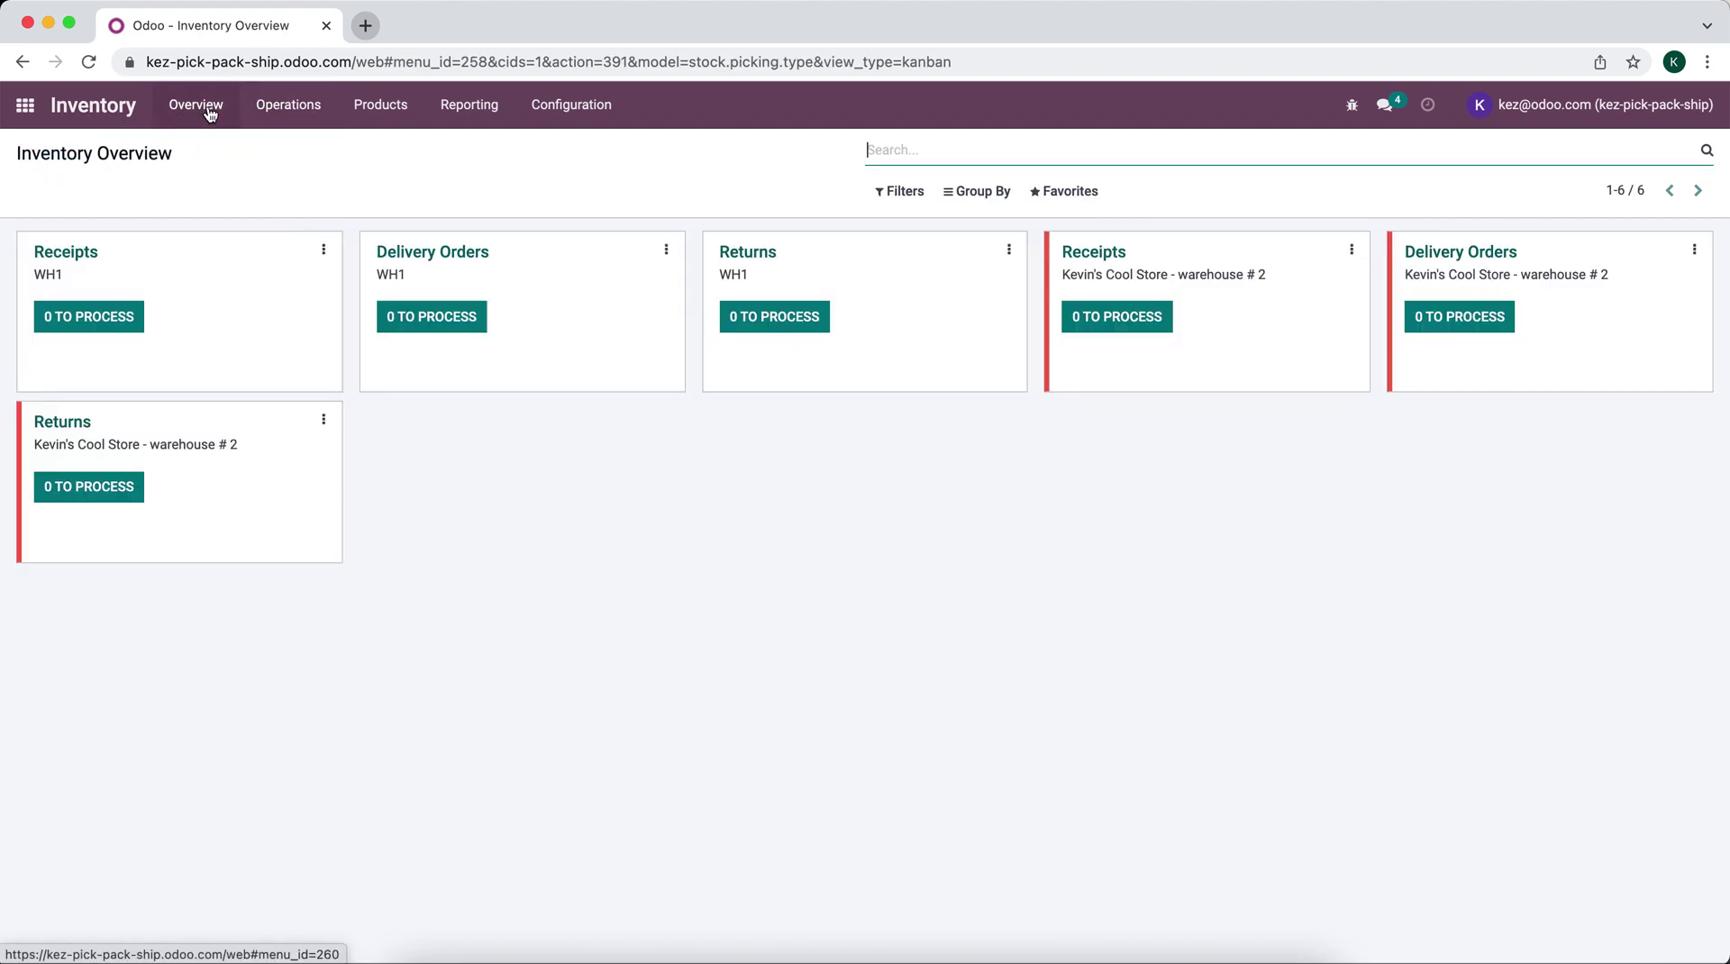
{"action": "left_click", "coordinate": [998, 191]}
{"action": "left_click", "coordinate": [998, 253]}
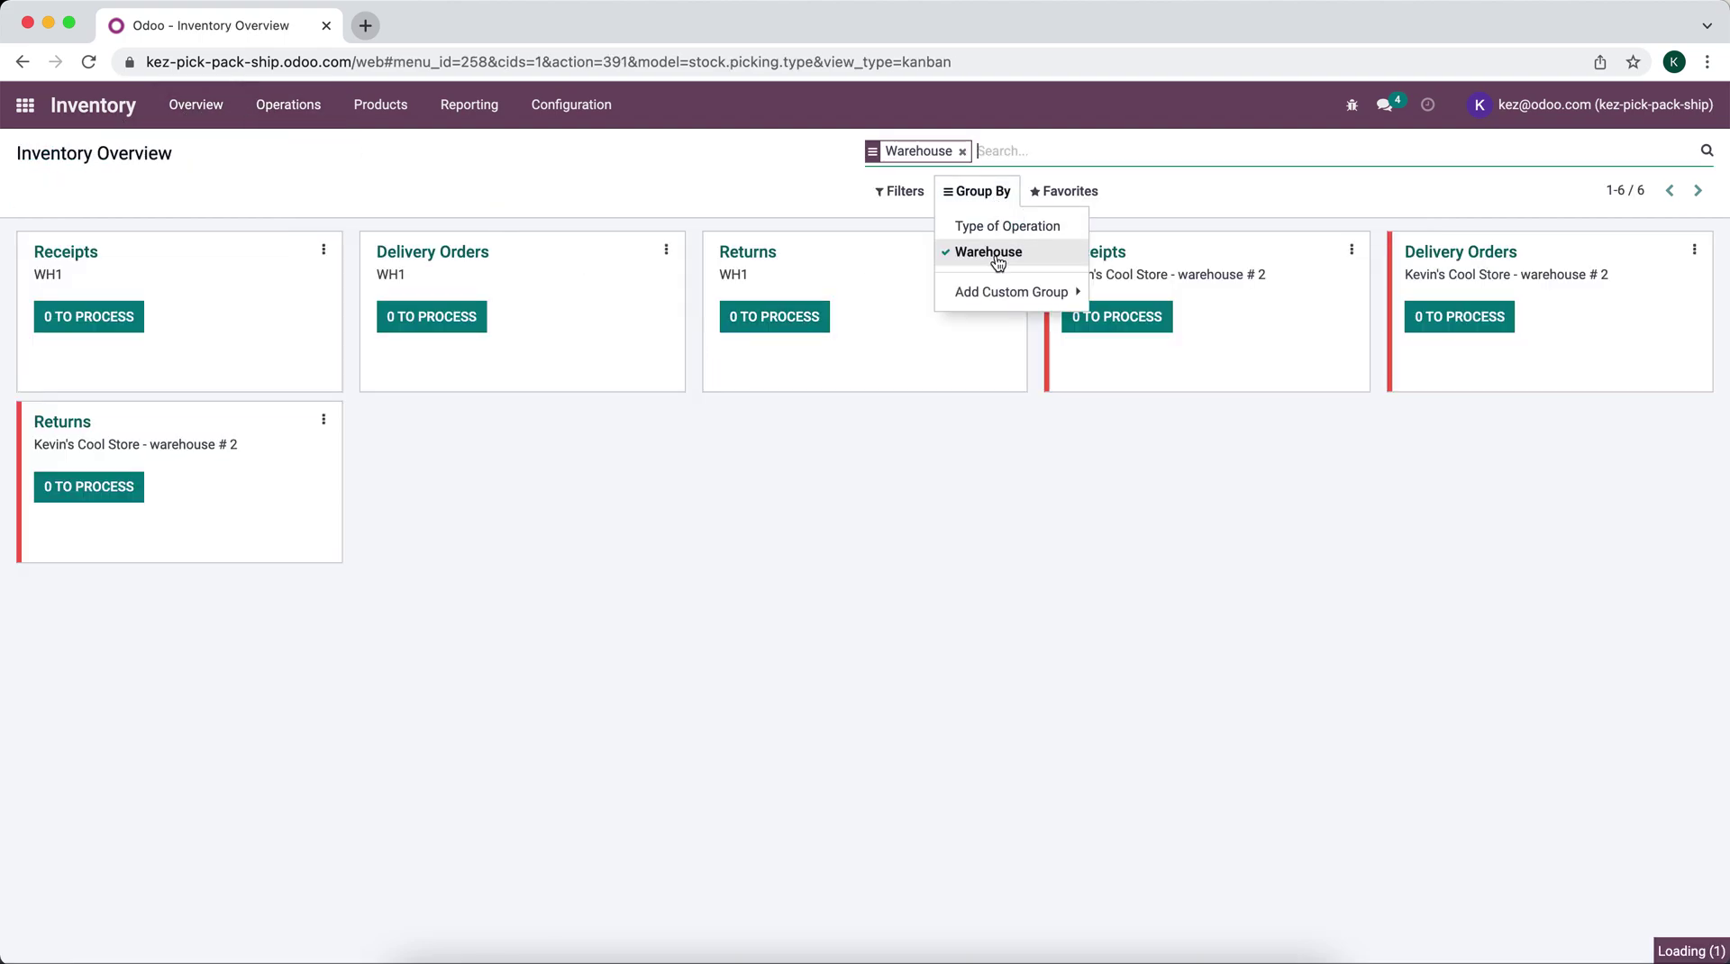
Step: Save this search as the default favorite 'Inventory Overview'
{"action": "left_click", "coordinate": [1074, 196]}
{"action": "left_click", "coordinate": [1086, 229]}
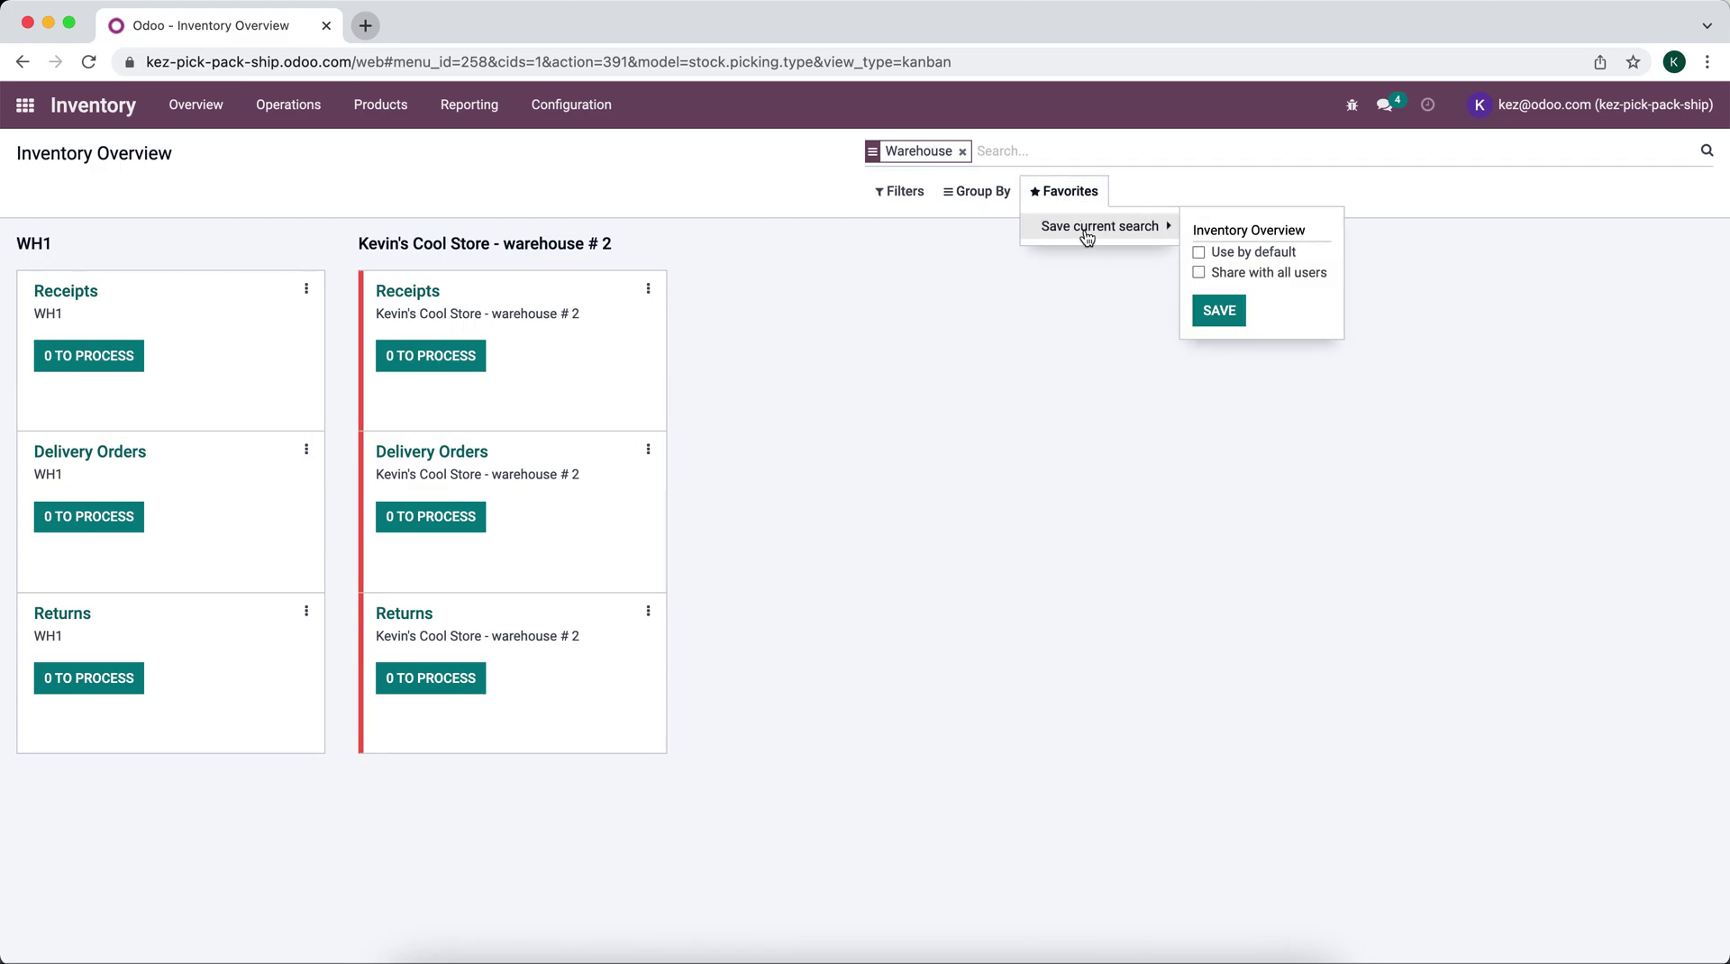
{"action": "left_click", "coordinate": [1268, 253]}
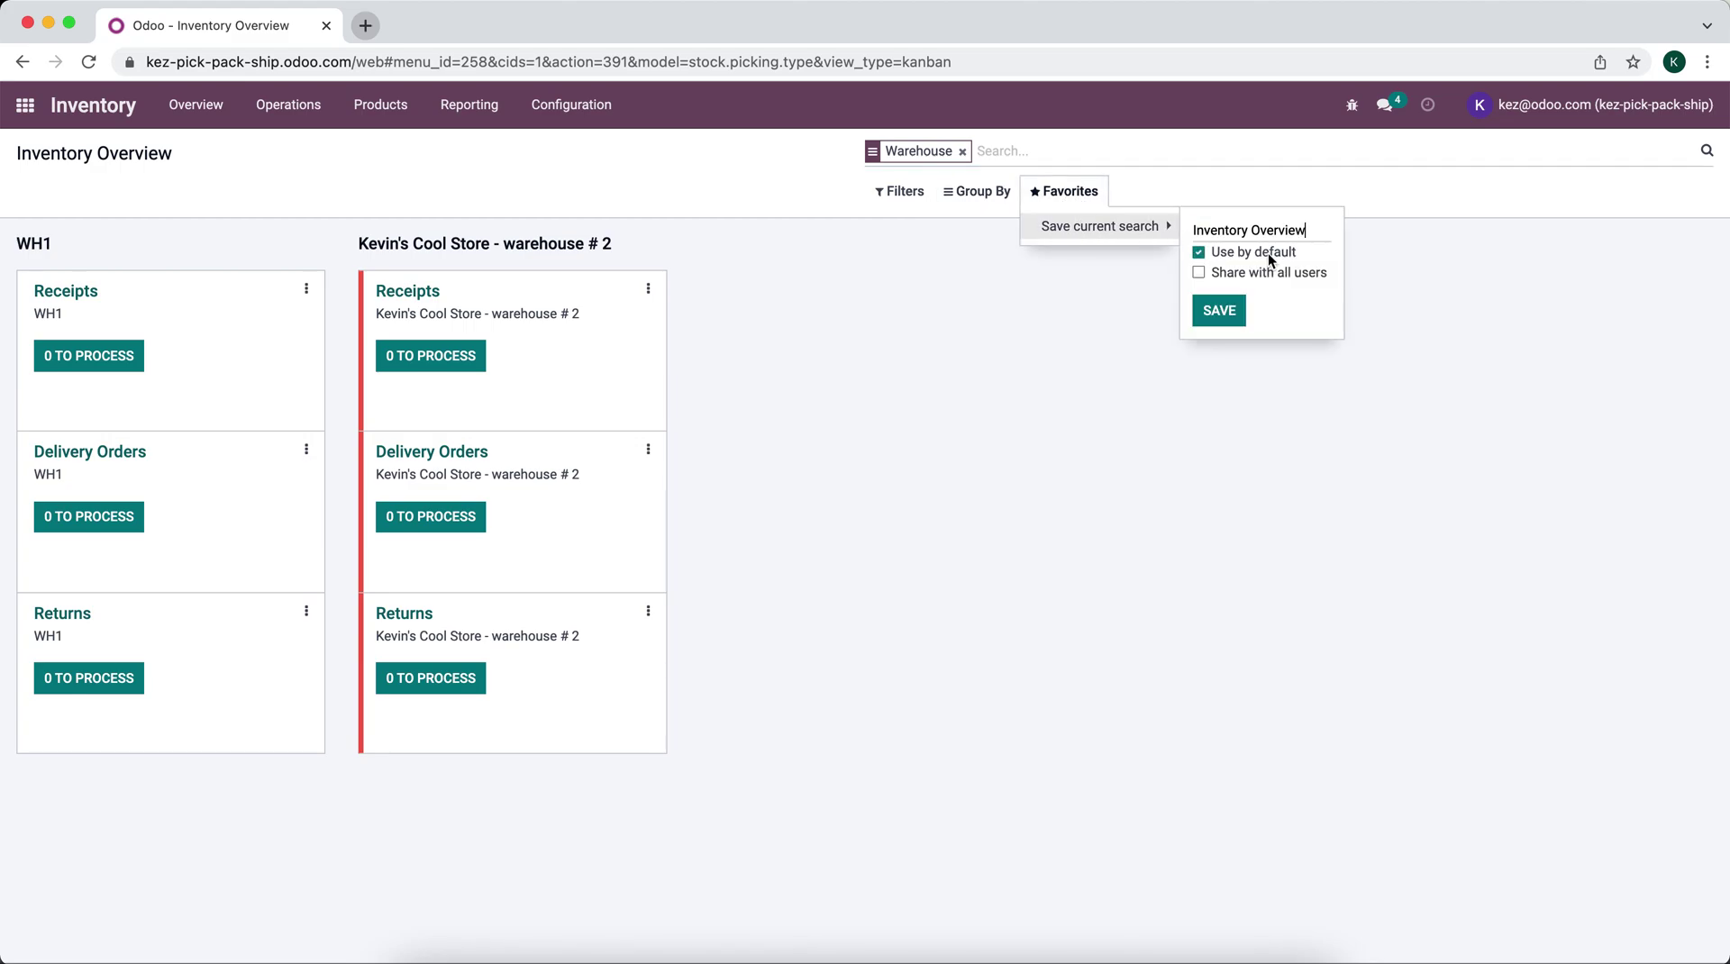
{"action": "left_click", "coordinate": [1236, 310]}
{"action": "left_click", "coordinate": [894, 281]}
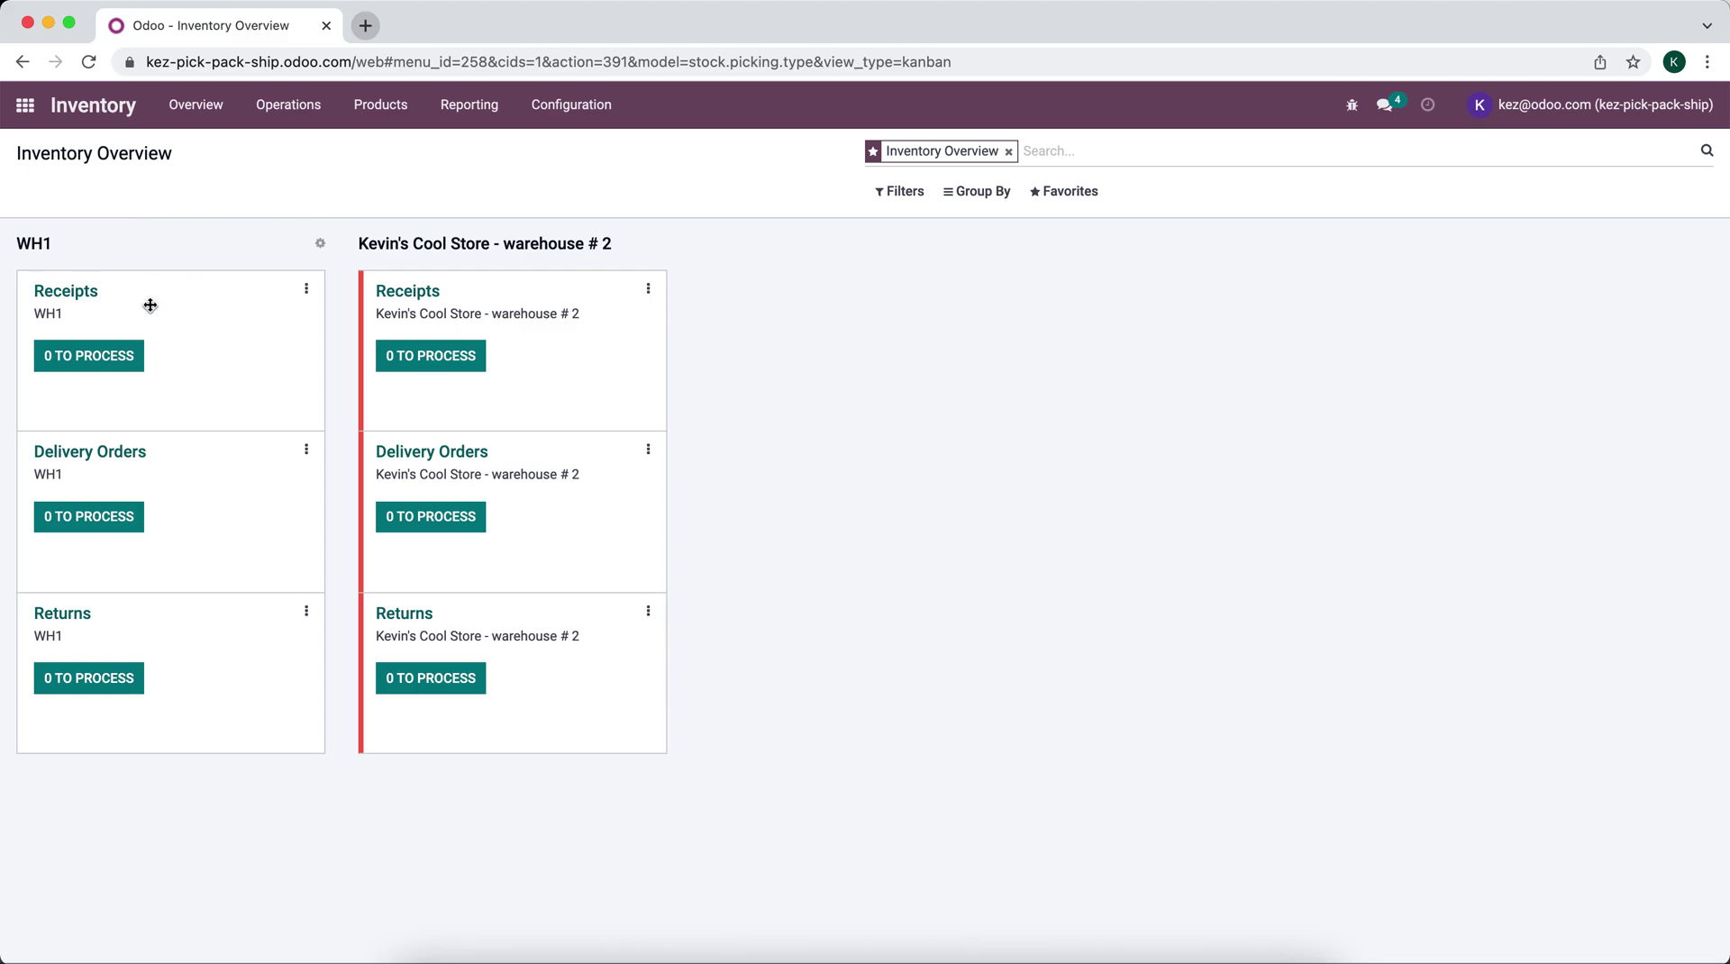
{"action": "left_click", "coordinate": [362, 122]}
Step: Add an inventory count line of 5 Product A in WH2/Stock
{"action": "mouse_move", "coordinate": [288, 106]}
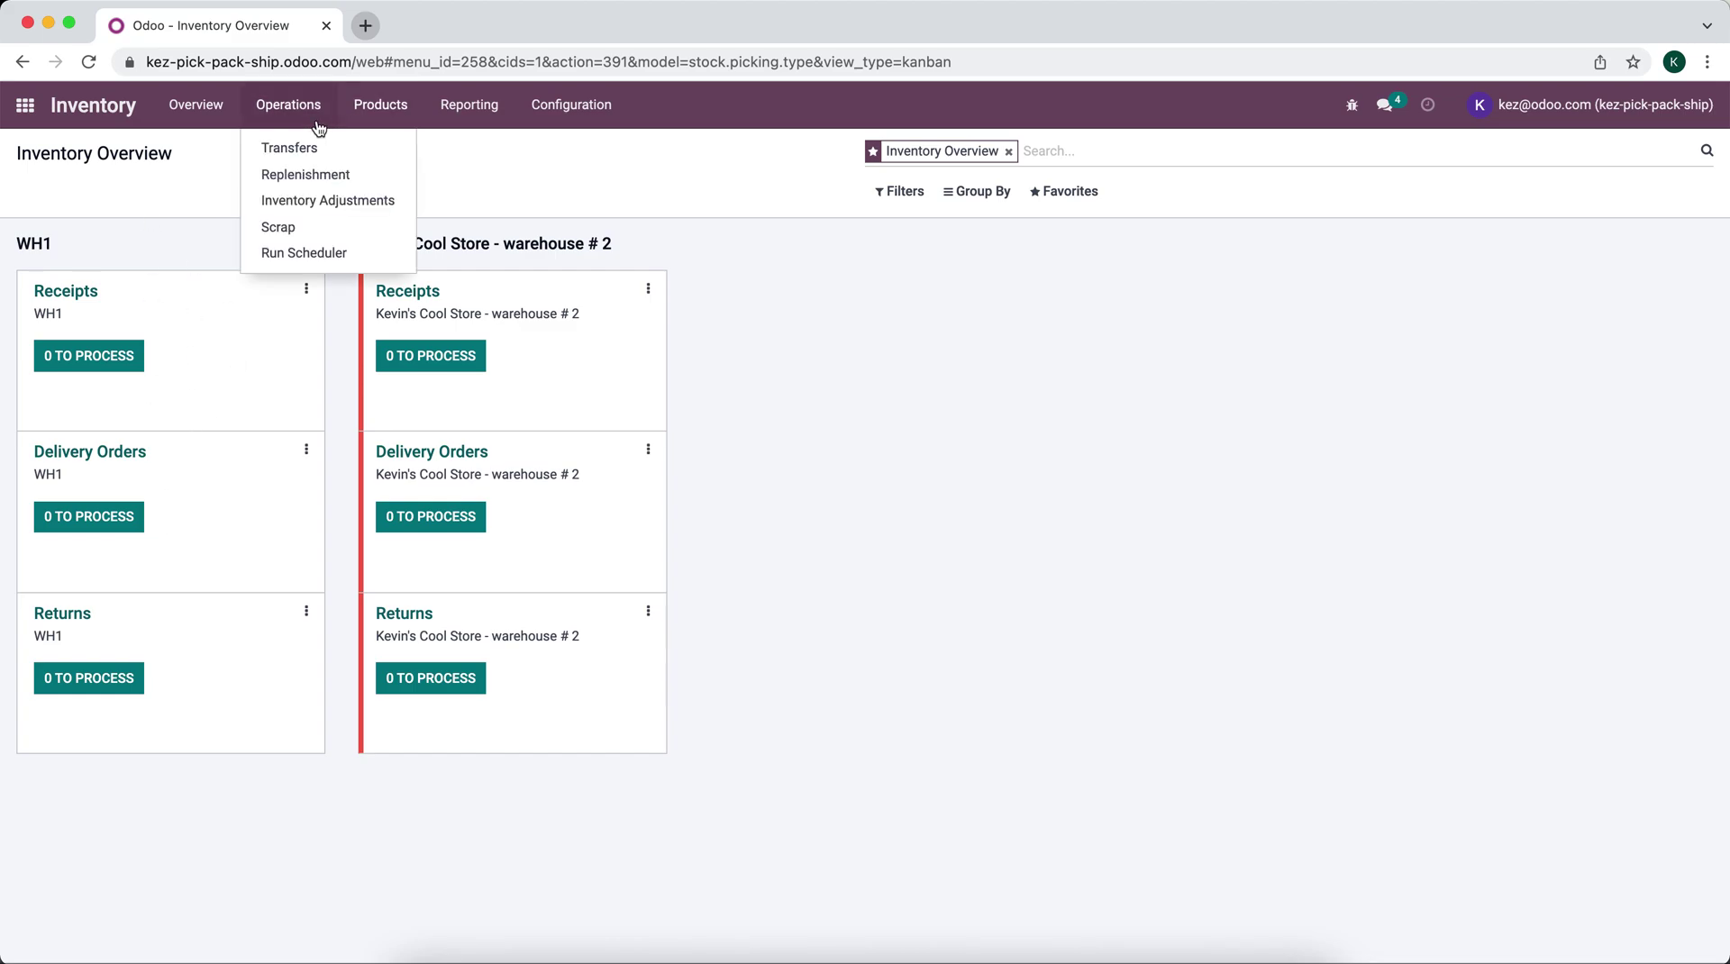
{"action": "left_click", "coordinate": [309, 176]}
{"action": "left_click", "coordinate": [57, 187]}
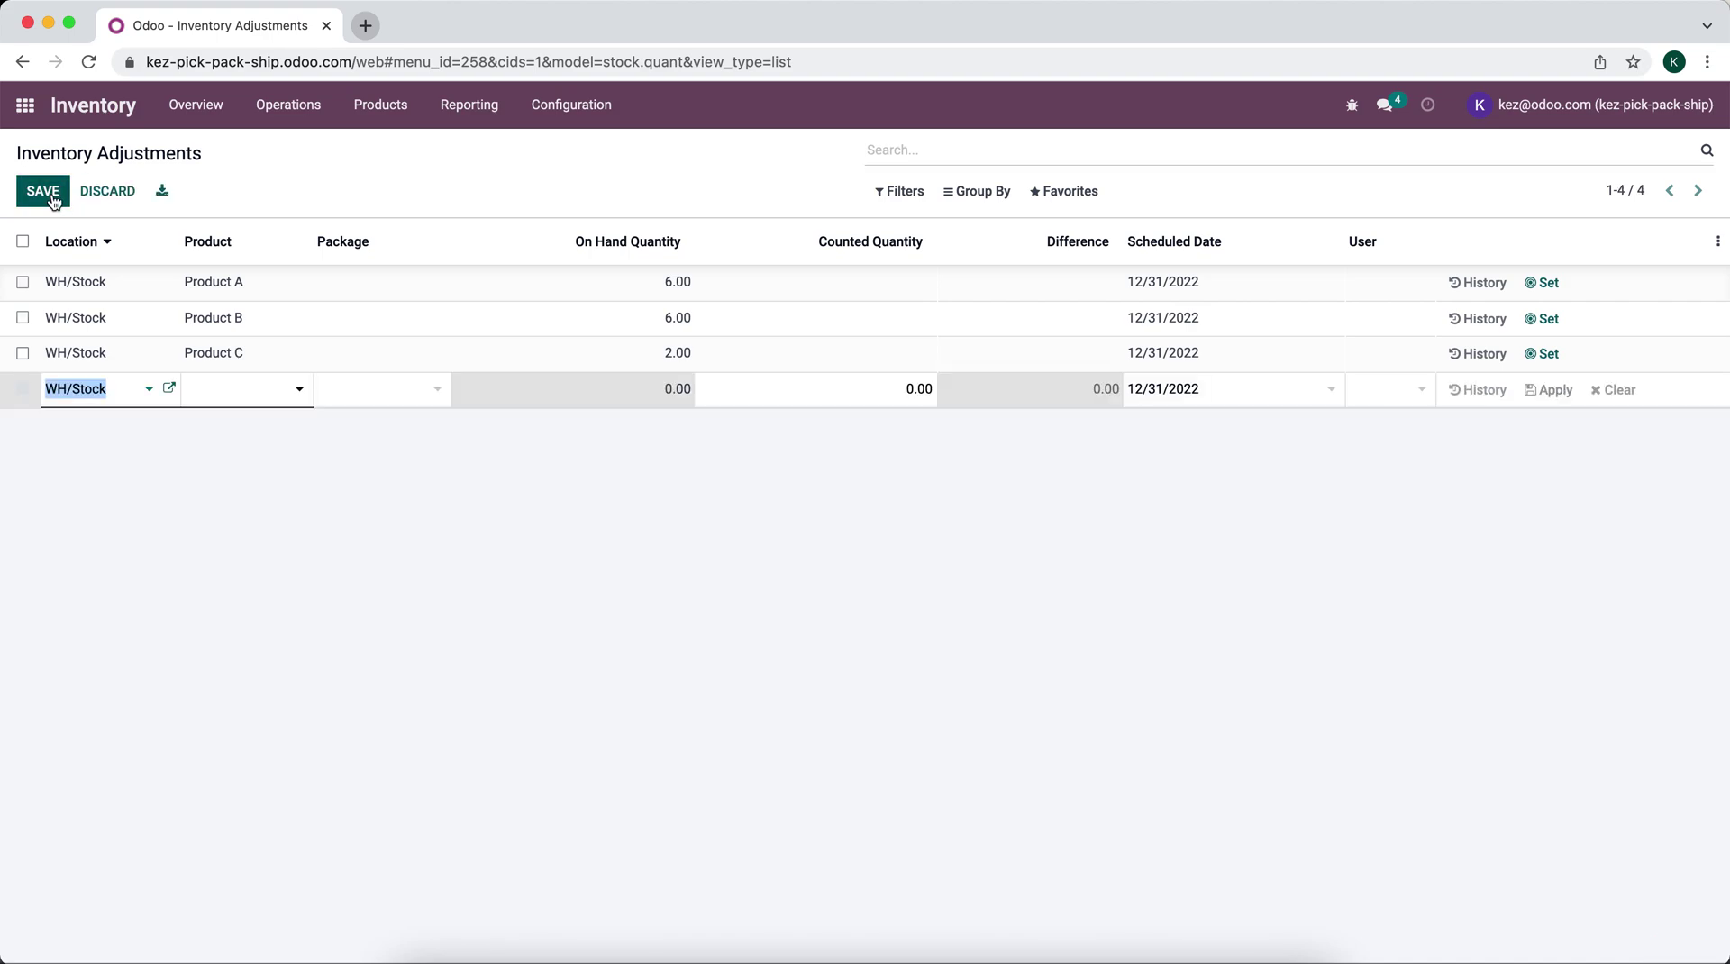
{"action": "left_click", "coordinate": [207, 399]}
{"action": "left_click", "coordinate": [99, 399]}
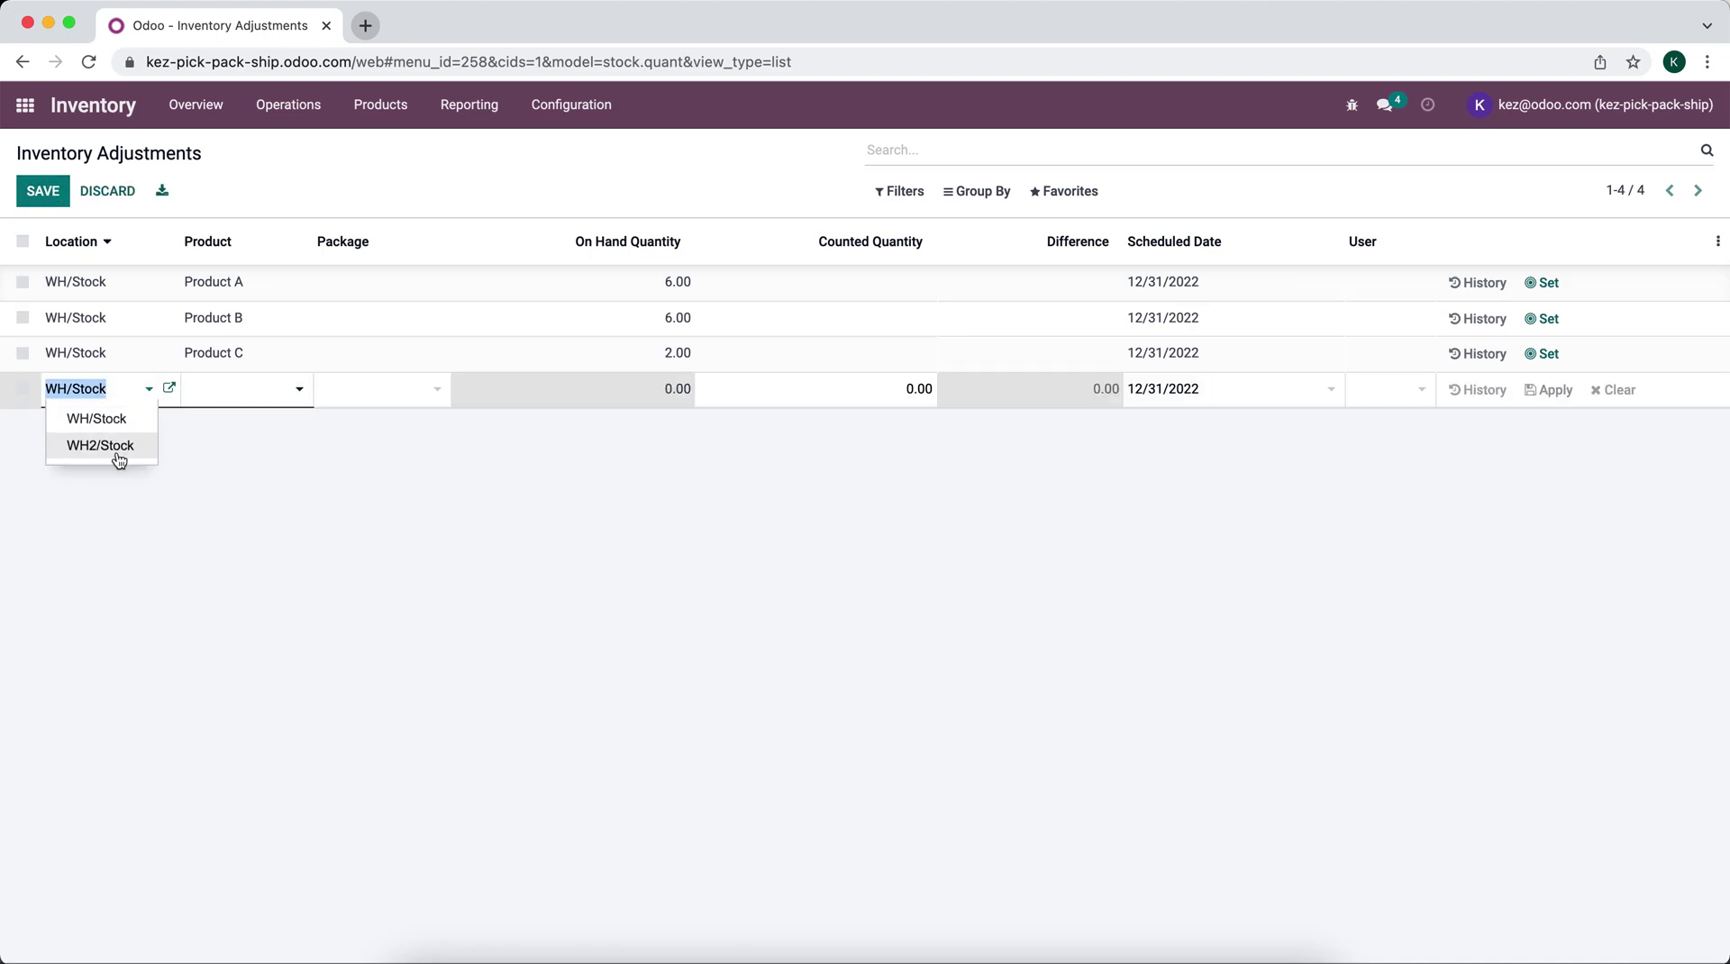
{"action": "left_click", "coordinate": [119, 460]}
{"action": "left_click", "coordinate": [236, 397]}
{"action": "left_click", "coordinate": [236, 418]}
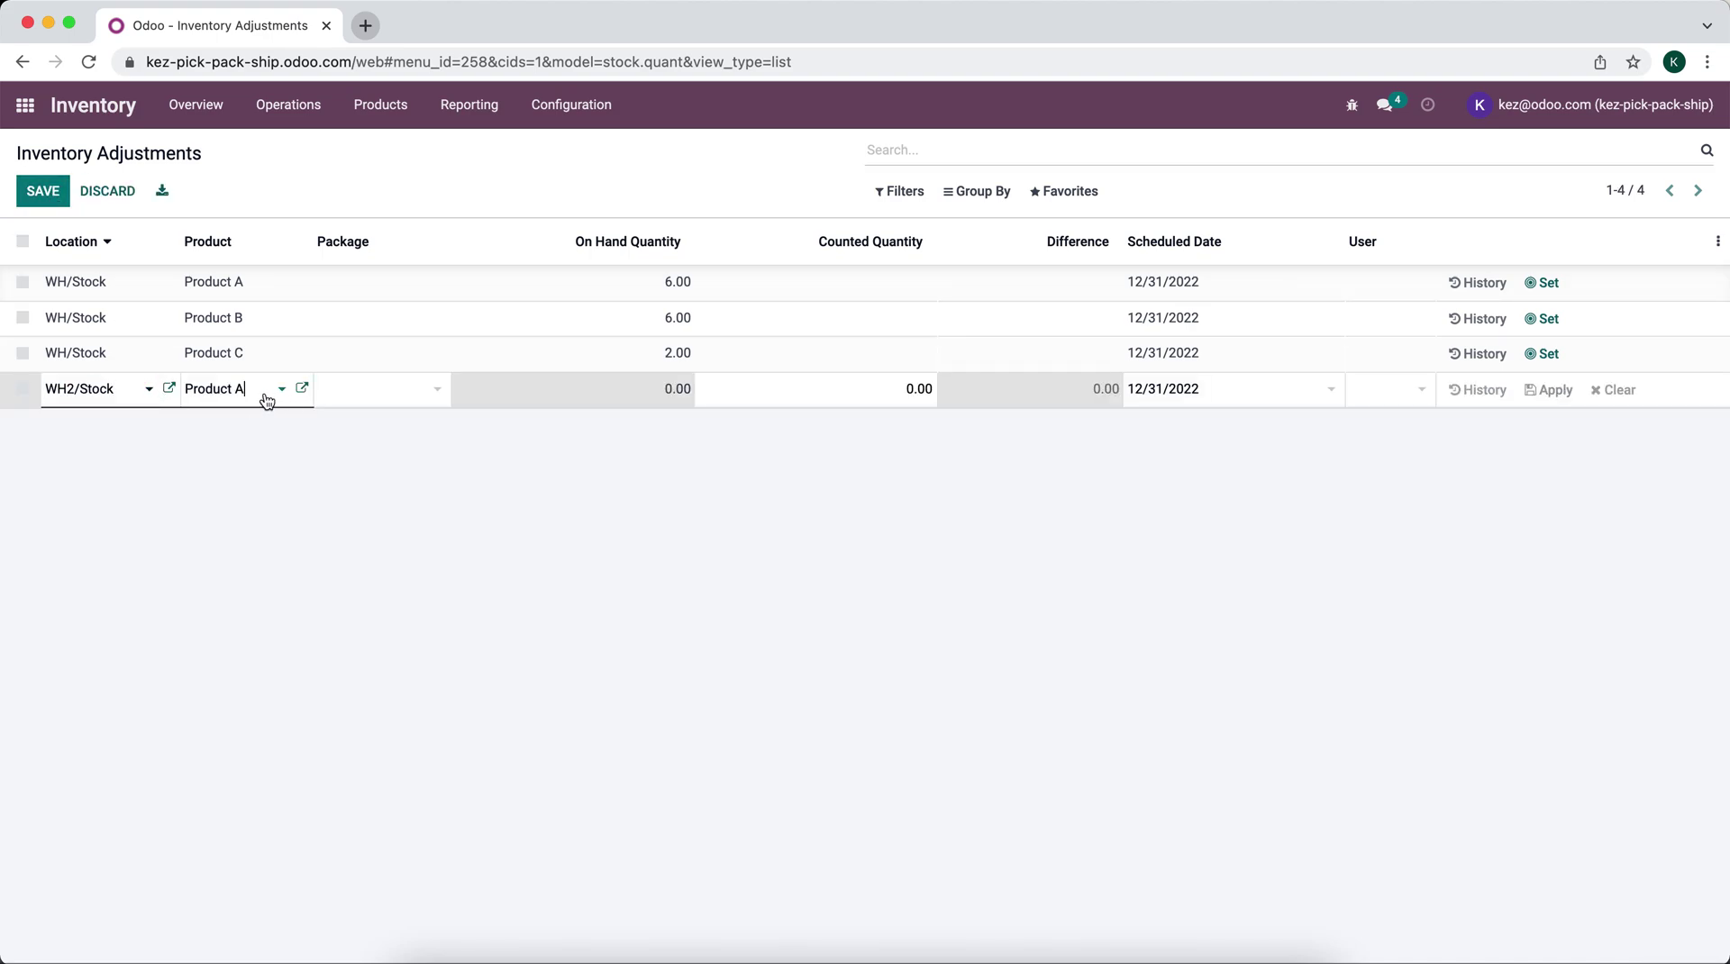
{"action": "left_click", "coordinate": [805, 394]}
{"action": "type", "text": "5"}
{"action": "key", "text": "Return"}
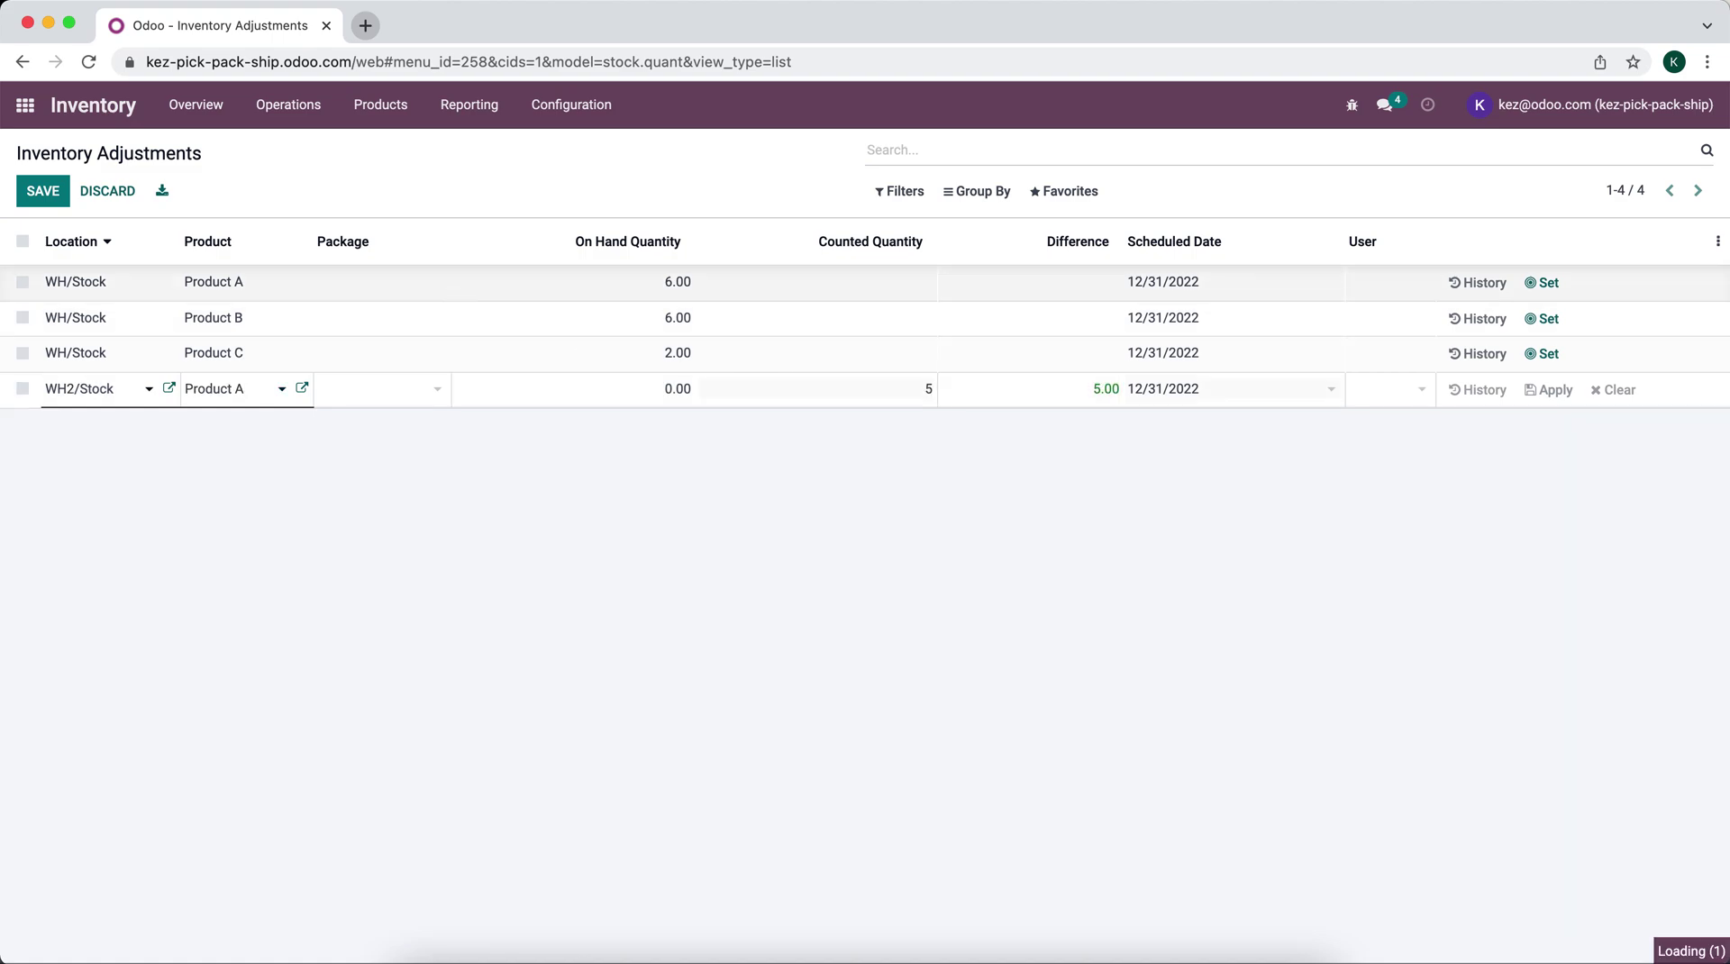
Step: Add count lines of 5 each for Products B and C in WH2/Stock
{"action": "left_click", "coordinate": [142, 430]}
{"action": "left_click", "coordinate": [113, 479]}
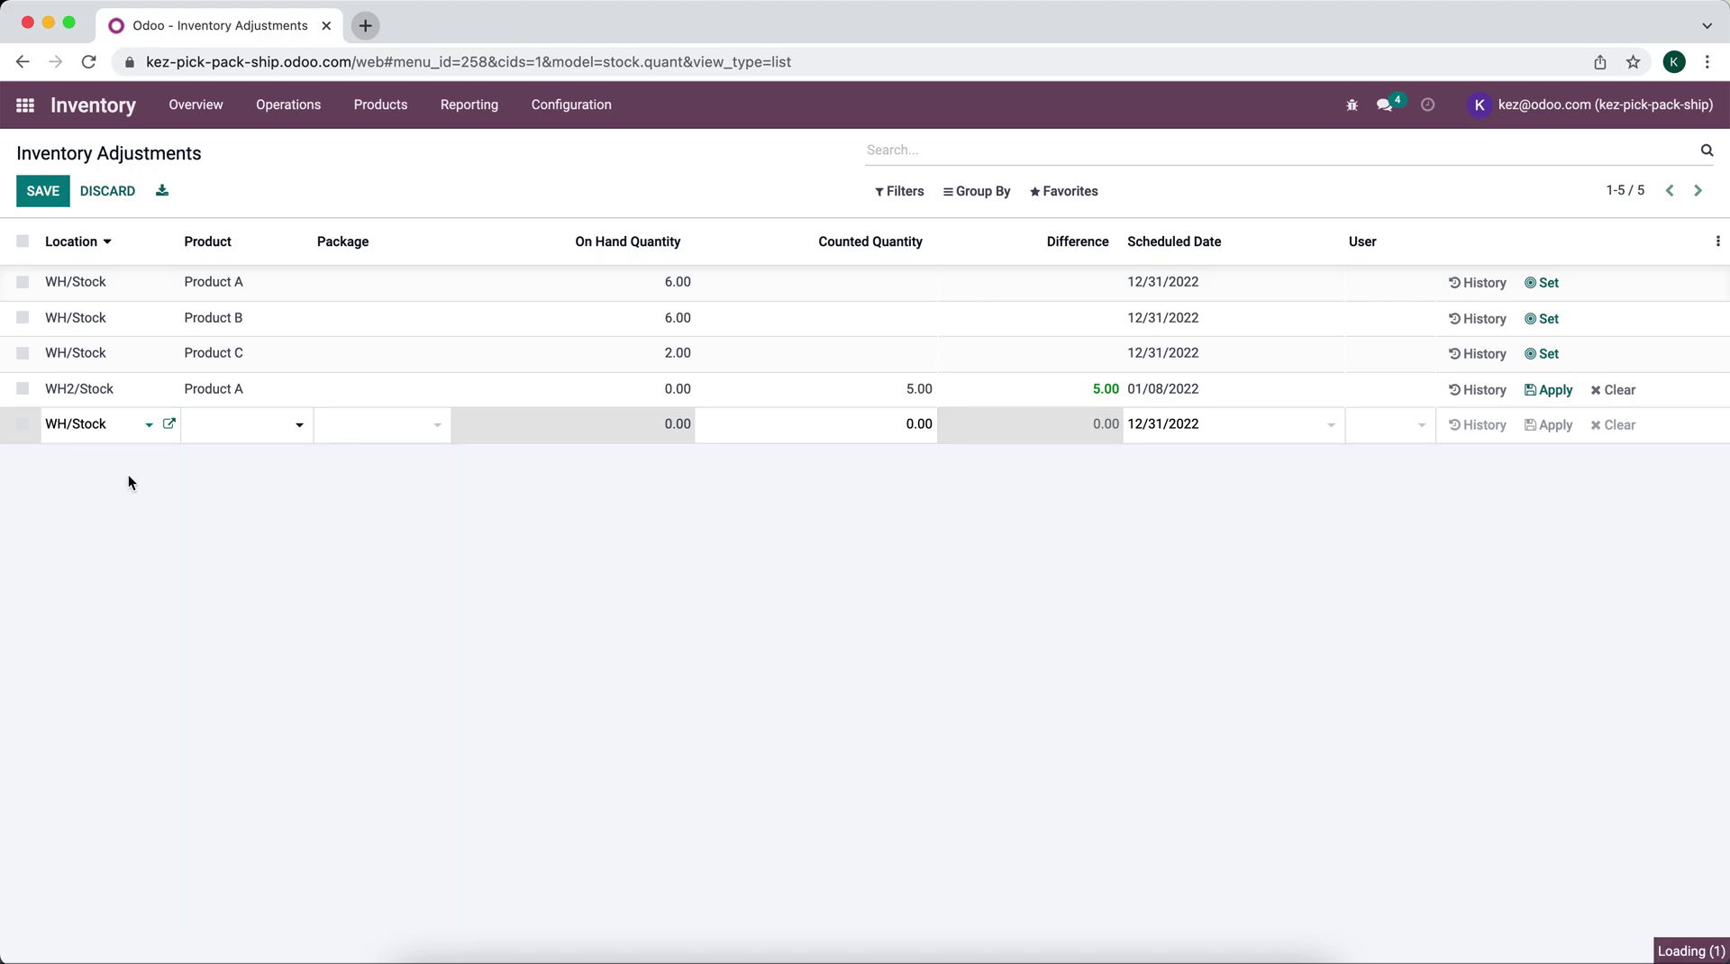
{"action": "left_click", "coordinate": [219, 429]}
{"action": "left_click", "coordinate": [244, 479]}
{"action": "left_click", "coordinate": [910, 426]}
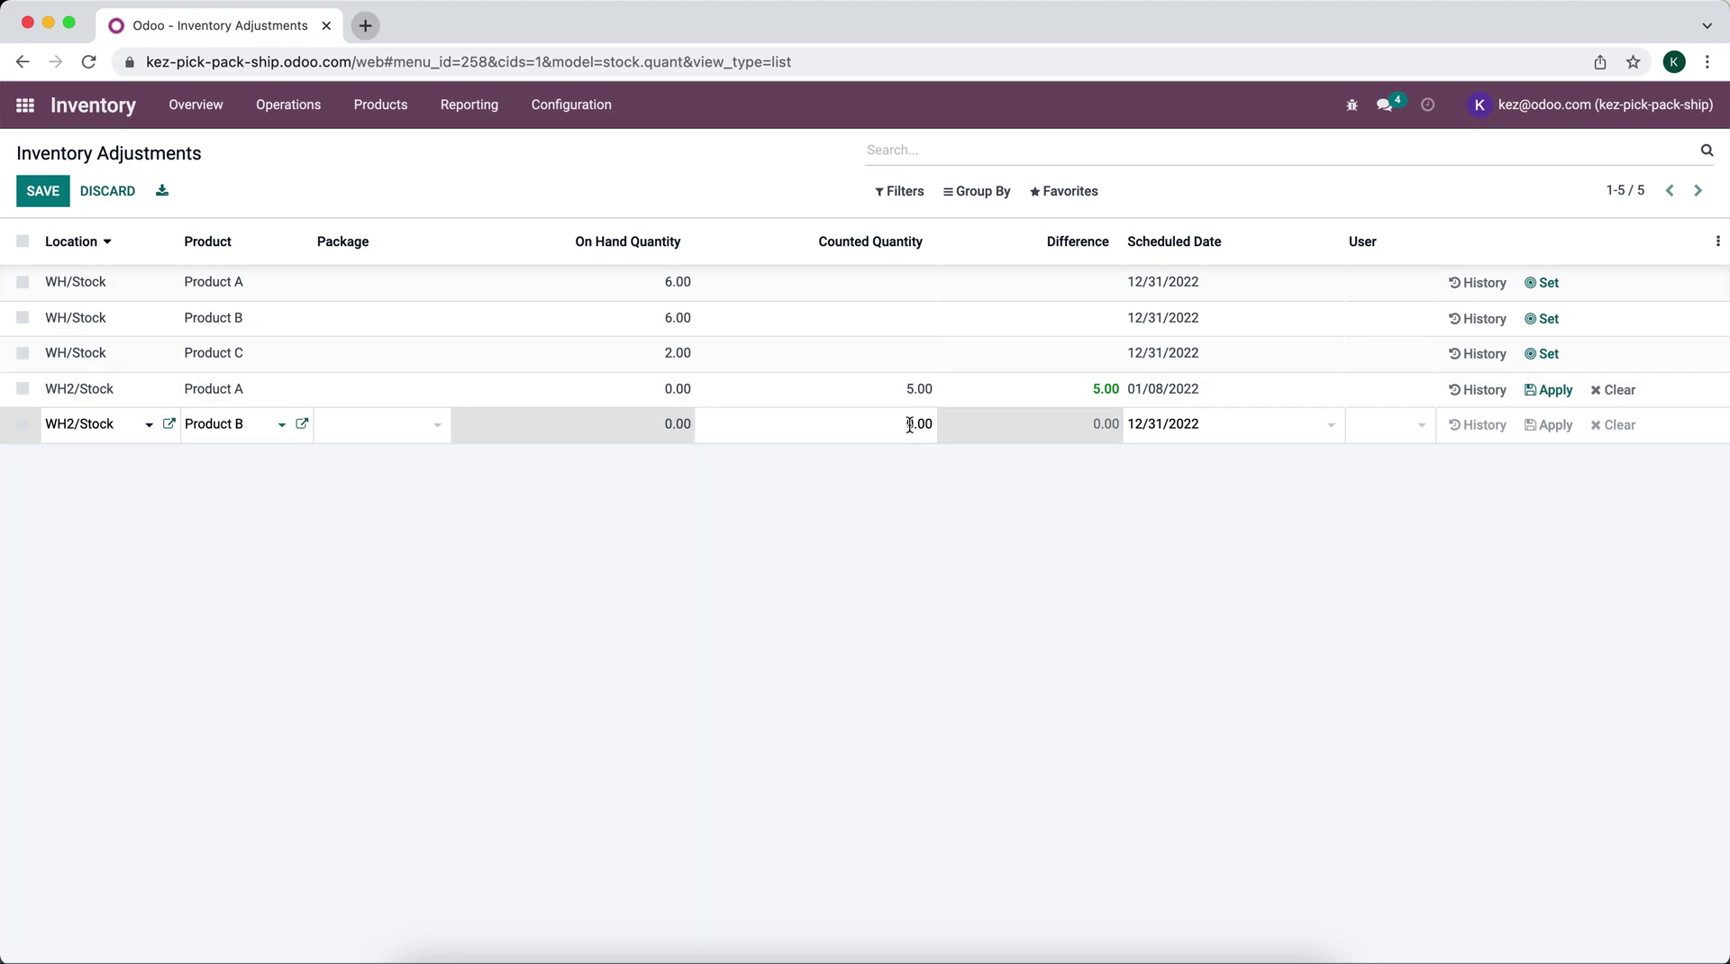
{"action": "type", "text": "5"}
{"action": "key", "text": "Return"}
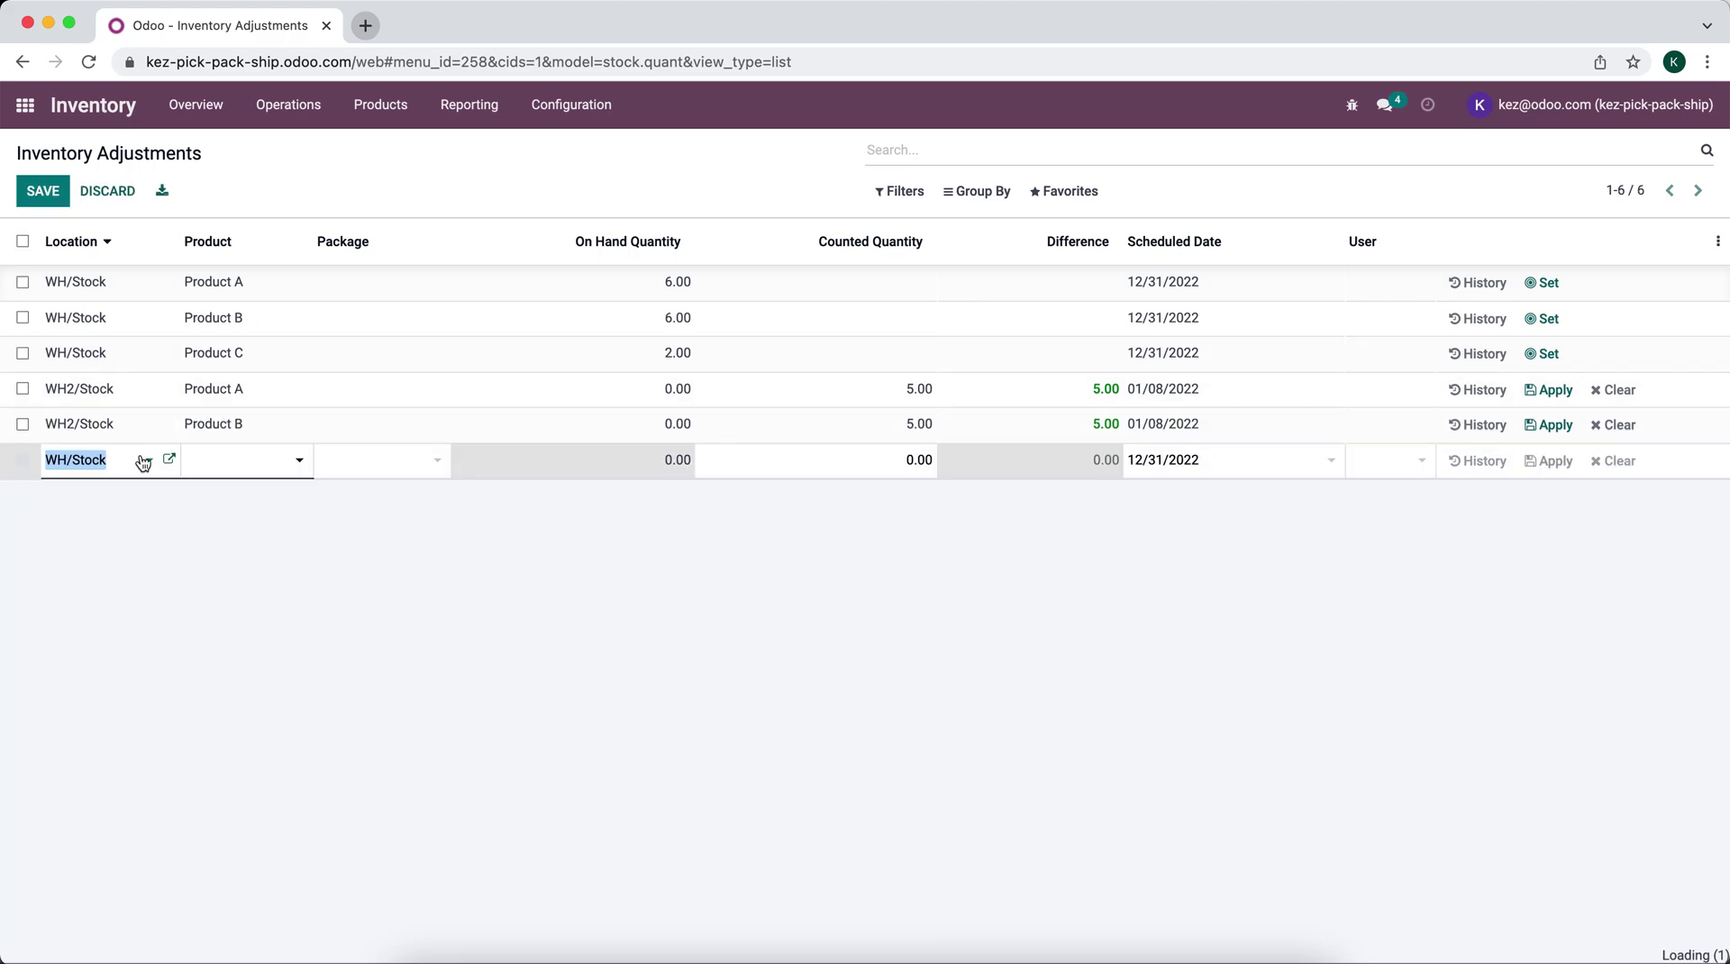
{"action": "left_click", "coordinate": [120, 463]}
{"action": "left_click", "coordinate": [121, 516]}
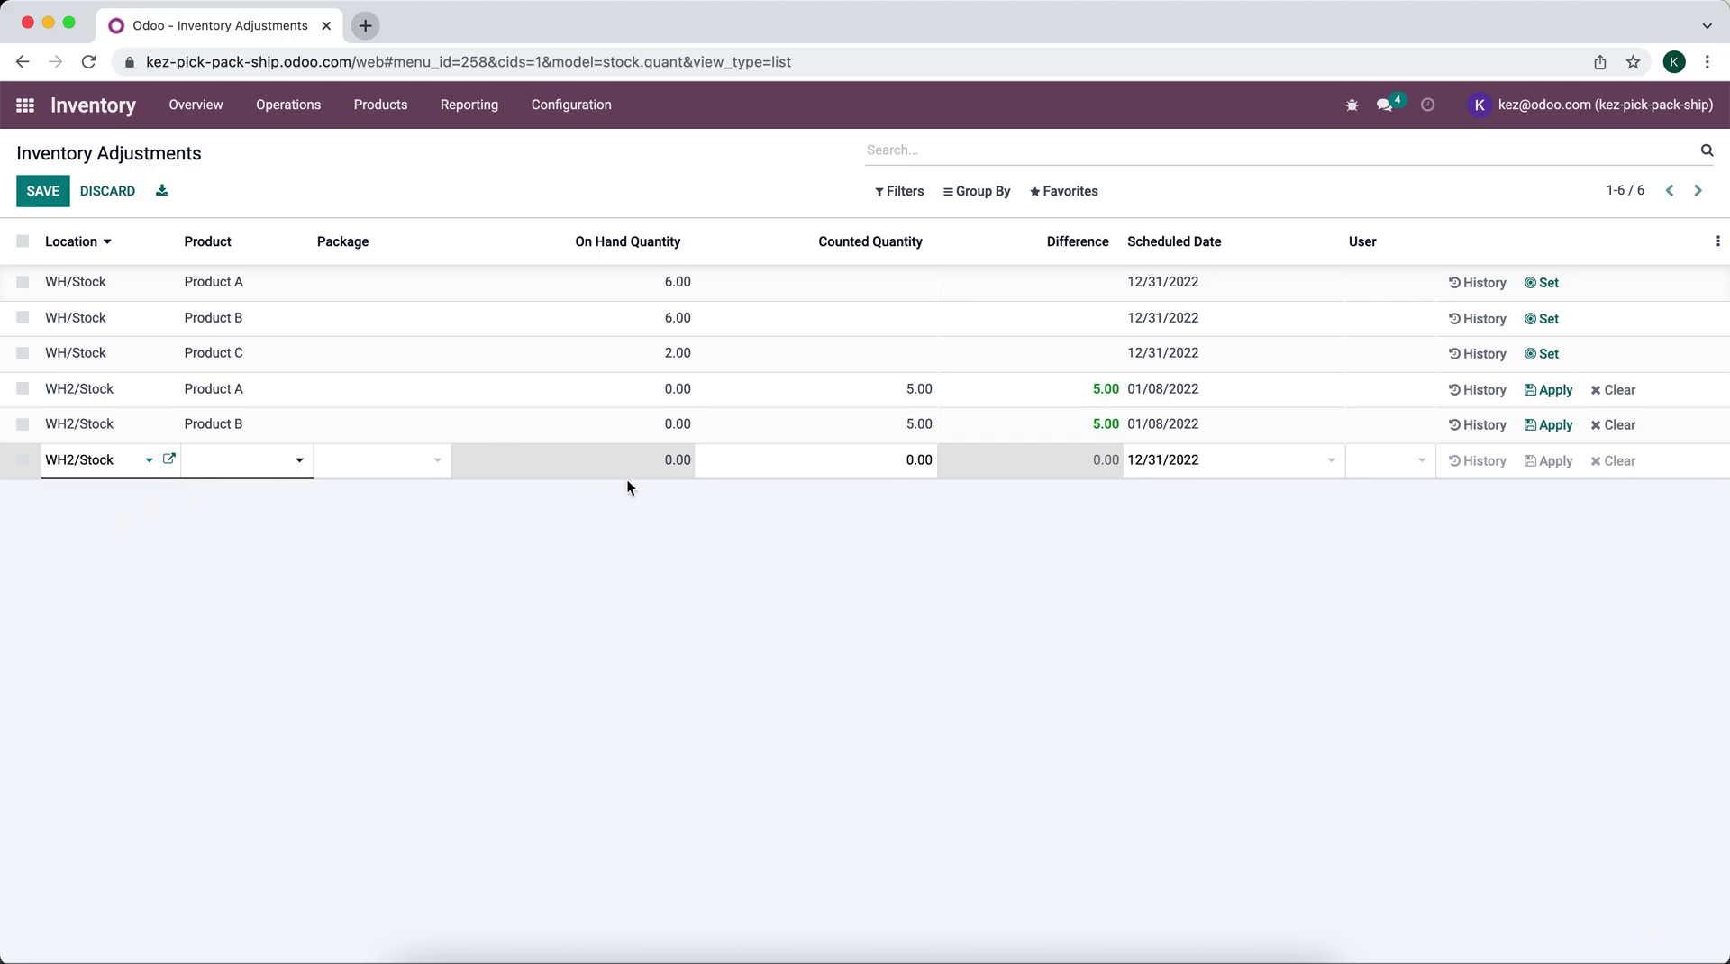
{"action": "left_click", "coordinate": [283, 470]}
{"action": "left_click", "coordinate": [282, 544]}
{"action": "key", "text": "Tab"}
{"action": "type", "text": "5"}
{"action": "left_click", "coordinate": [858, 543]}
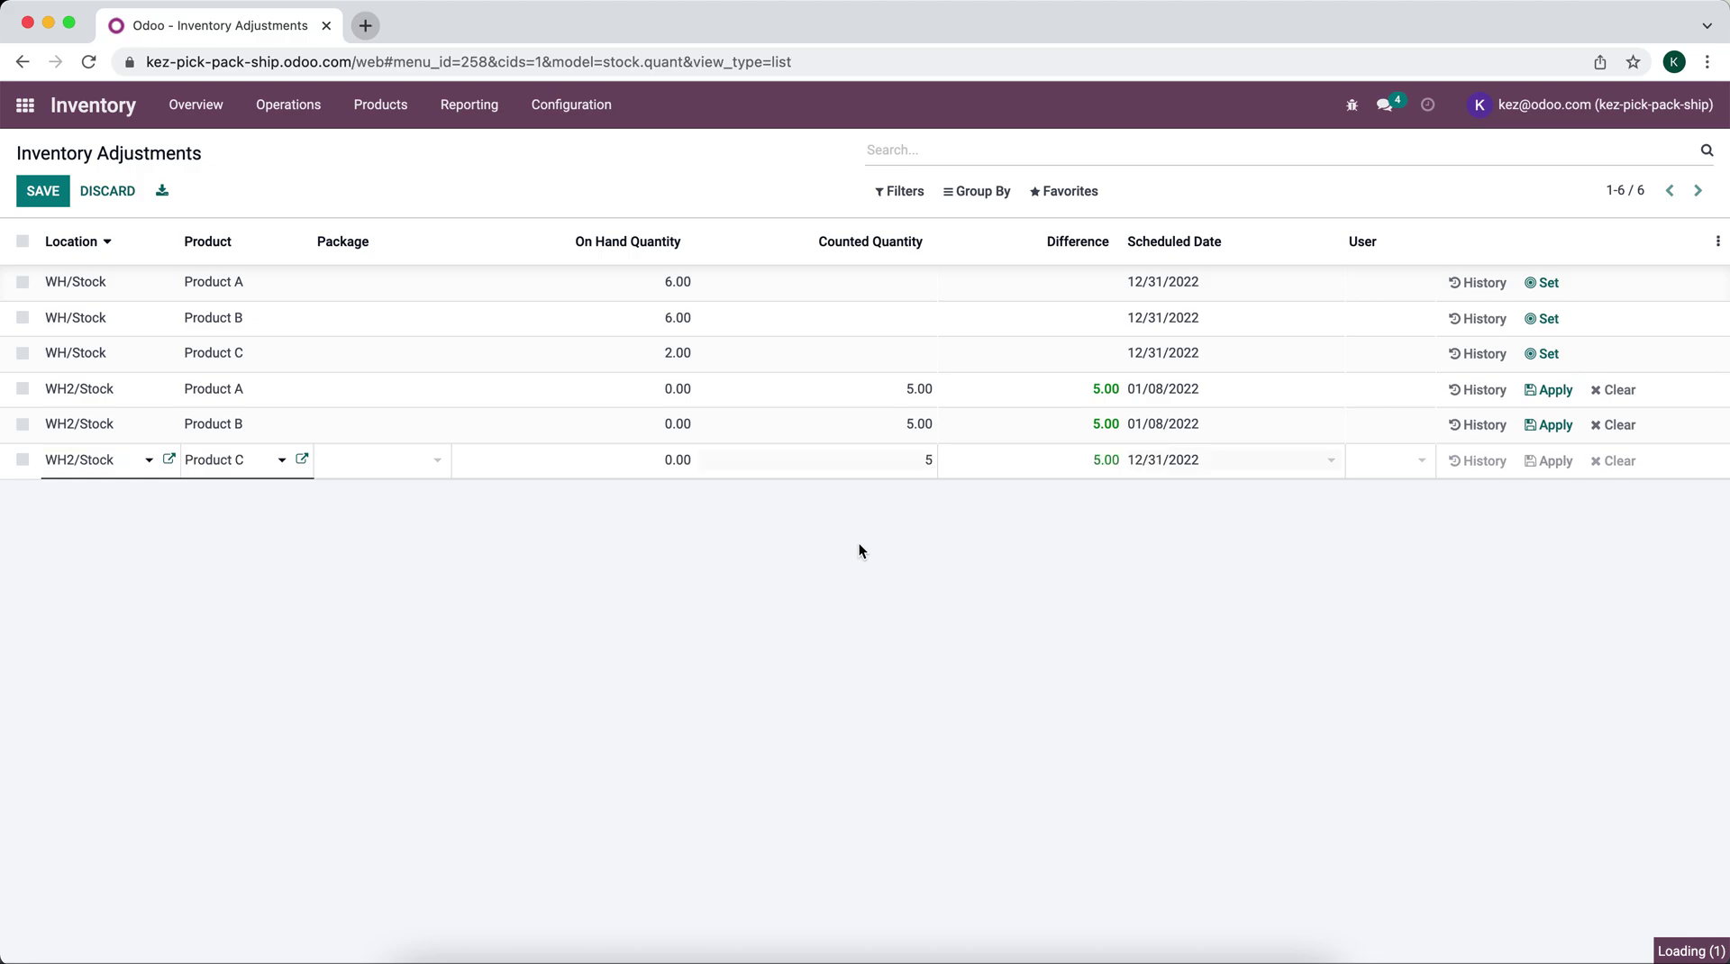
Step: Apply the three WH2/Stock counts, then return to the apps home screen
{"action": "left_click", "coordinate": [23, 389]}
{"action": "left_click", "coordinate": [22, 423]}
{"action": "left_click", "coordinate": [23, 459]}
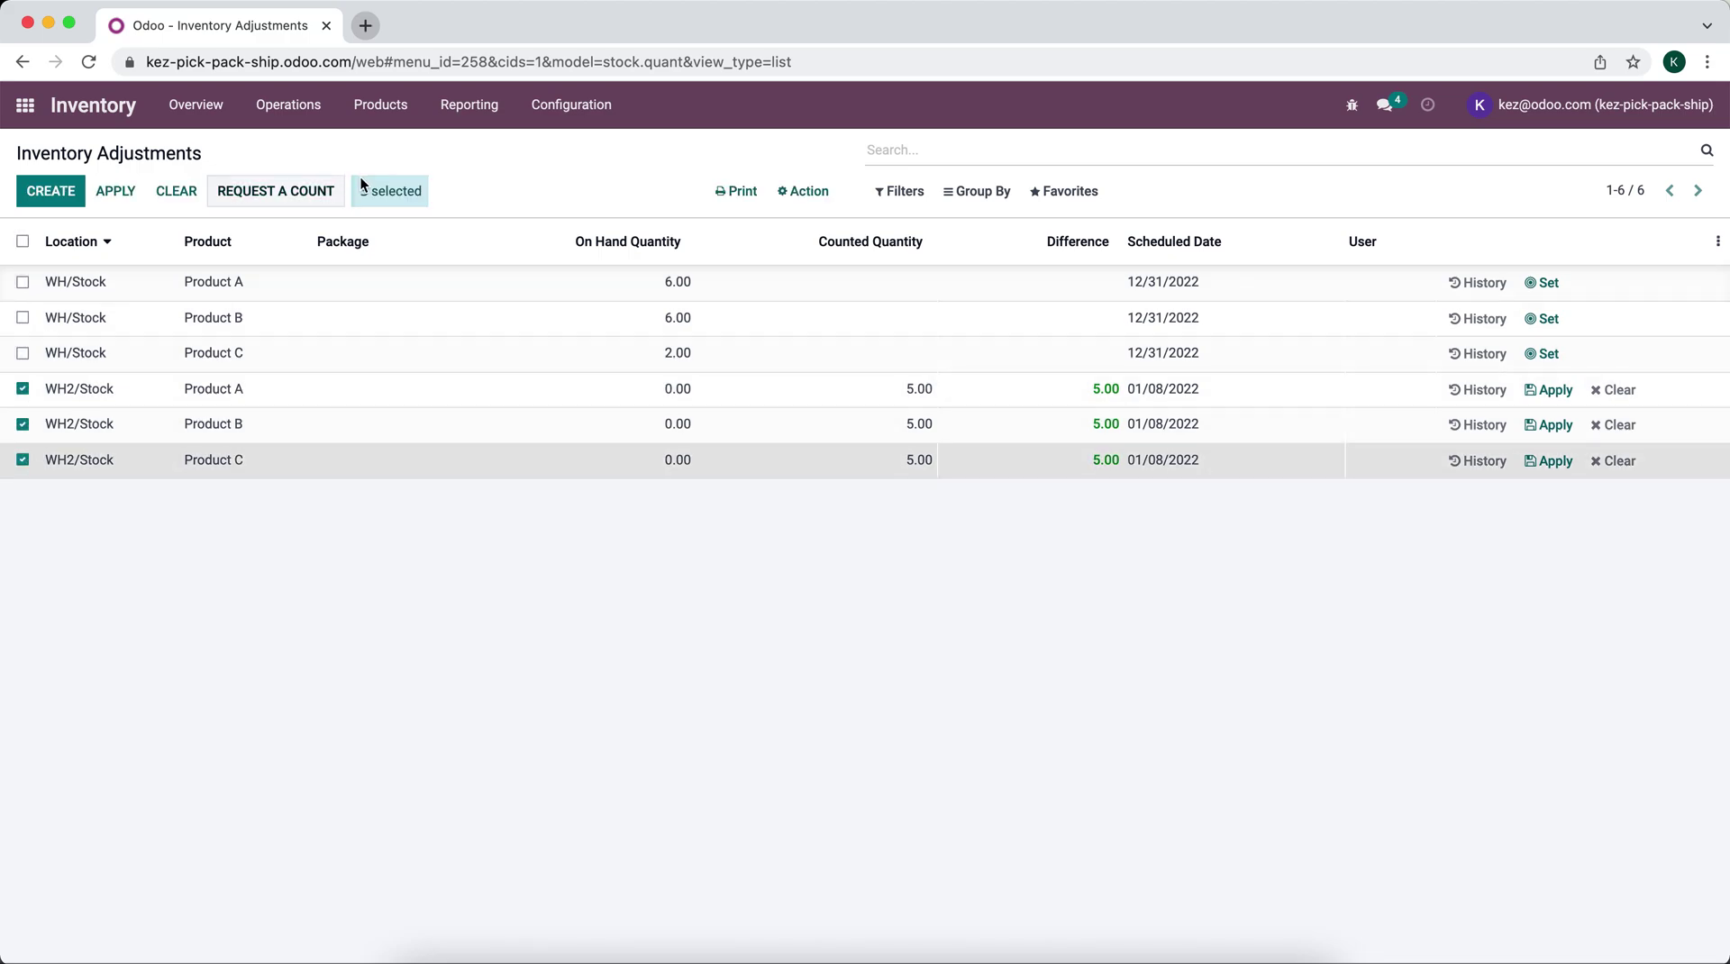
{"action": "left_click", "coordinate": [111, 193]}
{"action": "left_click", "coordinate": [378, 304]}
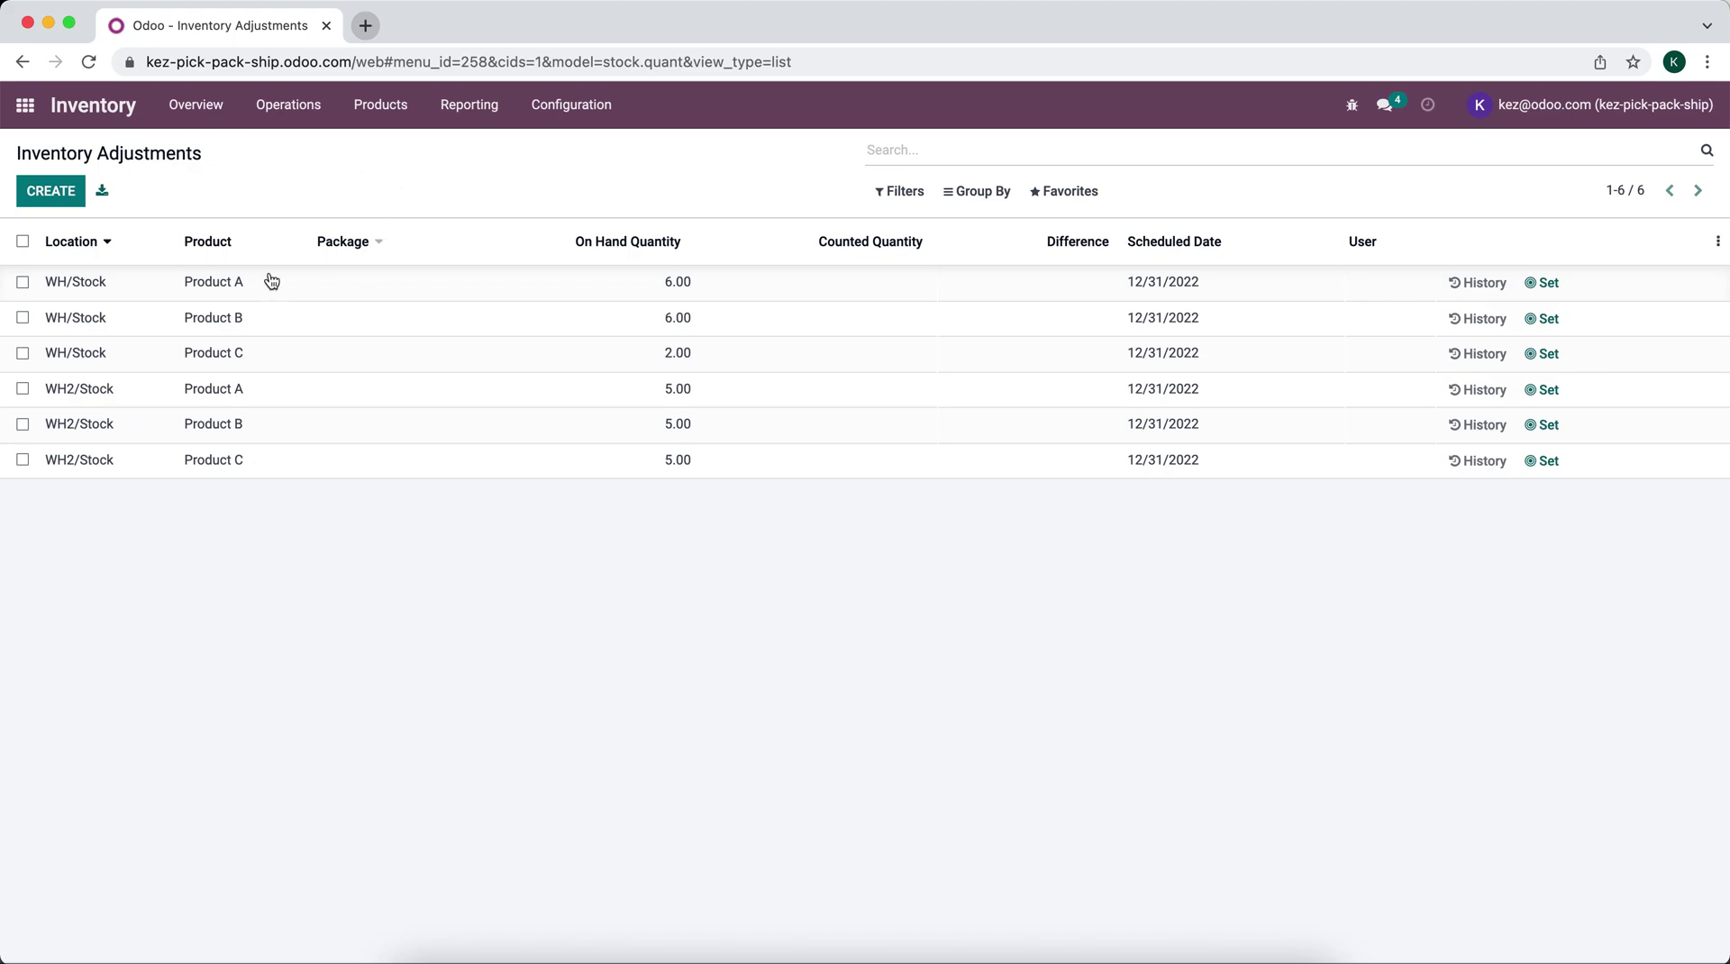
{"action": "left_click", "coordinate": [26, 109]}
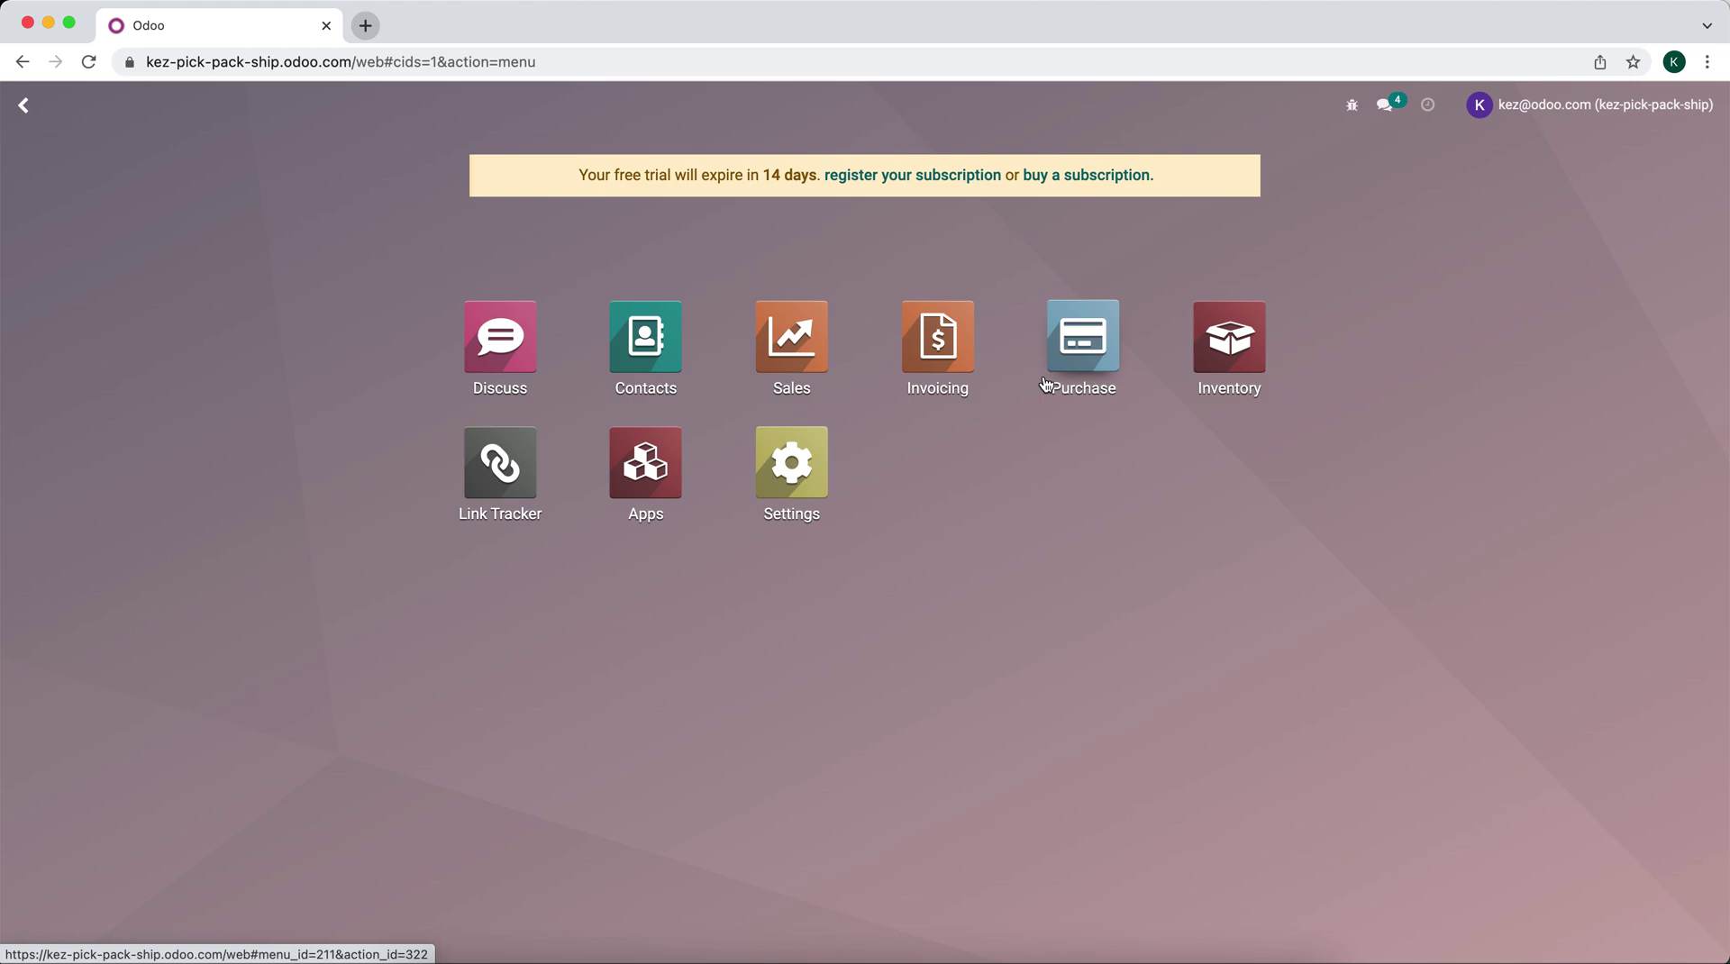
Step: Tick Multi-Step Routes in Inventory > Configuration > Settings and save
{"action": "left_click", "coordinate": [1230, 337]}
{"action": "left_click", "coordinate": [581, 106]}
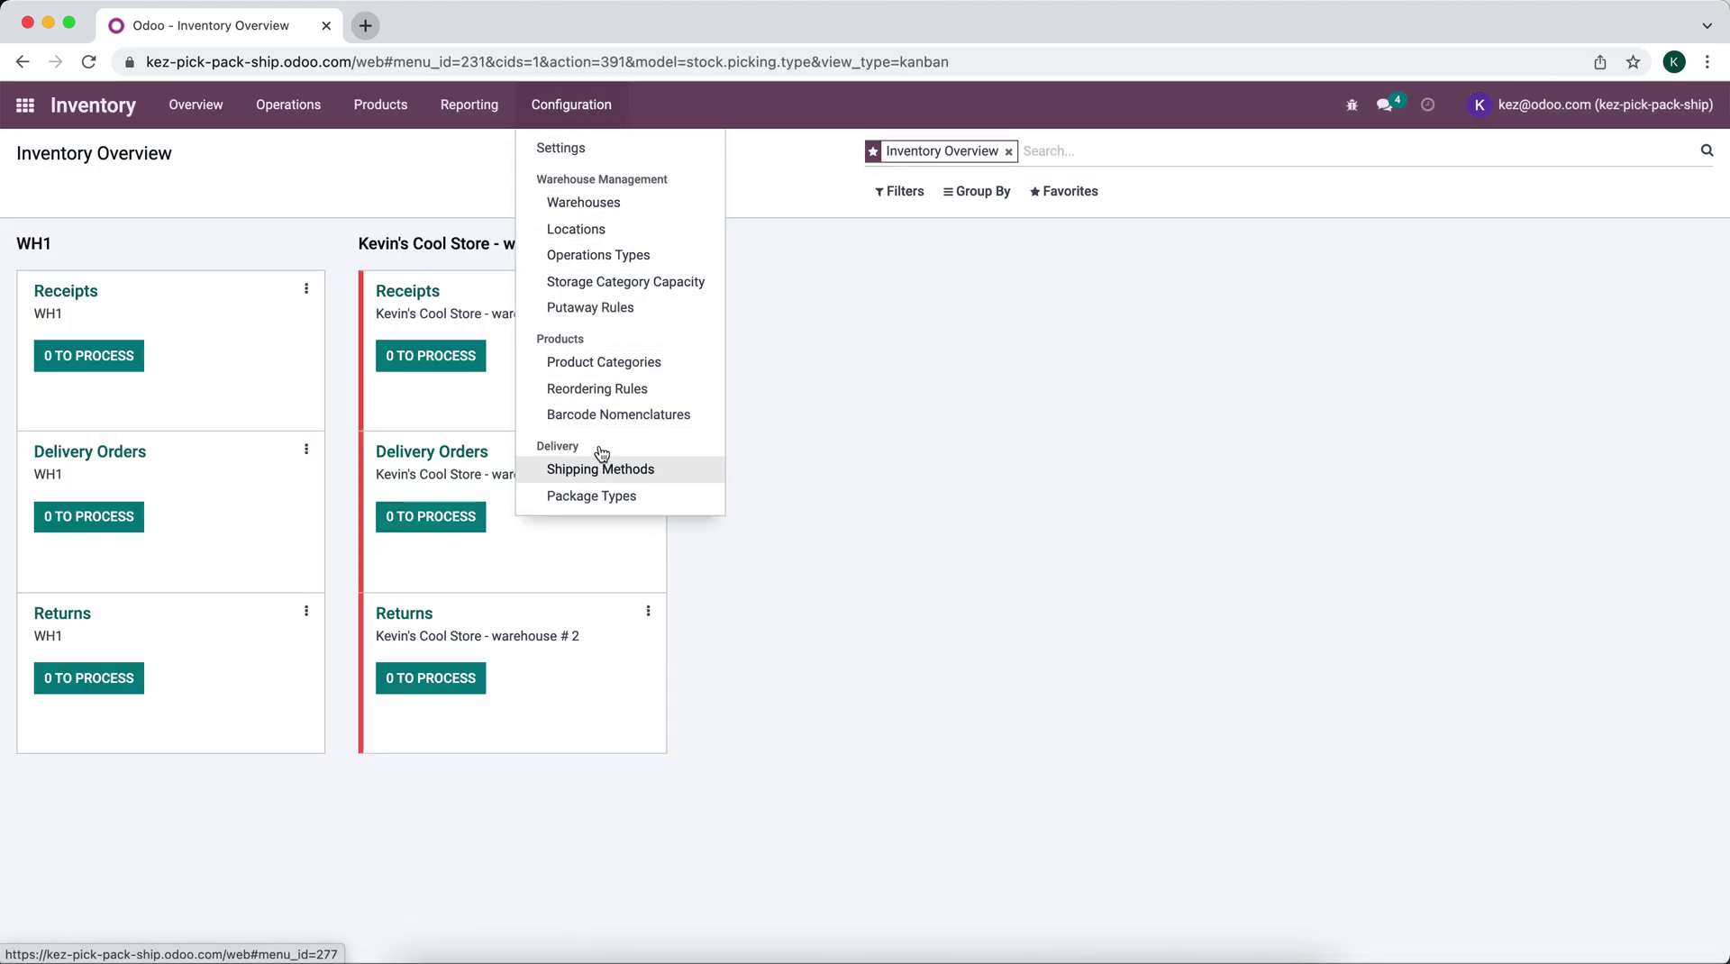
{"action": "left_click", "coordinate": [575, 149]}
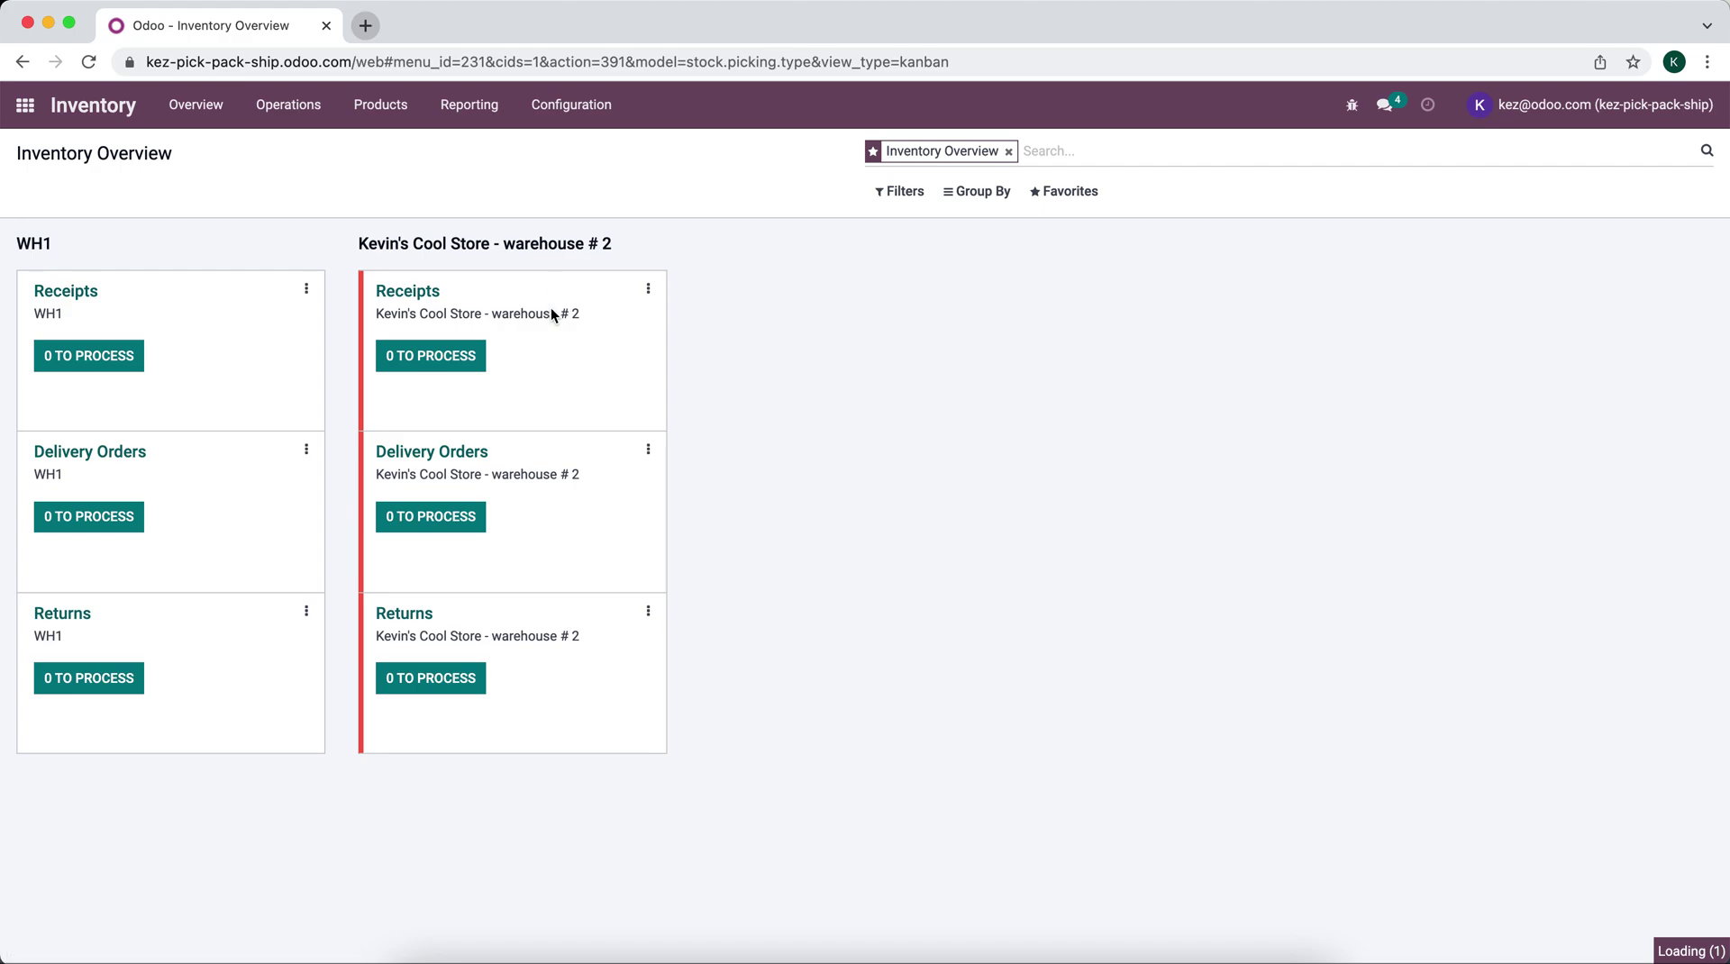
{"action": "scroll", "coordinate": [545, 380], "scroll_direction": "down", "scroll_amount": 10}
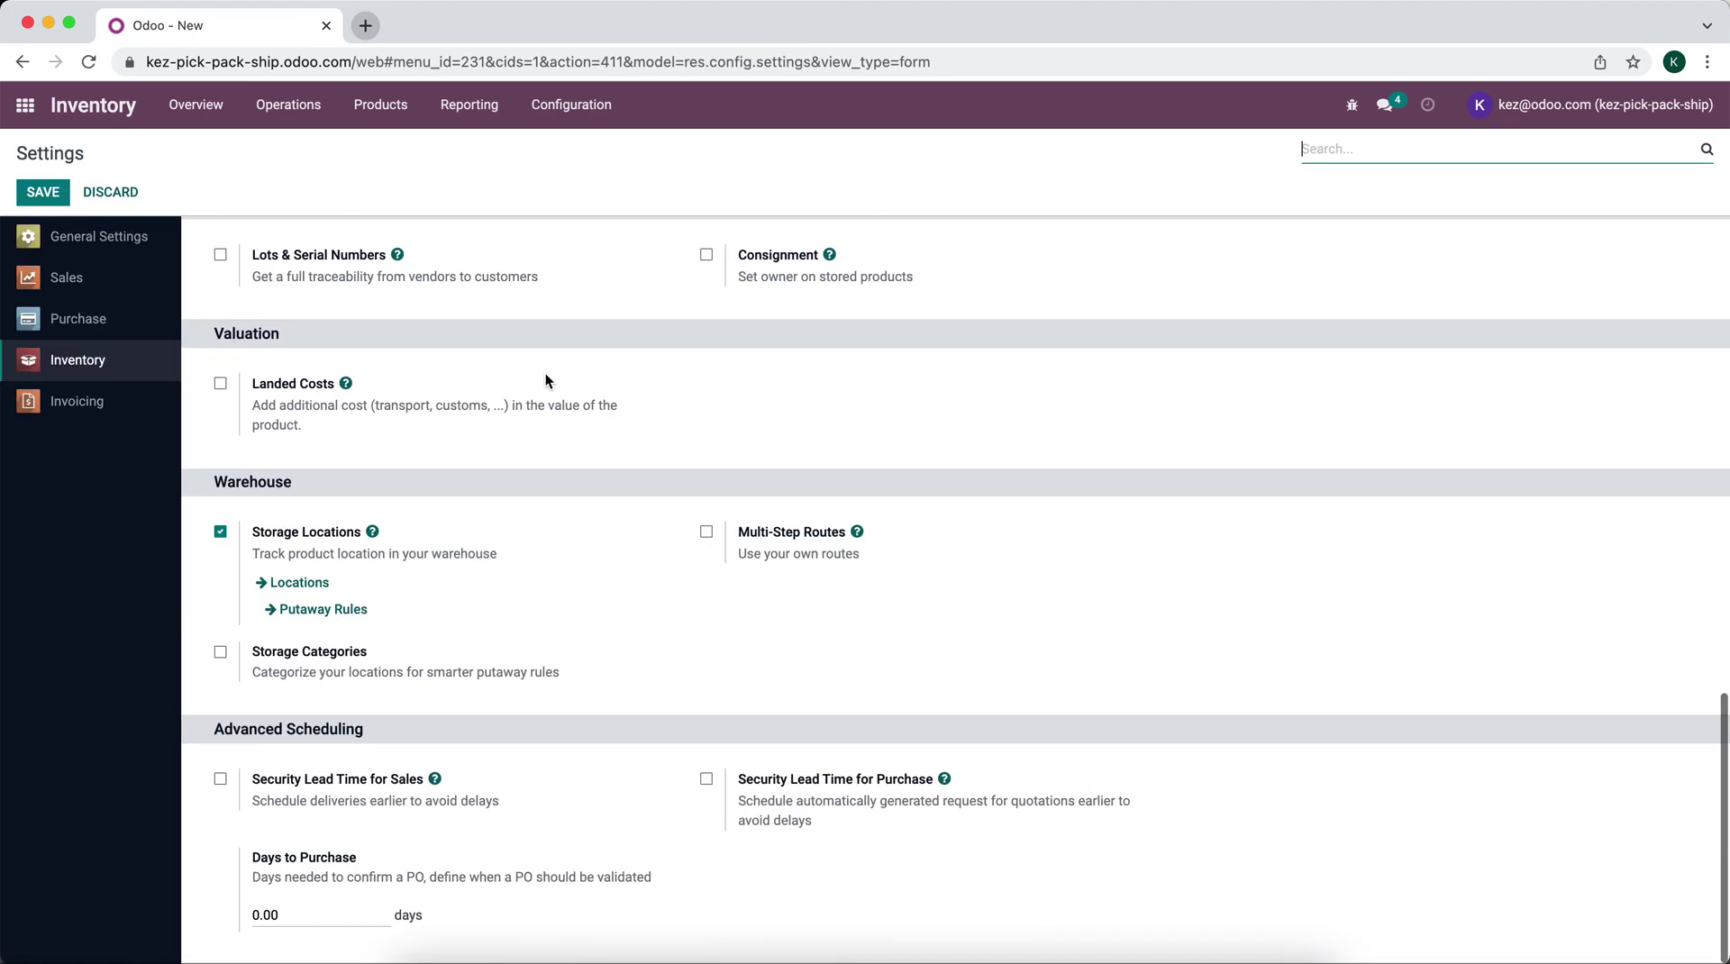
{"action": "left_click", "coordinate": [707, 532]}
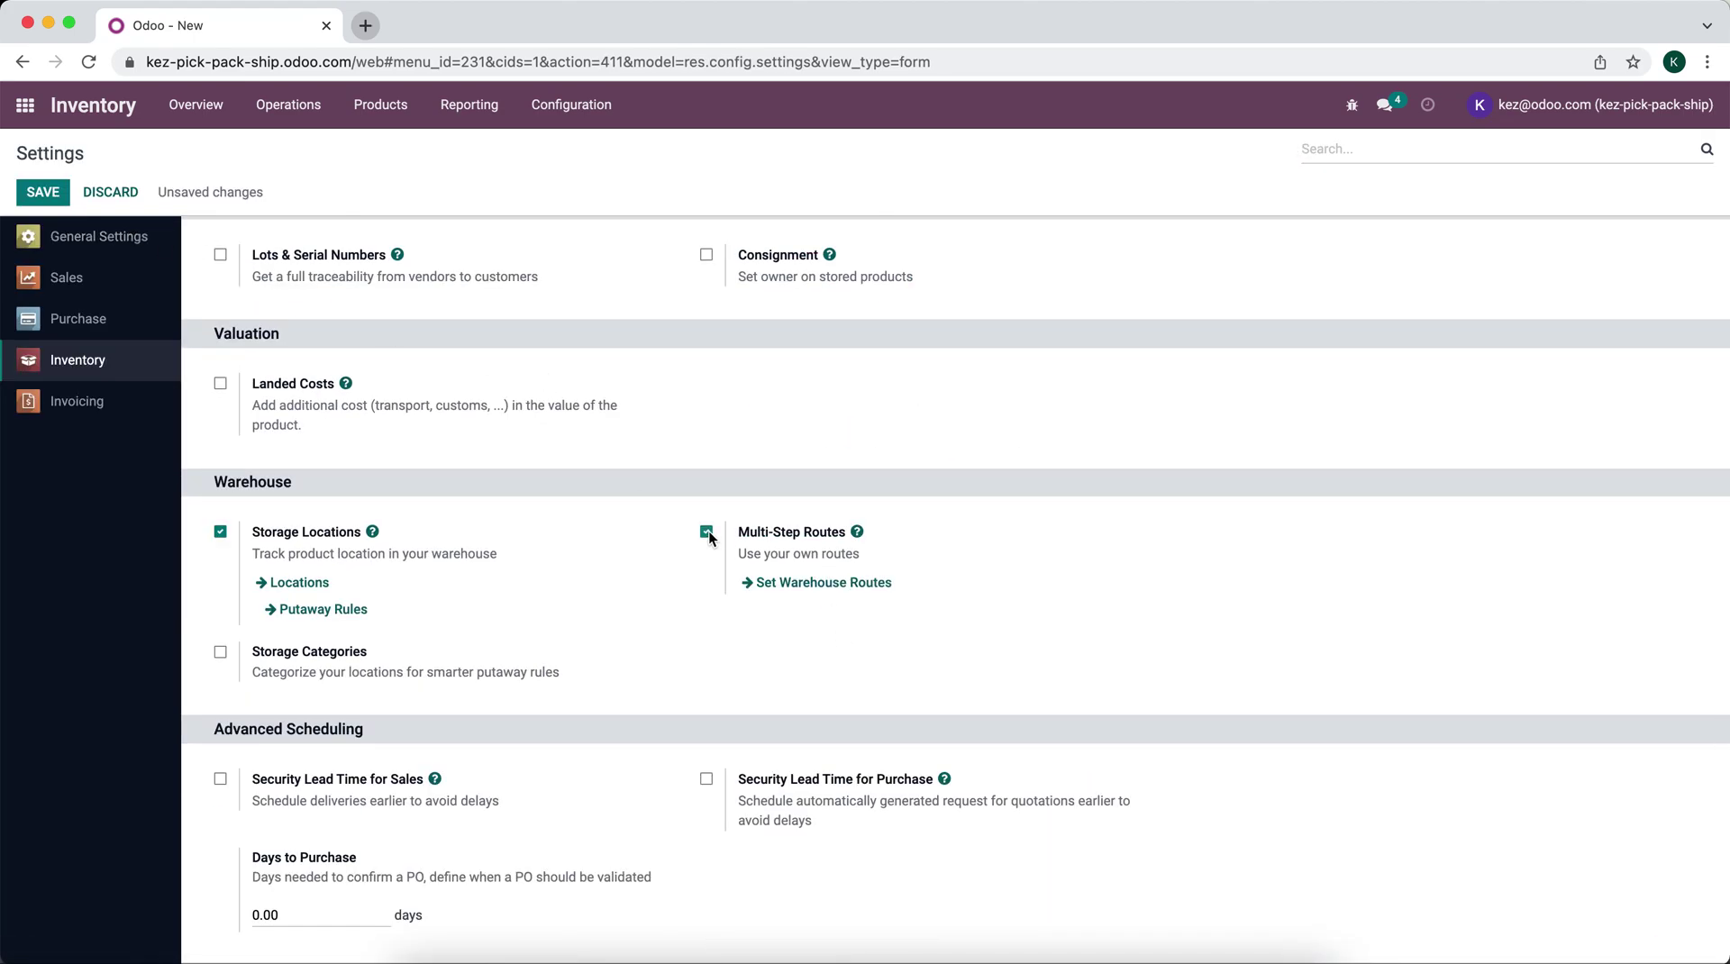
{"action": "left_click", "coordinate": [42, 192]}
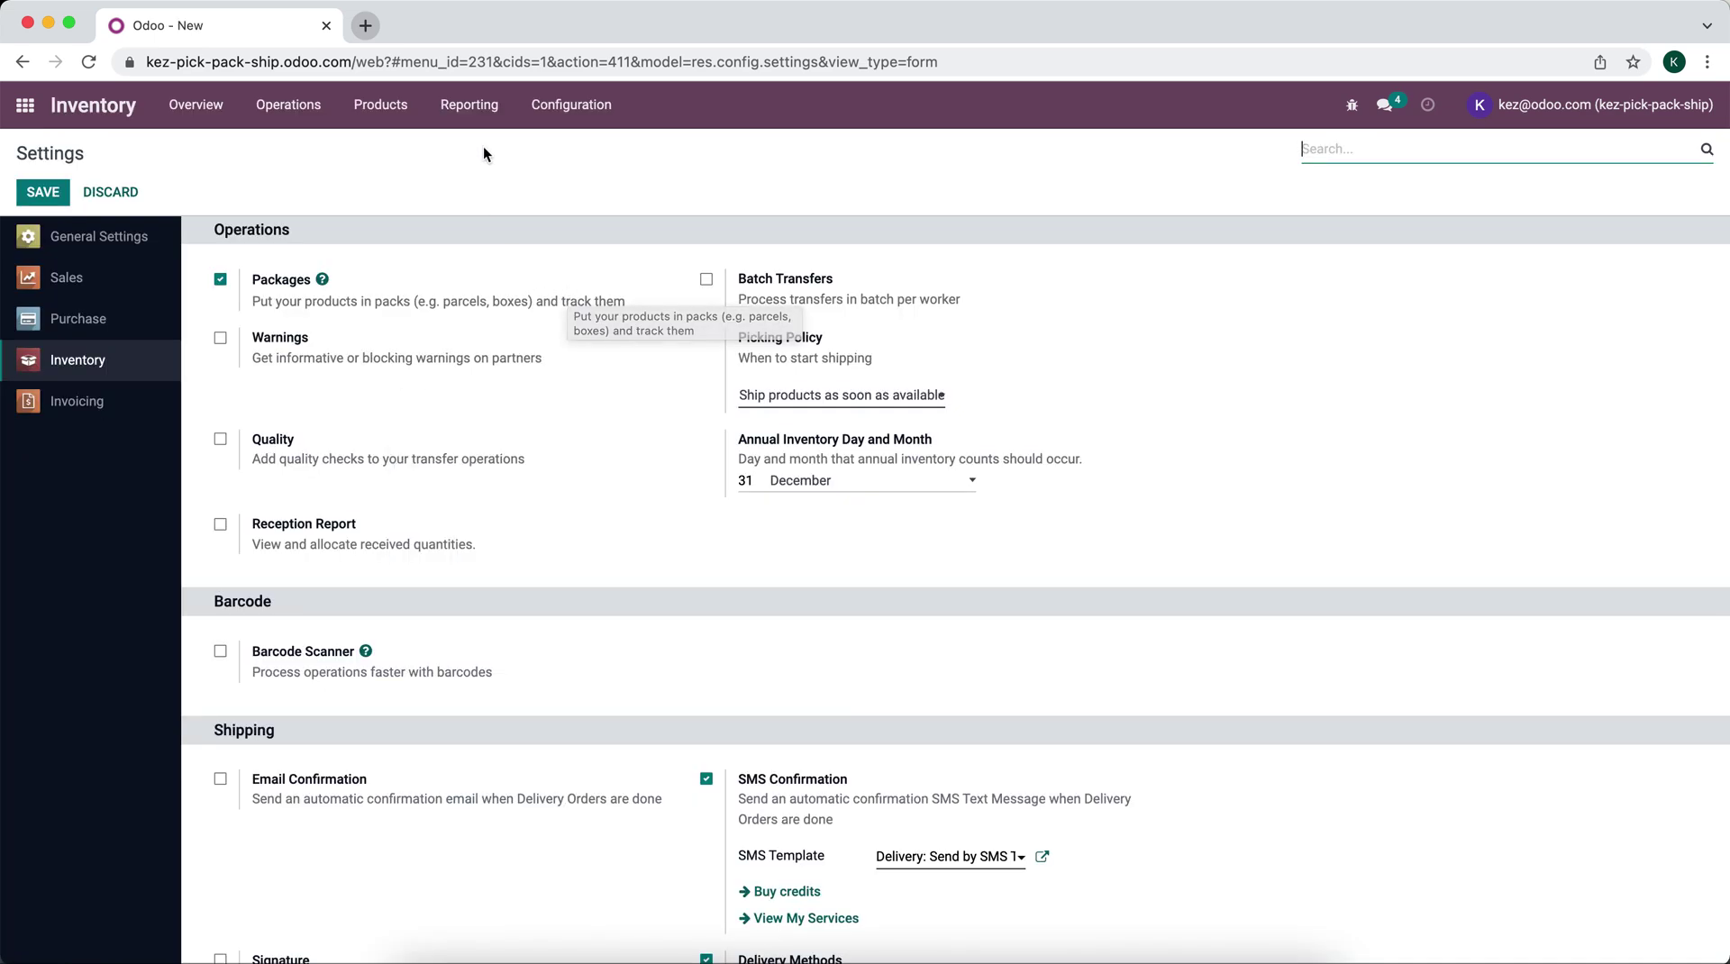
{"action": "left_click", "coordinate": [536, 108]}
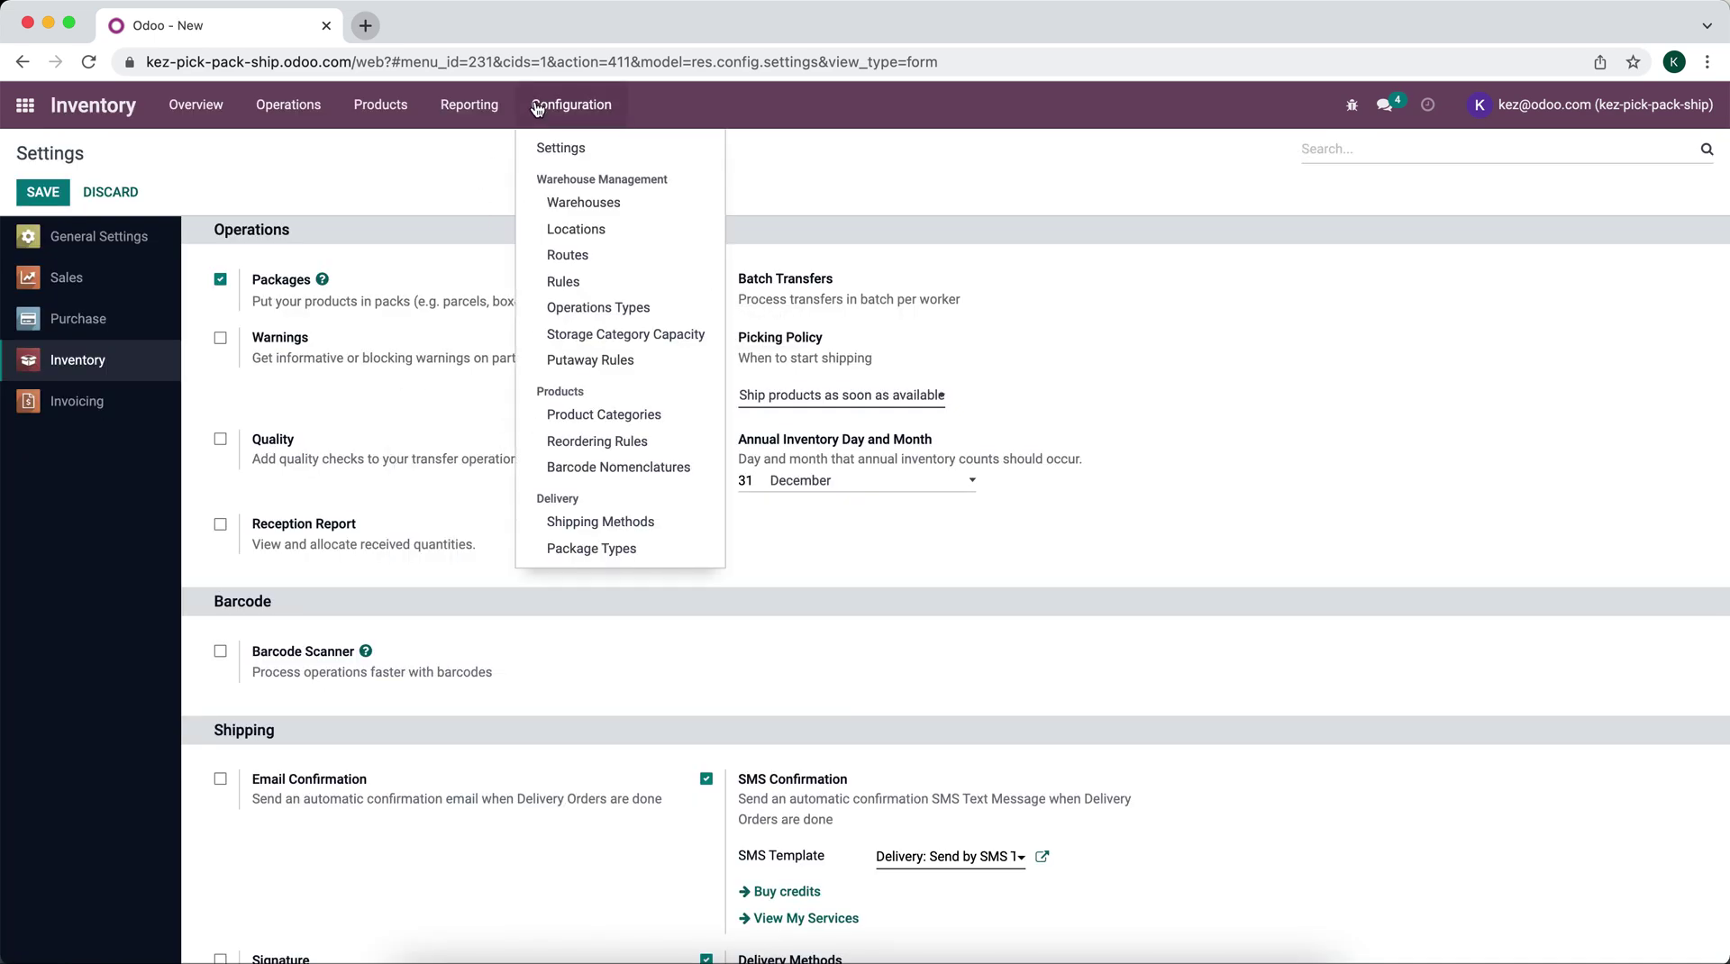
Step: Rename the San Francisco Deliver route to 'W1 Delivery' and untick its Warehouses applicability
{"action": "left_click", "coordinate": [569, 260]}
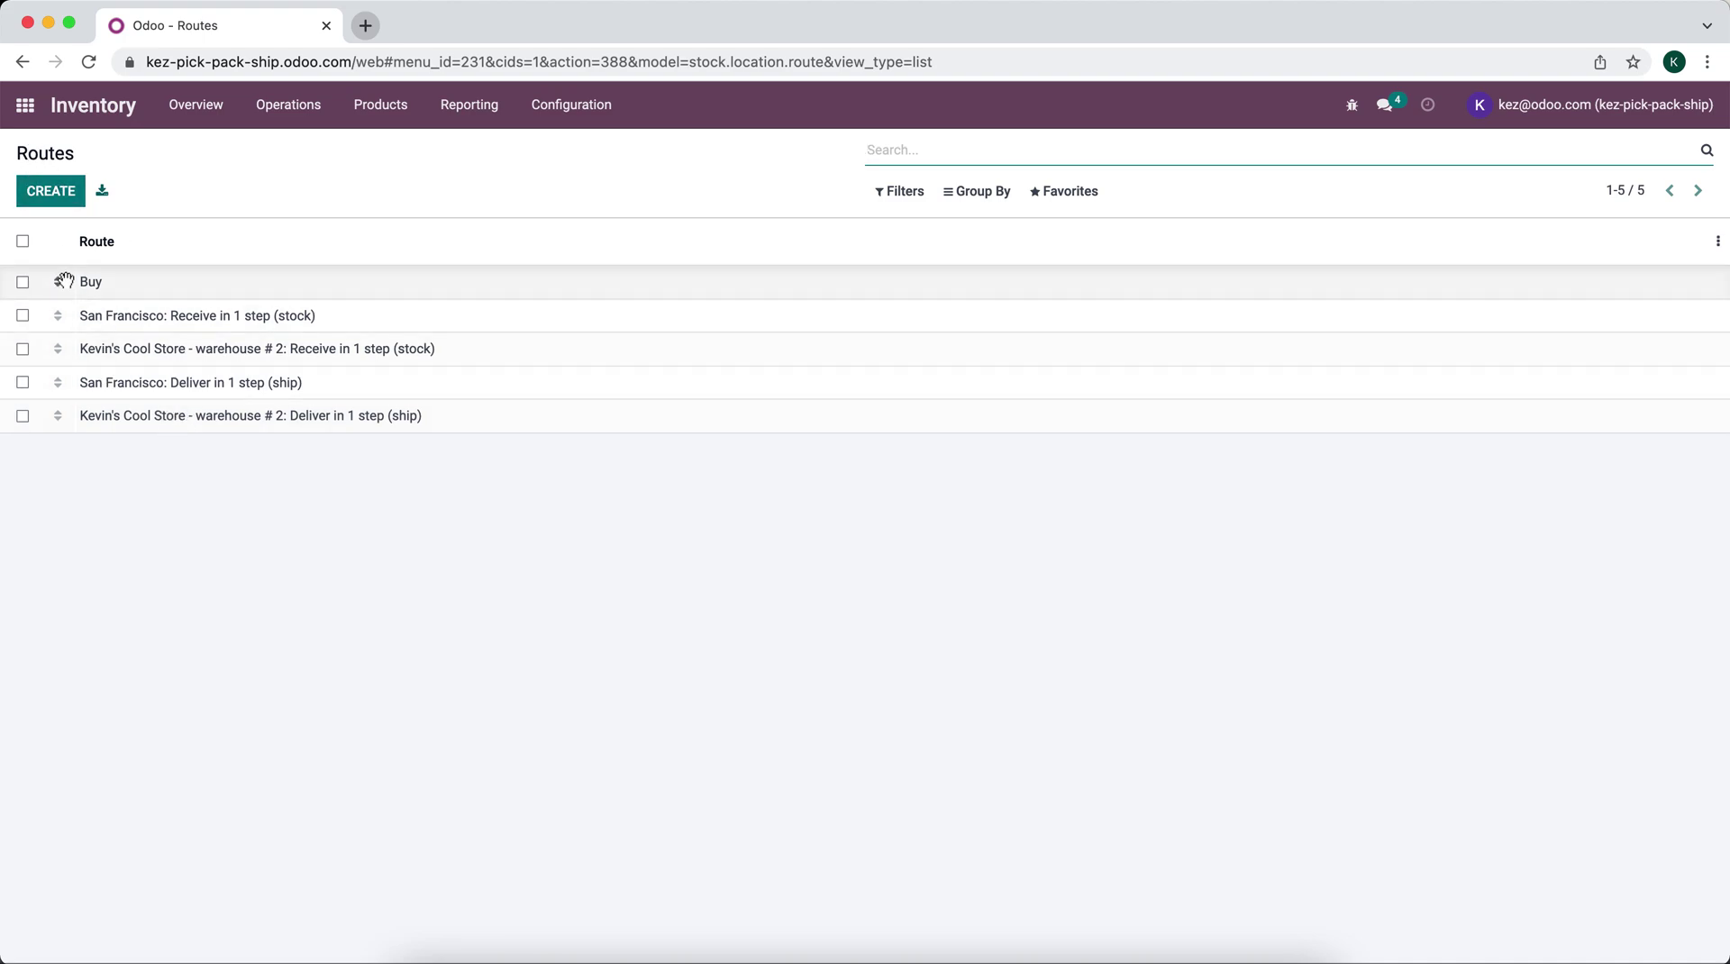
{"action": "left_click", "coordinate": [125, 385]}
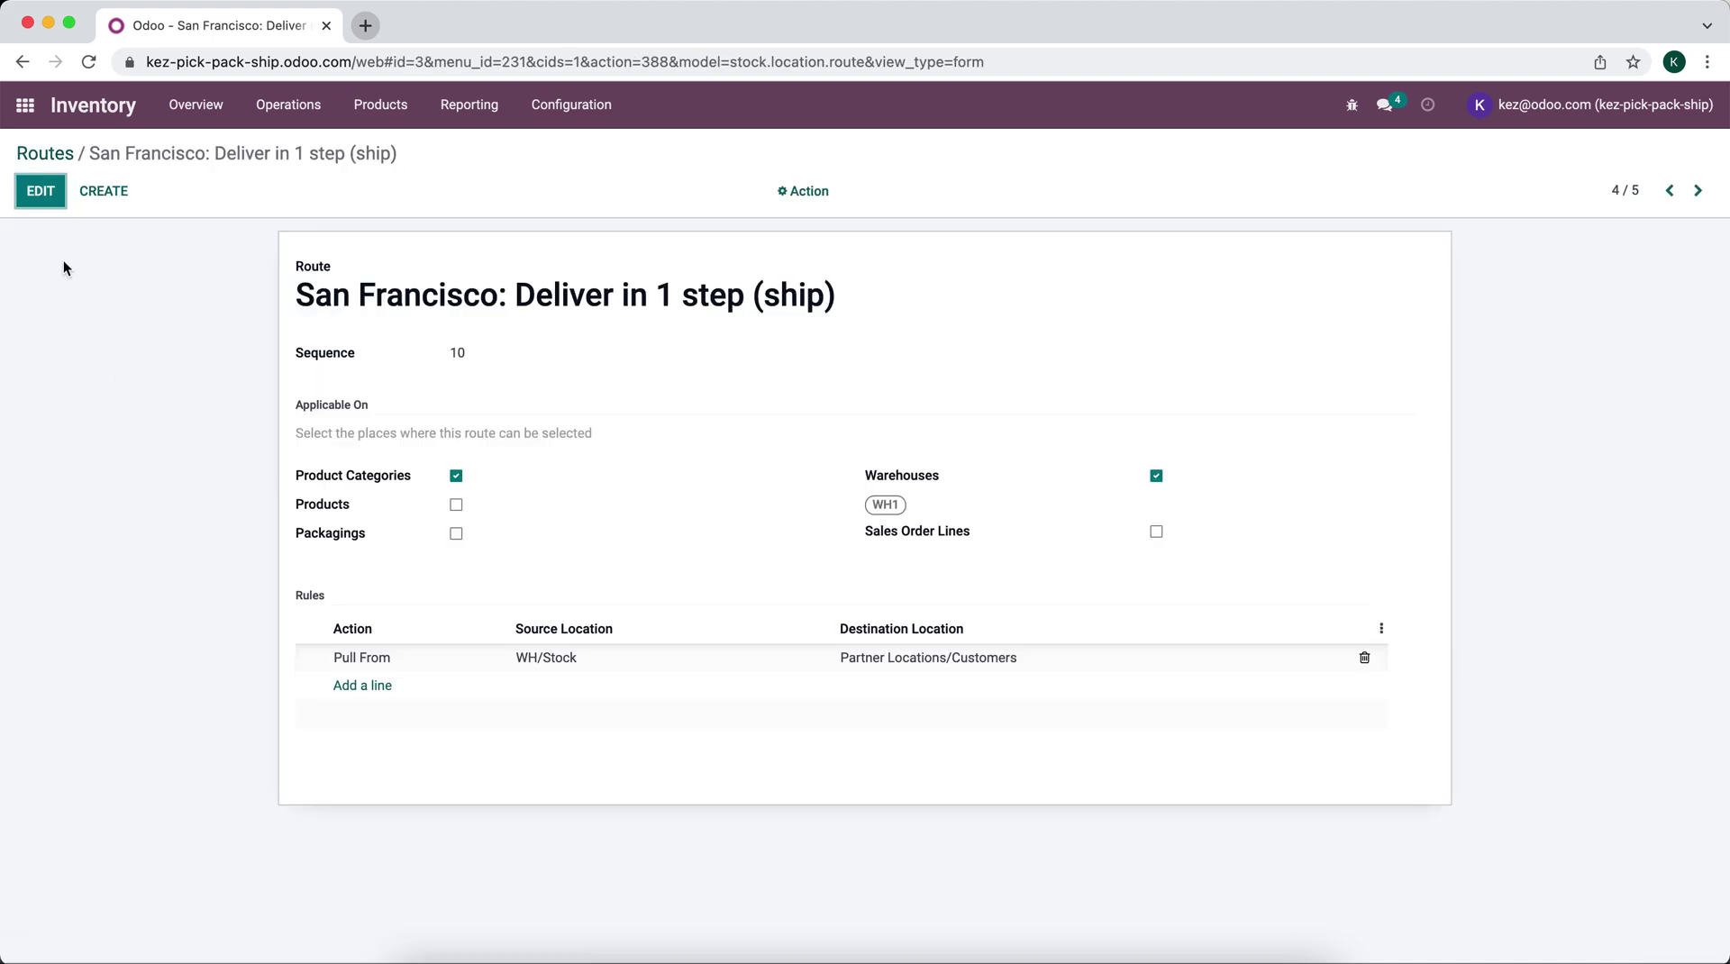
{"action": "left_click", "coordinate": [42, 204]}
{"action": "left_click", "coordinate": [545, 298]}
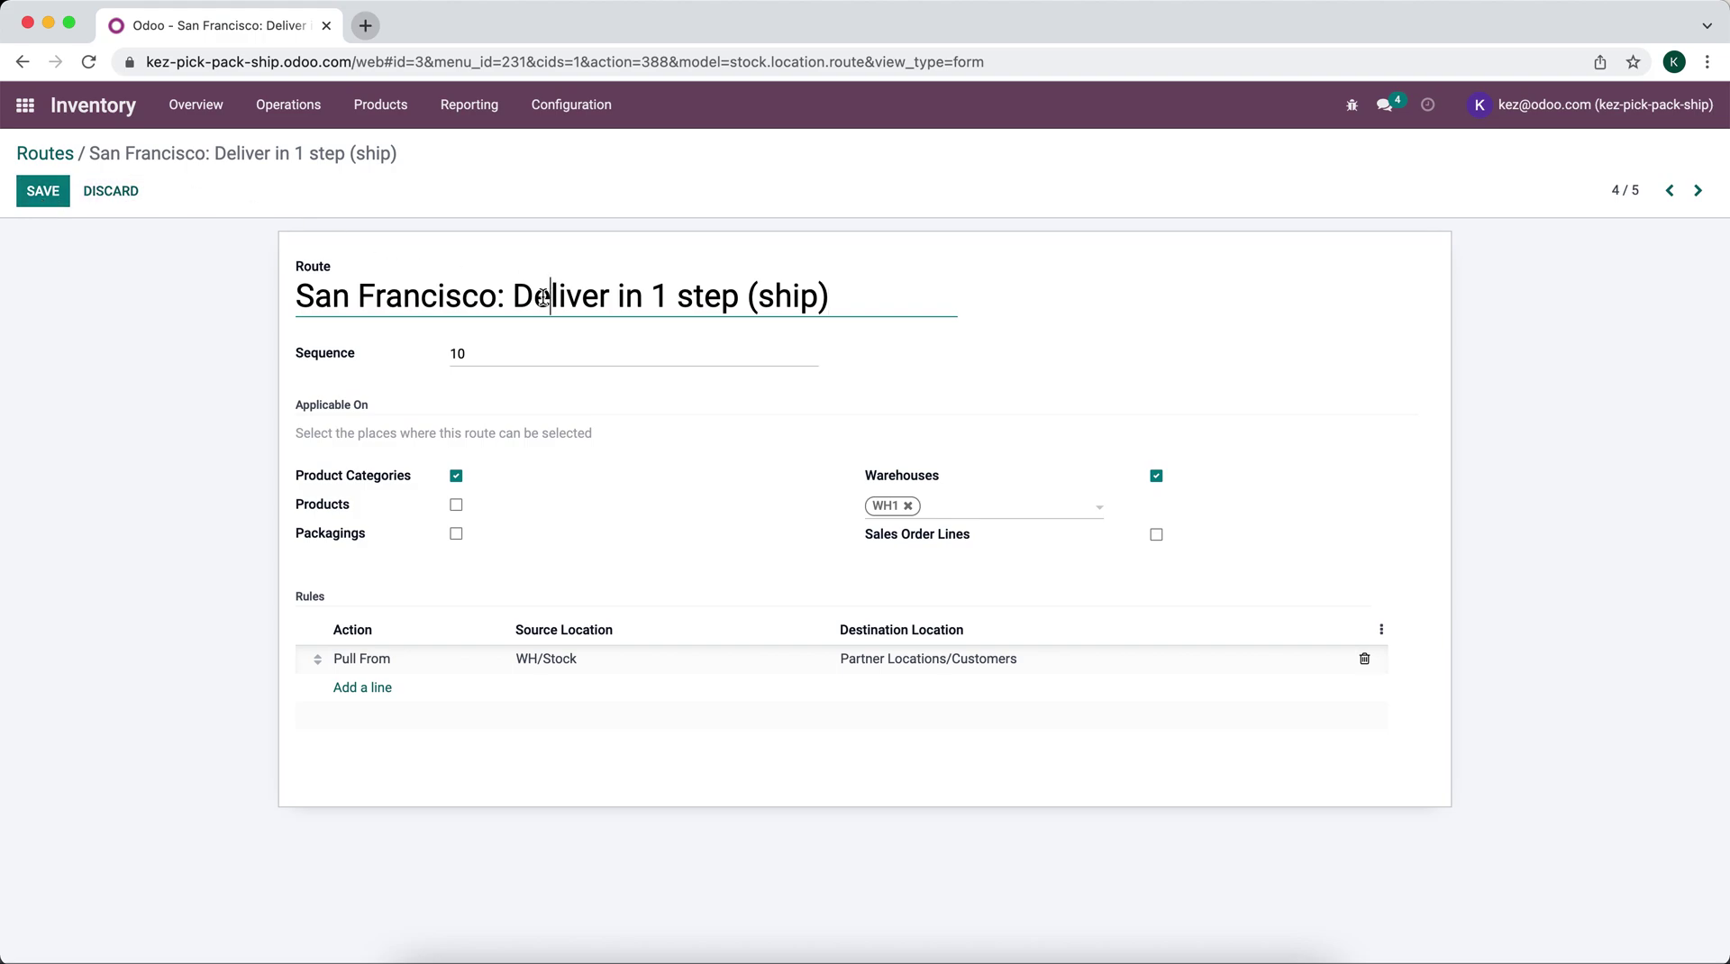
{"action": "triple_click", "coordinate": [548, 297]}
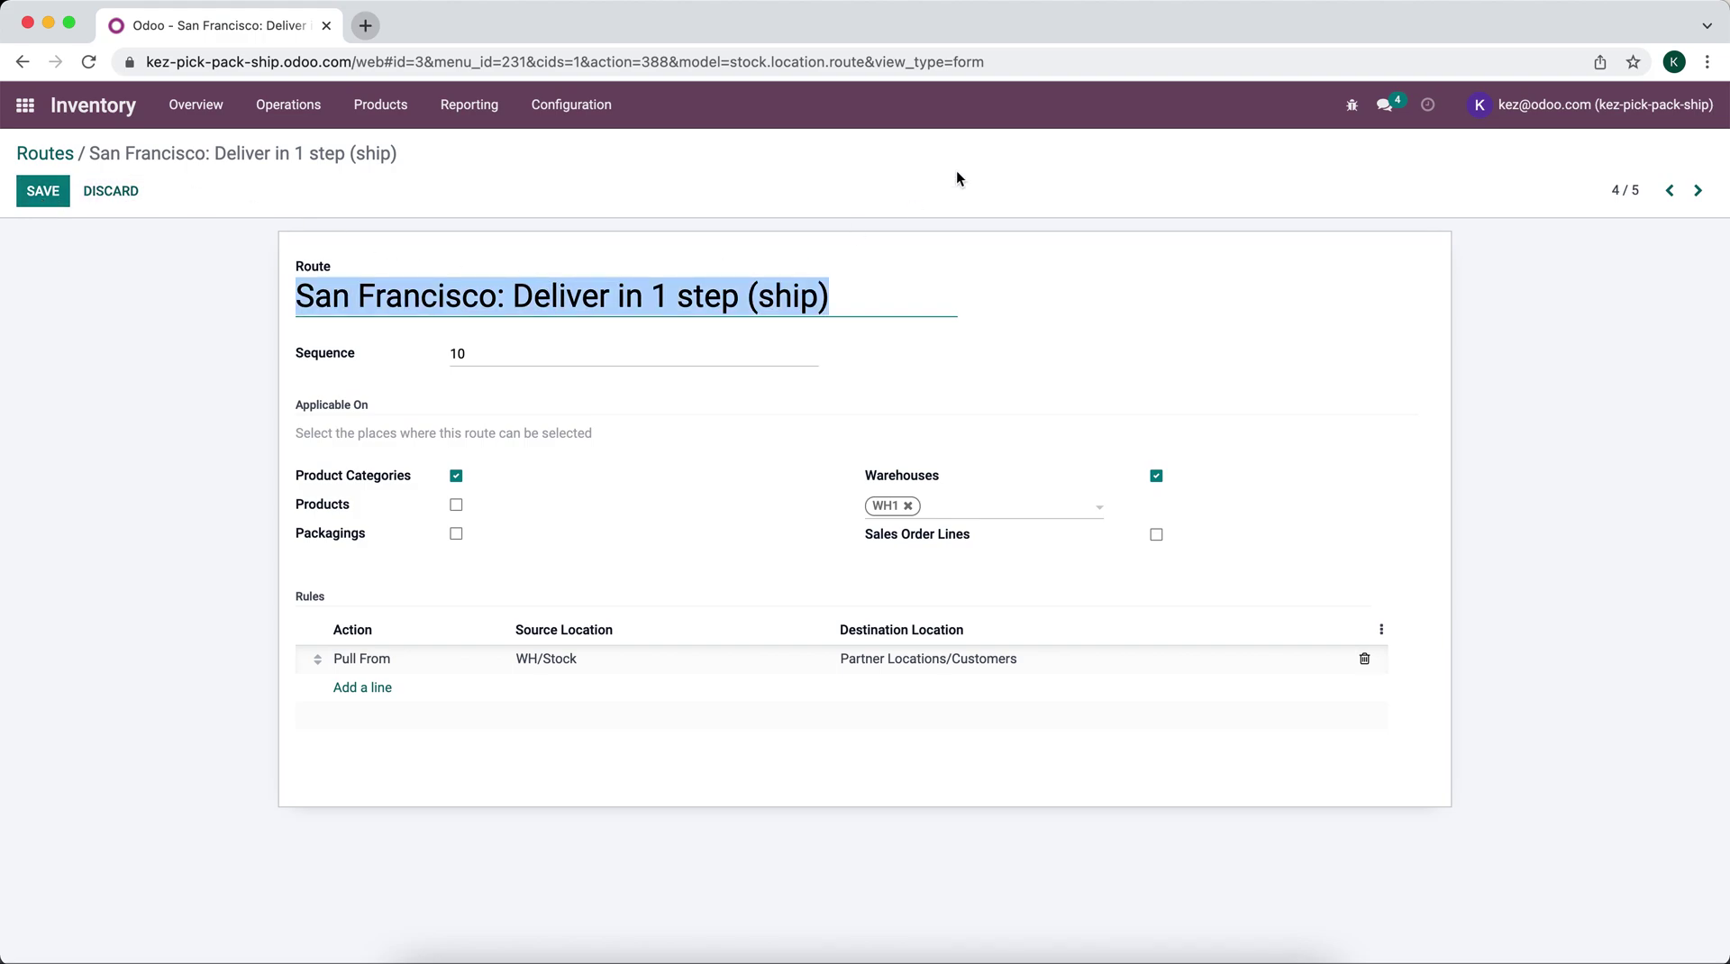
{"action": "type", "text": "W2"}
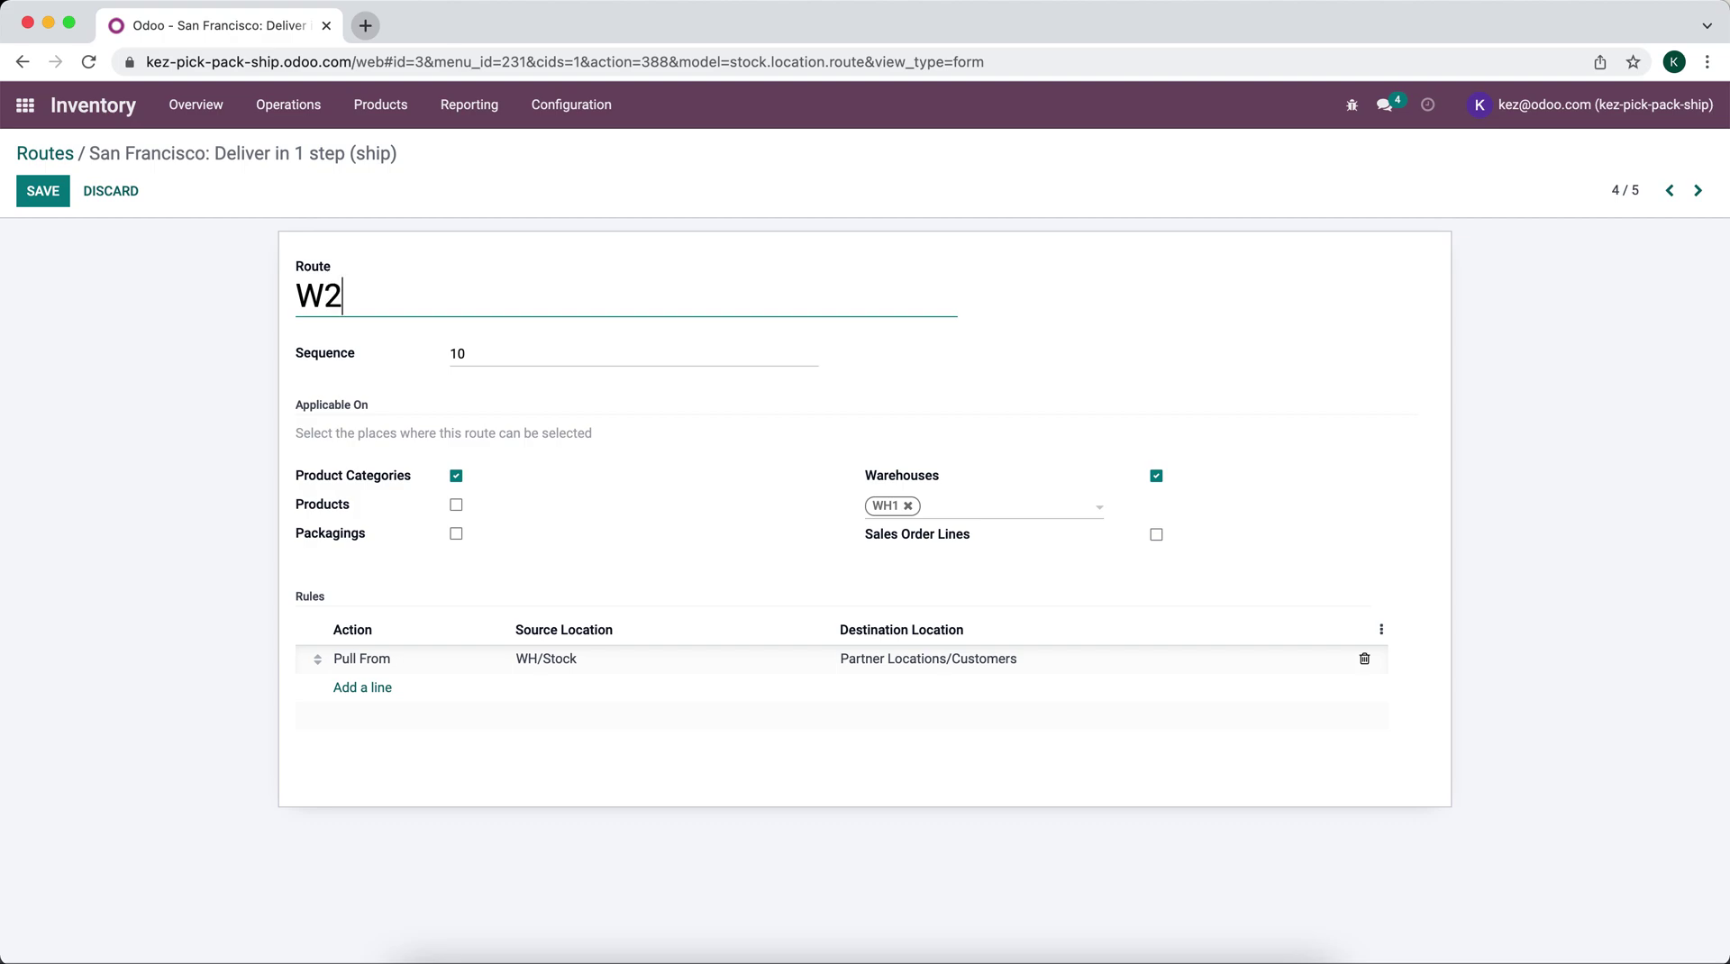
{"action": "key", "text": "BackSpace"}
{"action": "type", "text": "1 Delivery"}
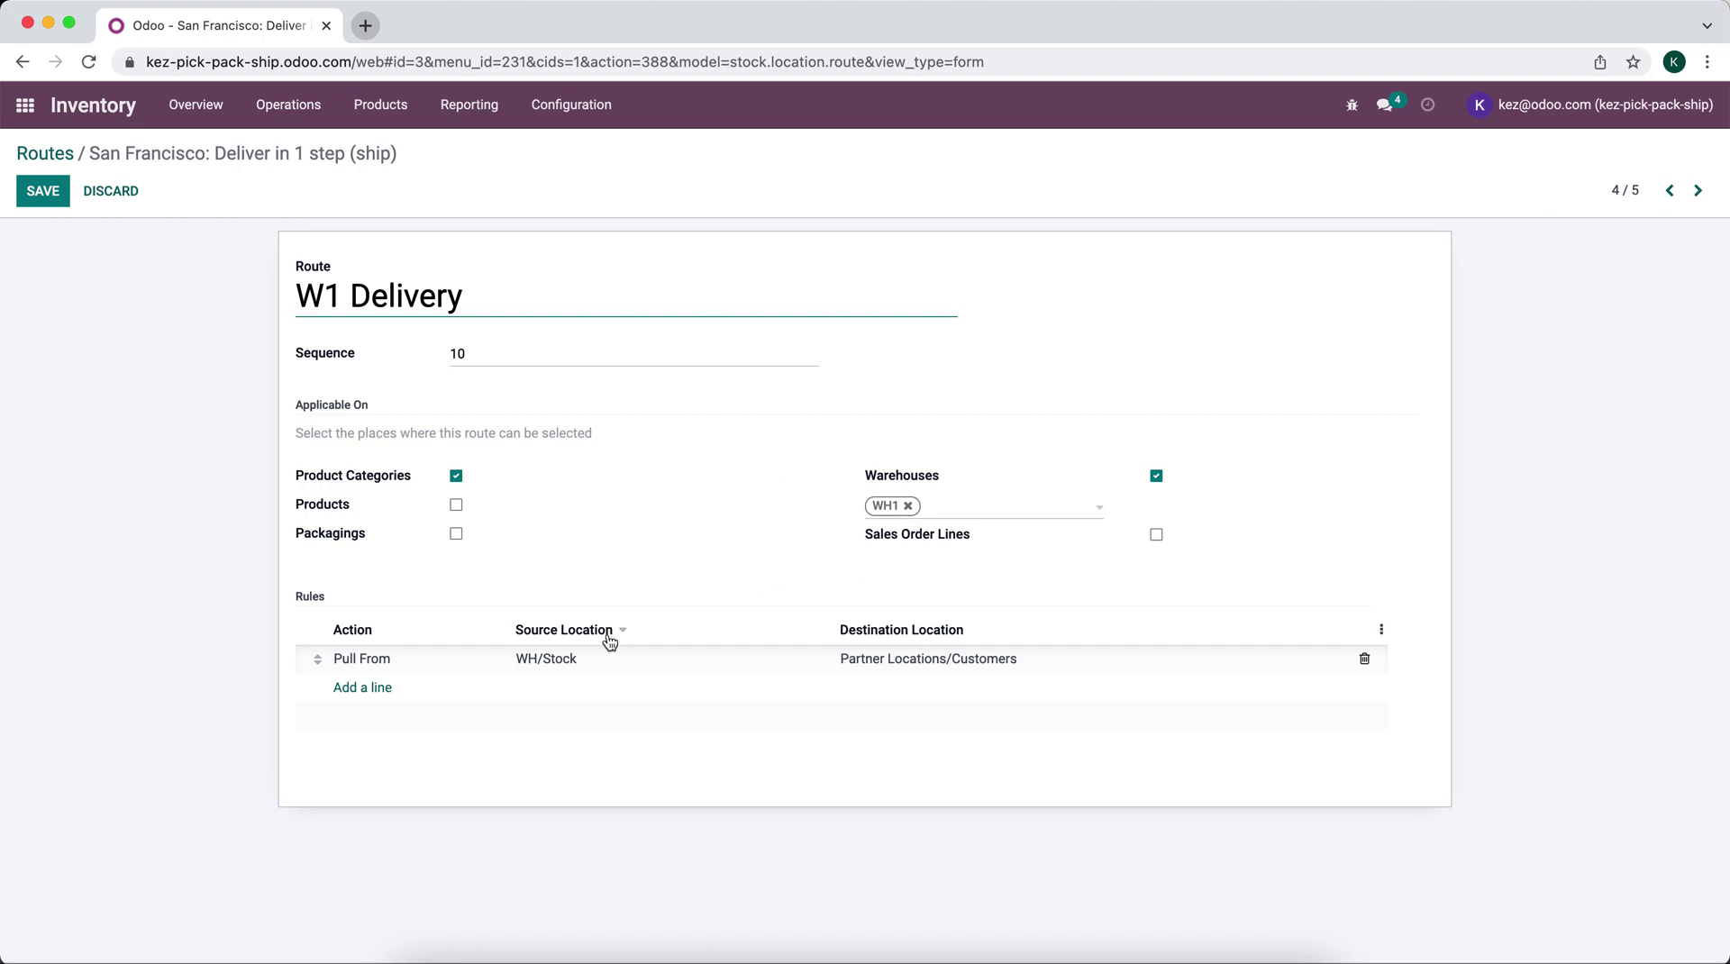
{"action": "mouse_move", "coordinate": [606, 664]}
{"action": "left_click", "coordinate": [1151, 471]}
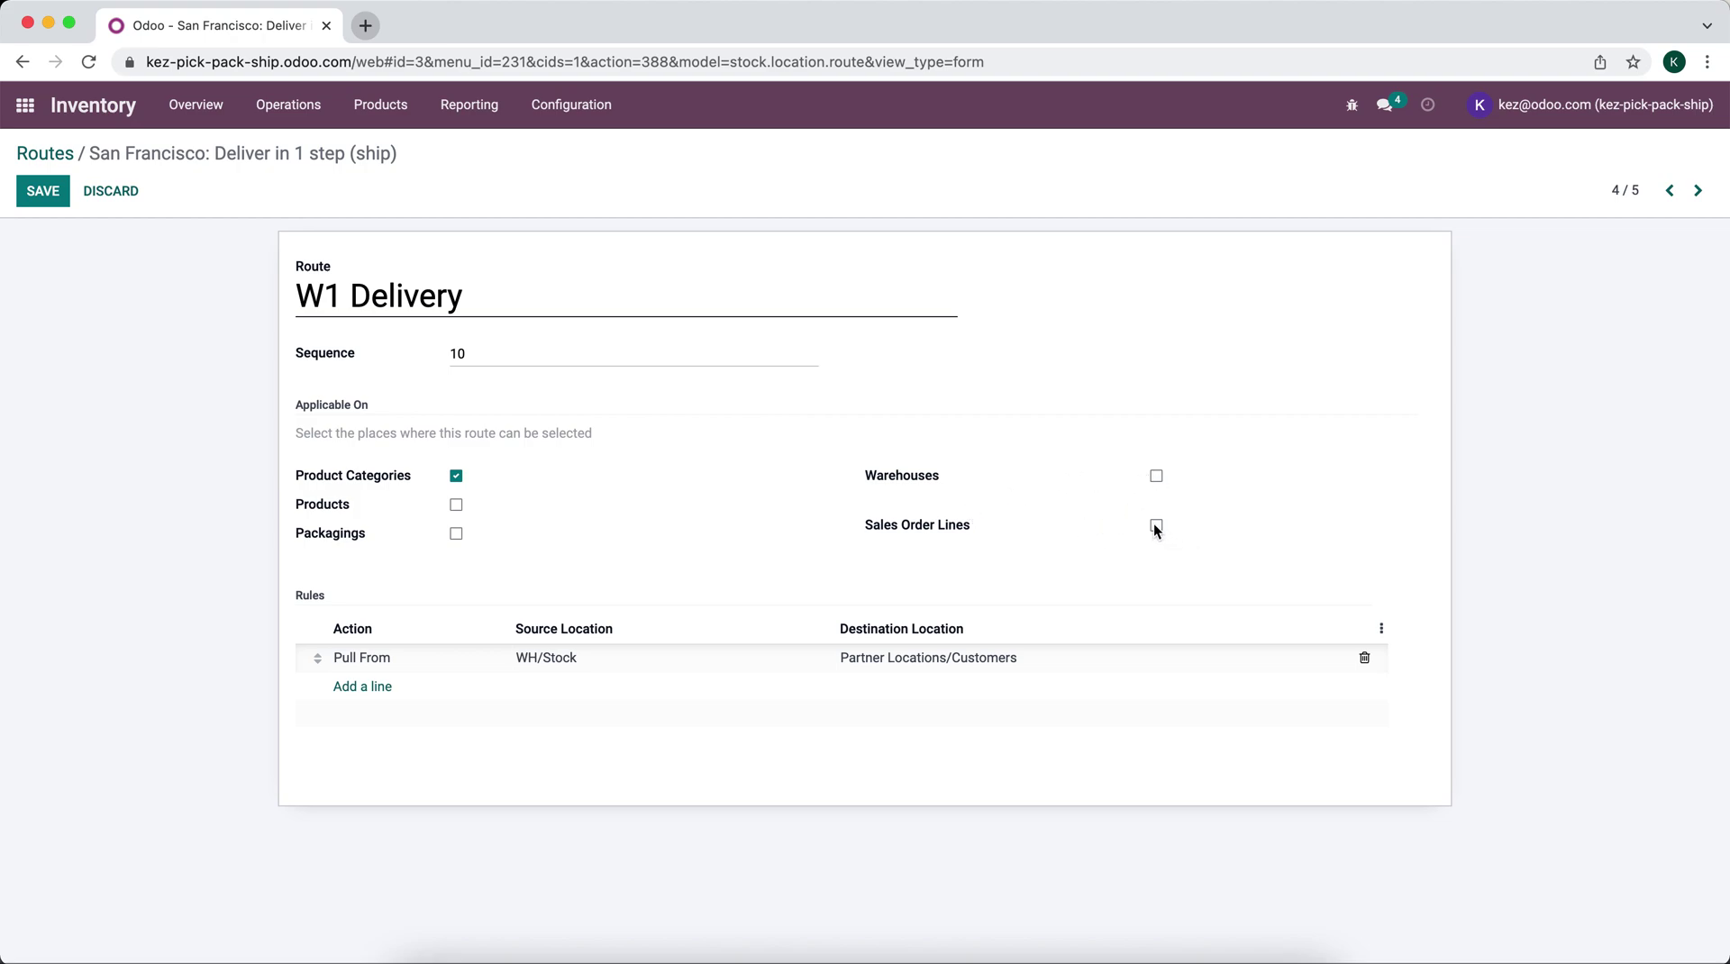
Step: Clear WH1 from the route's Stock → Customers pull rule's Warehouse field and save the rule
{"action": "left_click", "coordinate": [469, 658]}
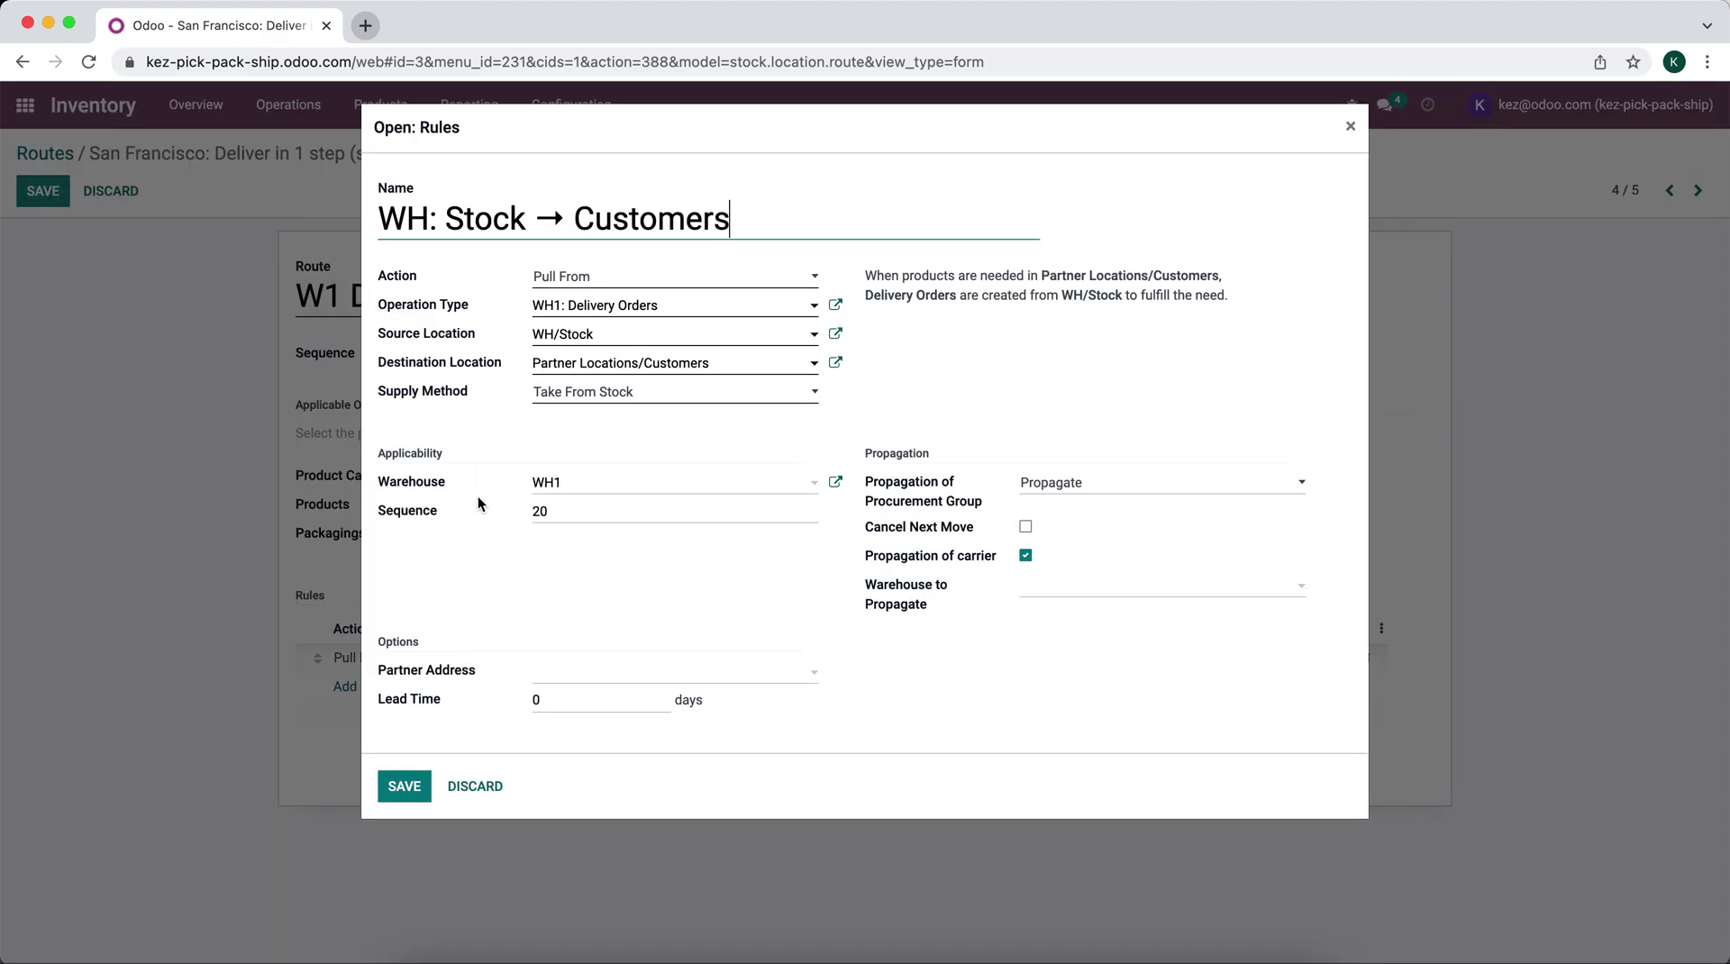
{"action": "left_click_drag", "start_coordinate": [599, 492], "coordinate": [458, 484]}
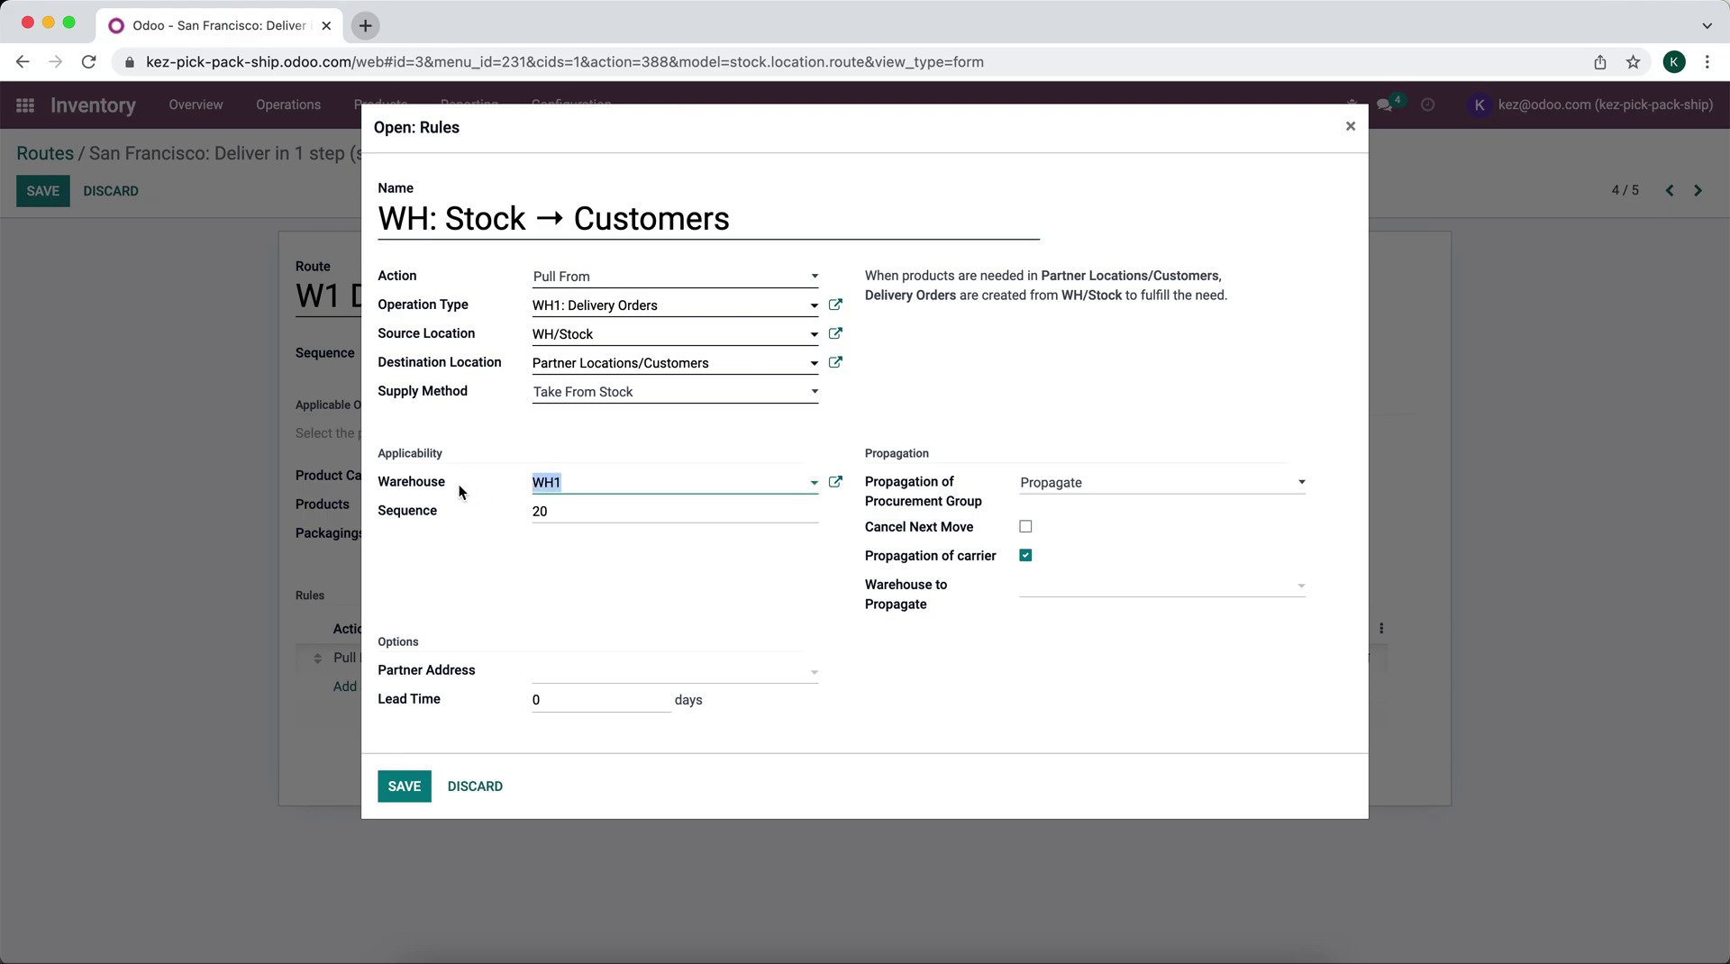
{"action": "key", "text": "BackSpace"}
{"action": "left_click", "coordinate": [455, 550]}
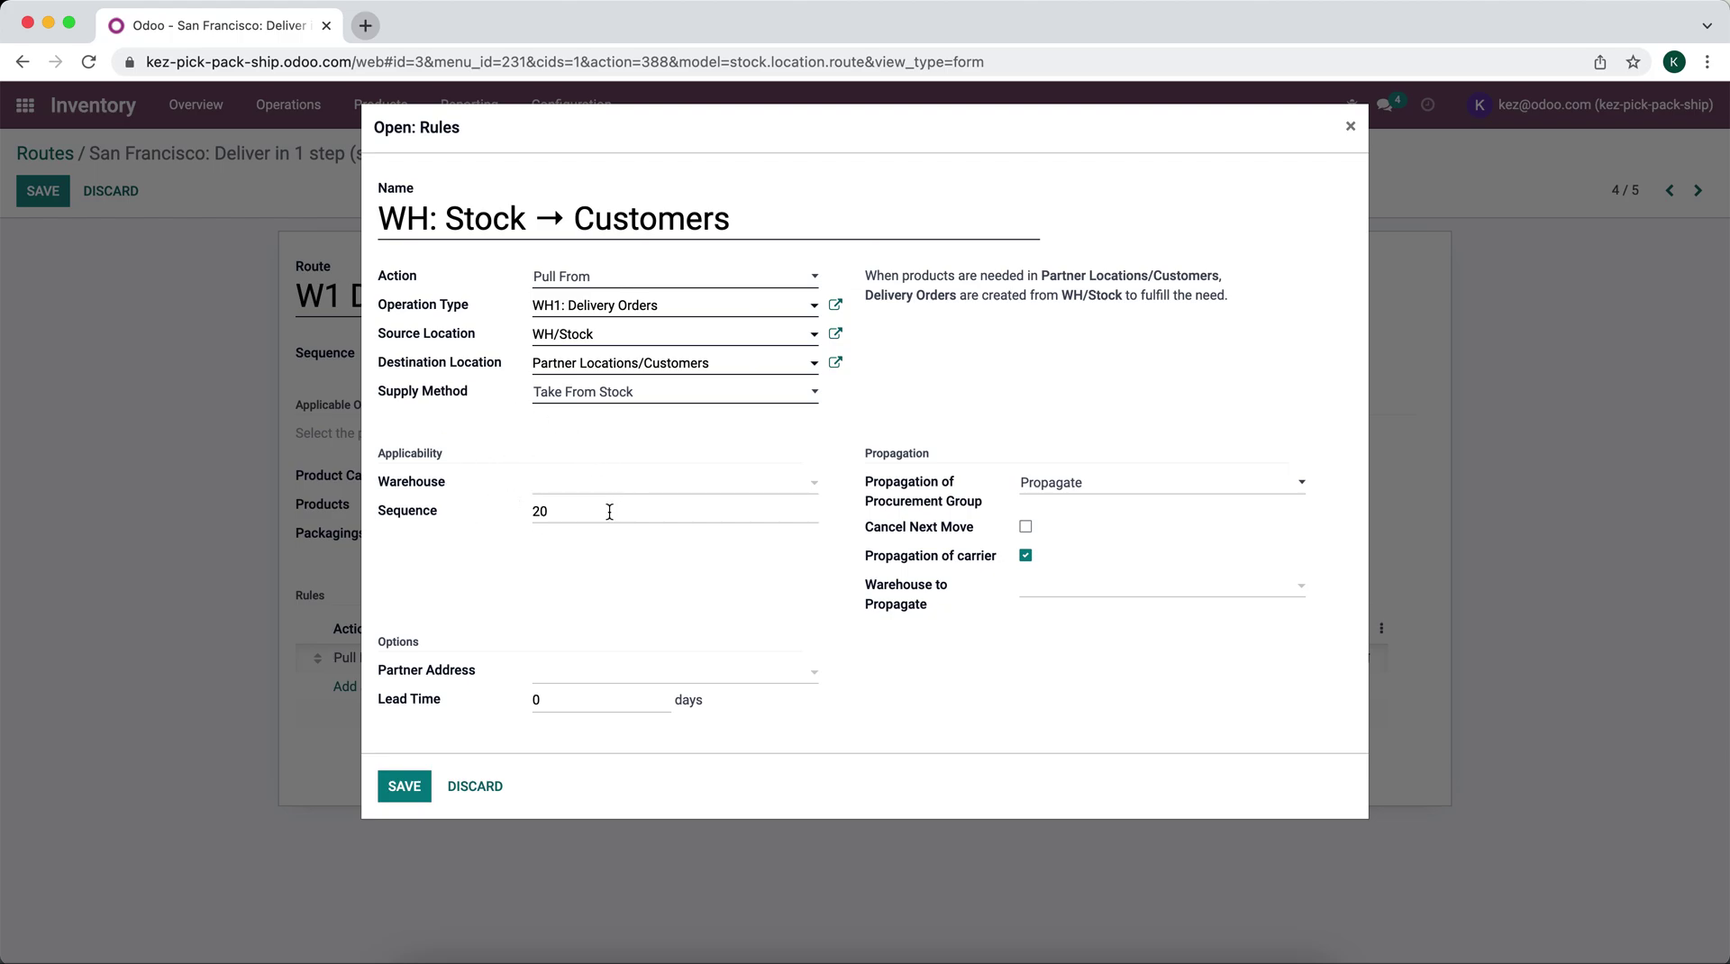
{"action": "left_click", "coordinate": [405, 785]}
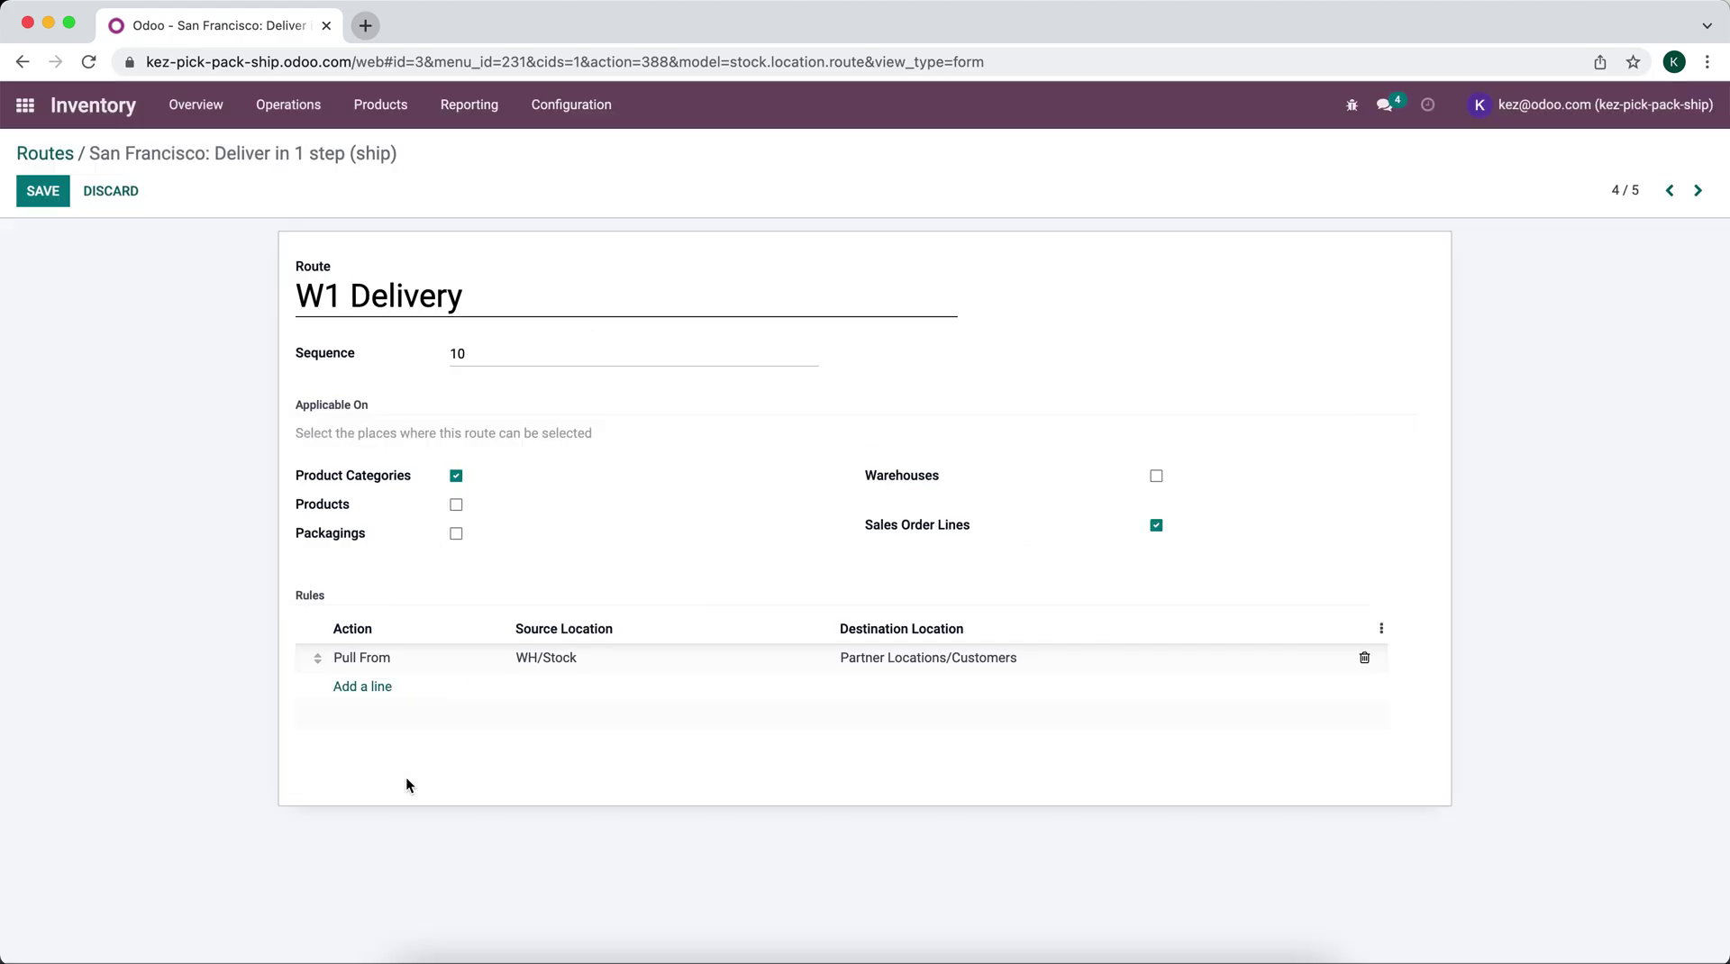
Step: Save the W1 Delivery route, then open the warehouse # 2 delivery route and rename it 'Wh2 Delivery'
{"action": "left_click", "coordinate": [45, 200]}
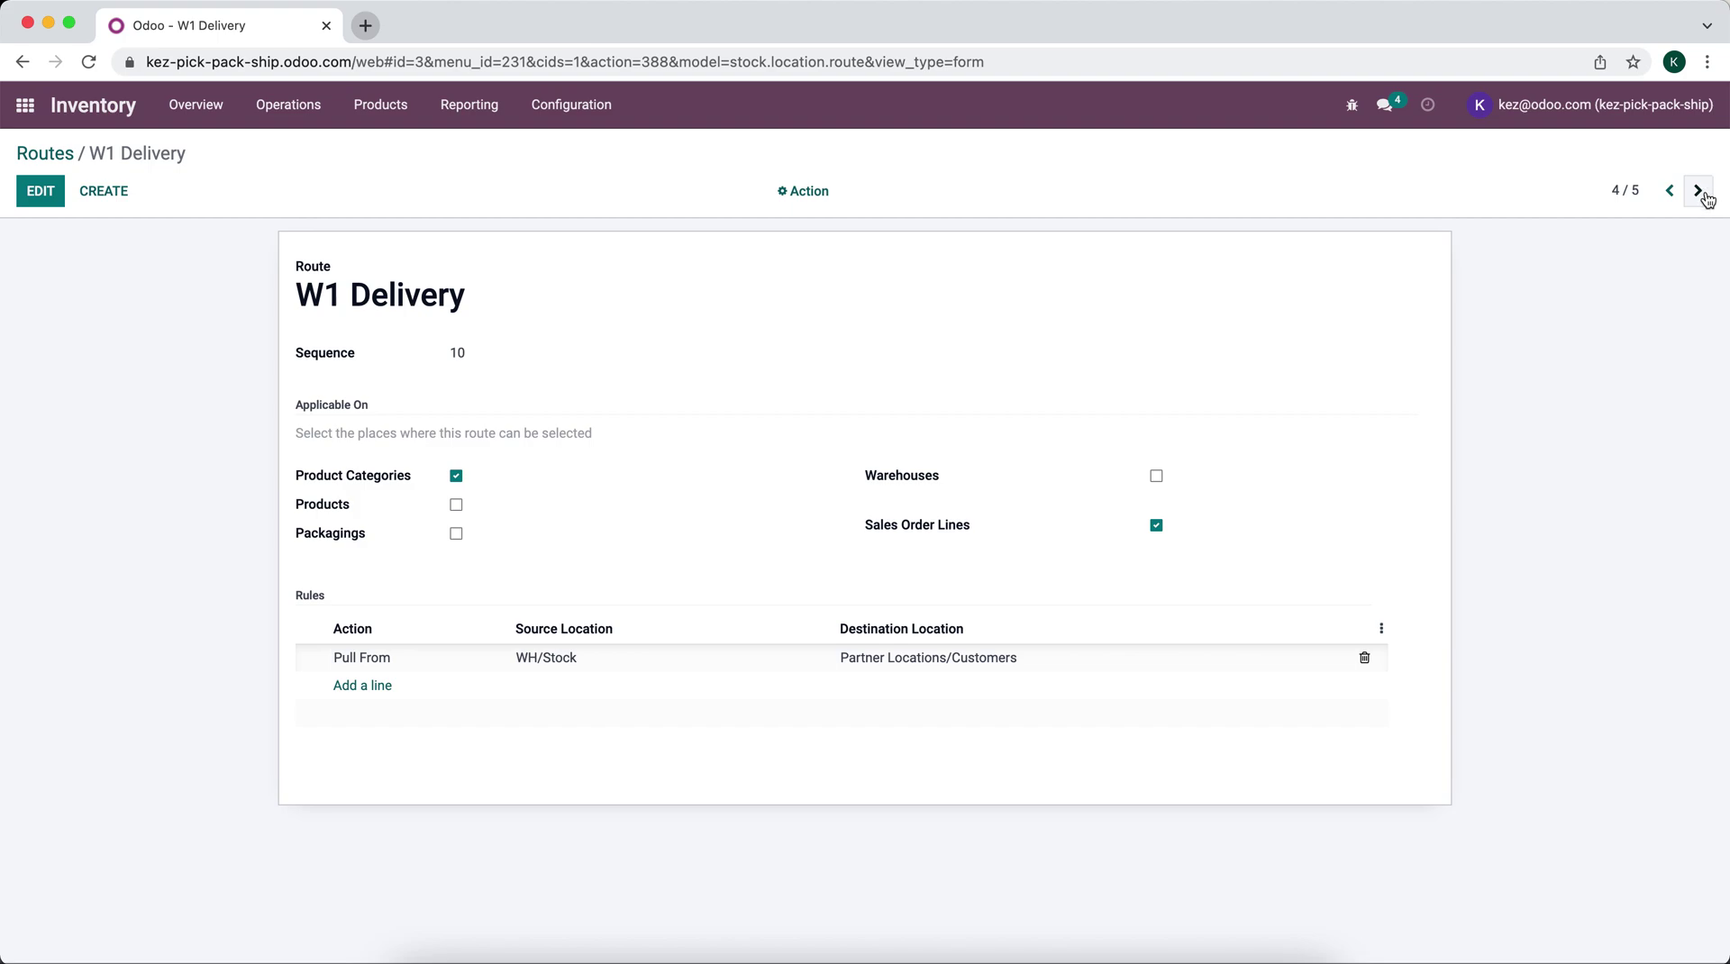
{"action": "left_click", "coordinate": [34, 154]}
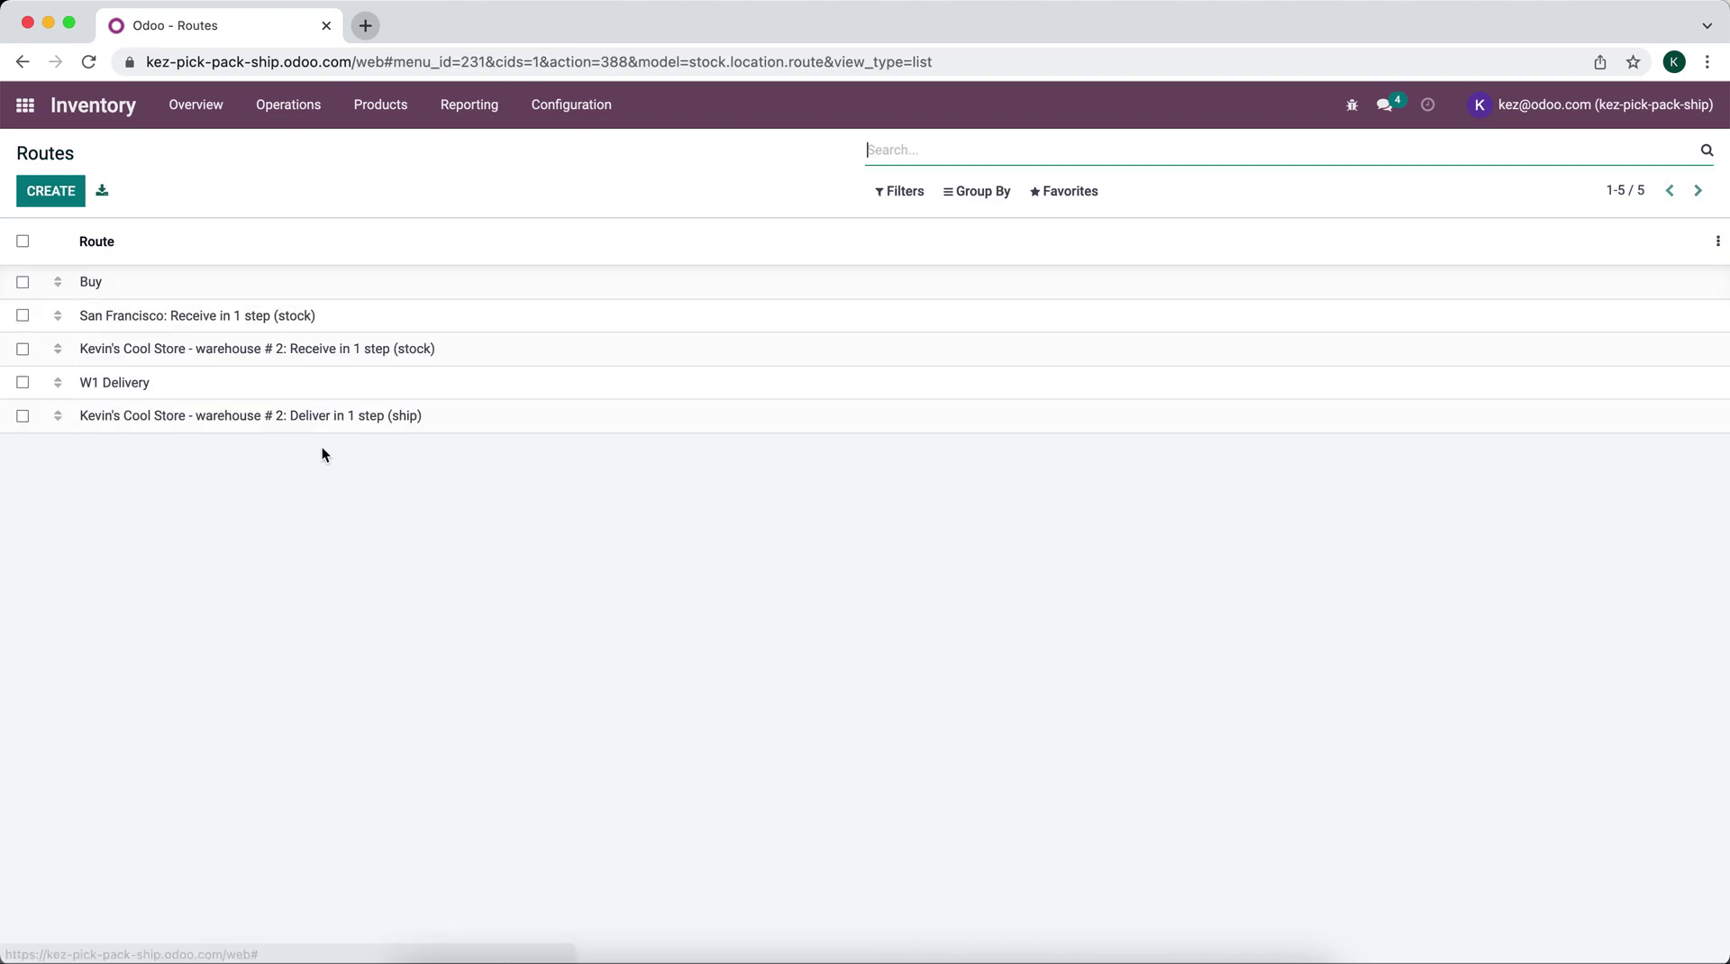
{"action": "left_click", "coordinate": [218, 425]}
{"action": "left_click", "coordinate": [36, 193]}
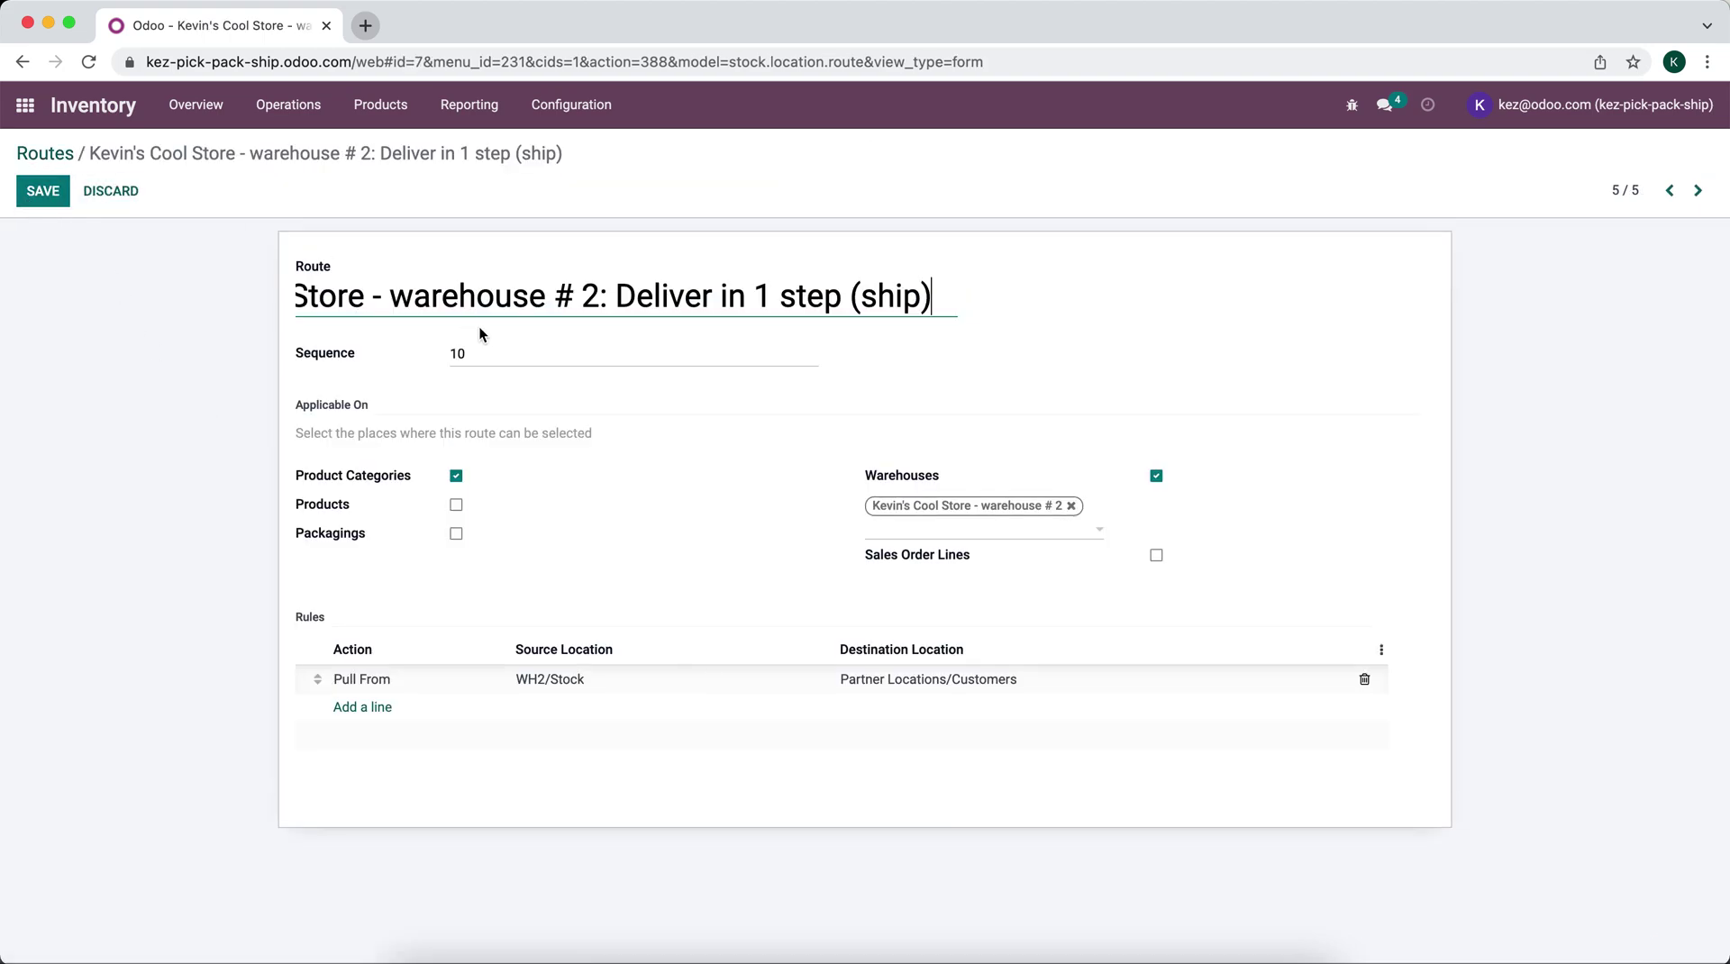
{"action": "triple_click", "coordinate": [478, 310]}
{"action": "type", "text": "Wh2 "}
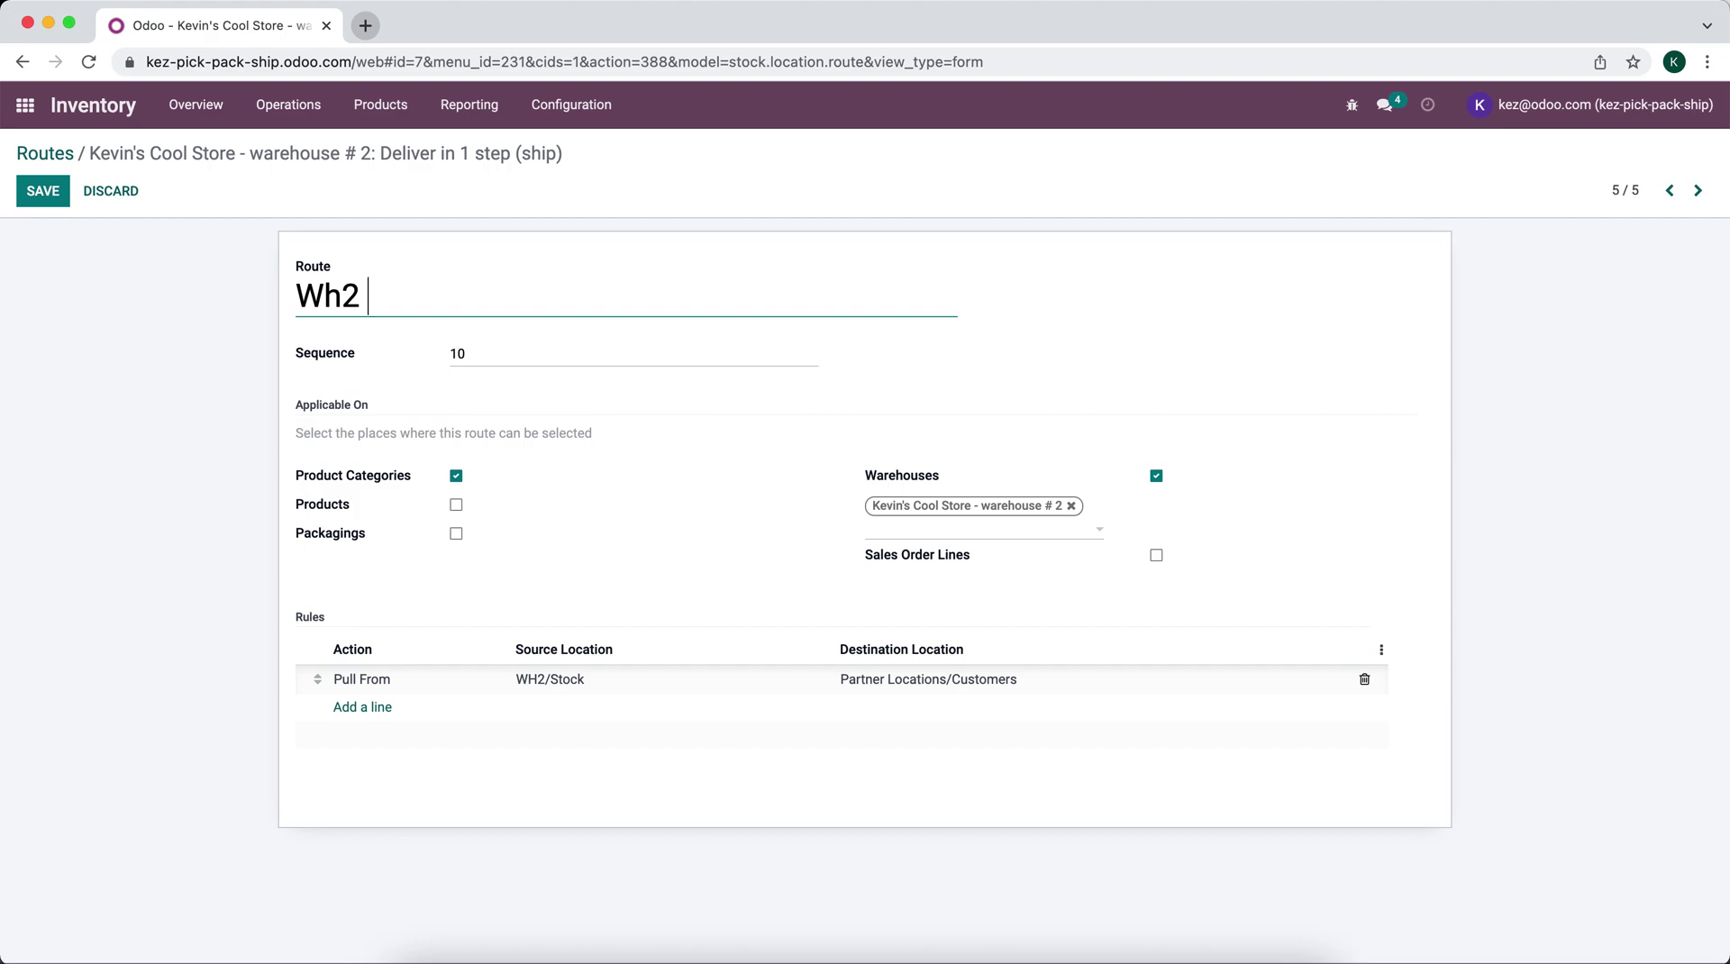
{"action": "type", "text": "Delivery"}
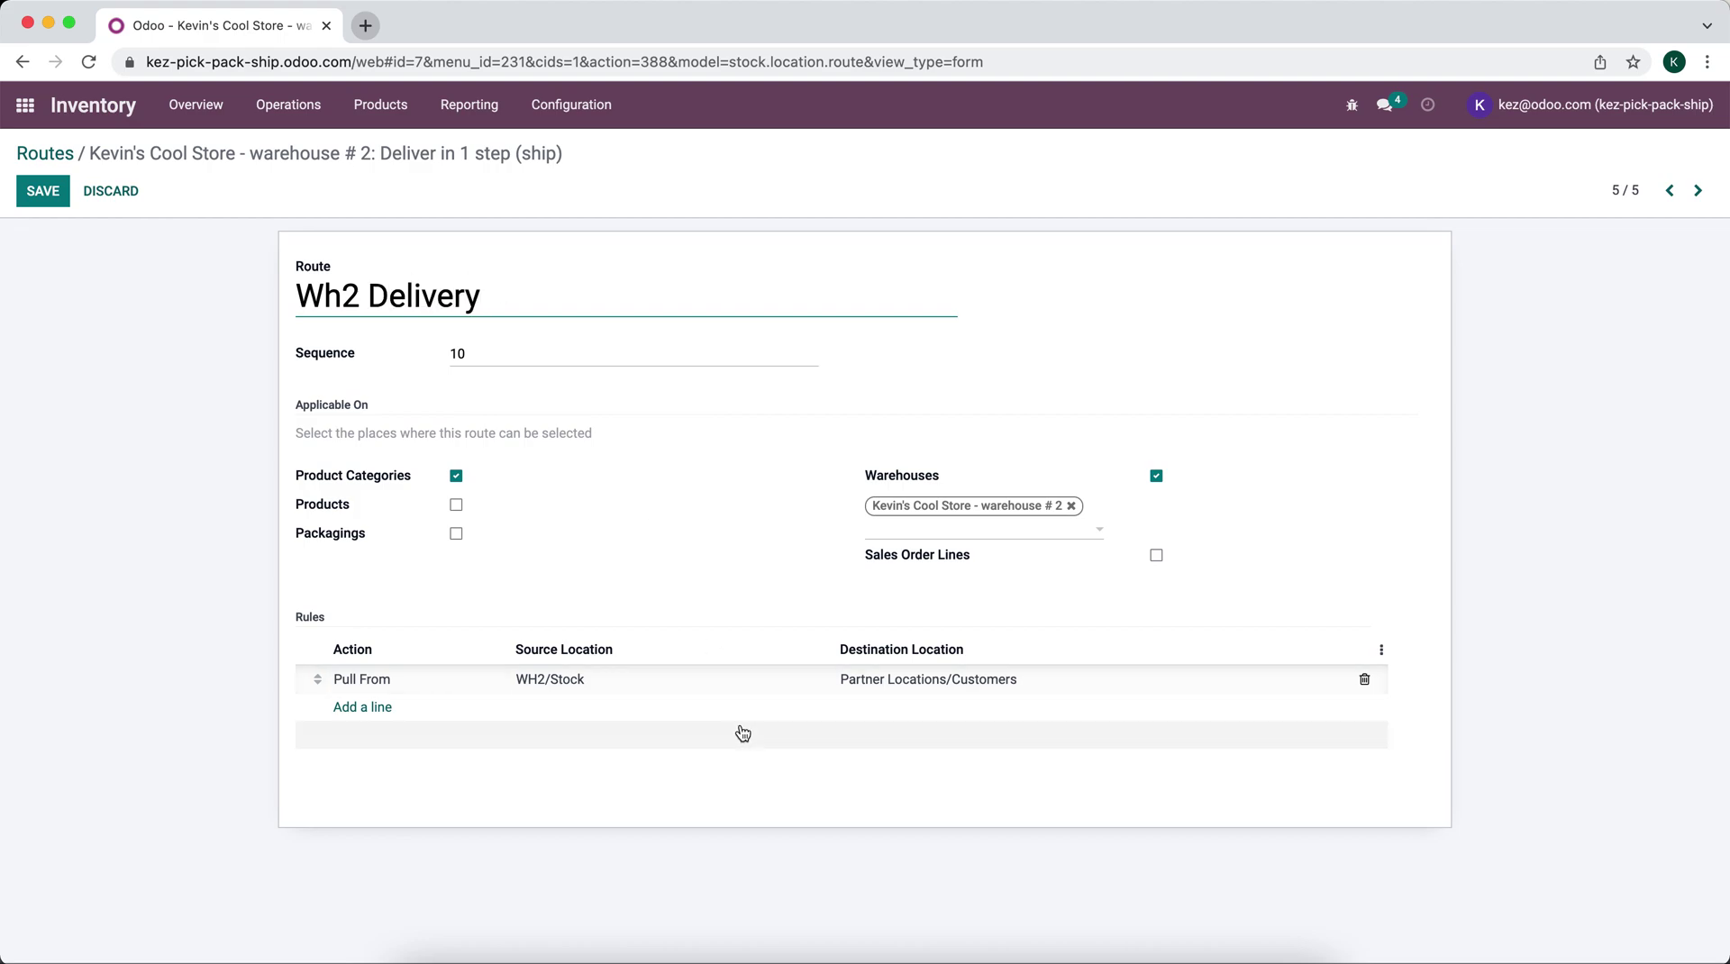
Step: Make the route selectable on sales order lines instead of warehouses, correcting its name to 'WH2 Delivery'
{"action": "left_click", "coordinate": [1071, 506]}
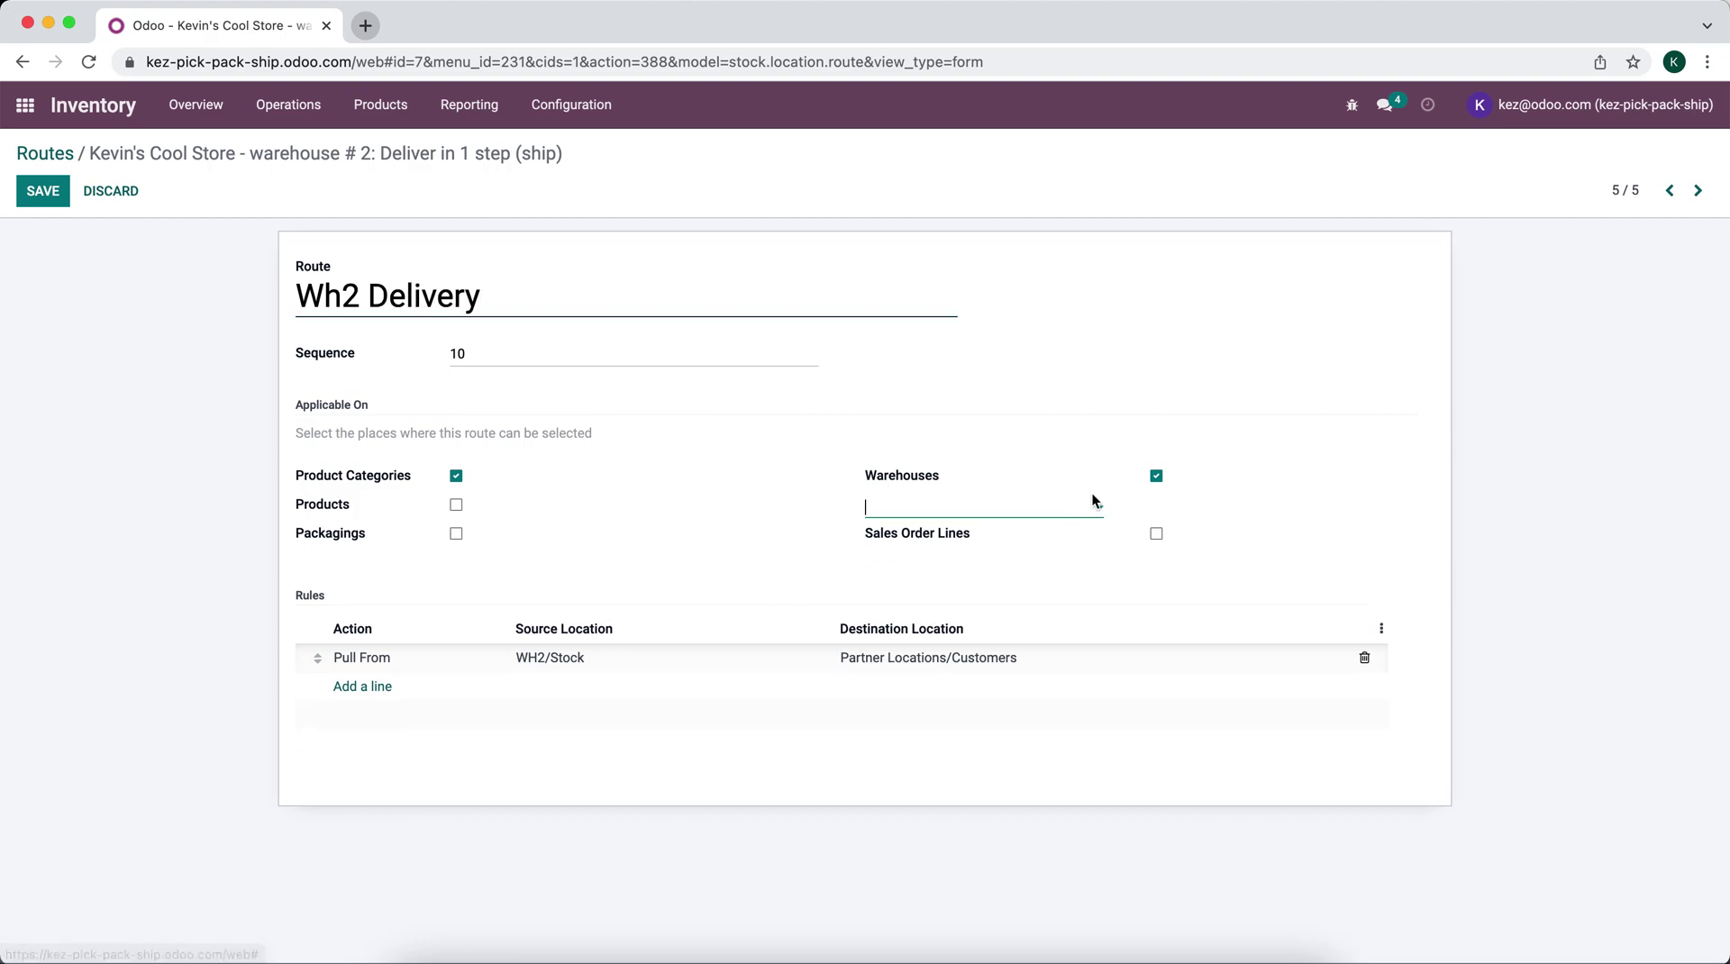
{"action": "left_click", "coordinate": [1156, 475]}
{"action": "left_click", "coordinate": [1157, 526]}
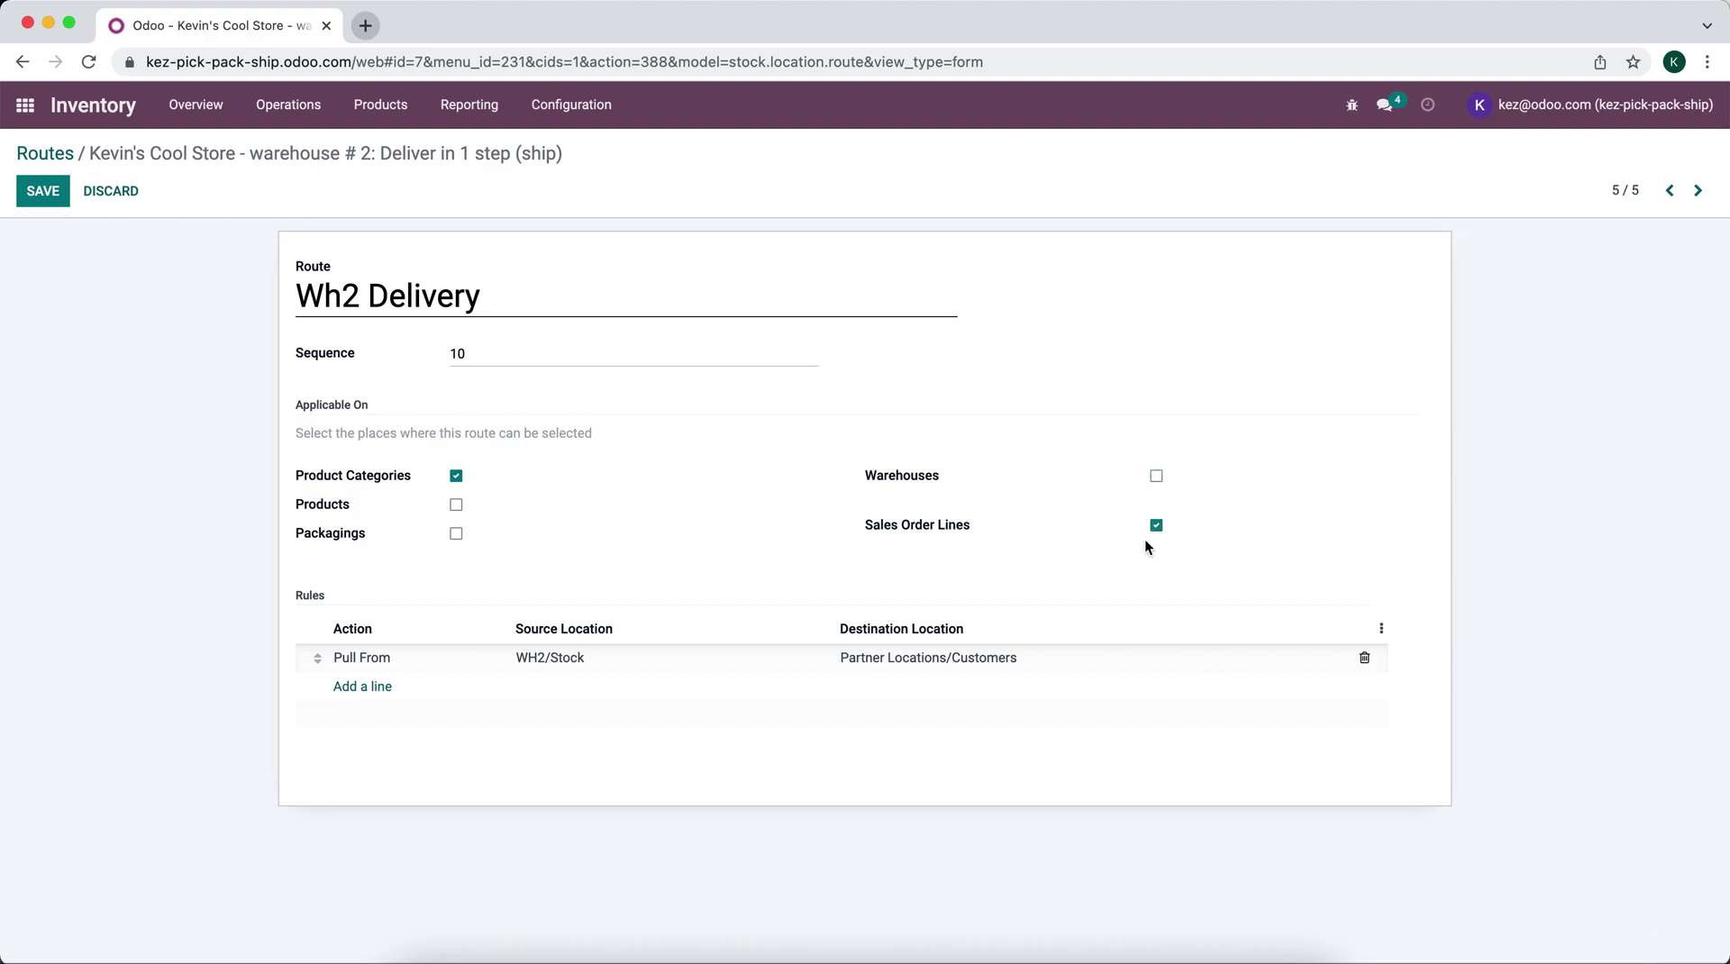
{"action": "left_click", "coordinate": [337, 301]}
{"action": "key", "text": "BackSpace"}
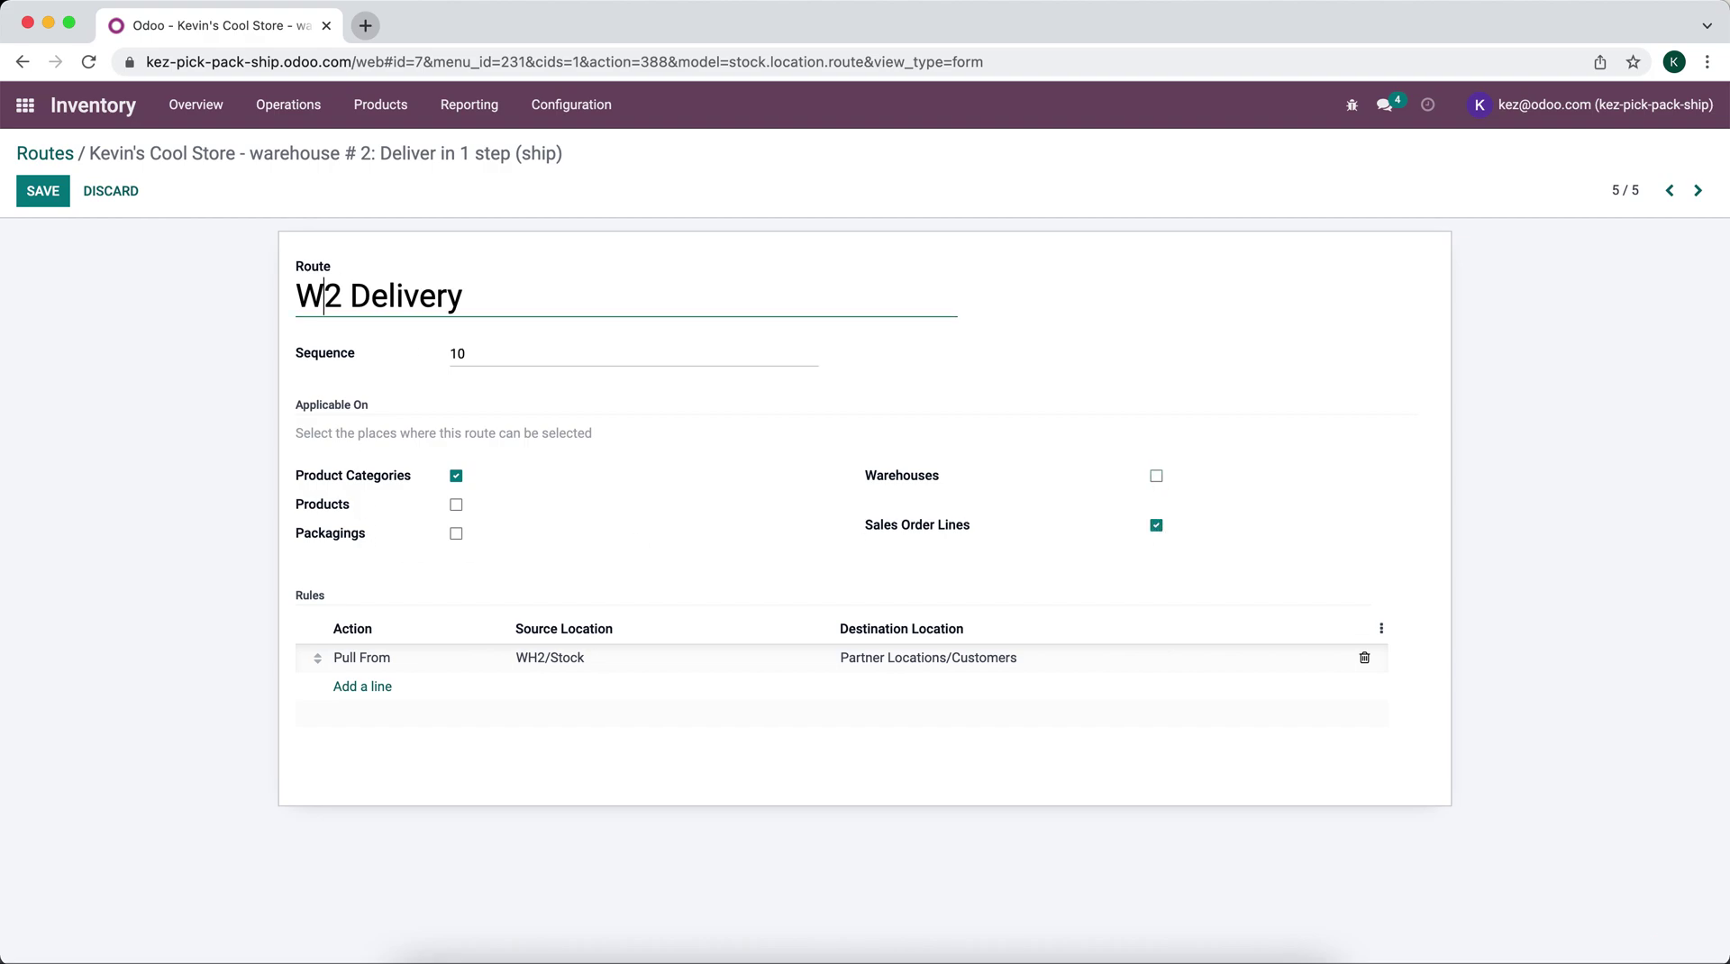
{"action": "type", "text": "H"}
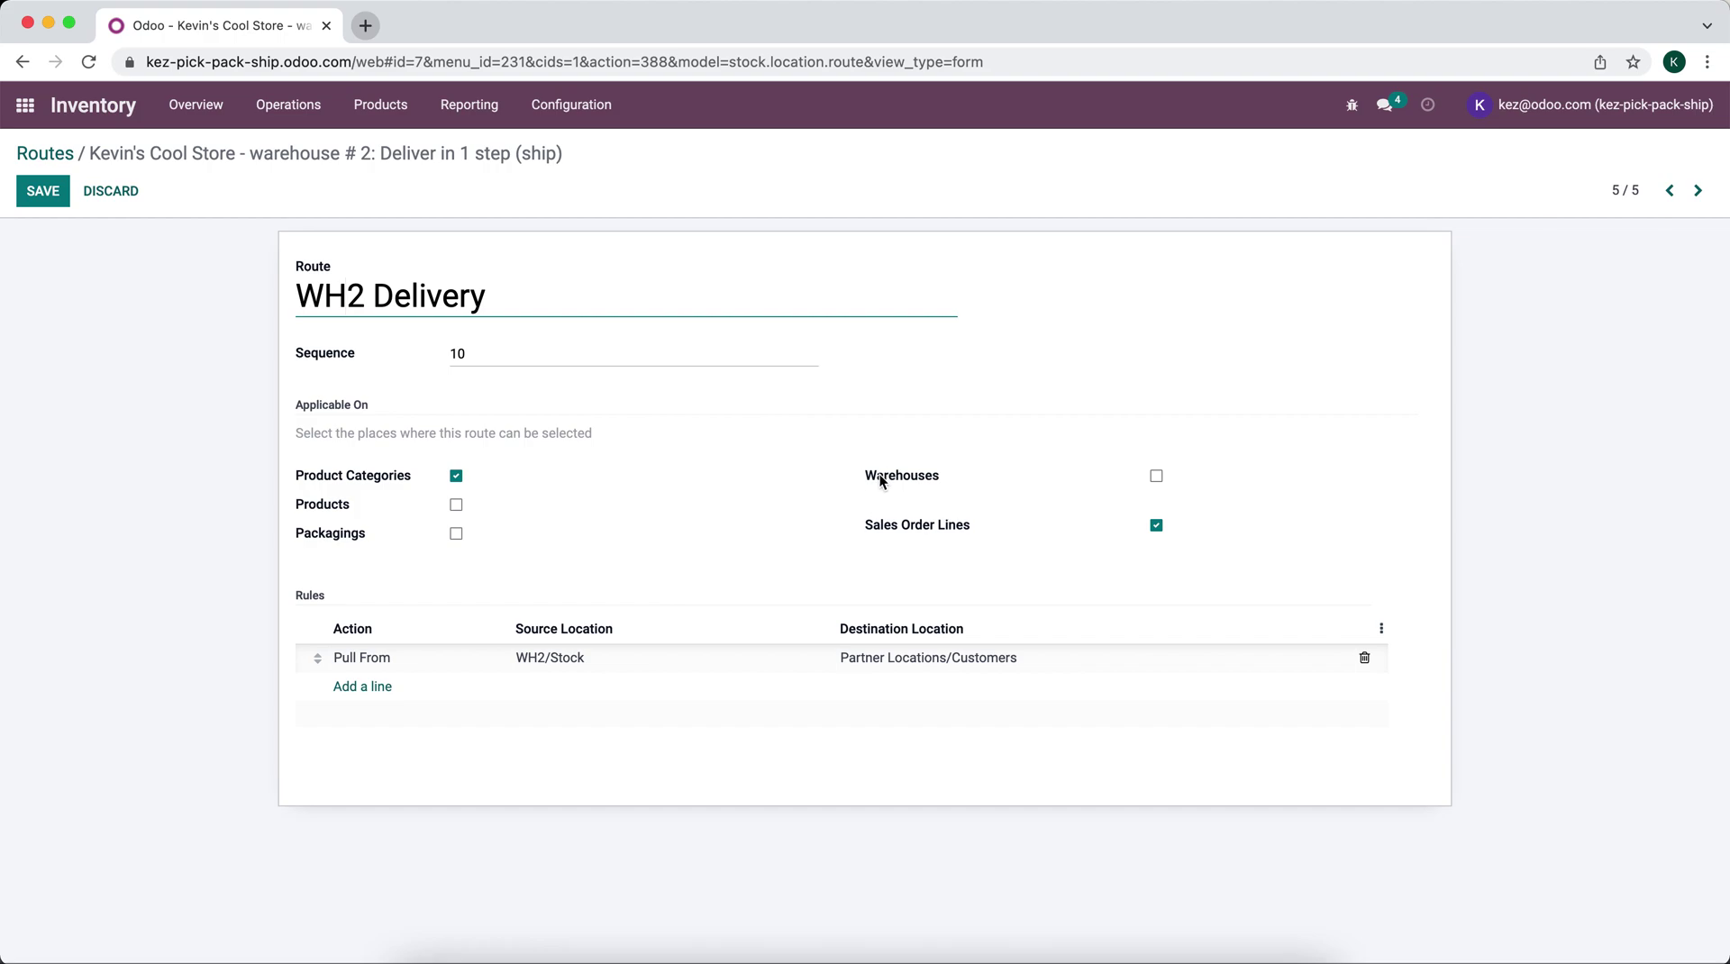
{"action": "left_click_drag", "start_coordinate": [874, 478], "coordinate": [982, 476]}
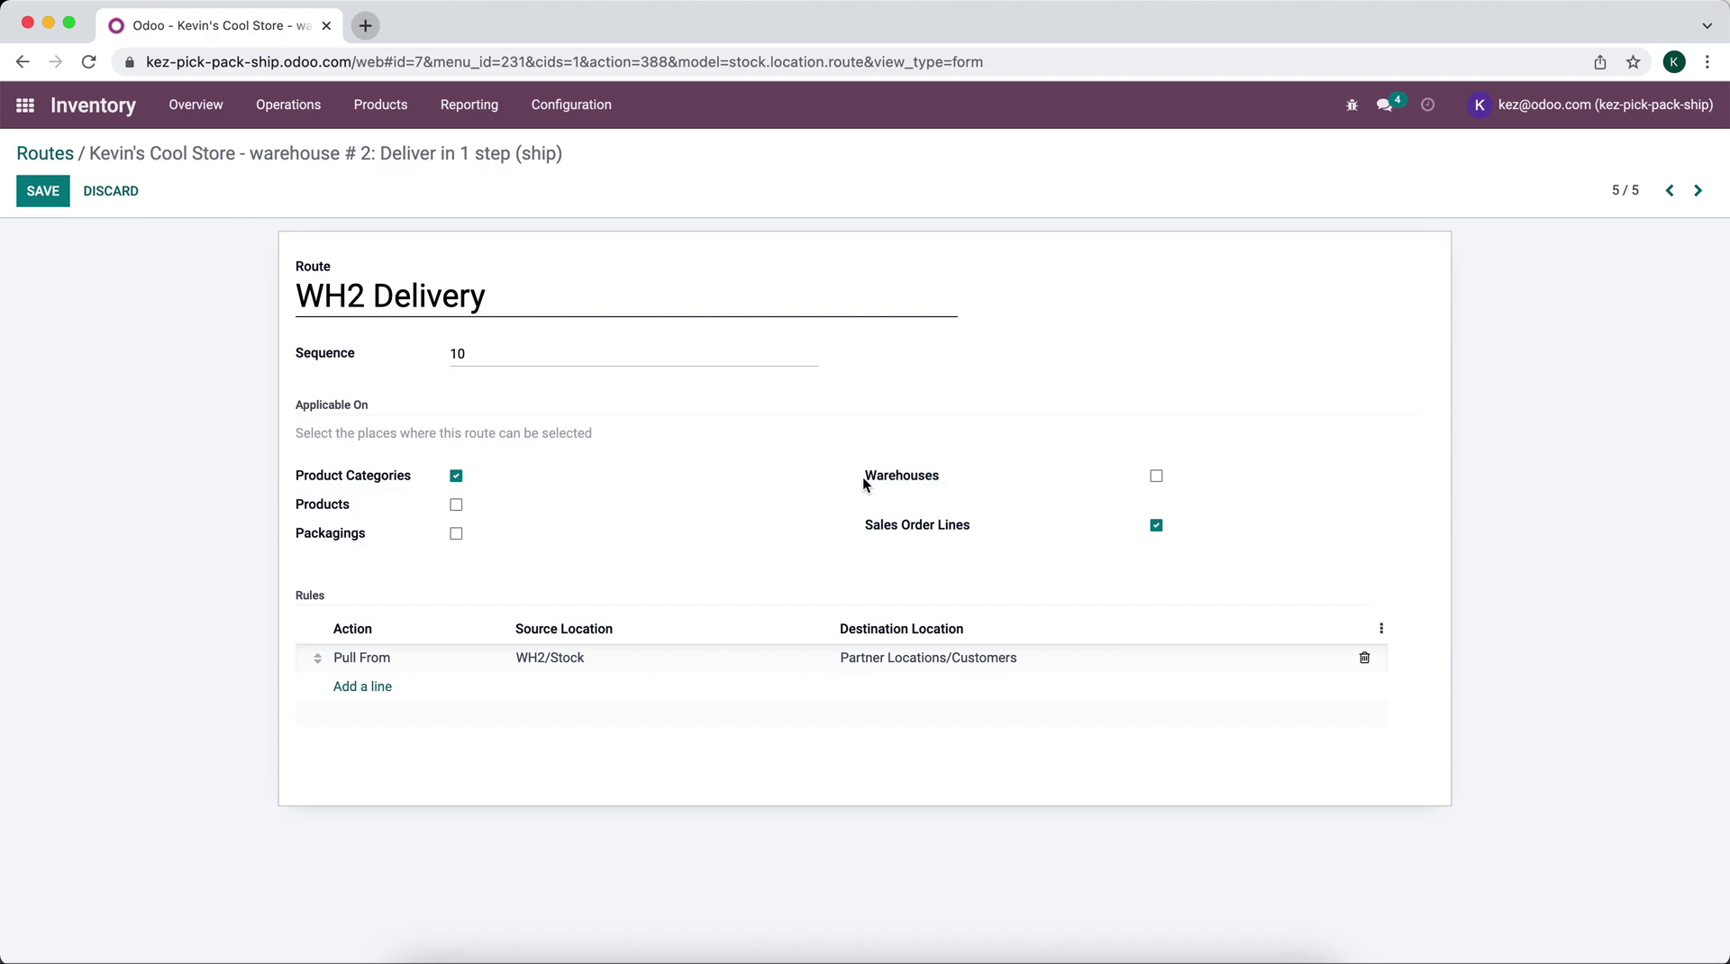
{"action": "left_click_drag", "start_coordinate": [866, 480], "coordinate": [948, 481]}
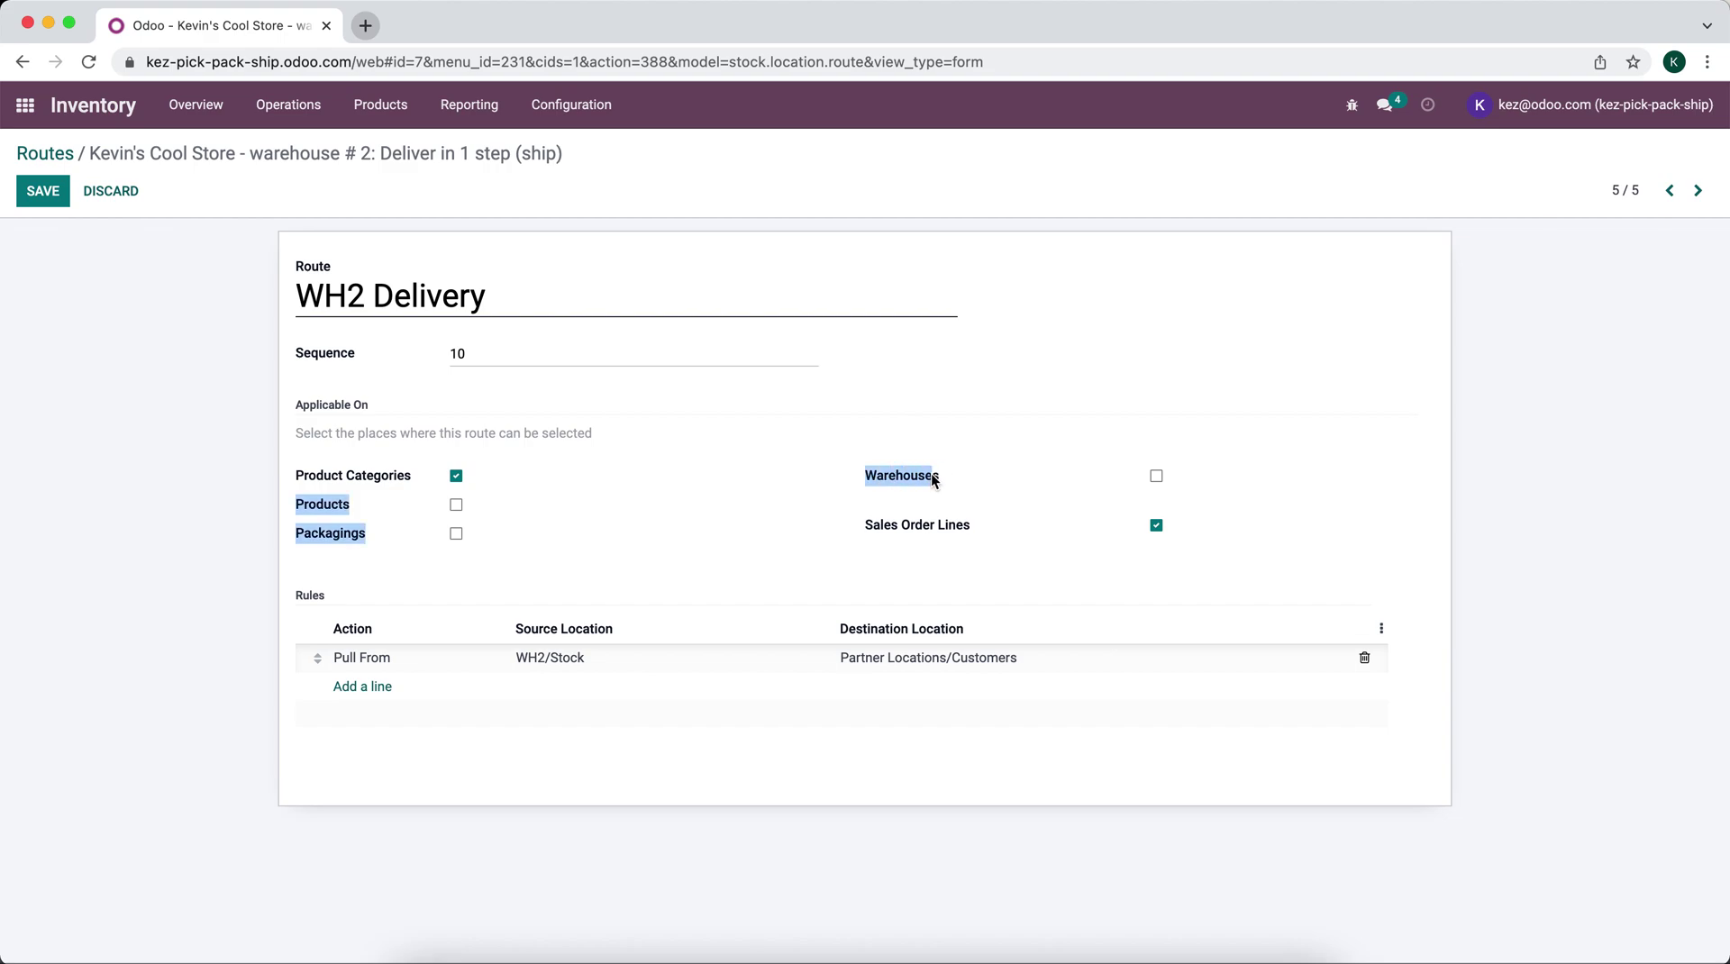
{"action": "left_click", "coordinate": [932, 473]}
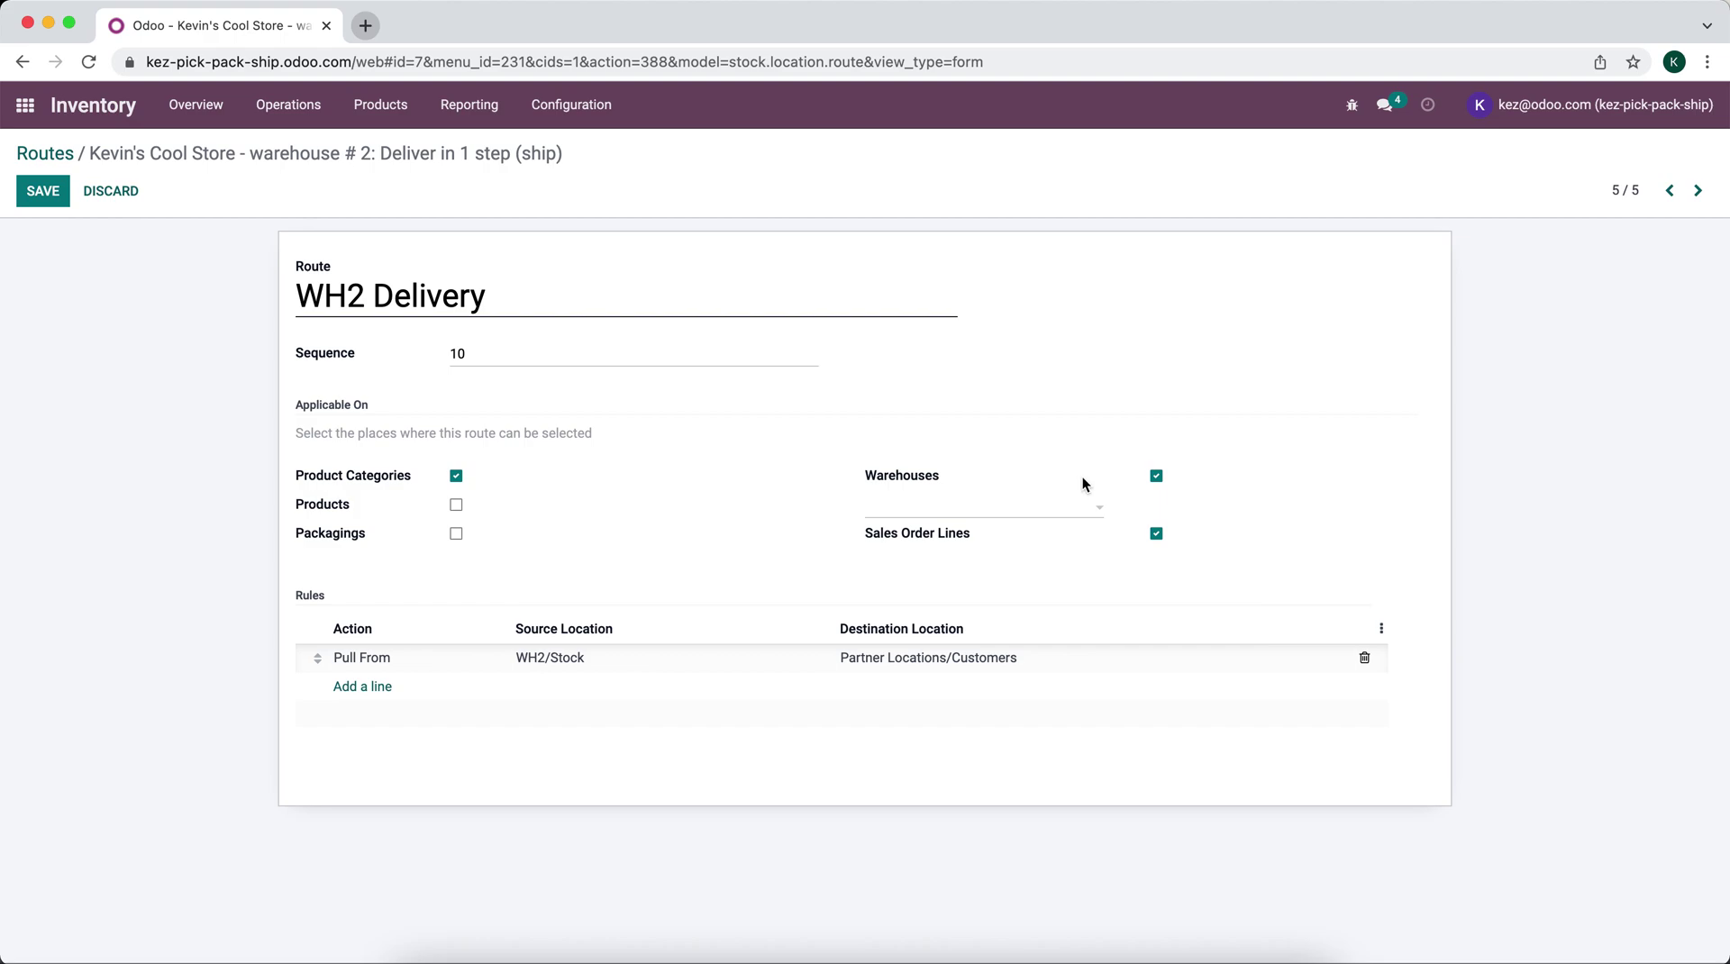
{"action": "left_click", "coordinate": [1157, 477]}
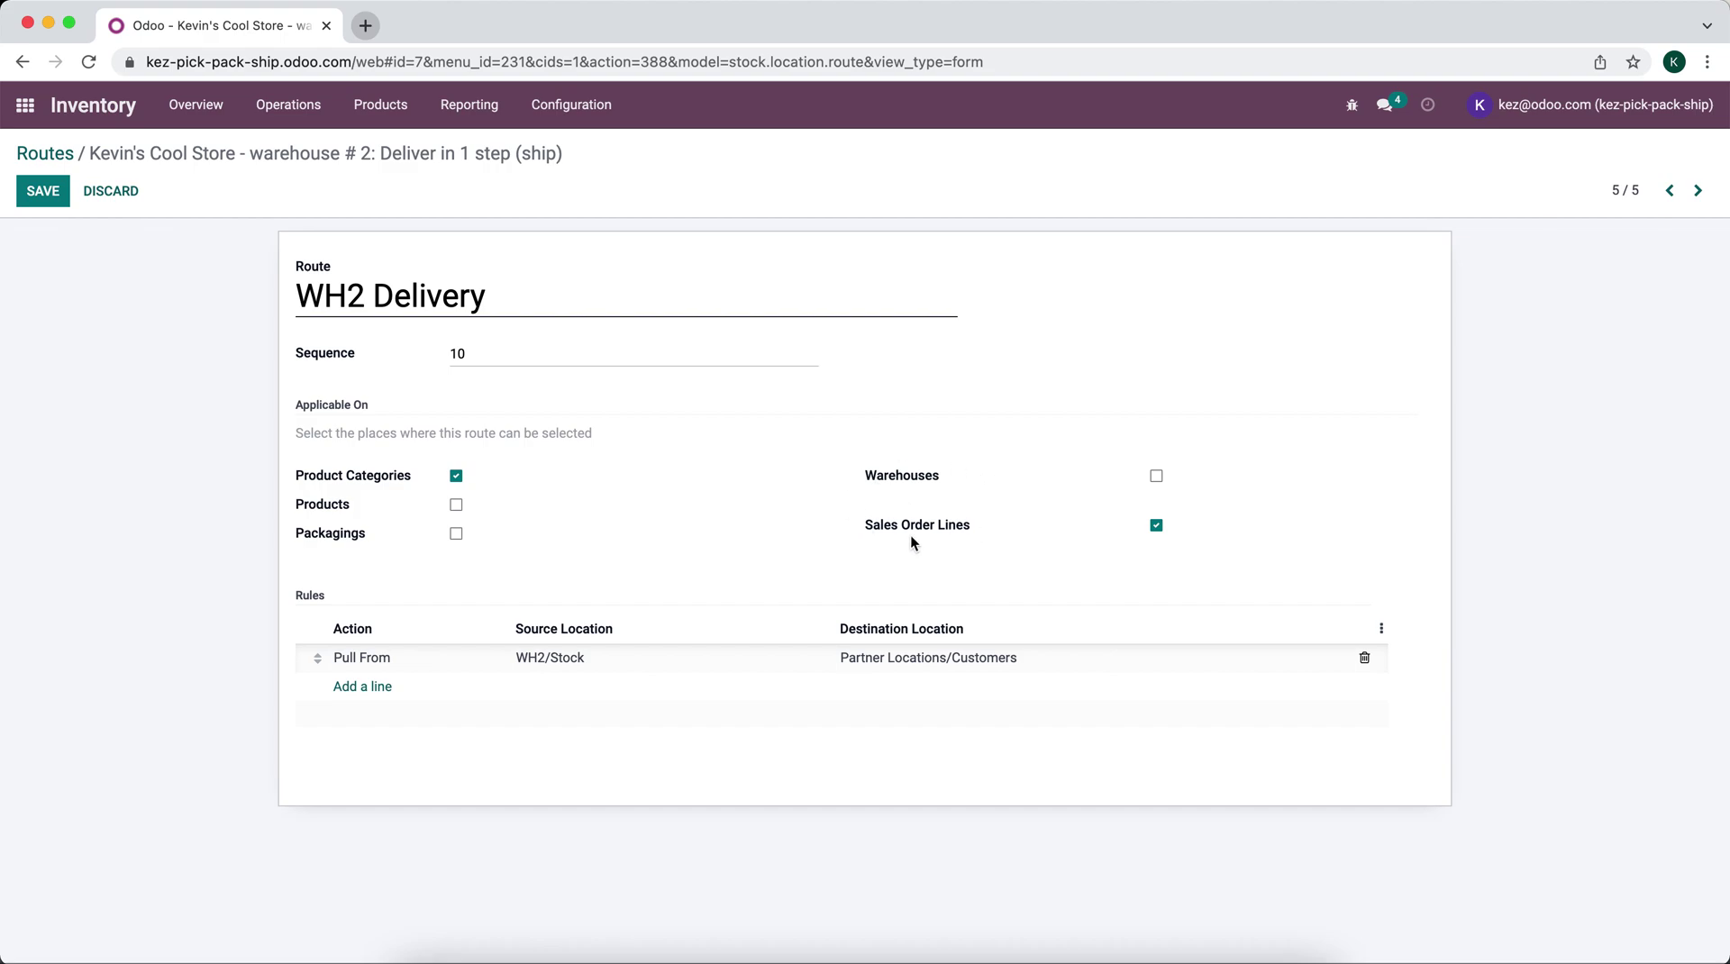
Step: Clear the warehouse from the Stock to Customers rule, save the rule, and save the route
{"action": "left_click", "coordinate": [590, 662]}
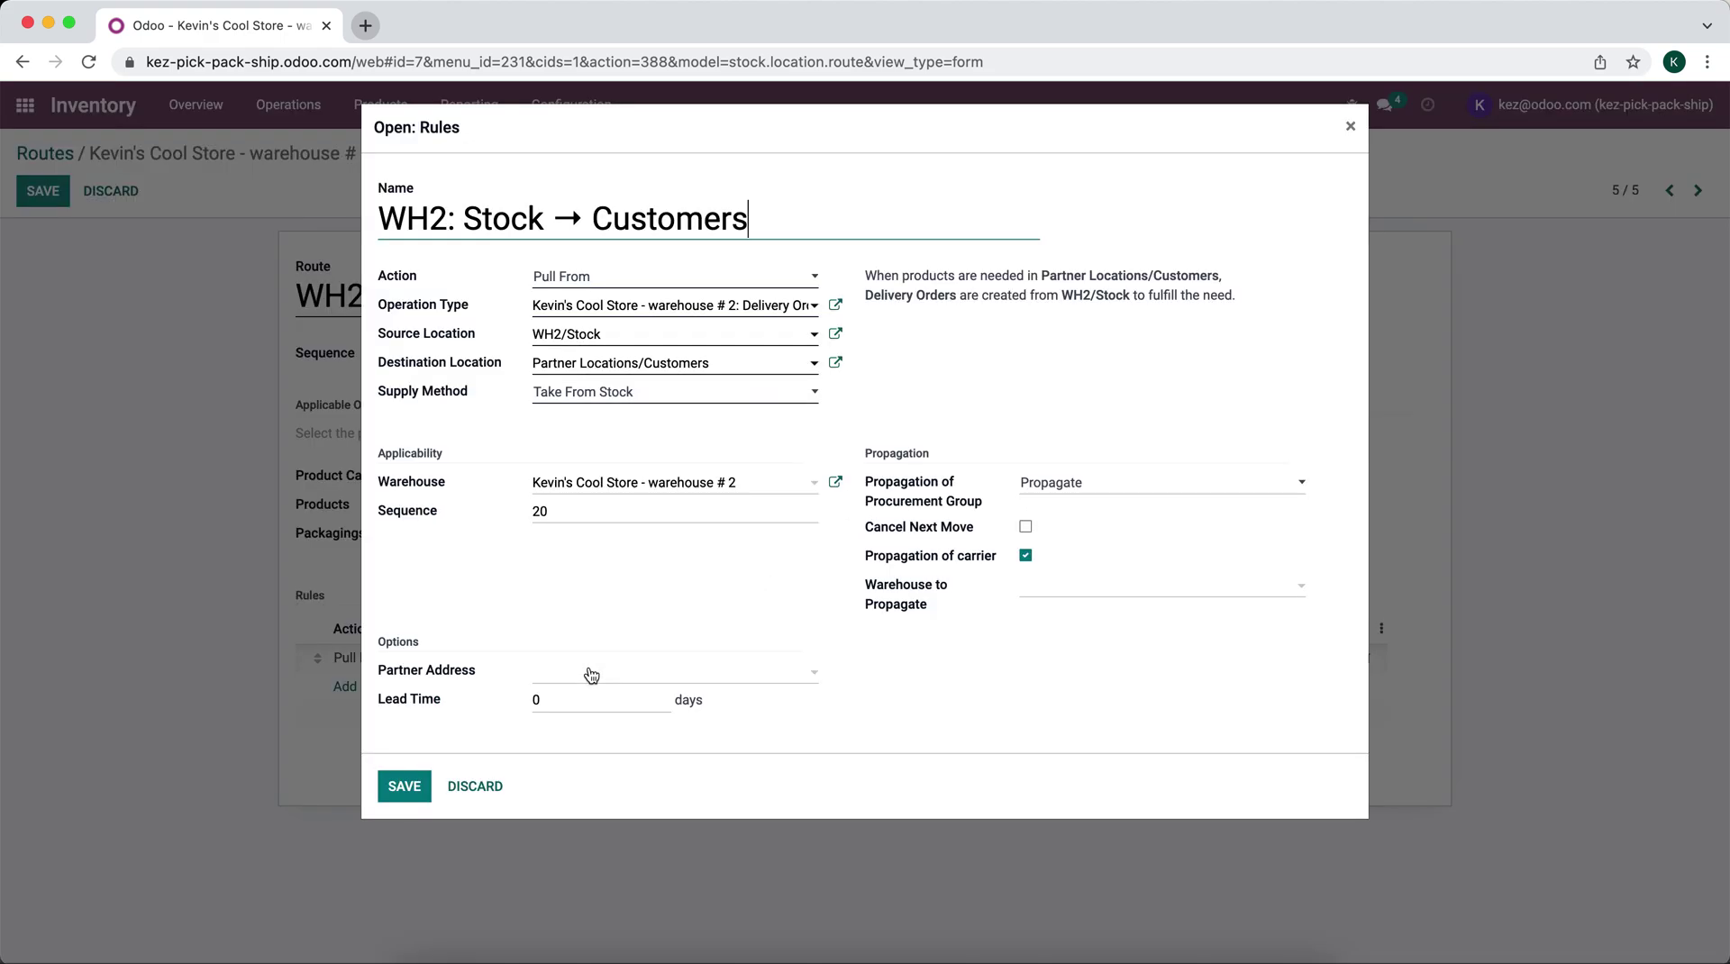
{"action": "key", "text": "super+a"}
{"action": "key", "text": "BackSpace"}
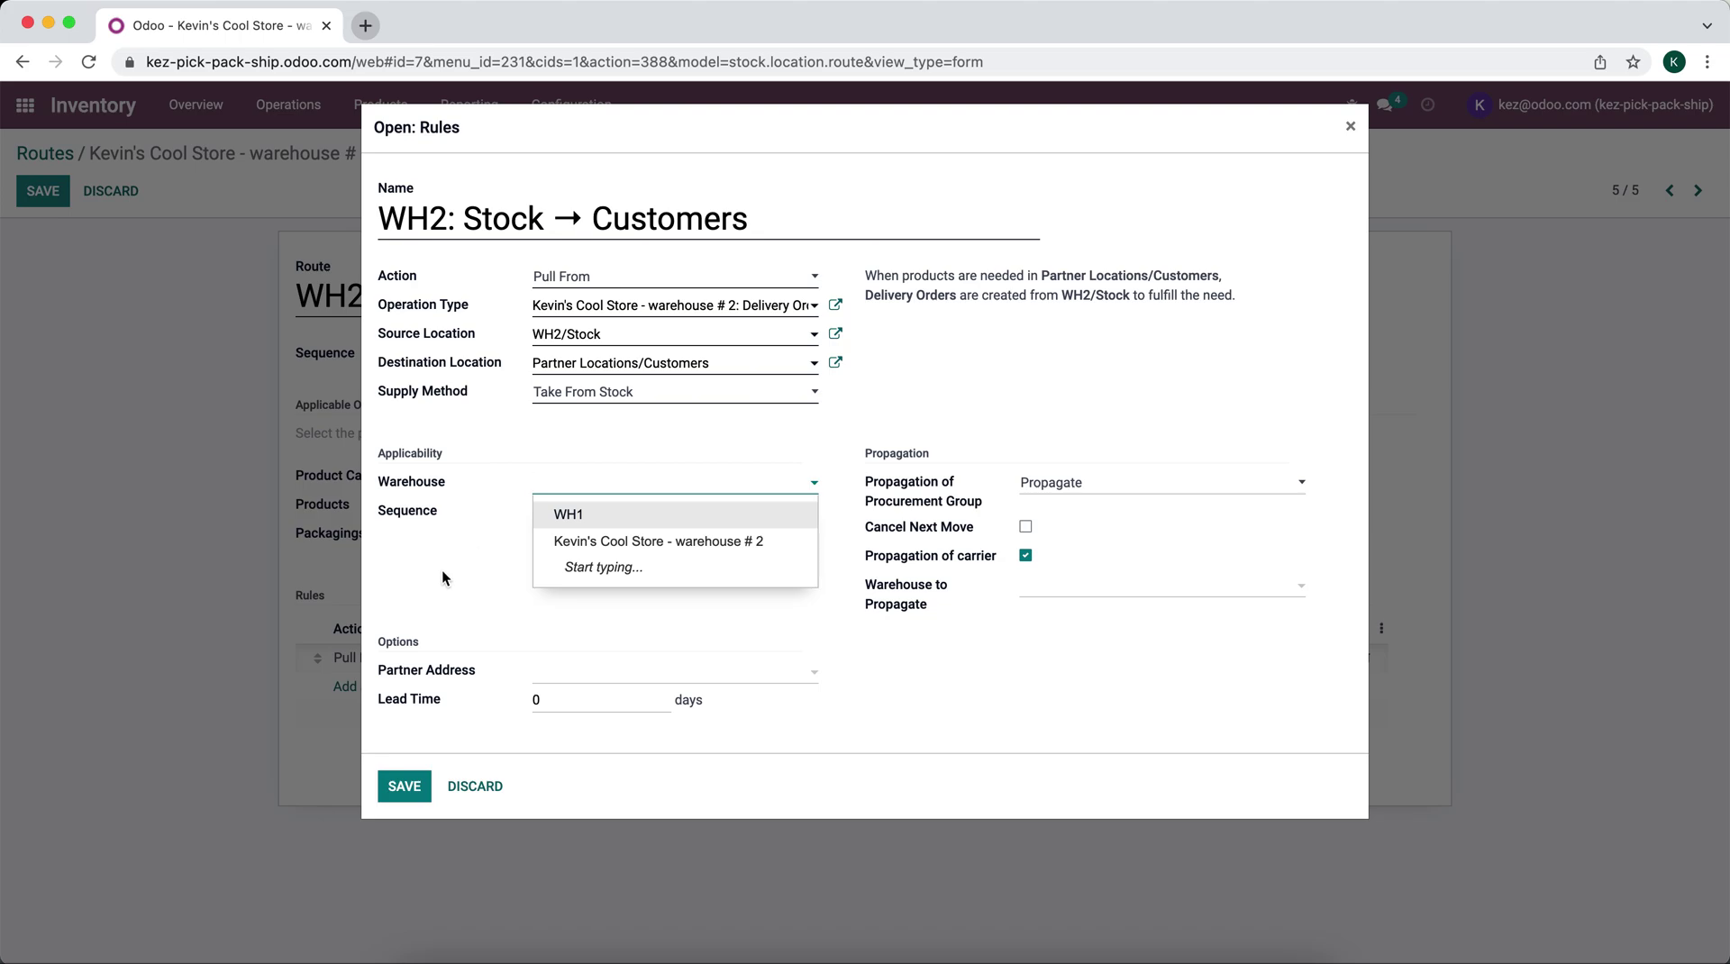
{"action": "left_click", "coordinate": [438, 578]}
{"action": "left_click", "coordinate": [401, 784]}
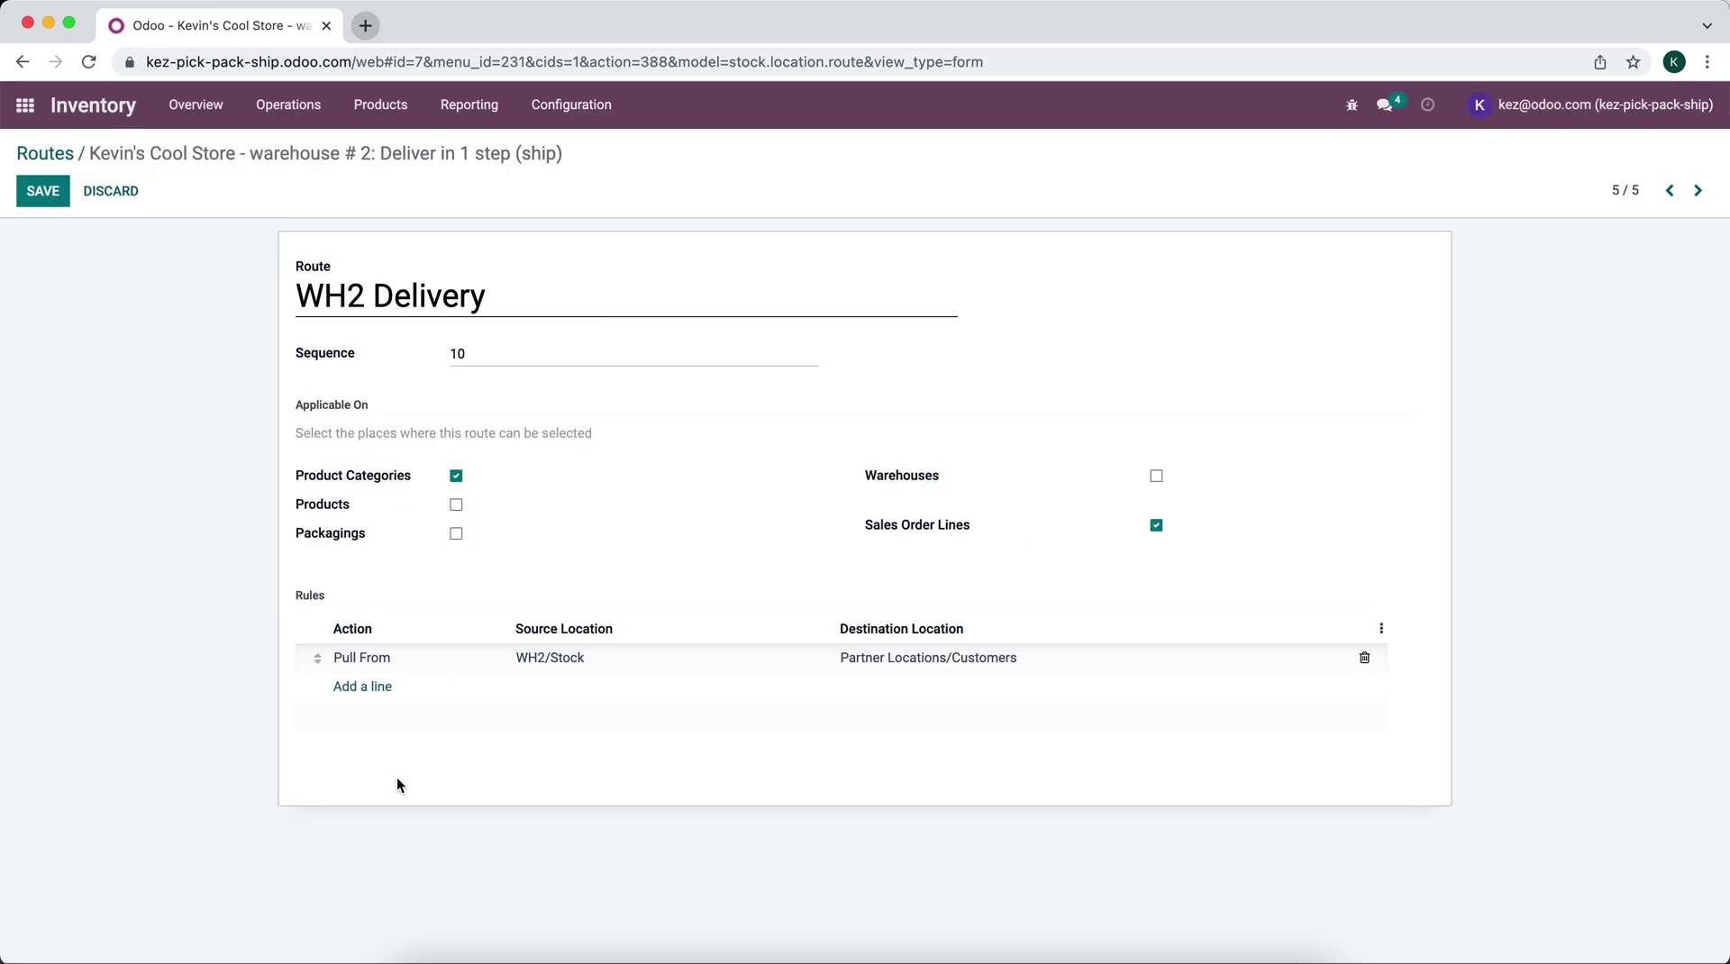
{"action": "left_click", "coordinate": [30, 199]}
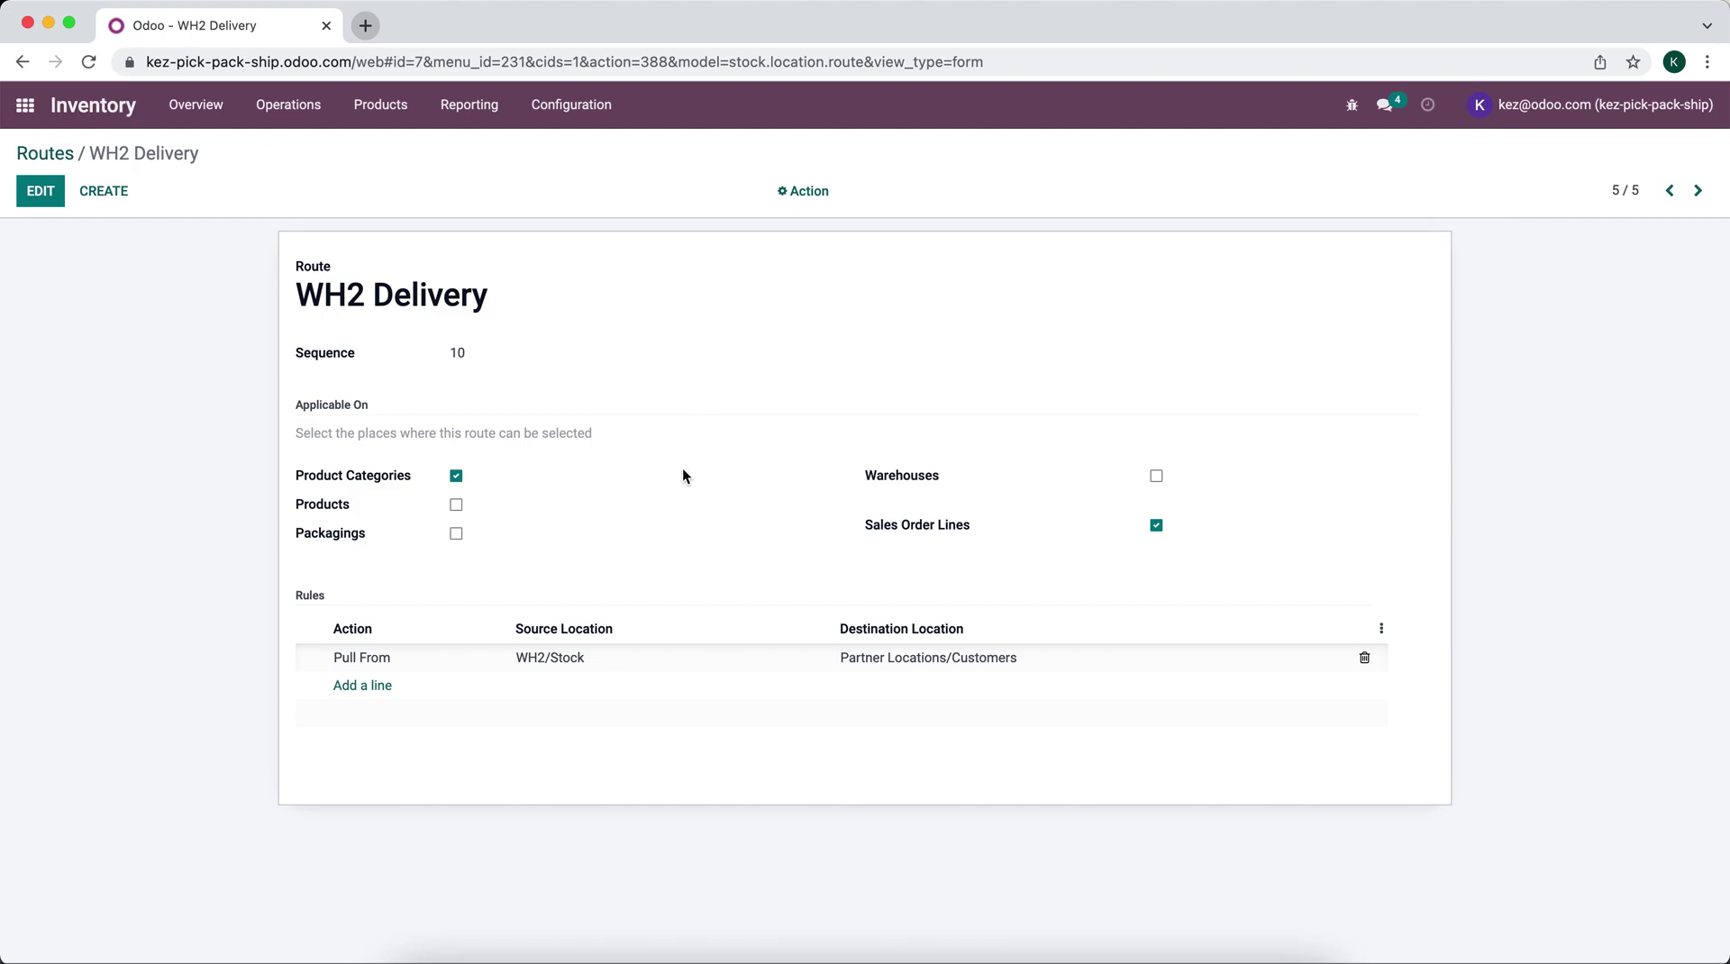
Step: Start a new quotation in Sales and select the customer
{"action": "left_click", "coordinate": [25, 105]}
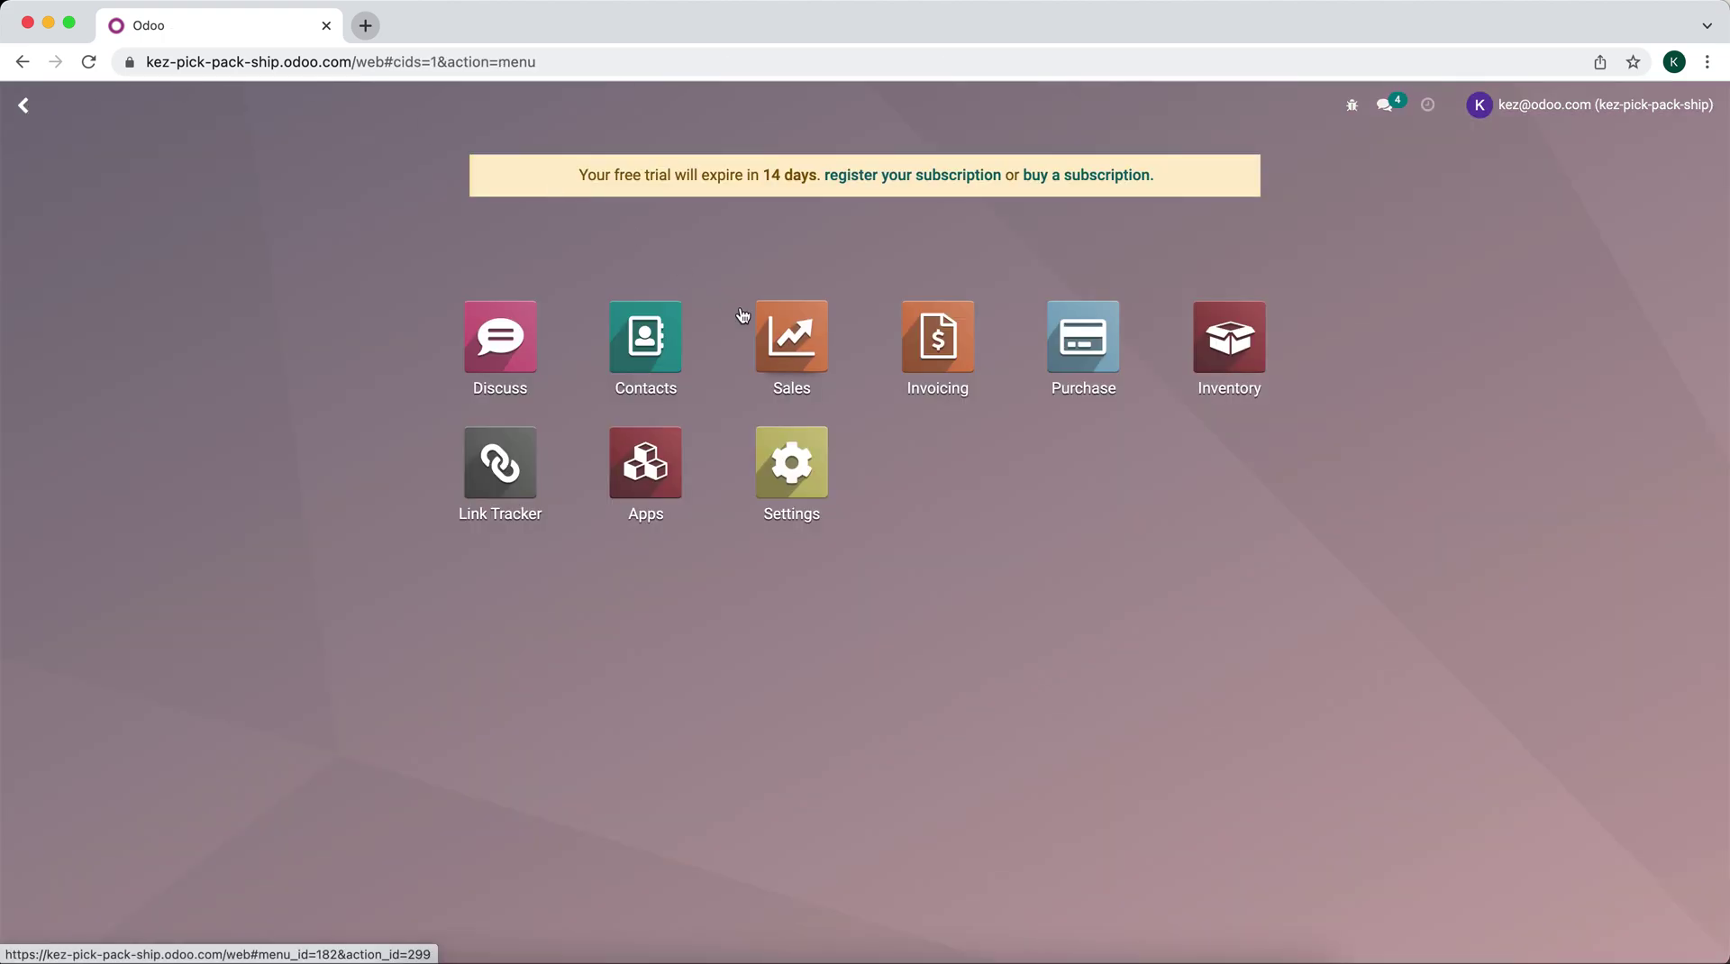
{"action": "left_click", "coordinate": [784, 329]}
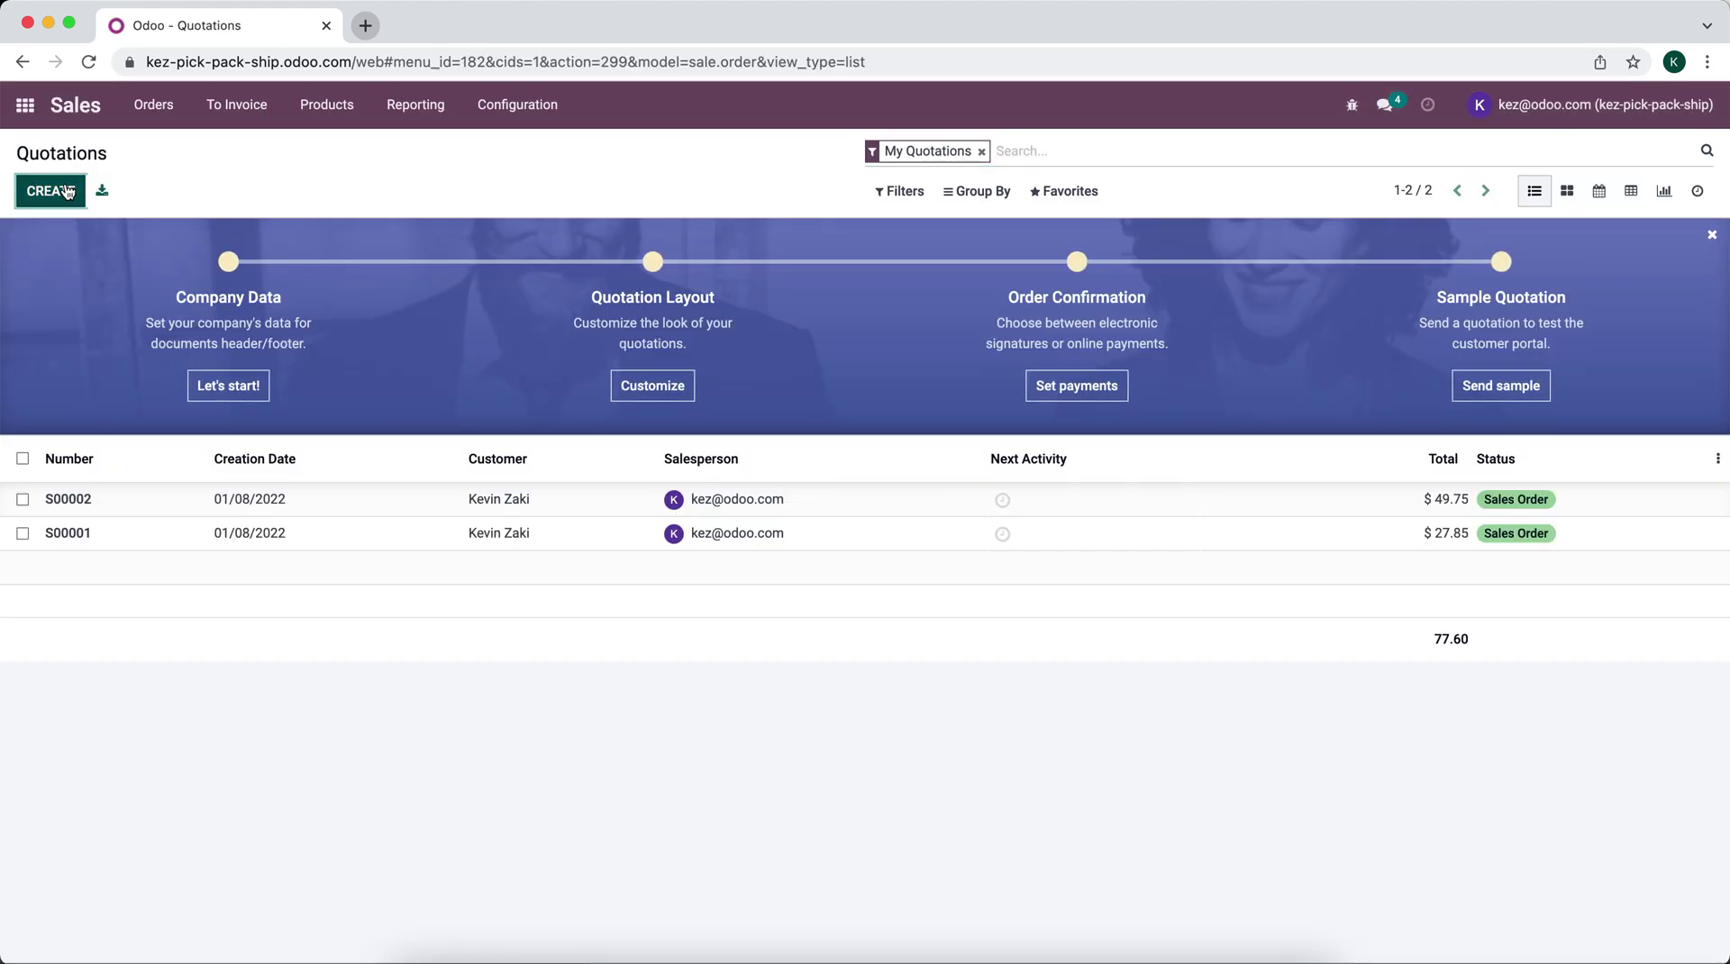
{"action": "left_click", "coordinate": [66, 192]}
{"action": "left_click", "coordinate": [382, 417]}
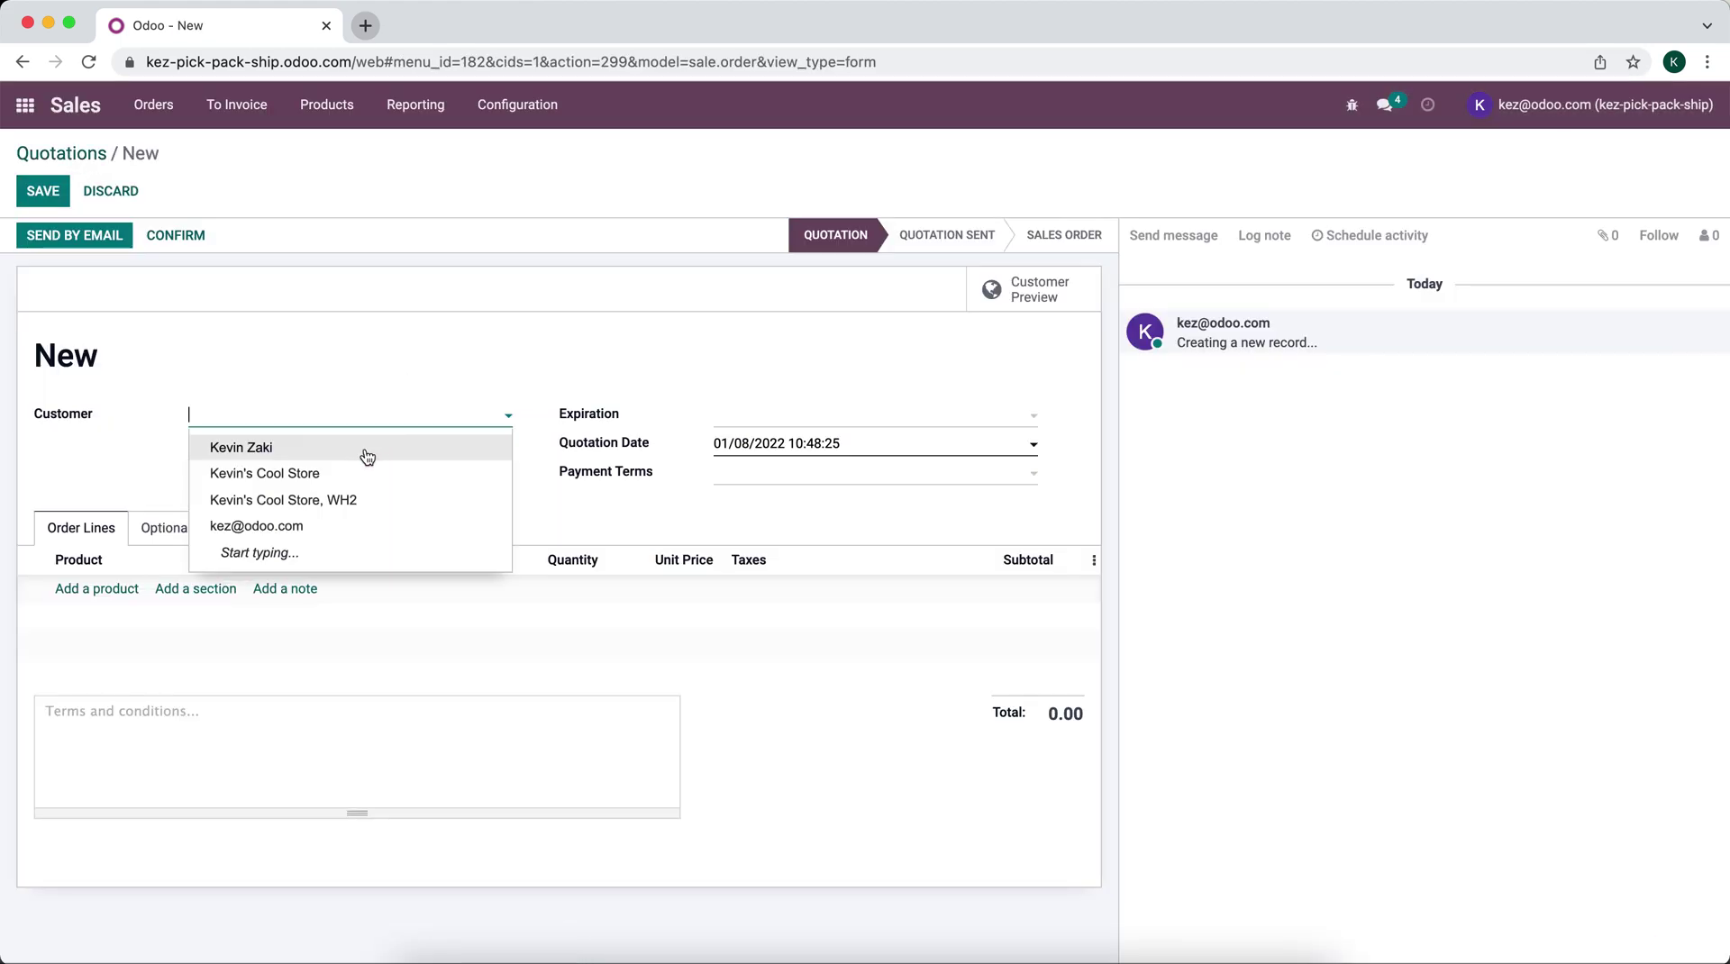
{"action": "left_click", "coordinate": [367, 457]}
Step: Add Product A, Product B and Product C as three order lines
{"action": "left_click", "coordinate": [85, 590]}
{"action": "left_click", "coordinate": [131, 593]}
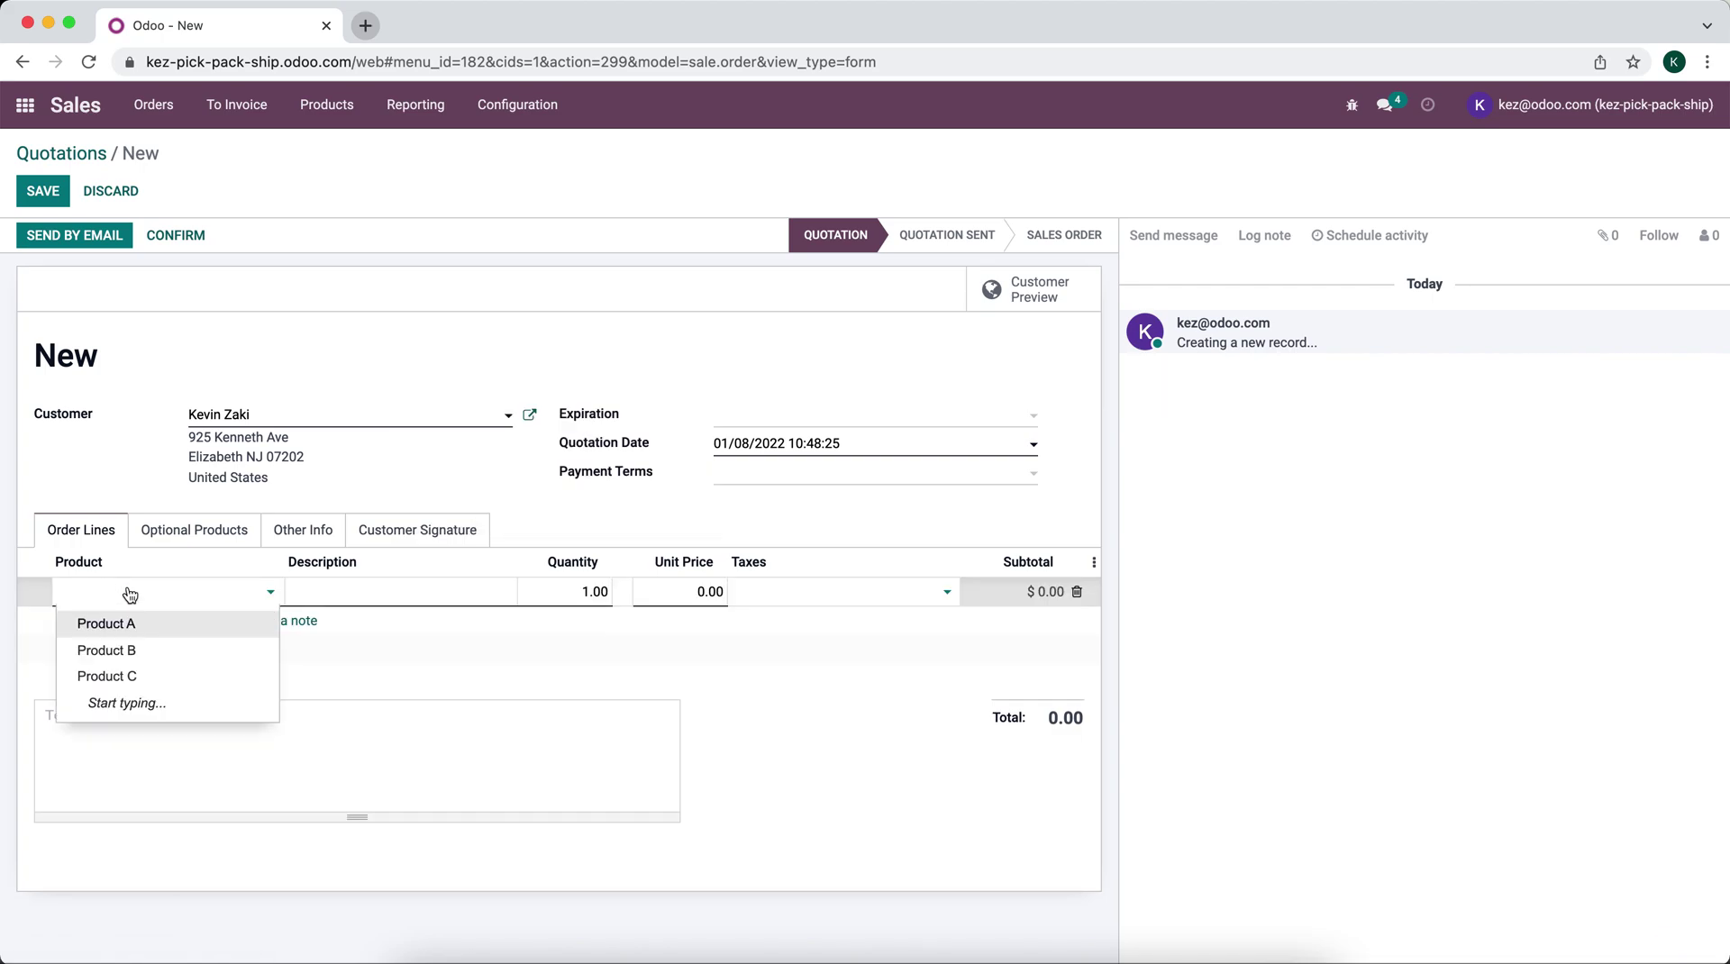
{"action": "left_click", "coordinate": [132, 626]}
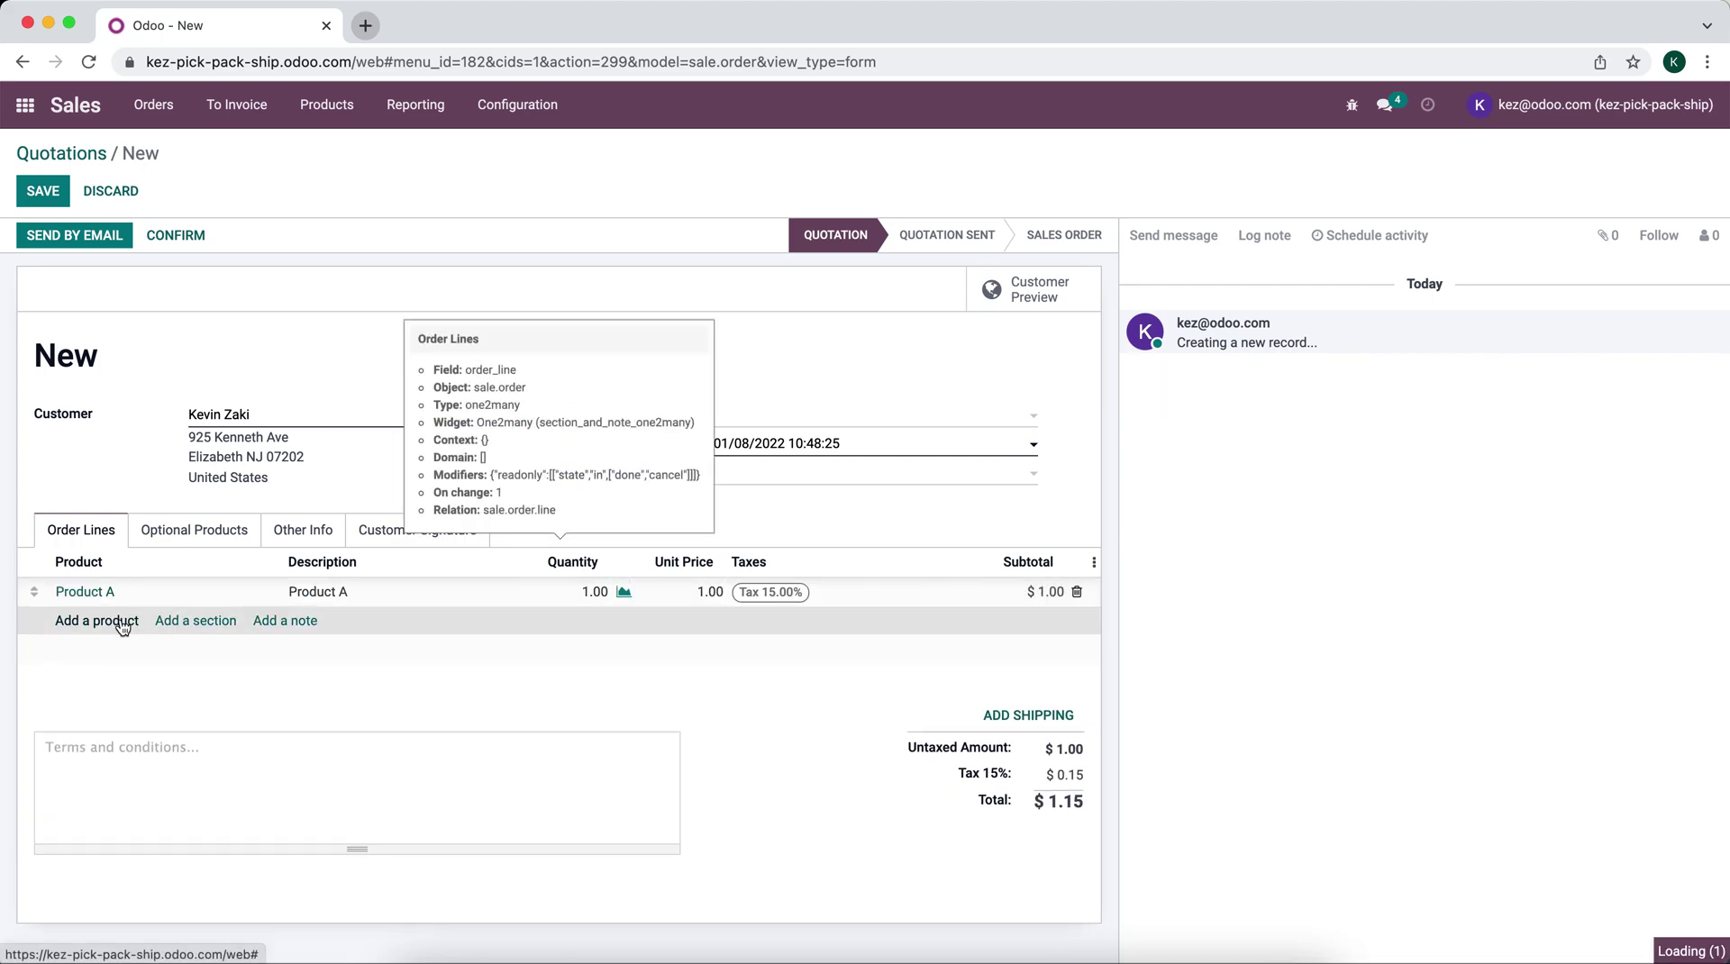
{"action": "left_click", "coordinate": [124, 622]}
{"action": "left_click", "coordinate": [134, 681]}
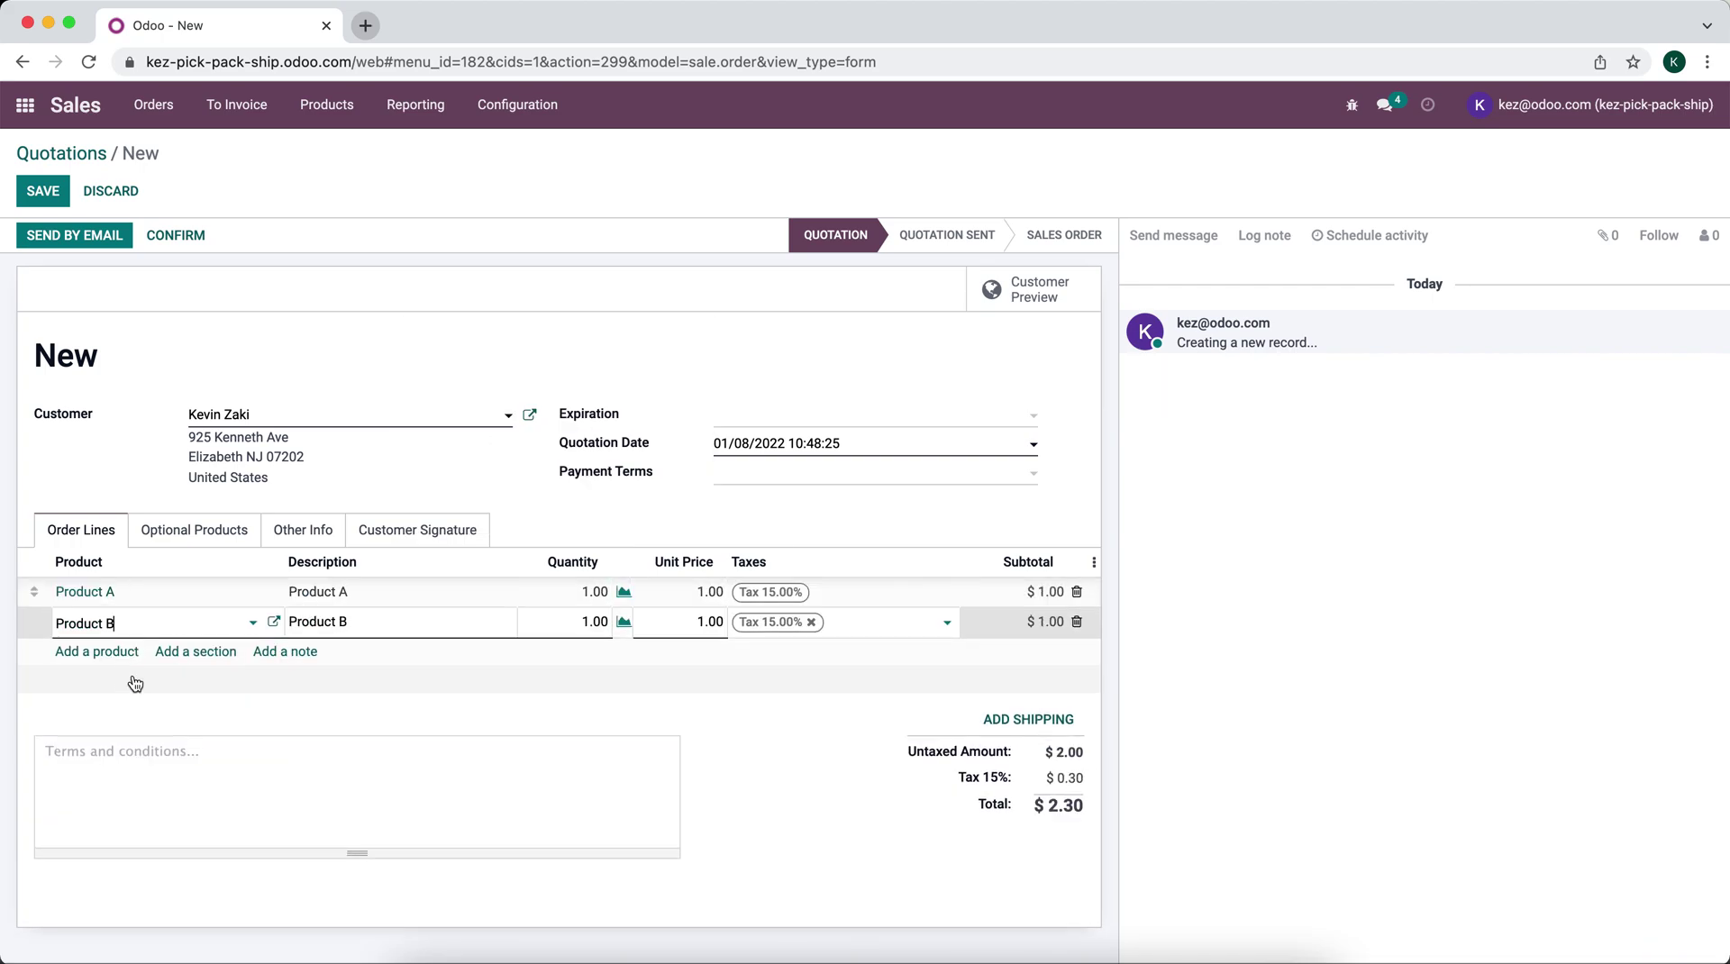
{"action": "left_click", "coordinate": [124, 652]}
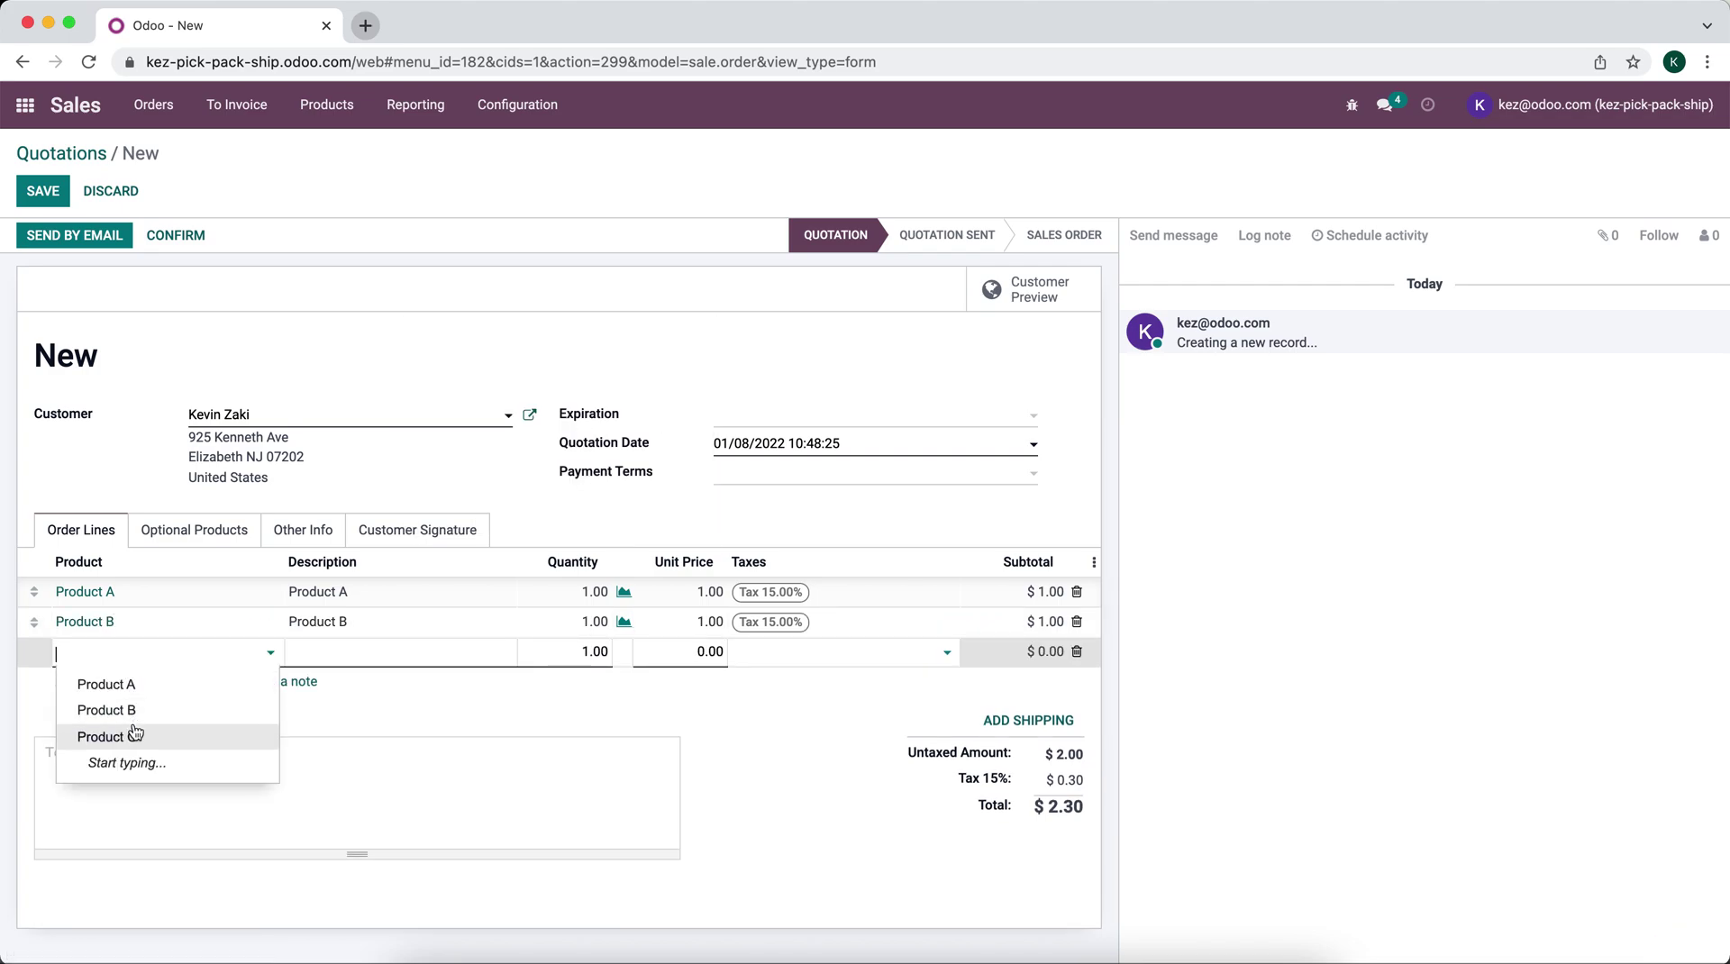
{"action": "left_click", "coordinate": [133, 737]}
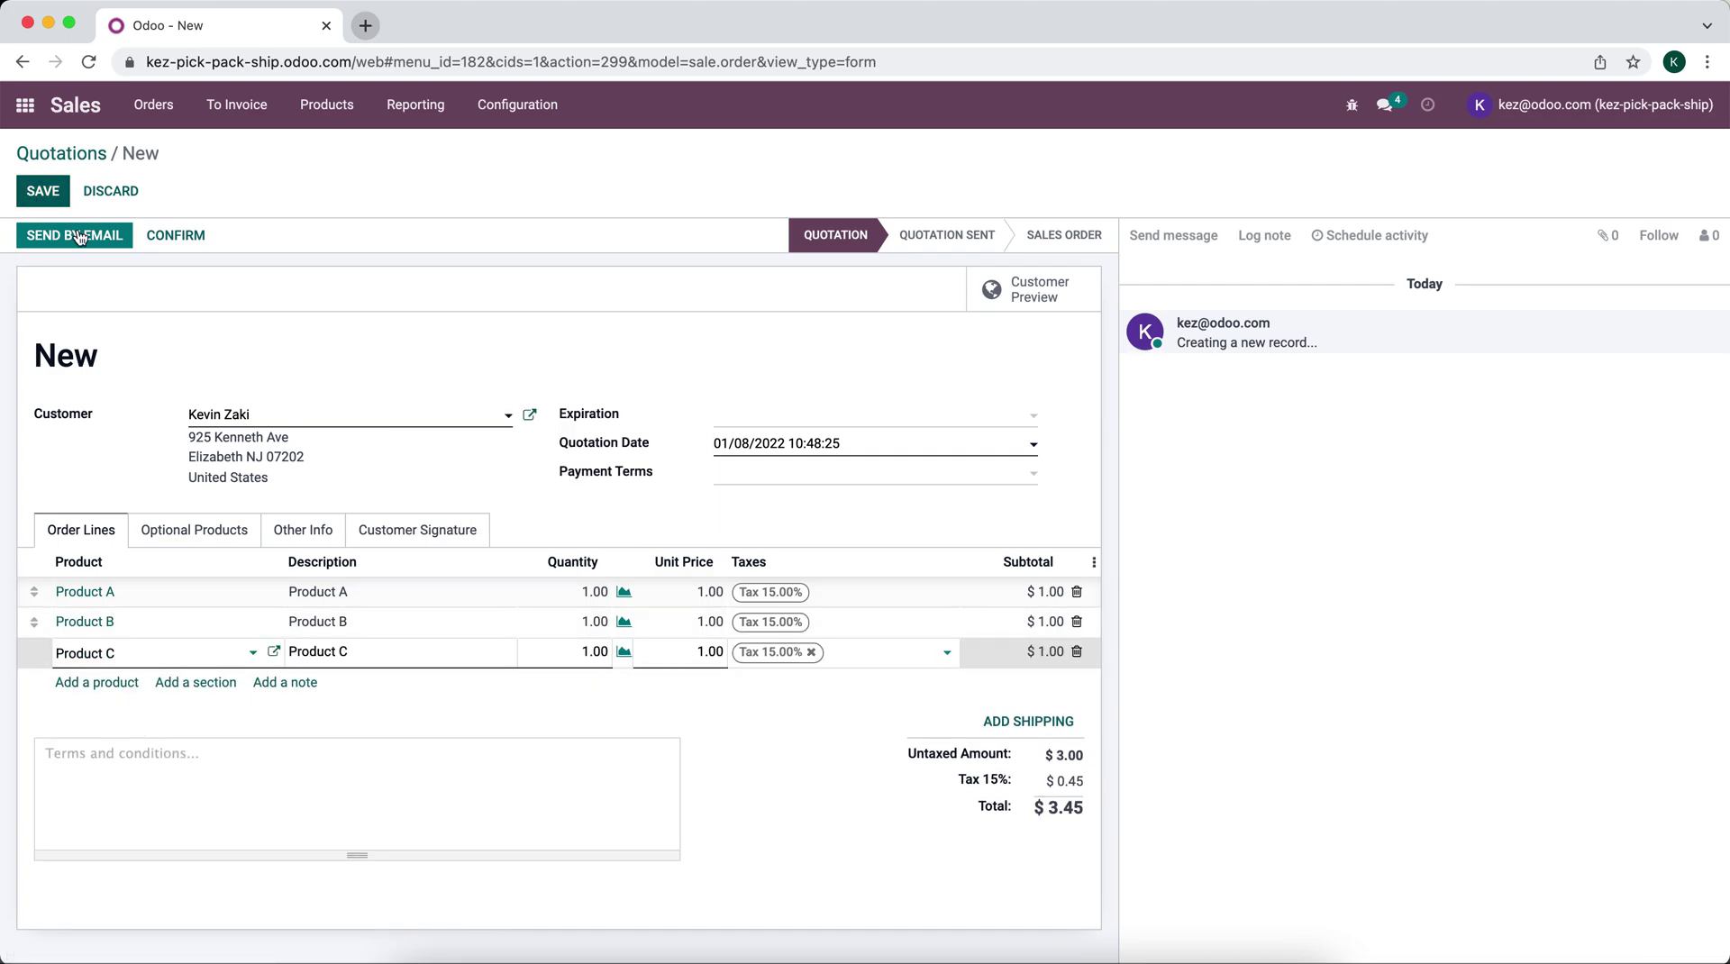
{"action": "left_click", "coordinate": [127, 479]}
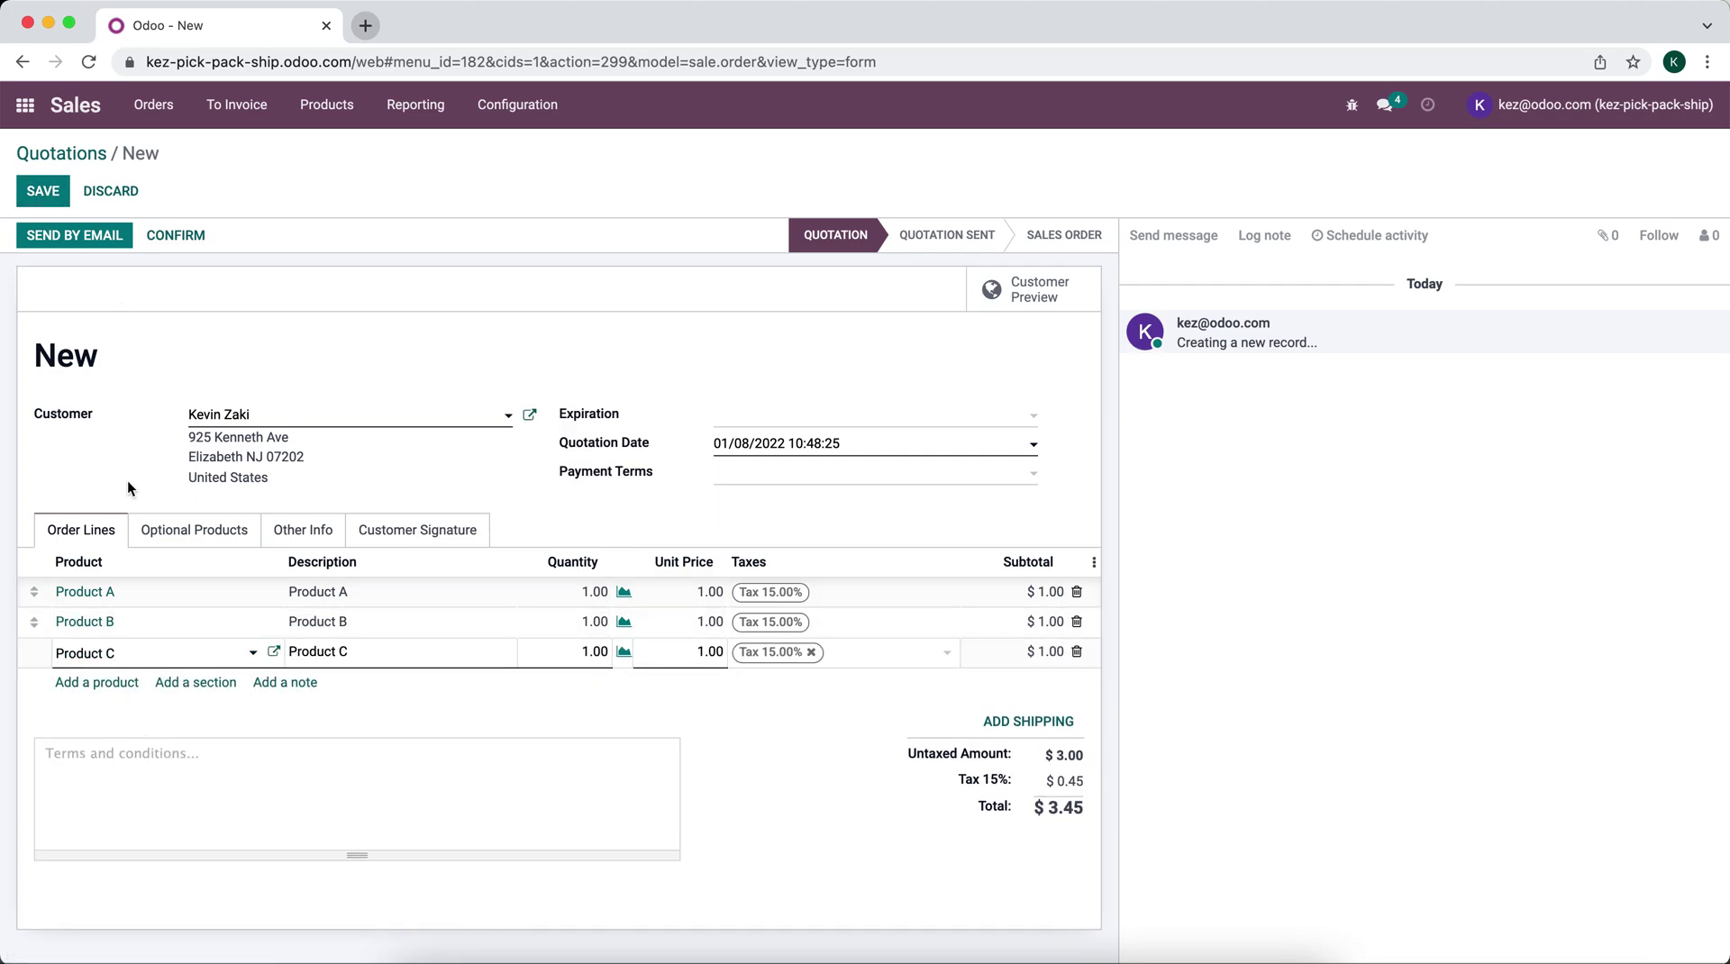
{"action": "left_click", "coordinate": [296, 534]}
Step: Enable the optional Route column on the quotation's order lines
{"action": "scroll", "coordinate": [270, 766], "scroll_direction": "down", "scroll_amount": 1}
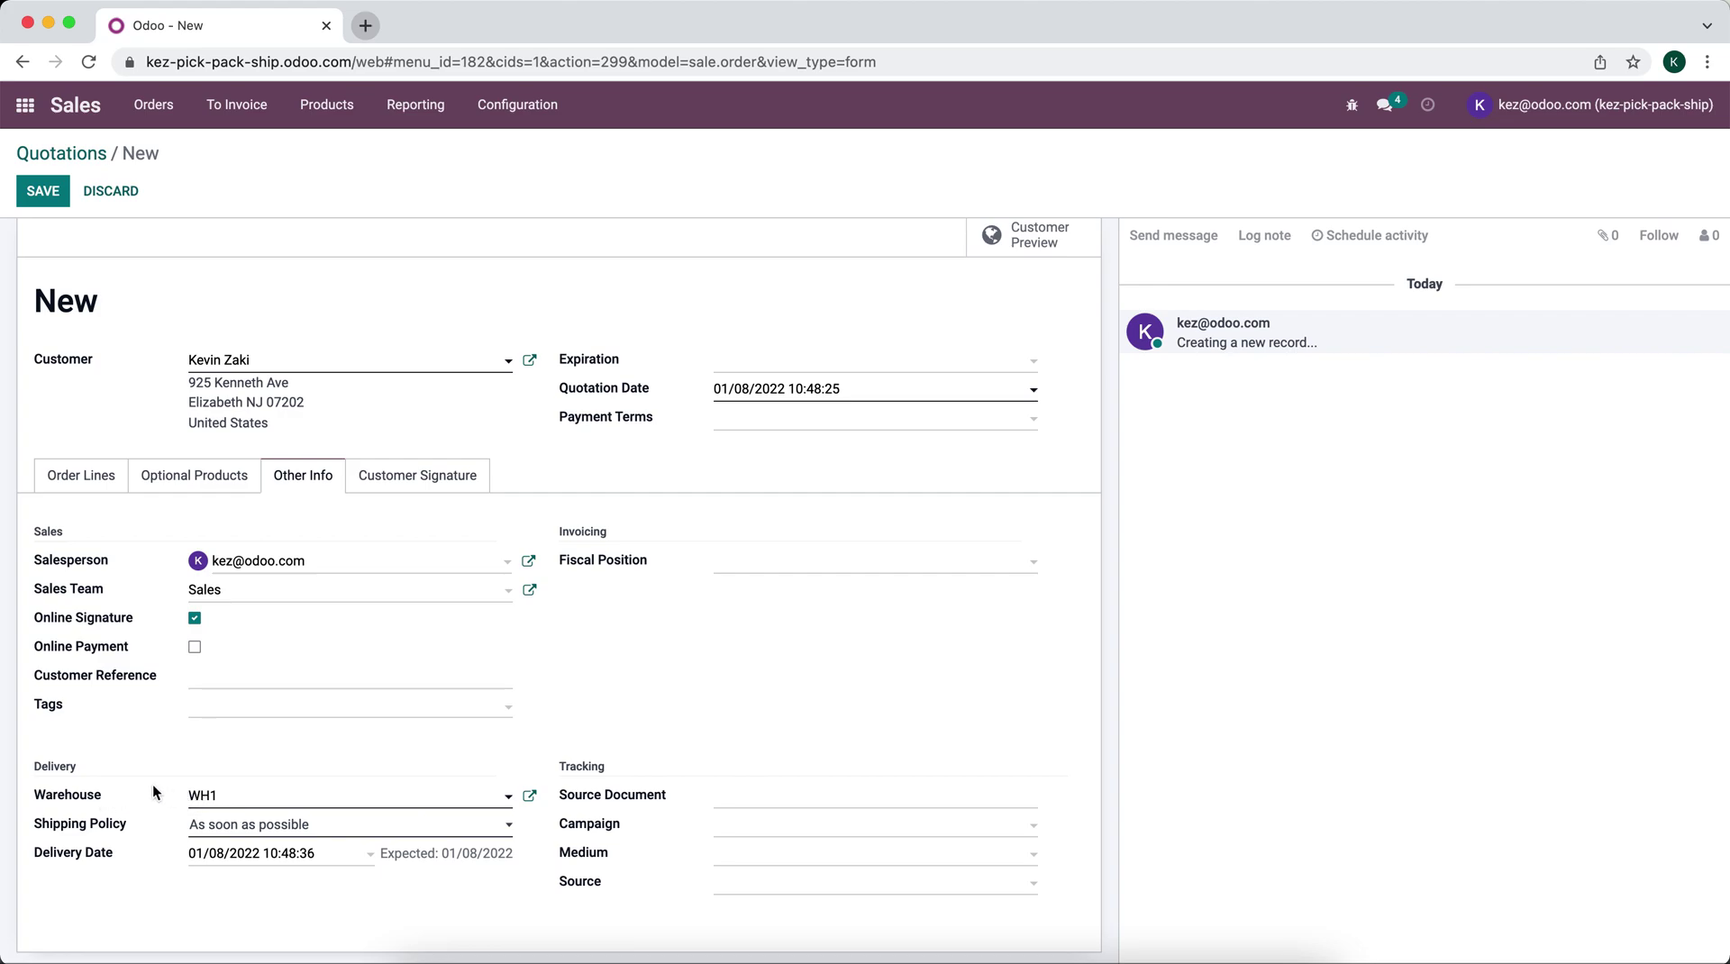
{"action": "left_click", "coordinate": [91, 478]}
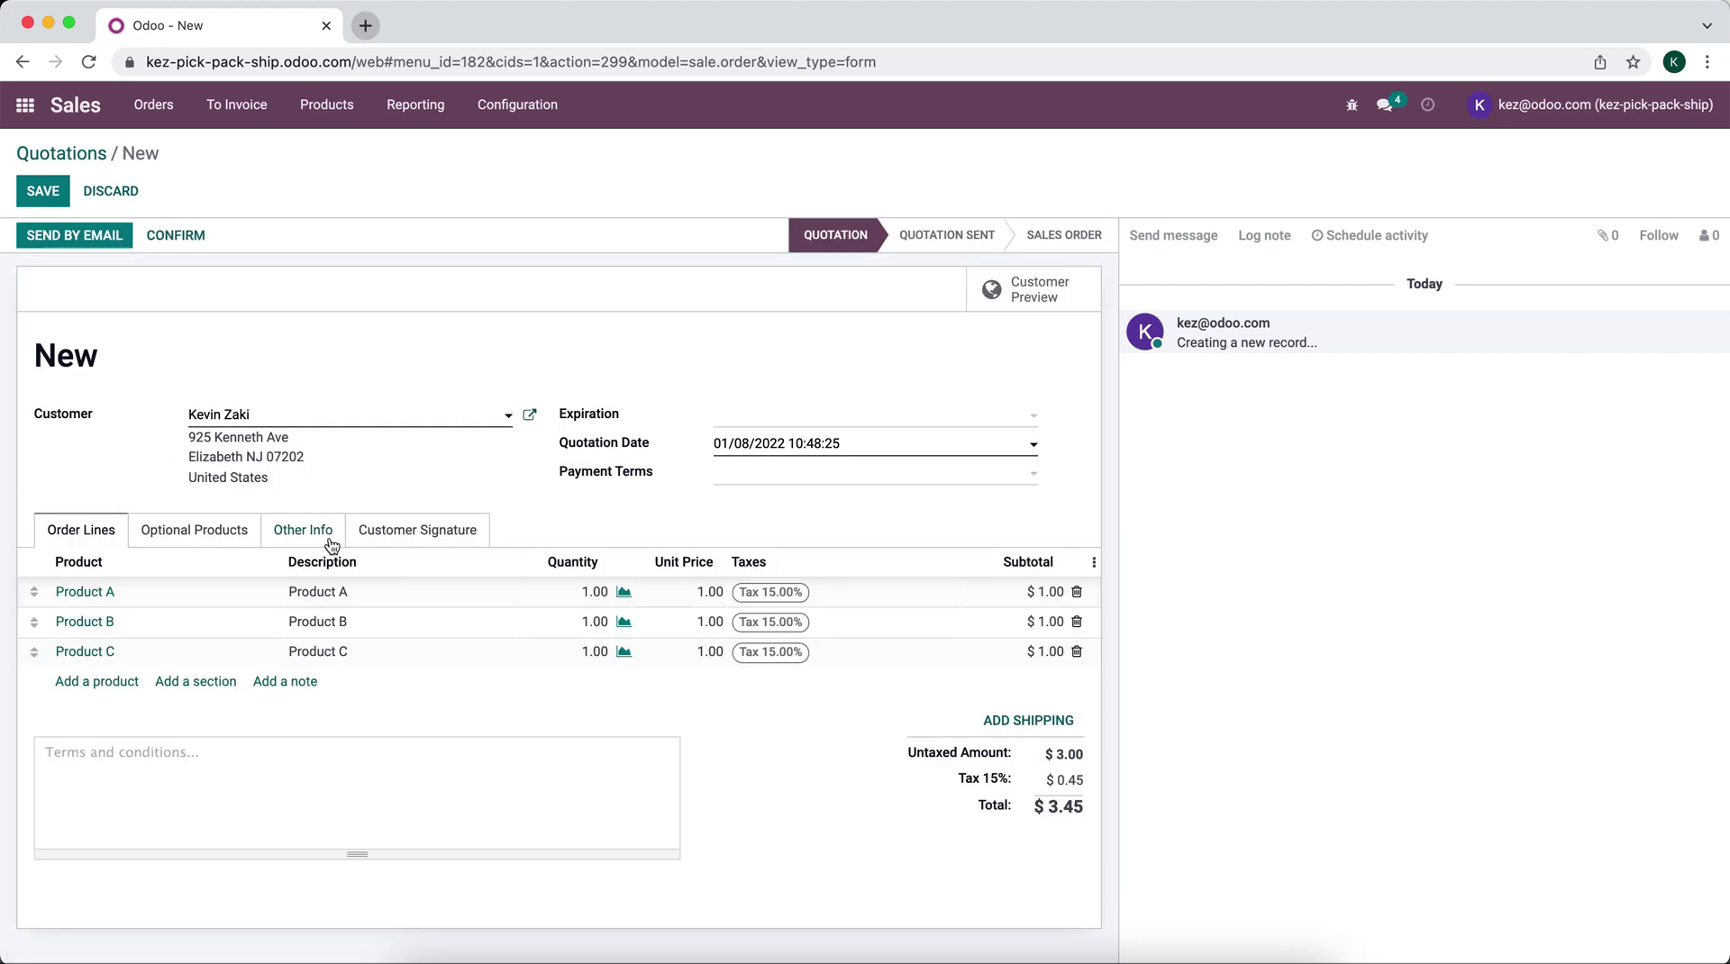
{"action": "left_click", "coordinate": [1094, 561]}
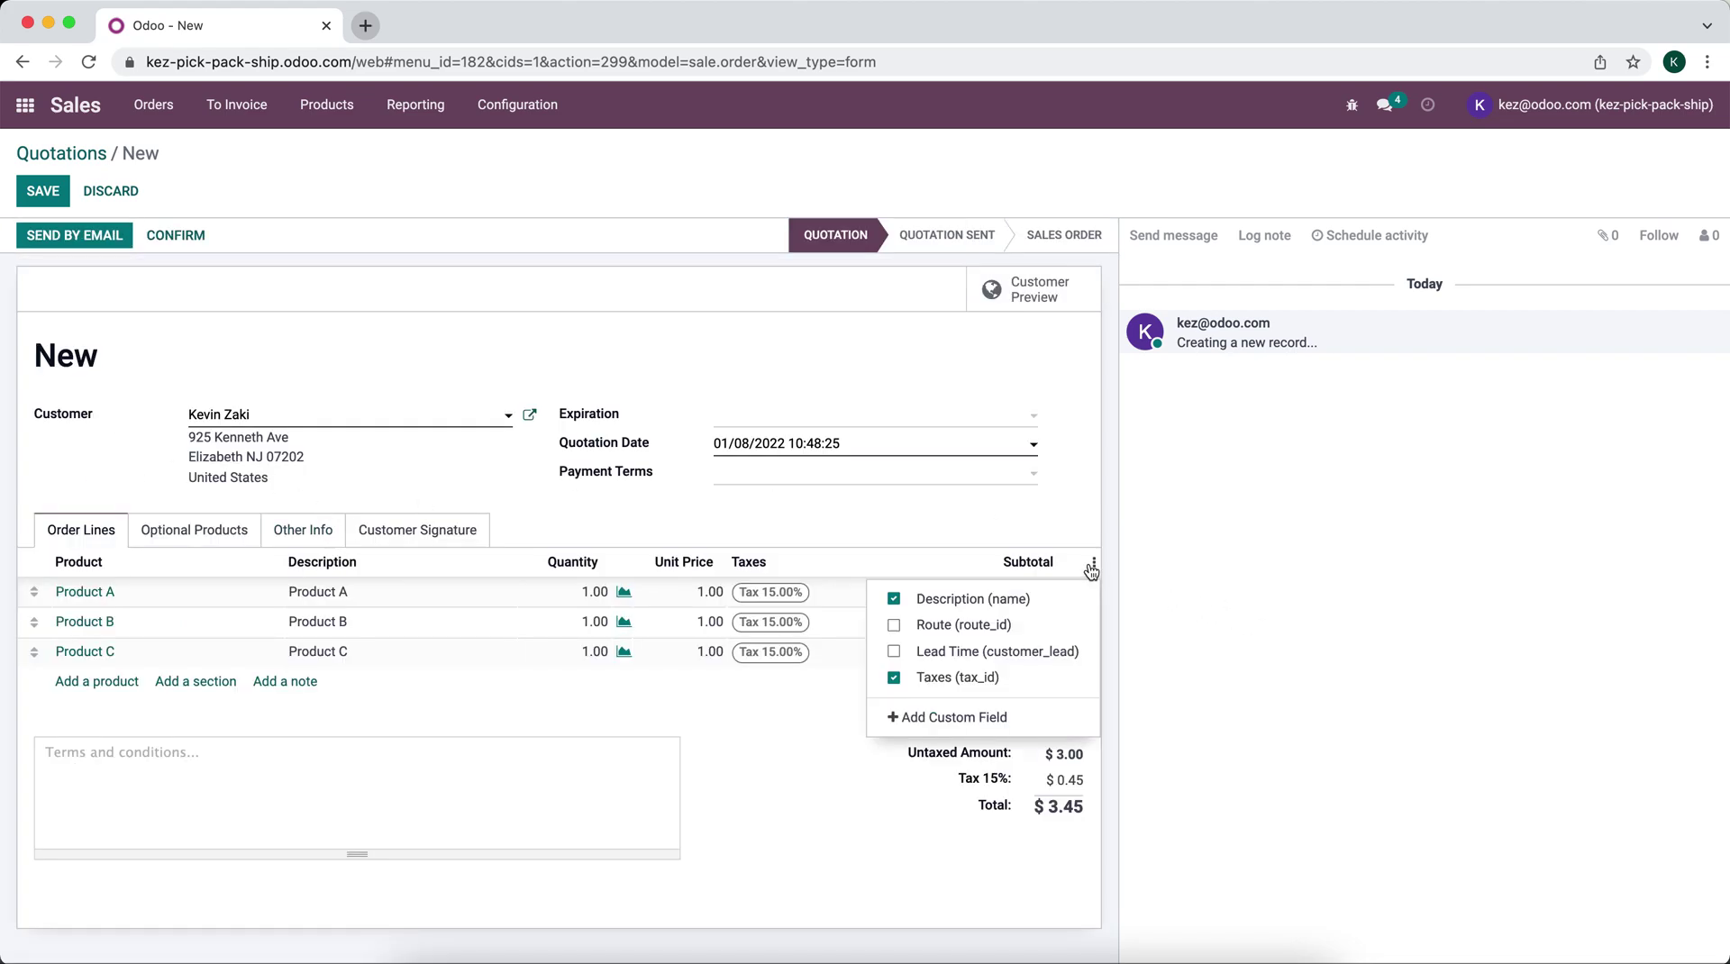
{"action": "left_click", "coordinate": [964, 625]}
Step: Check Product A's route choices and confirm the quotation's delivery warehouse is WH1
{"action": "left_click", "coordinate": [370, 591]}
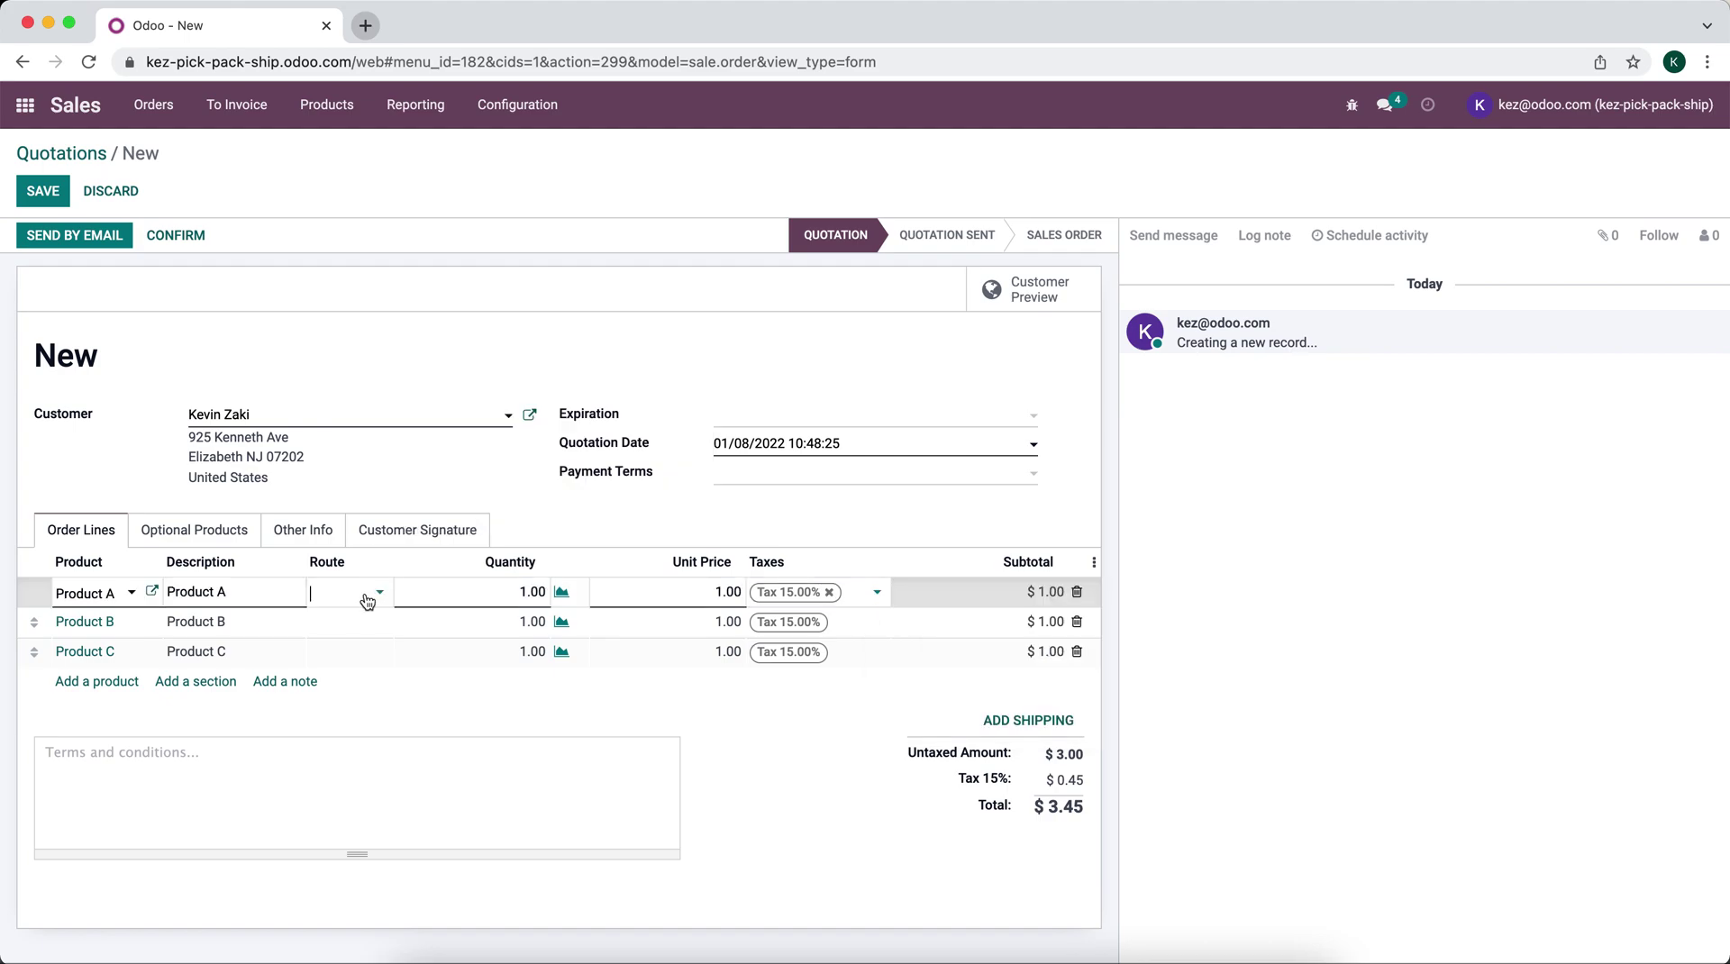
{"action": "left_click", "coordinate": [367, 595]}
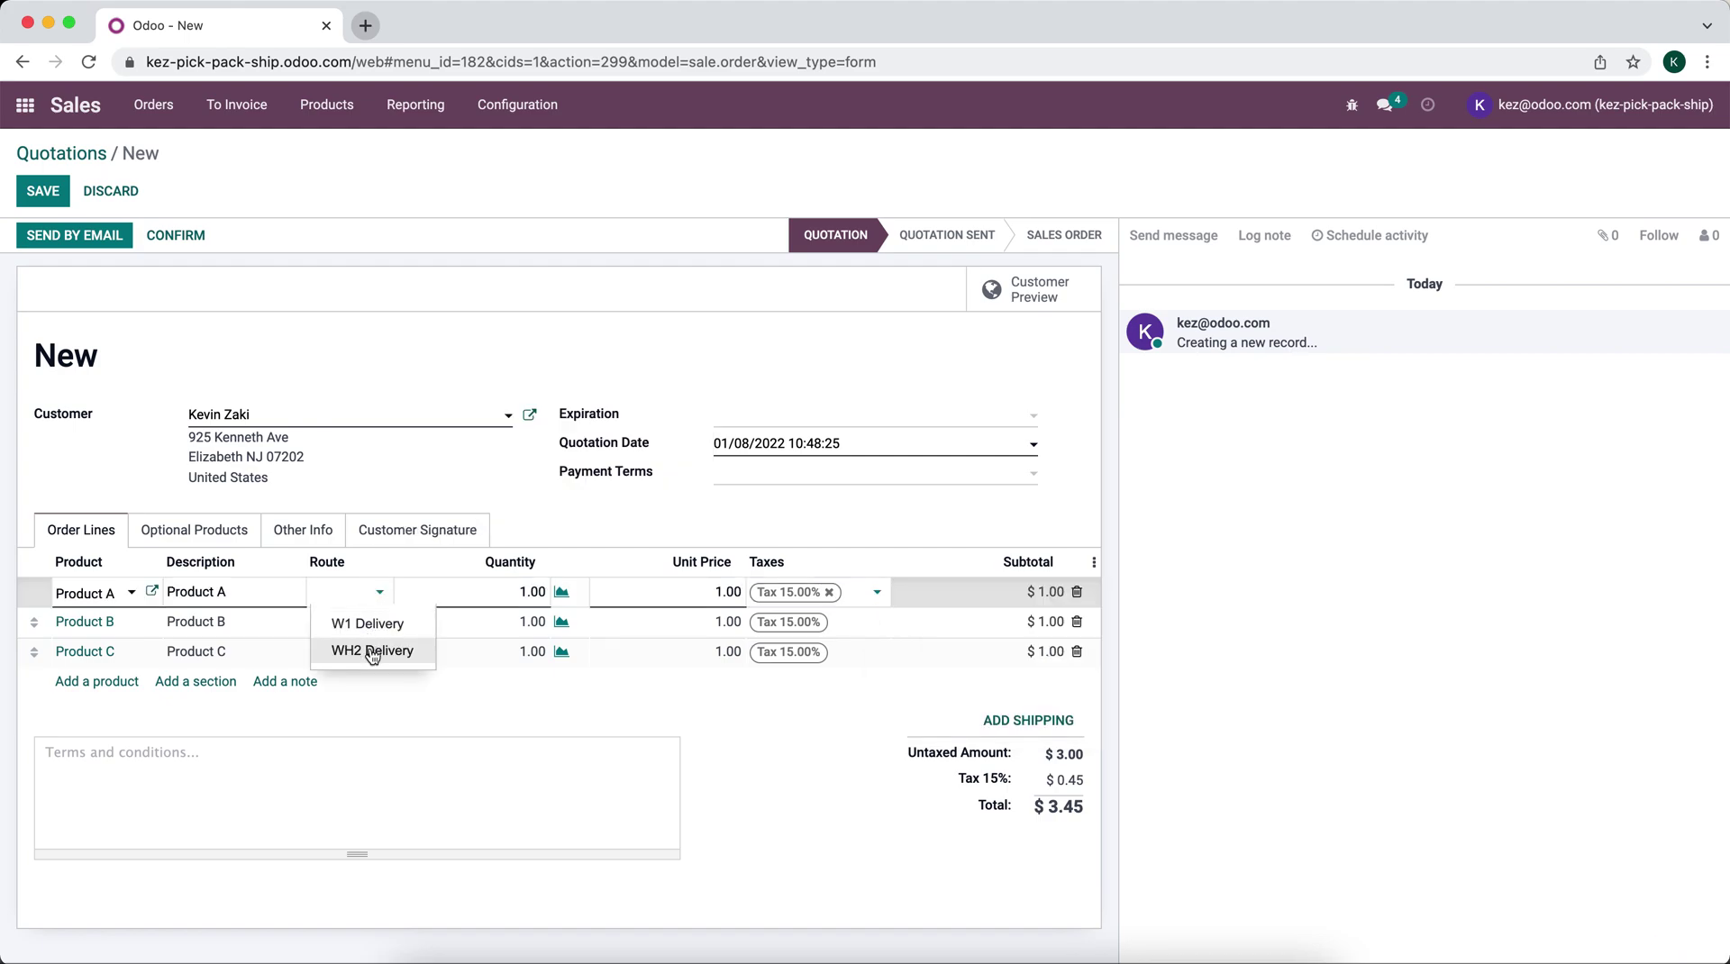
{"action": "left_click", "coordinate": [392, 501]}
{"action": "left_click", "coordinate": [334, 535]}
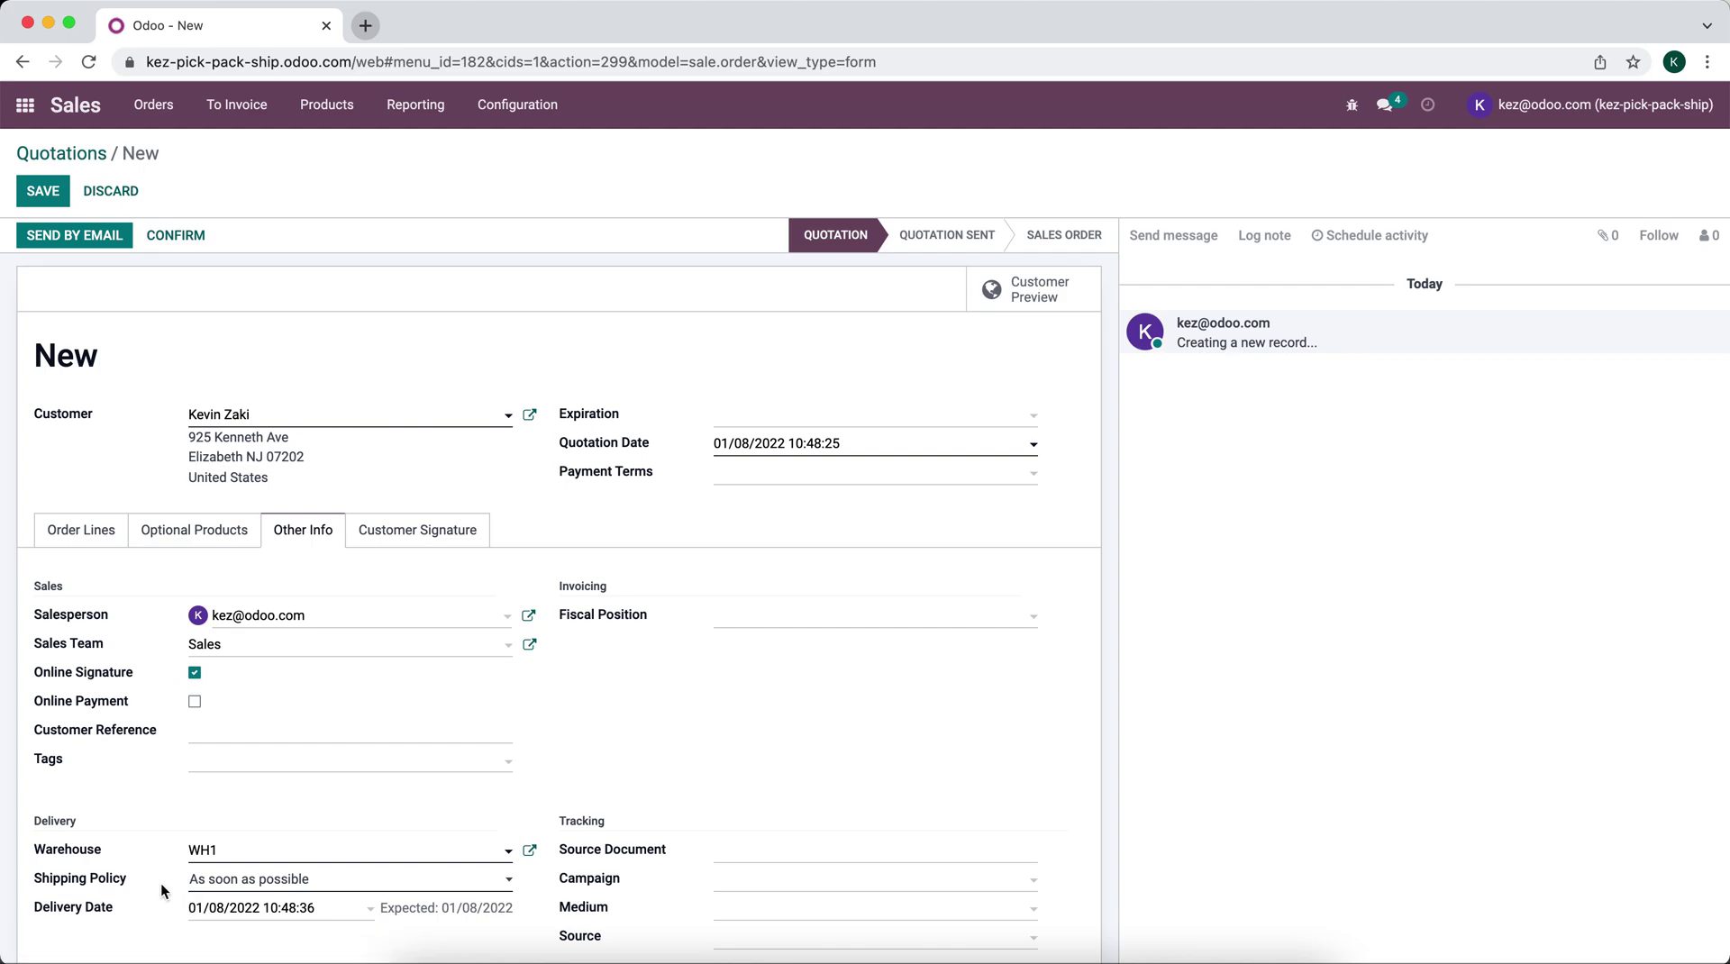
{"action": "left_click", "coordinate": [90, 536]}
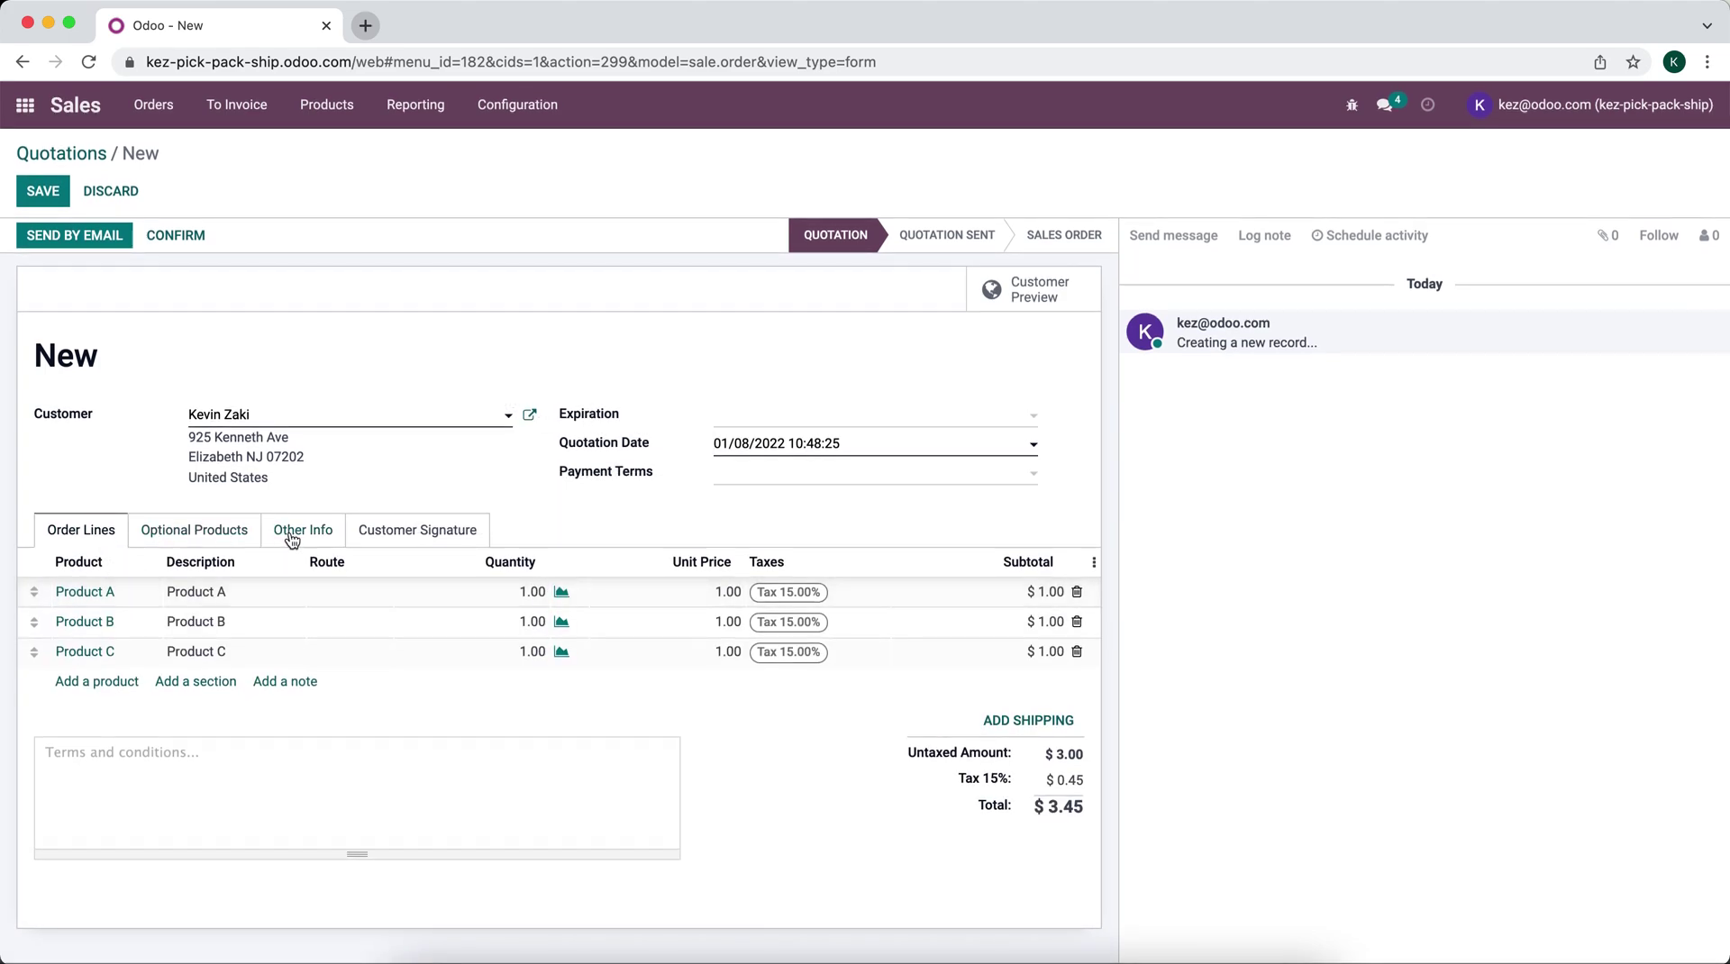
{"action": "mouse_move", "coordinate": [344, 598]}
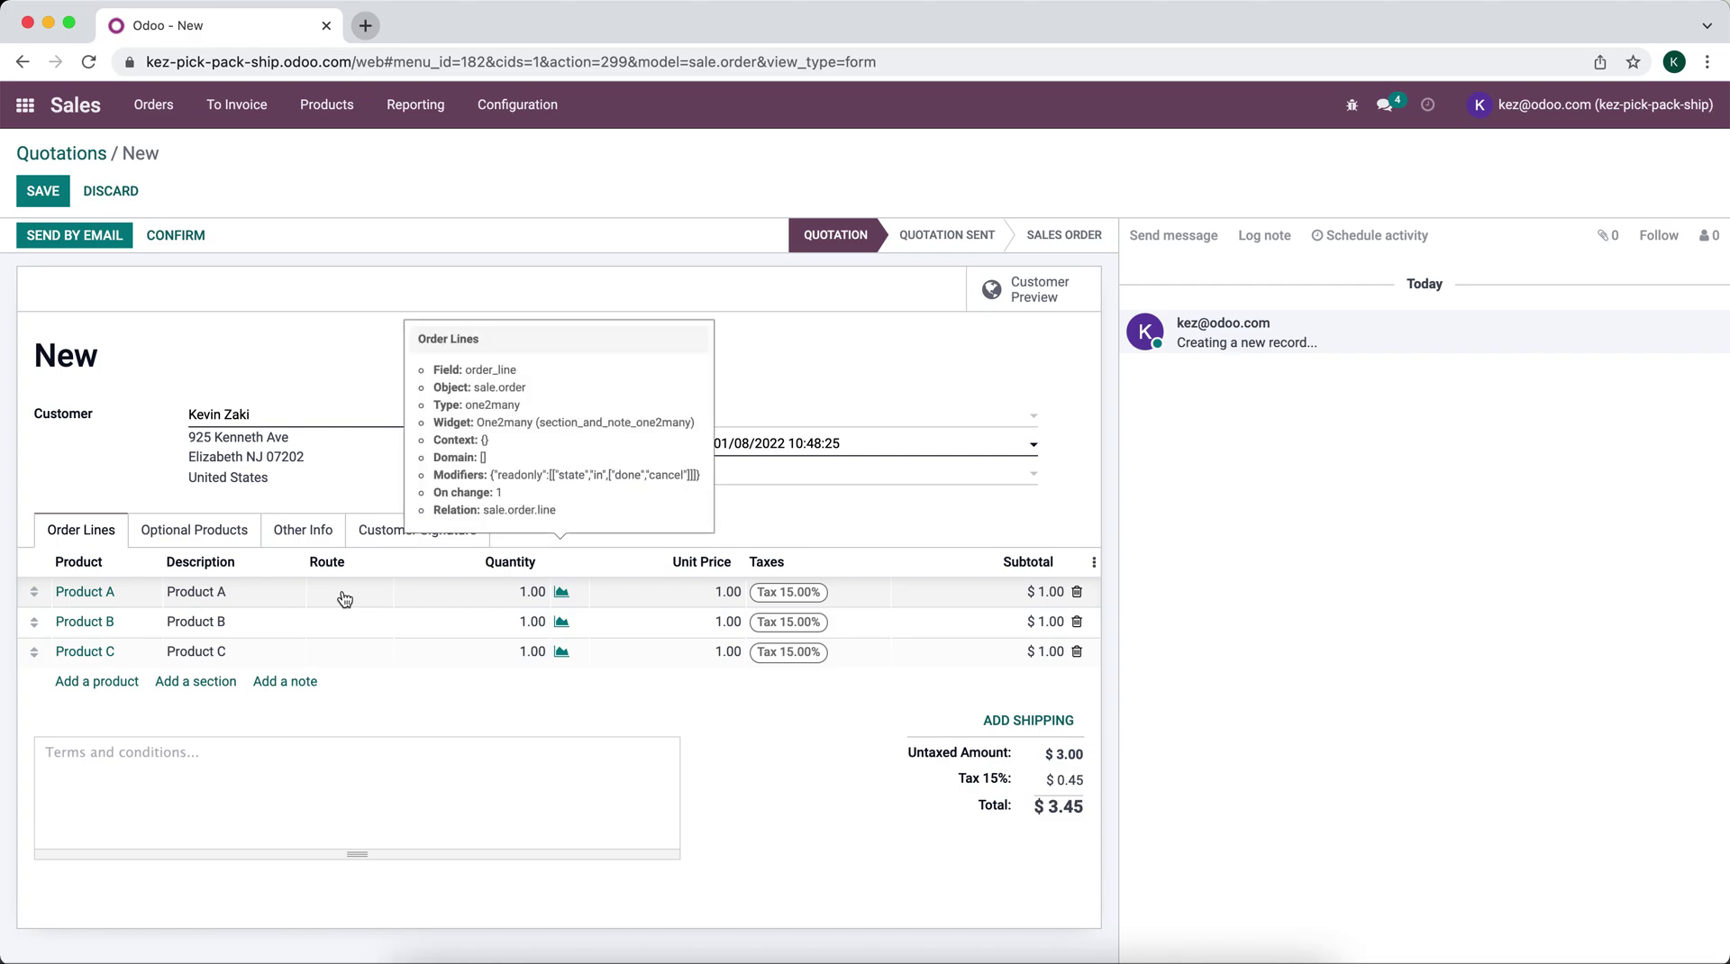
{"action": "left_click", "coordinate": [315, 541]}
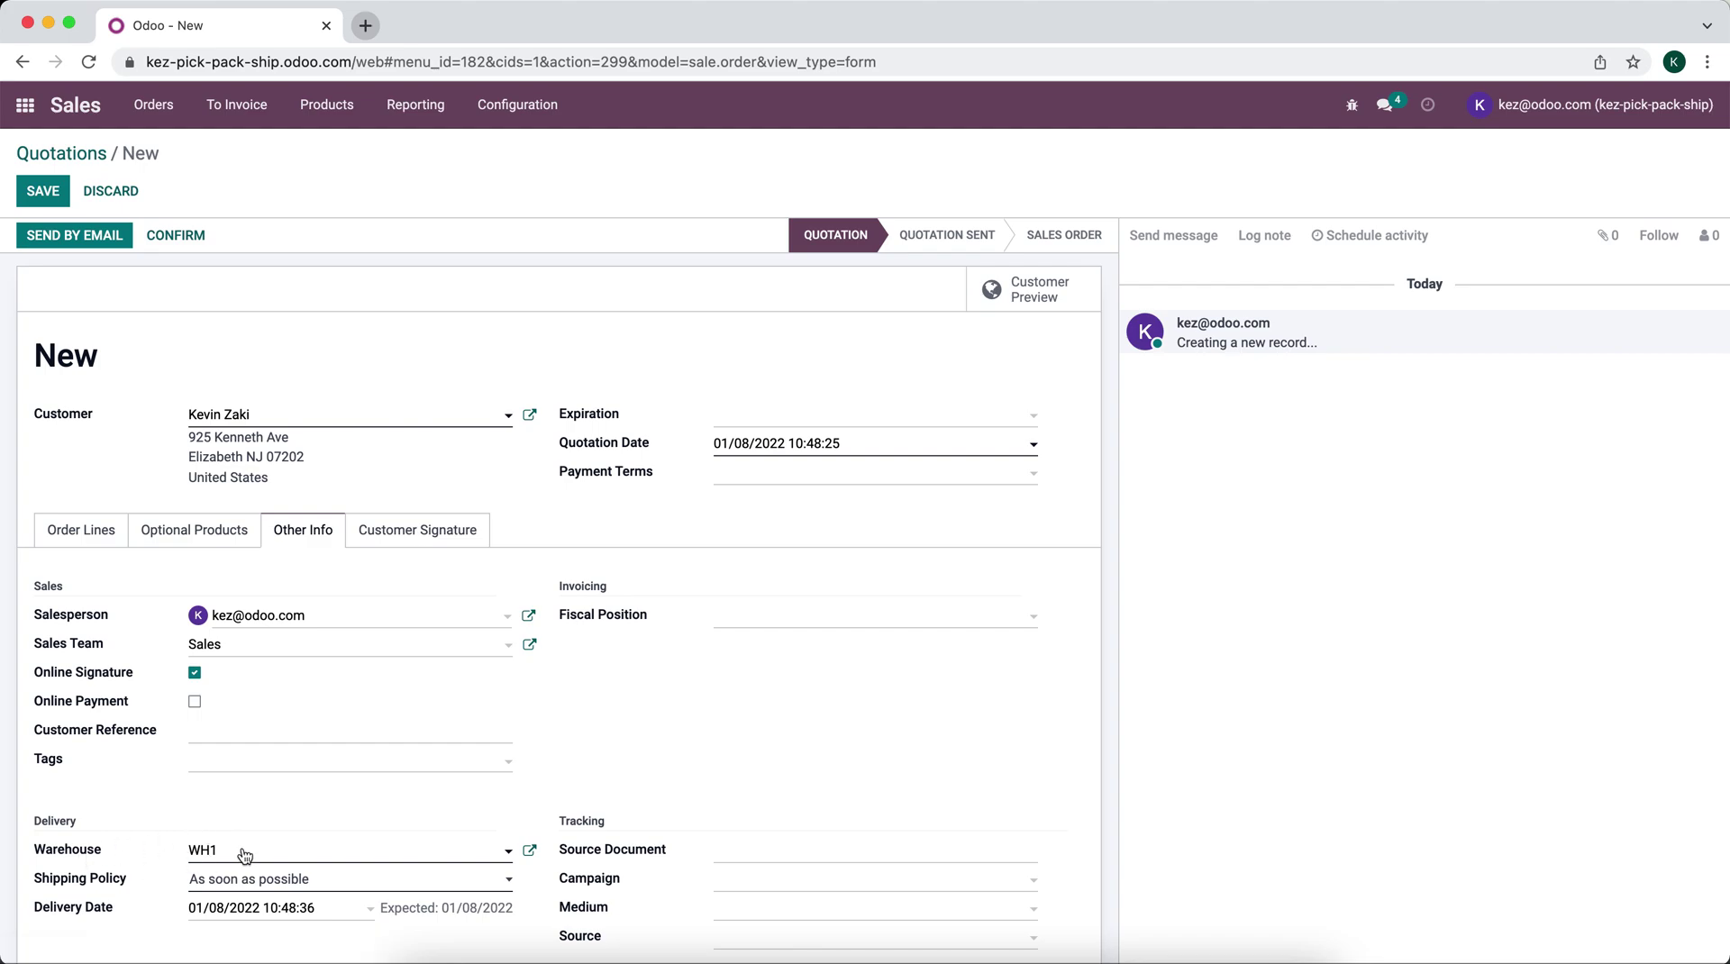
Step: Route Product A through W1 Delivery and Products B and C through WH2 Delivery
{"action": "left_click", "coordinate": [90, 532]}
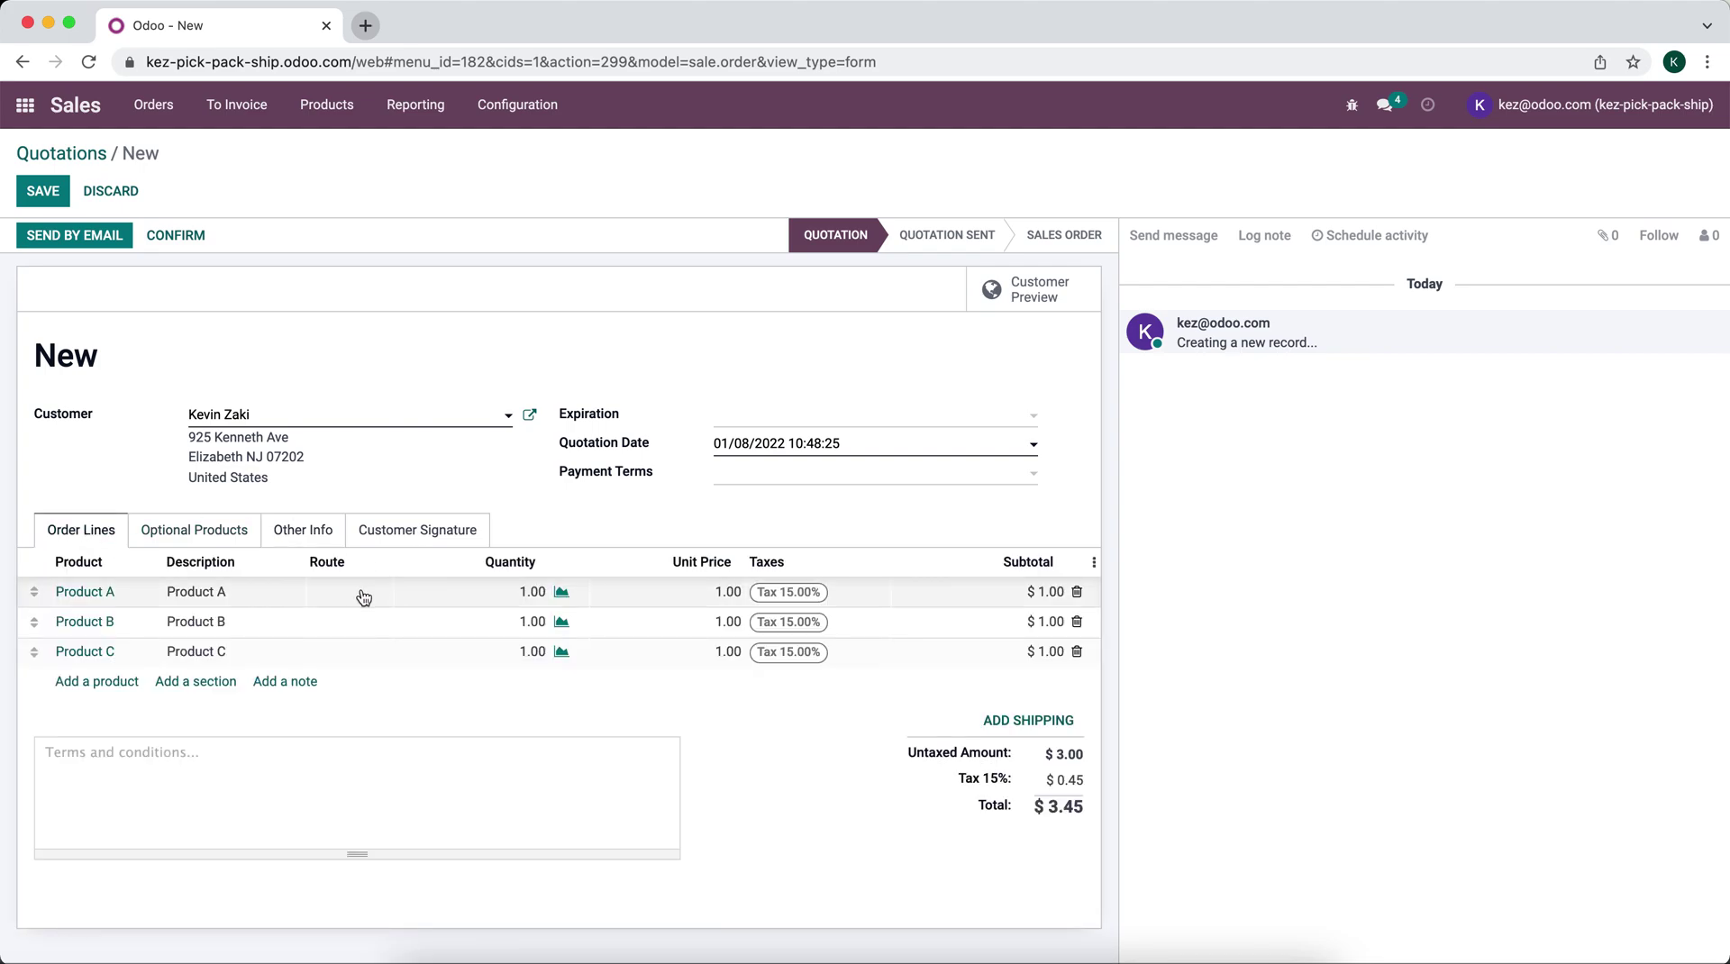
{"action": "left_click", "coordinate": [335, 596]}
{"action": "left_click", "coordinate": [340, 597]}
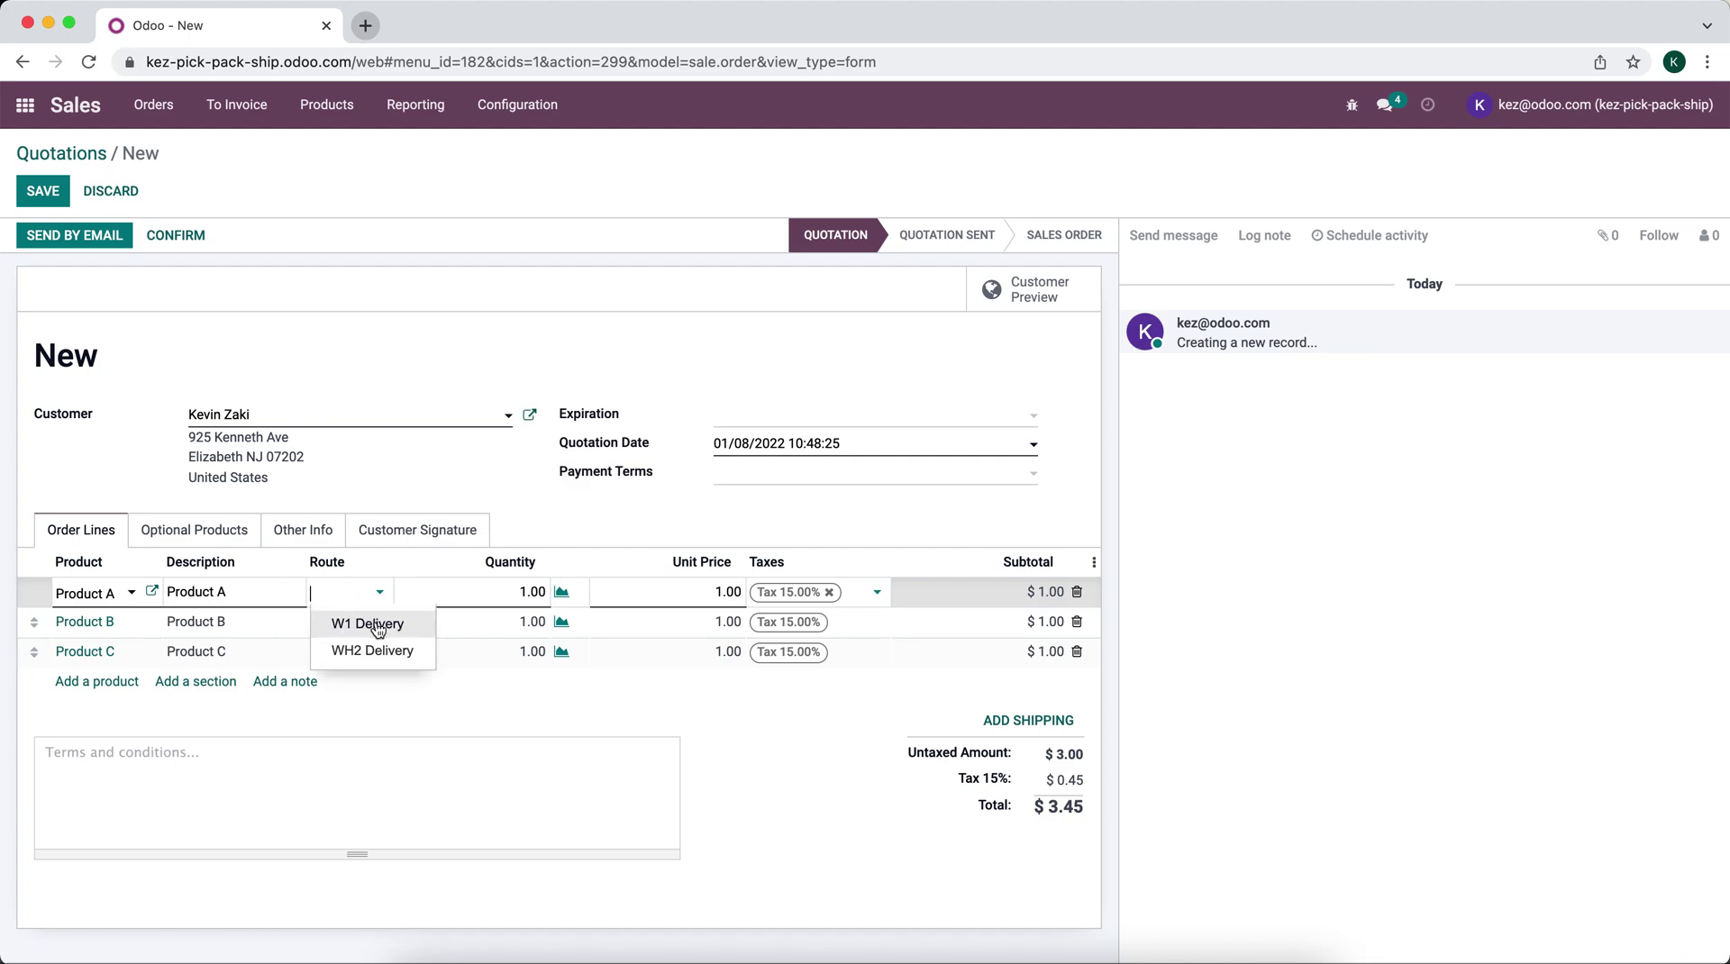
{"action": "left_click", "coordinate": [376, 629]}
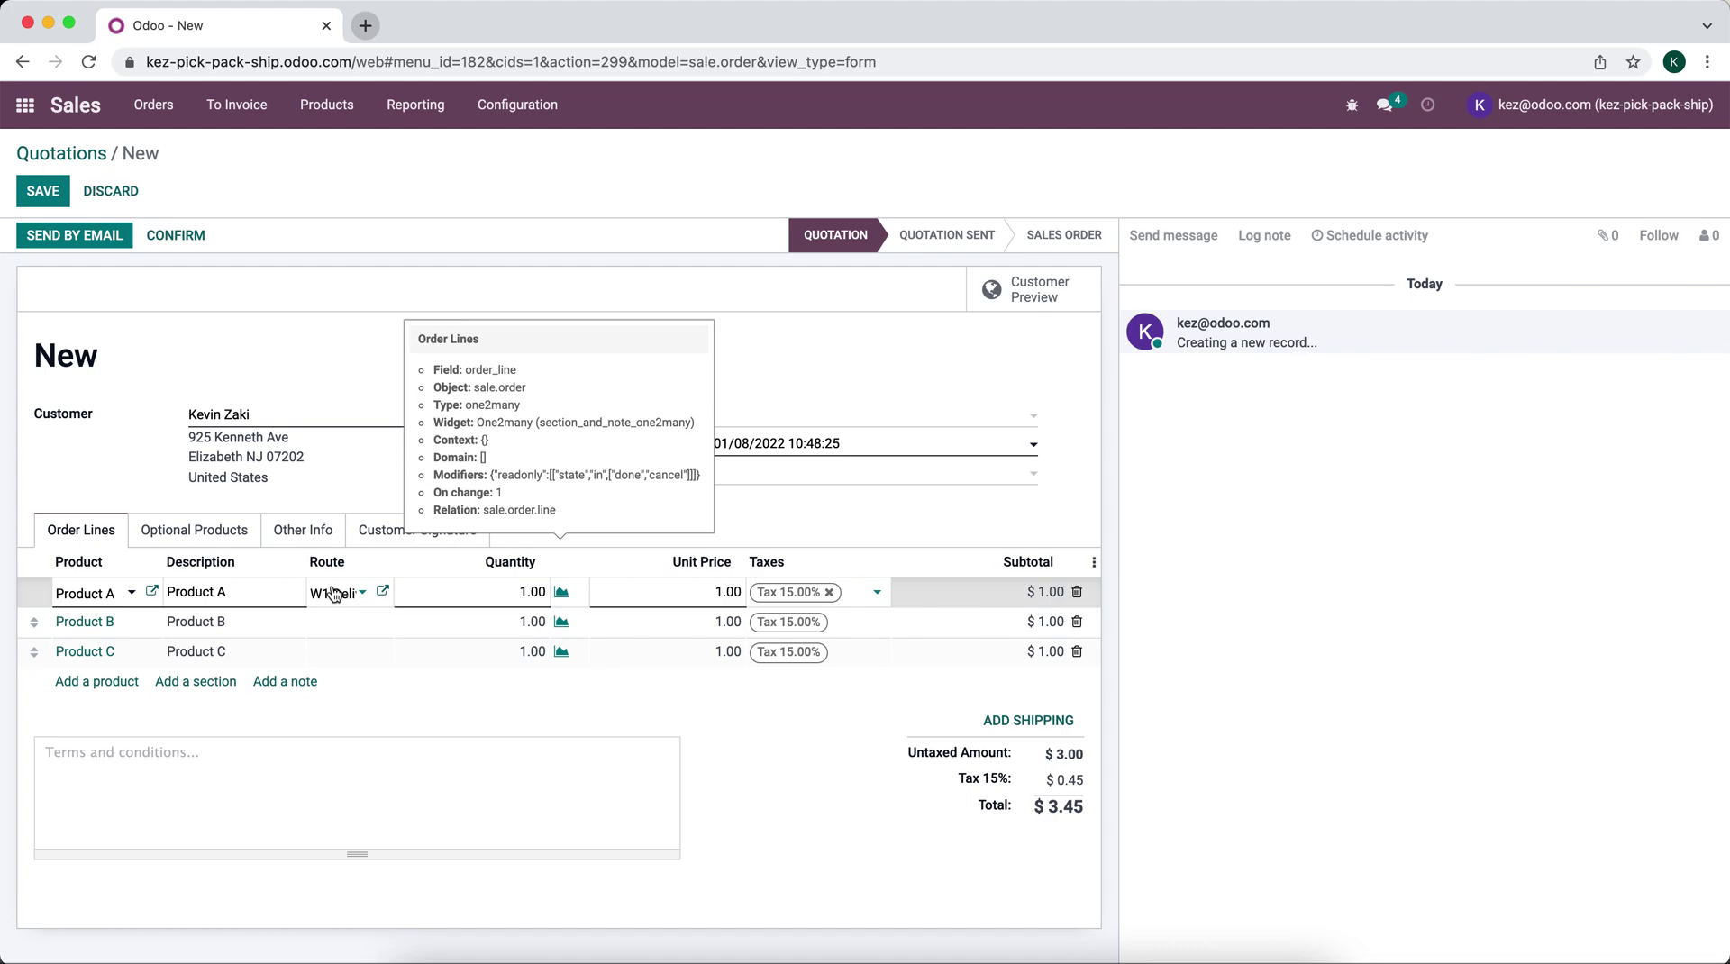
{"action": "left_click", "coordinate": [348, 629]}
{"action": "left_click", "coordinate": [348, 630]}
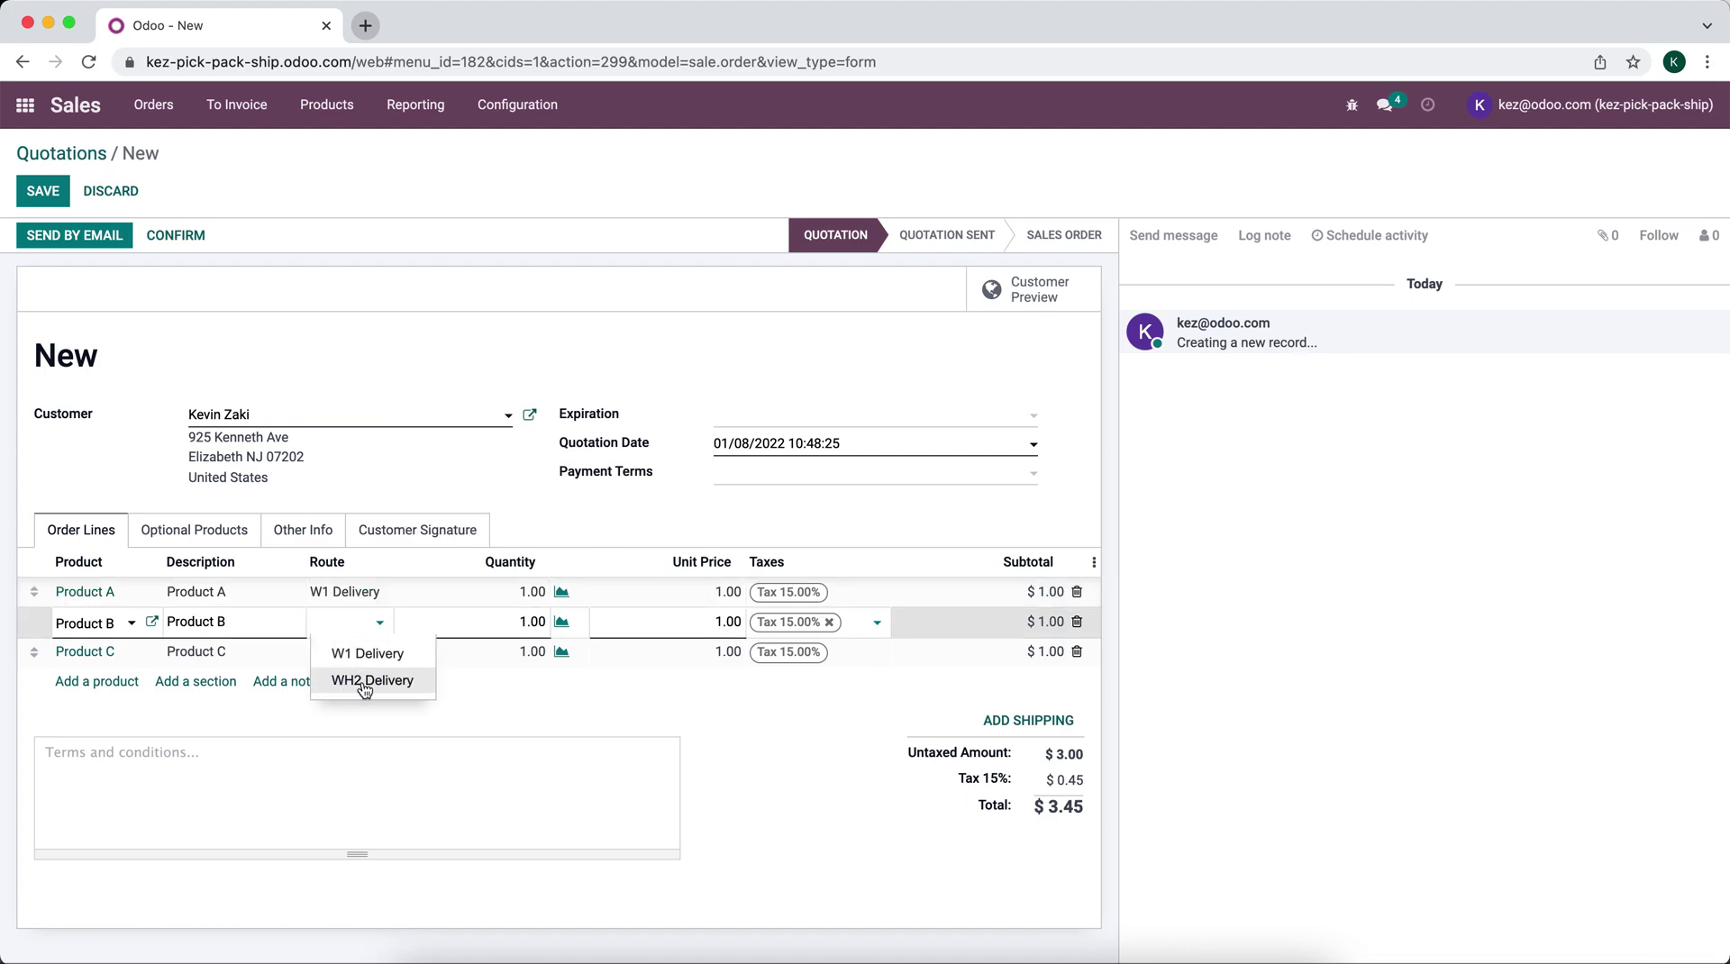
{"action": "left_click", "coordinate": [365, 690]}
{"action": "left_click", "coordinate": [348, 651]}
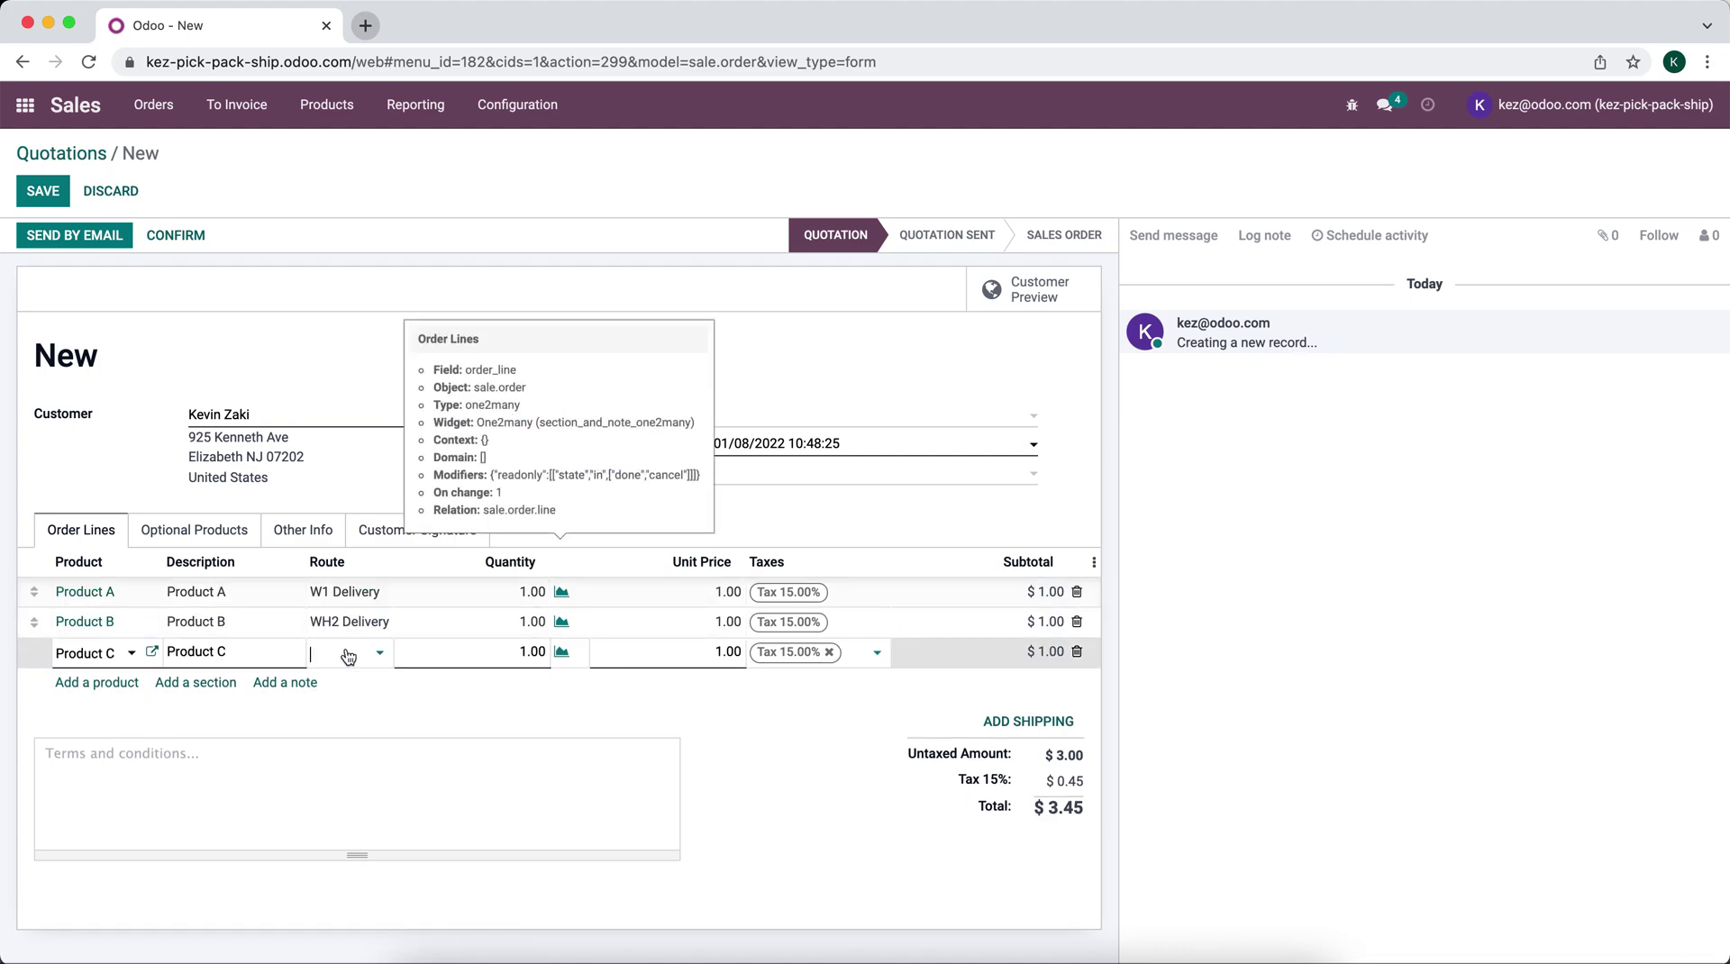
{"action": "left_click", "coordinate": [364, 662]}
{"action": "left_click", "coordinate": [370, 711]}
{"action": "left_click", "coordinate": [431, 702]}
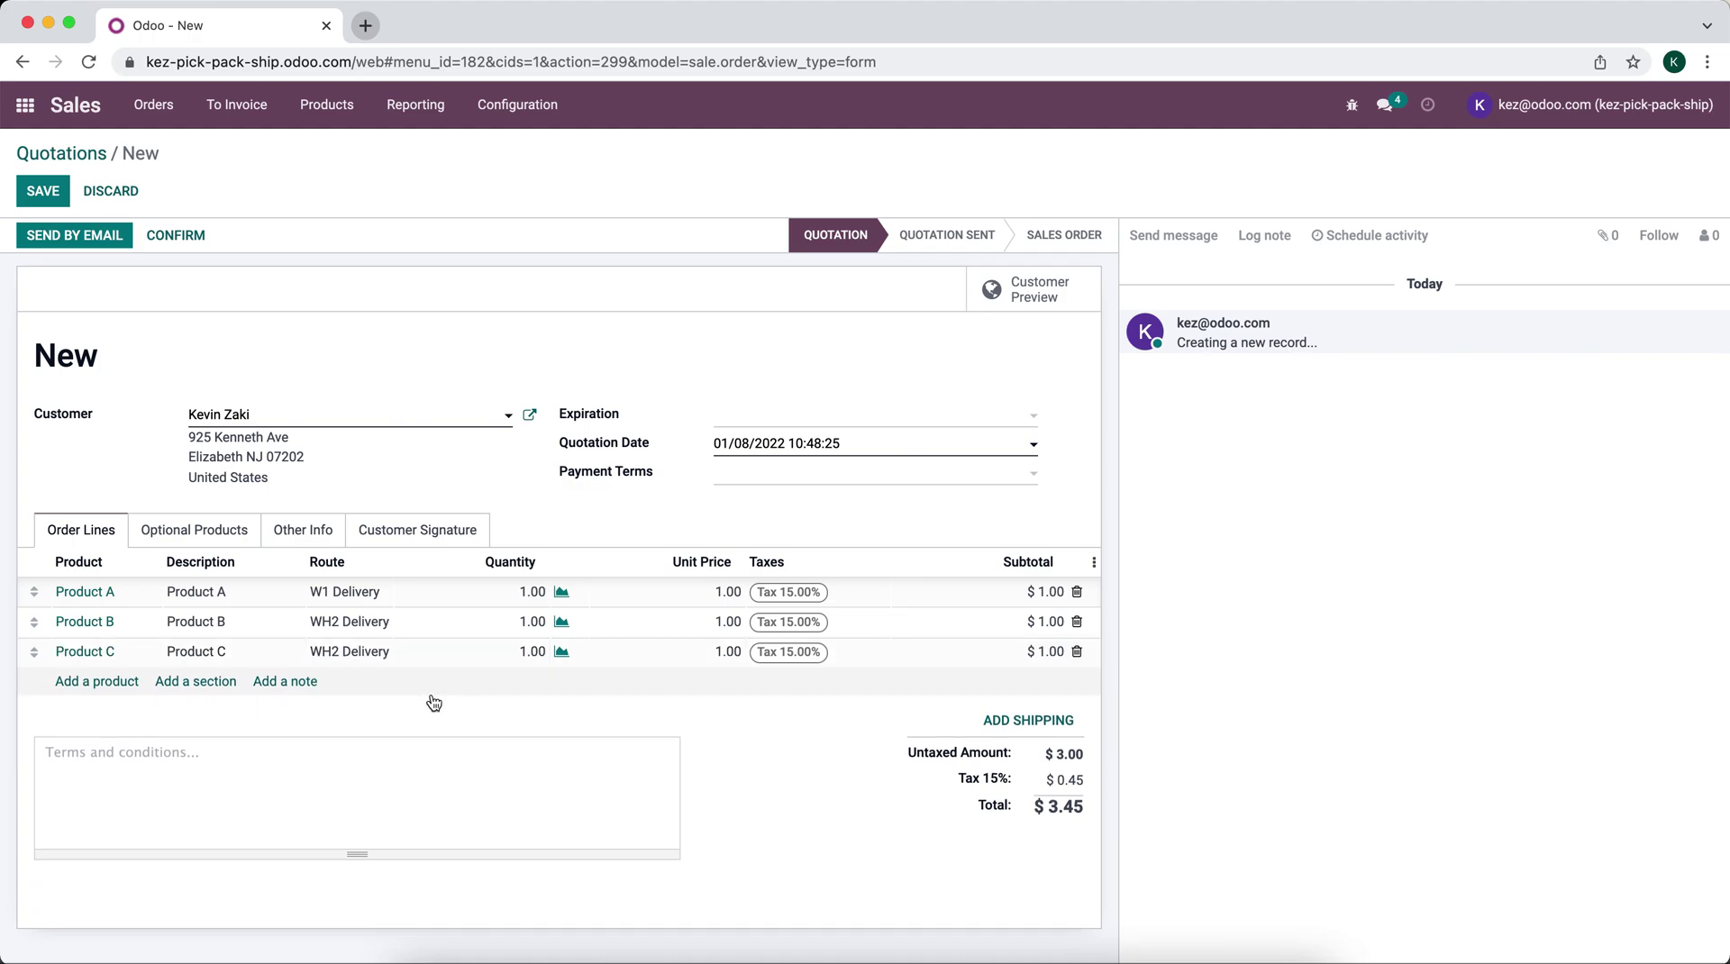
{"action": "mouse_move", "coordinate": [445, 598]}
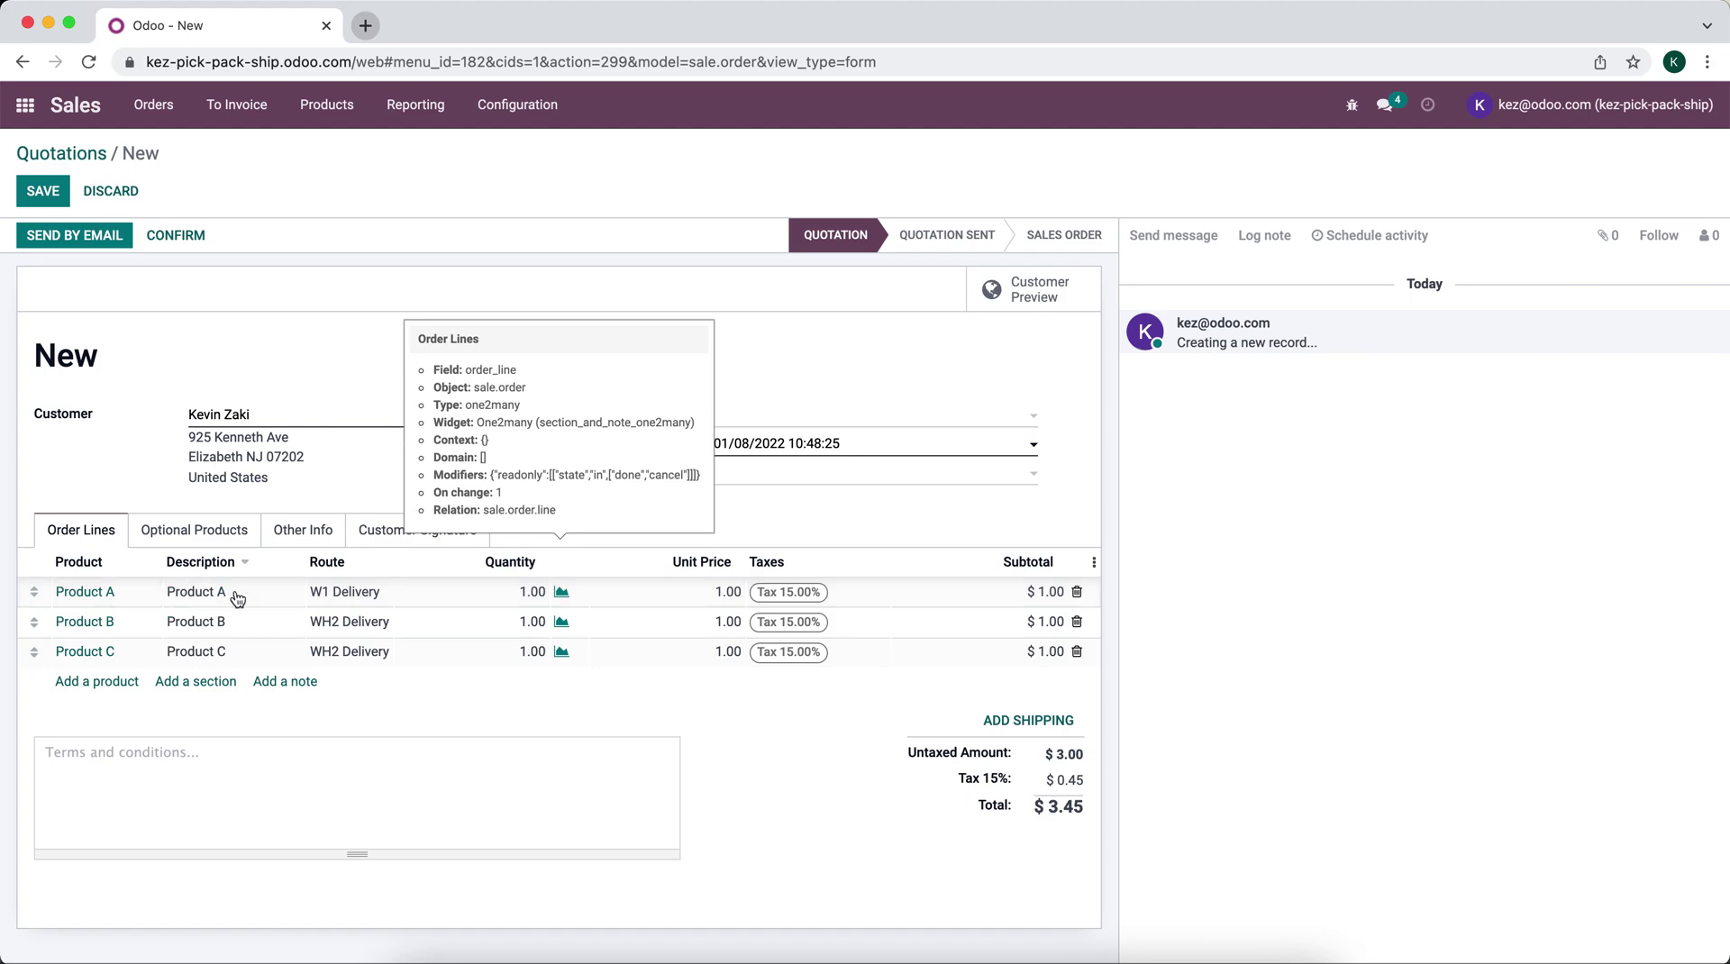
Step: Add a fourth line with Product A on WH2 Delivery and save the quotation as S00003
{"action": "left_click", "coordinate": [107, 687]}
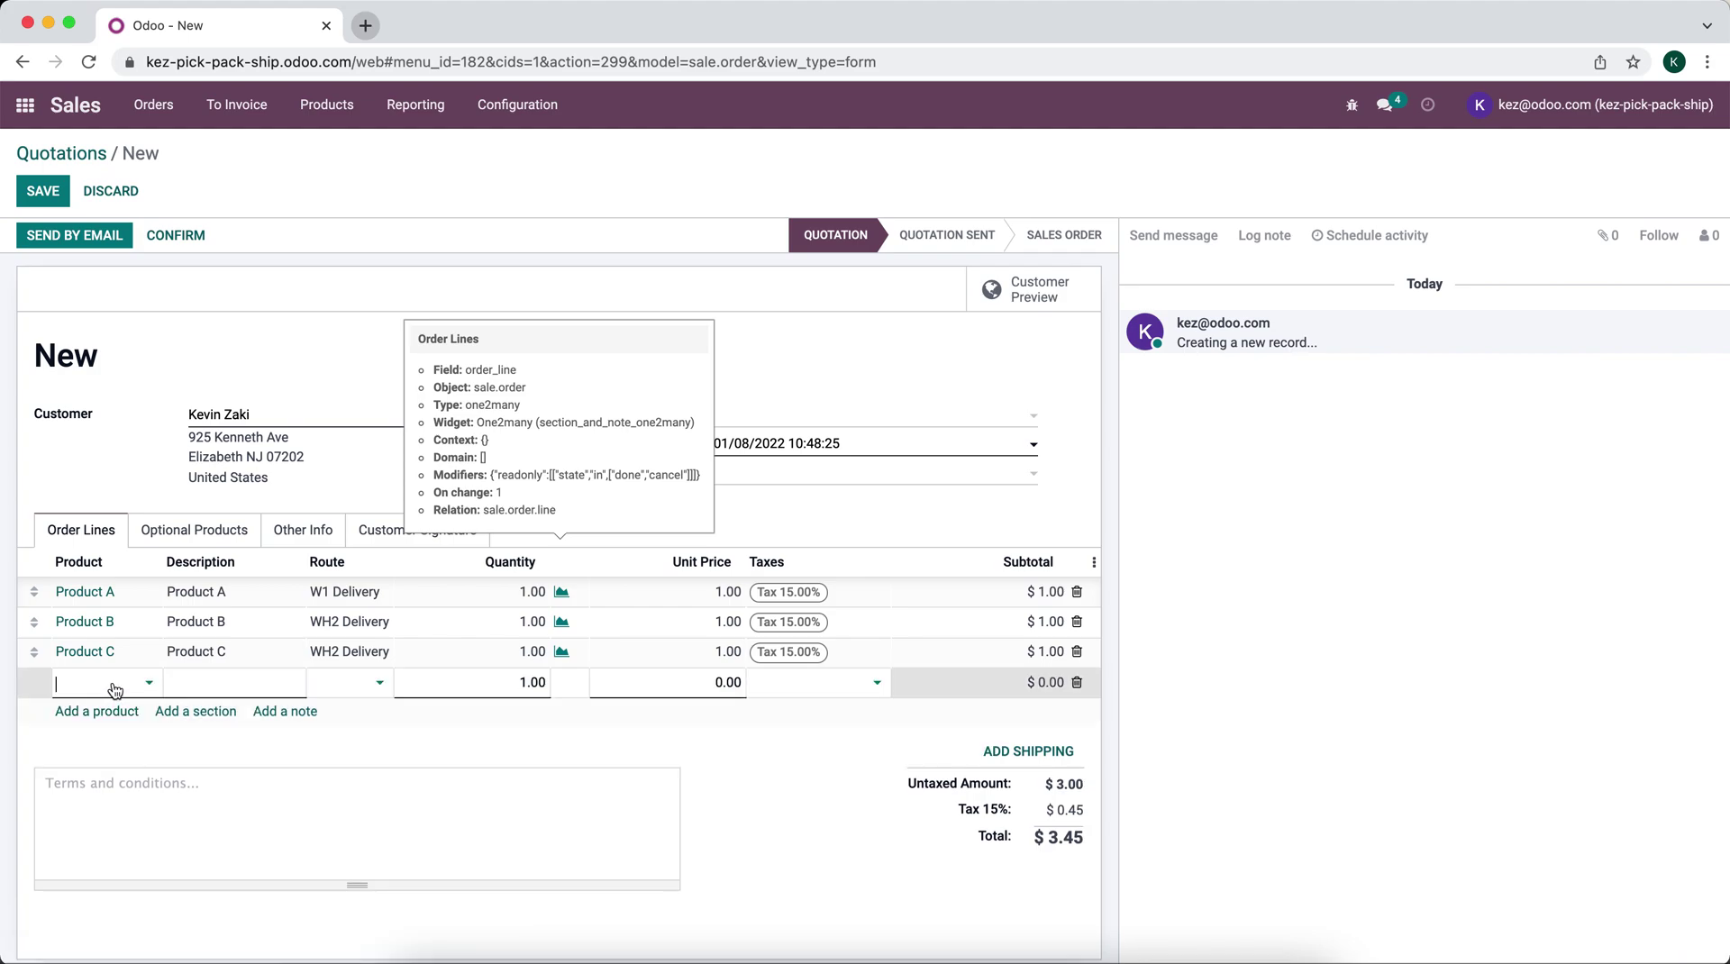
{"action": "left_click", "coordinate": [112, 716]}
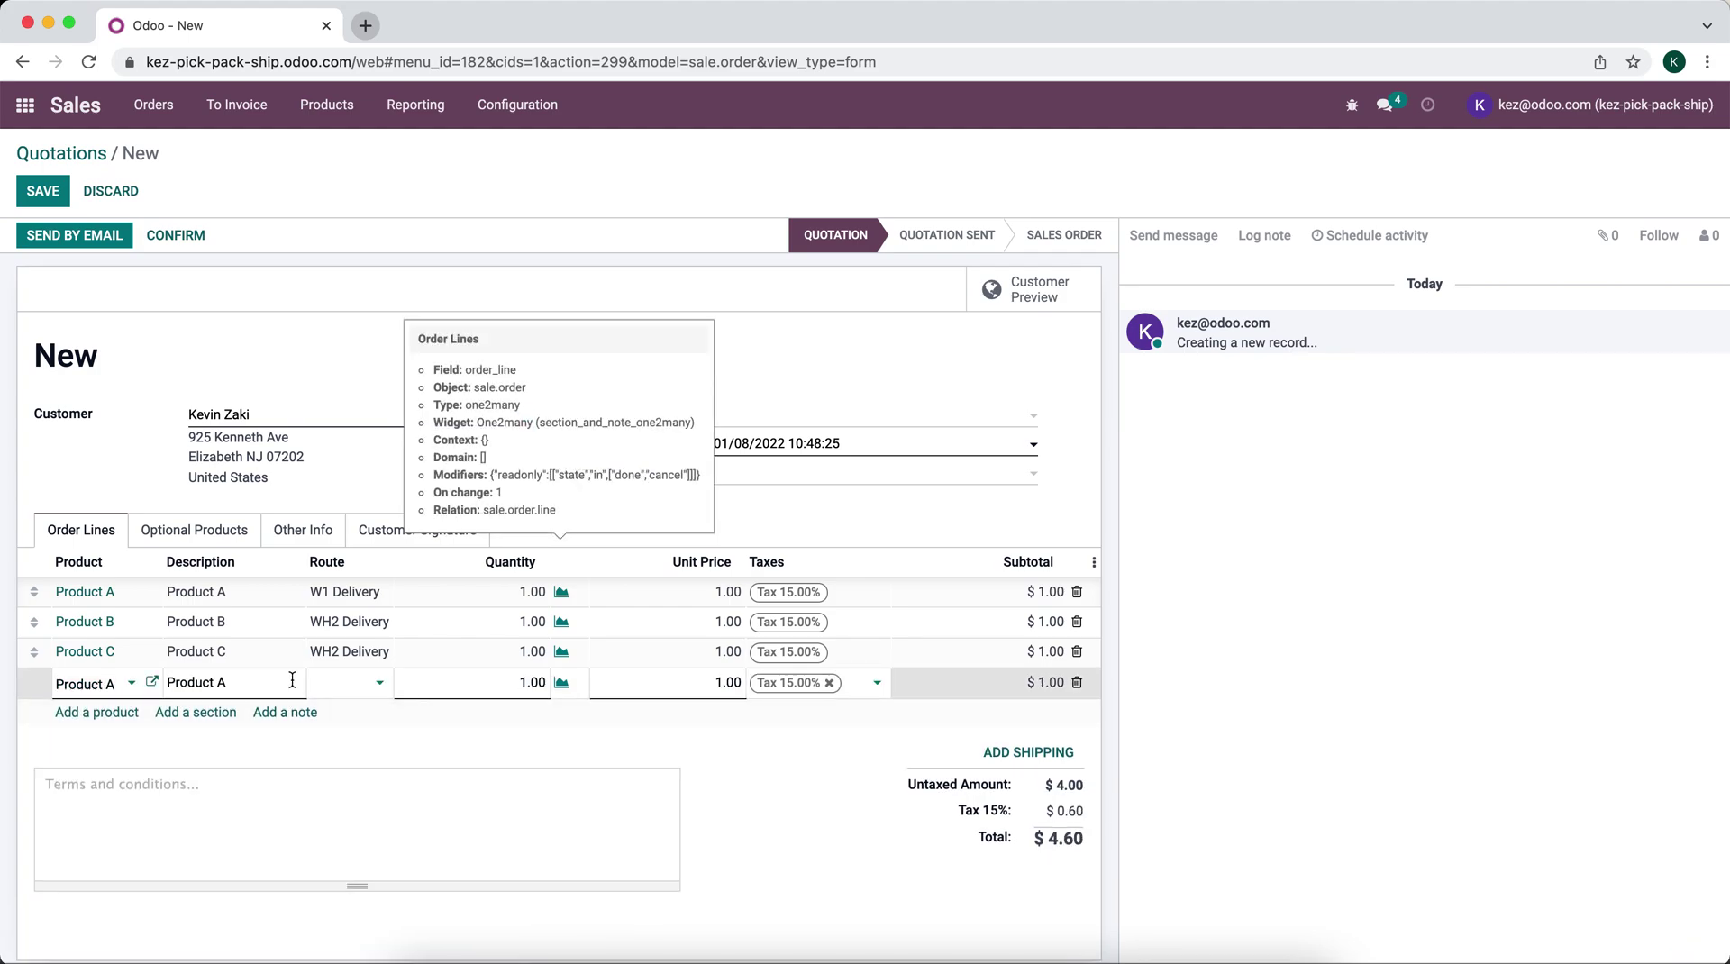
{"action": "left_click", "coordinate": [327, 692]}
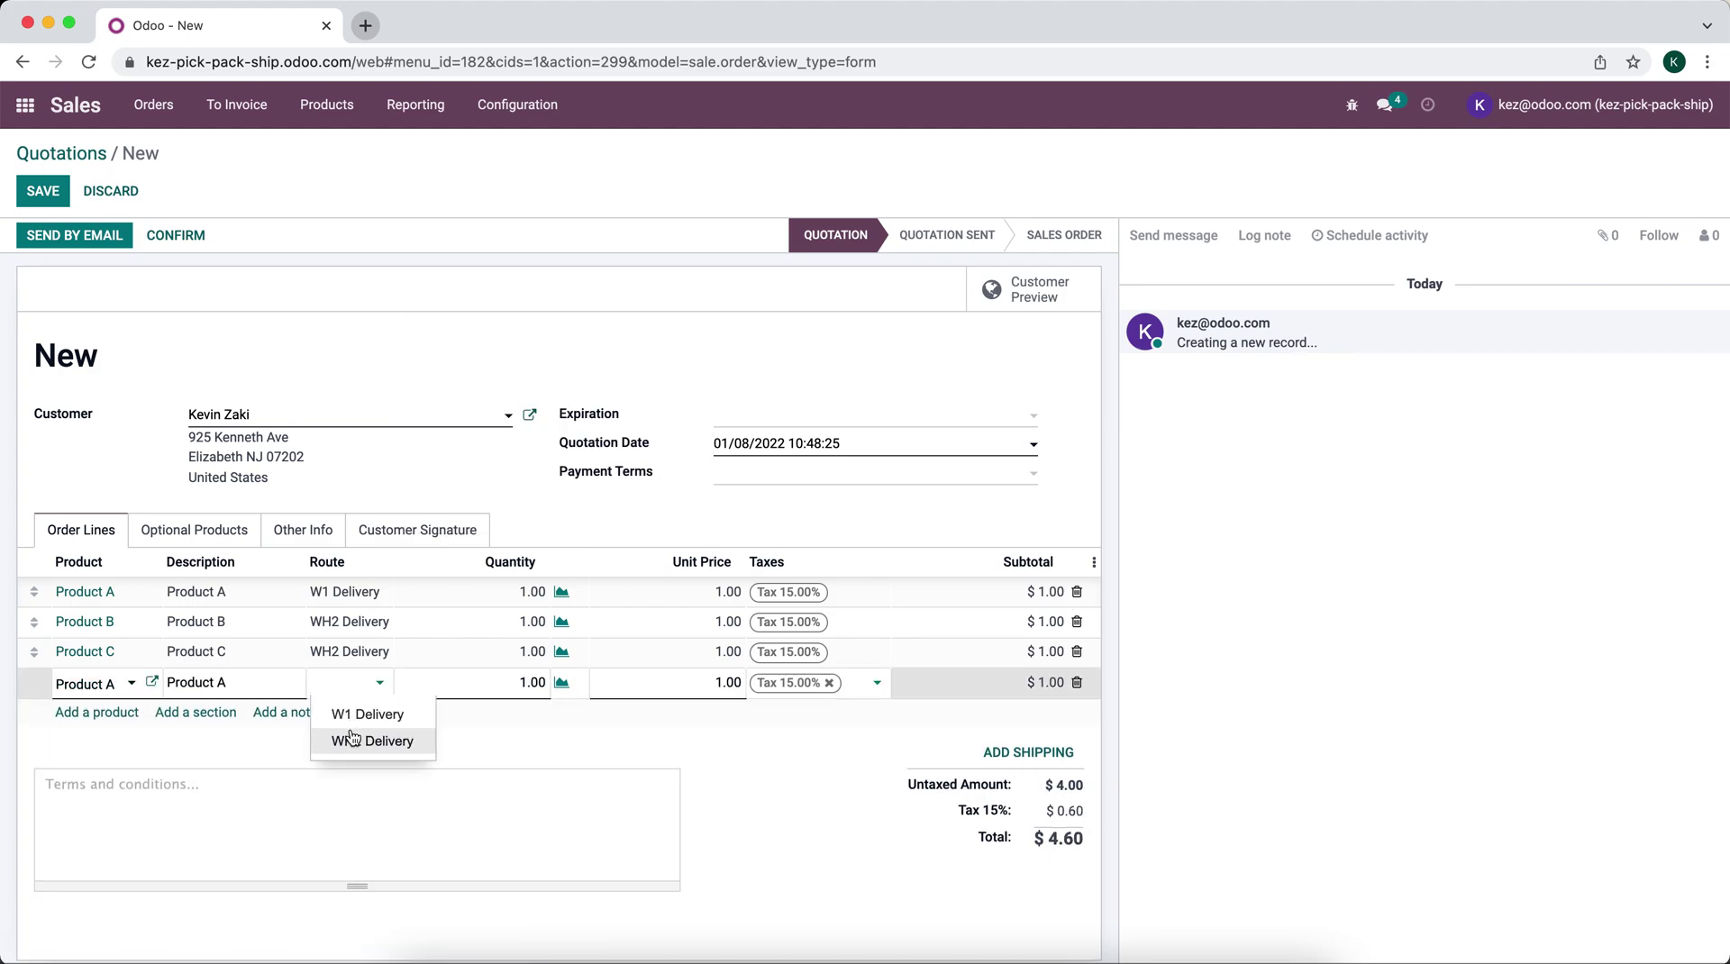
{"action": "left_click", "coordinate": [348, 734]}
{"action": "left_click", "coordinate": [123, 418]}
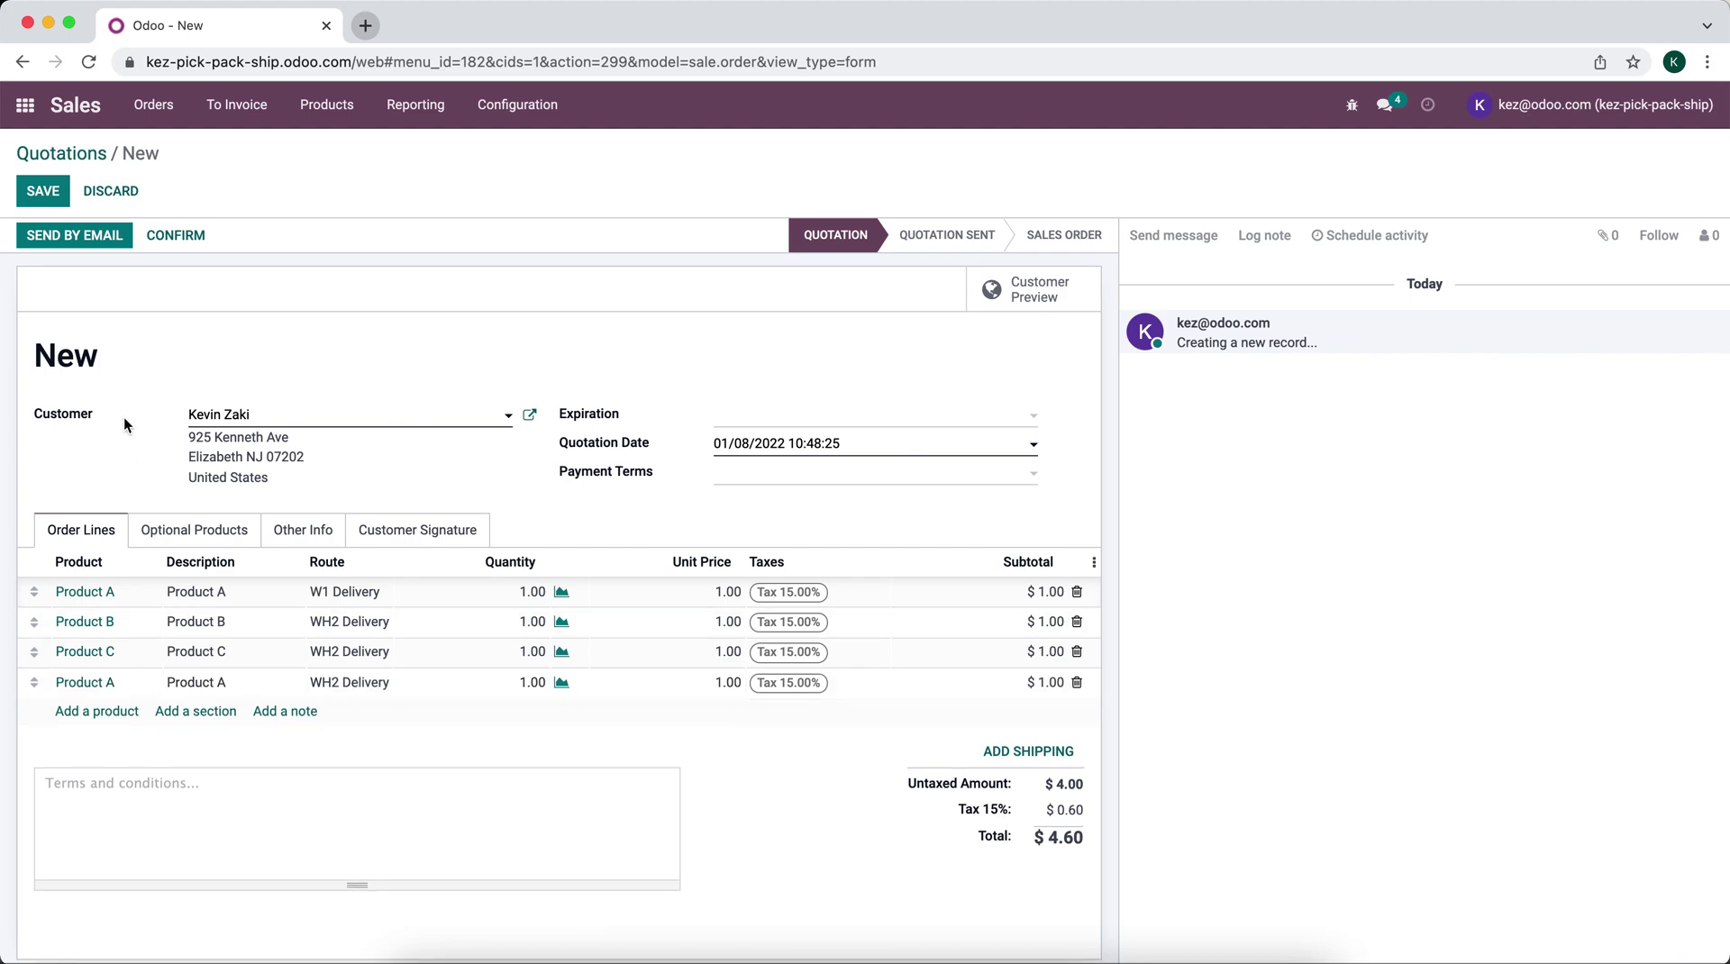
{"action": "left_click", "coordinate": [43, 191]}
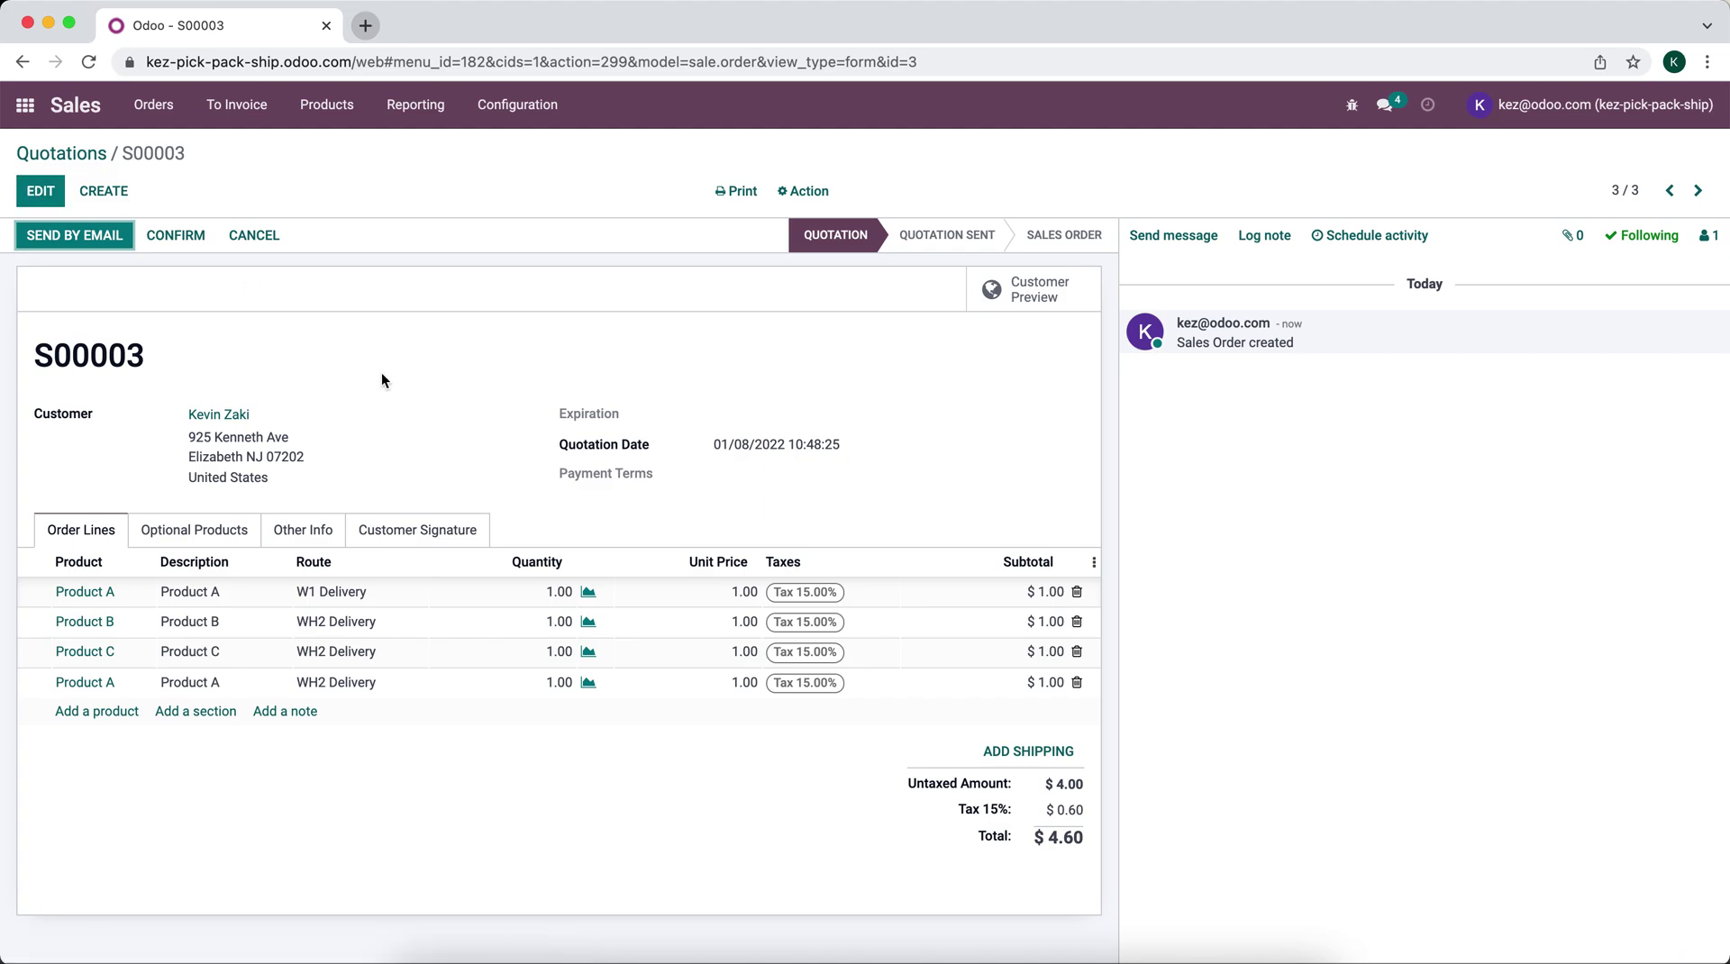
{"action": "mouse_move", "coordinate": [359, 597]}
Step: Add UPS Ground shipping at $18.80 and confirm S00003 as a sales order
{"action": "left_click", "coordinate": [1034, 754]}
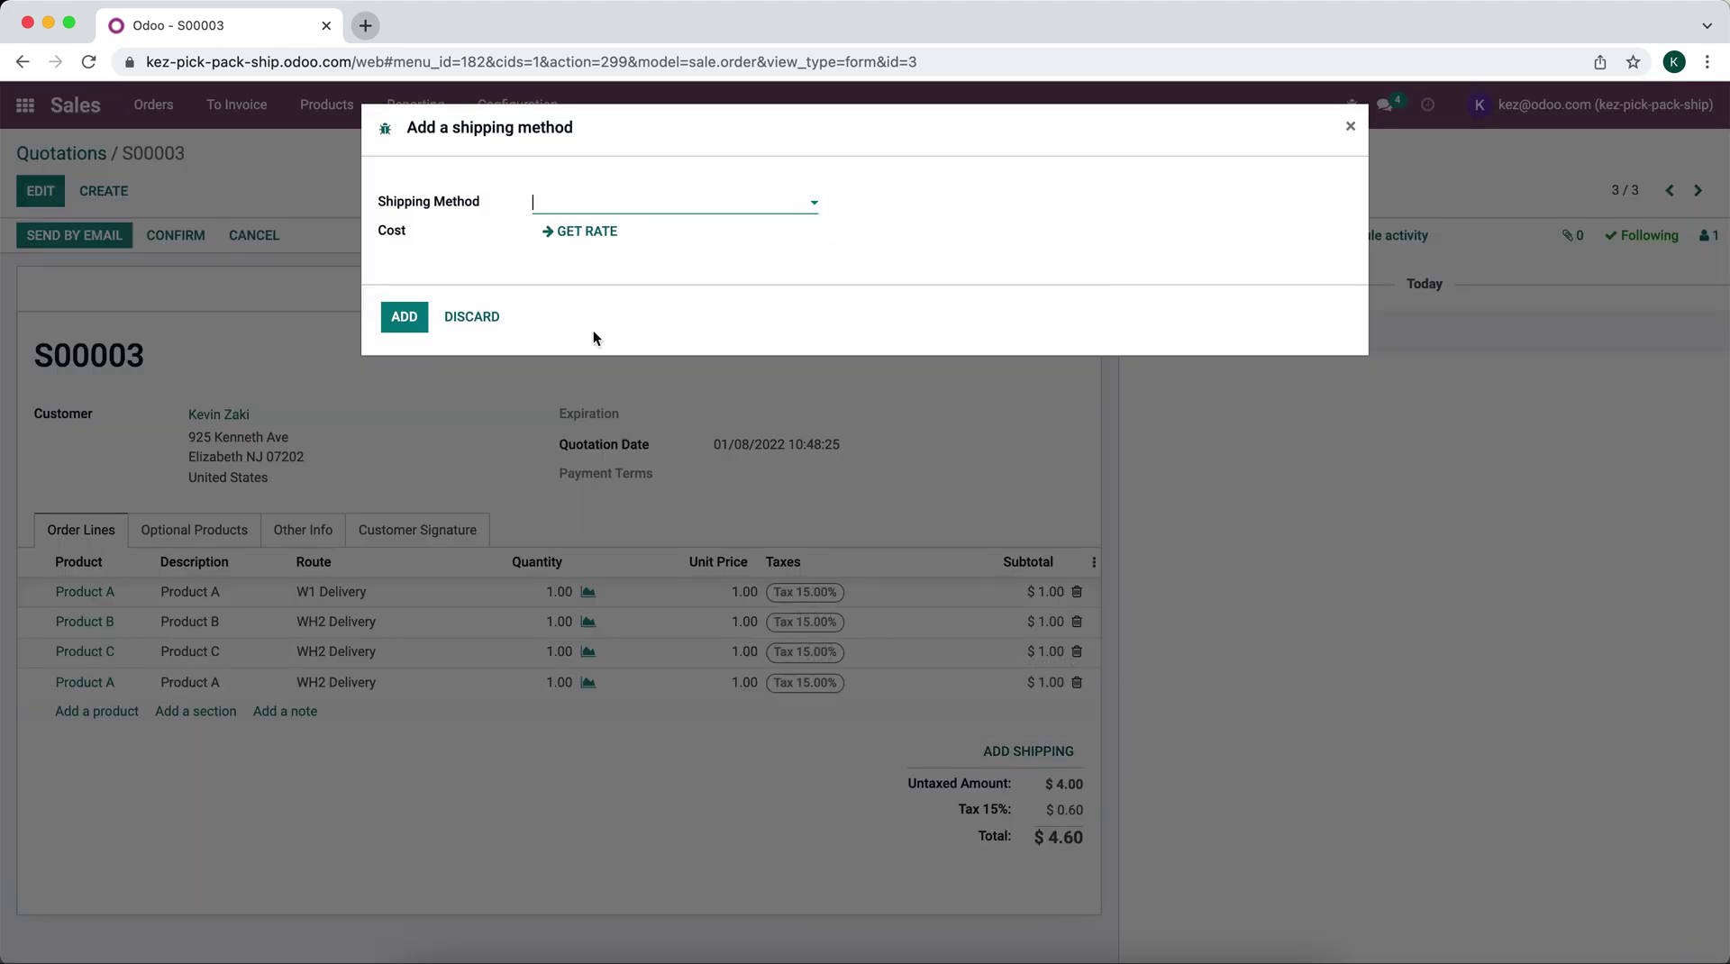
{"action": "left_click", "coordinate": [592, 209]}
{"action": "left_click", "coordinate": [606, 263]}
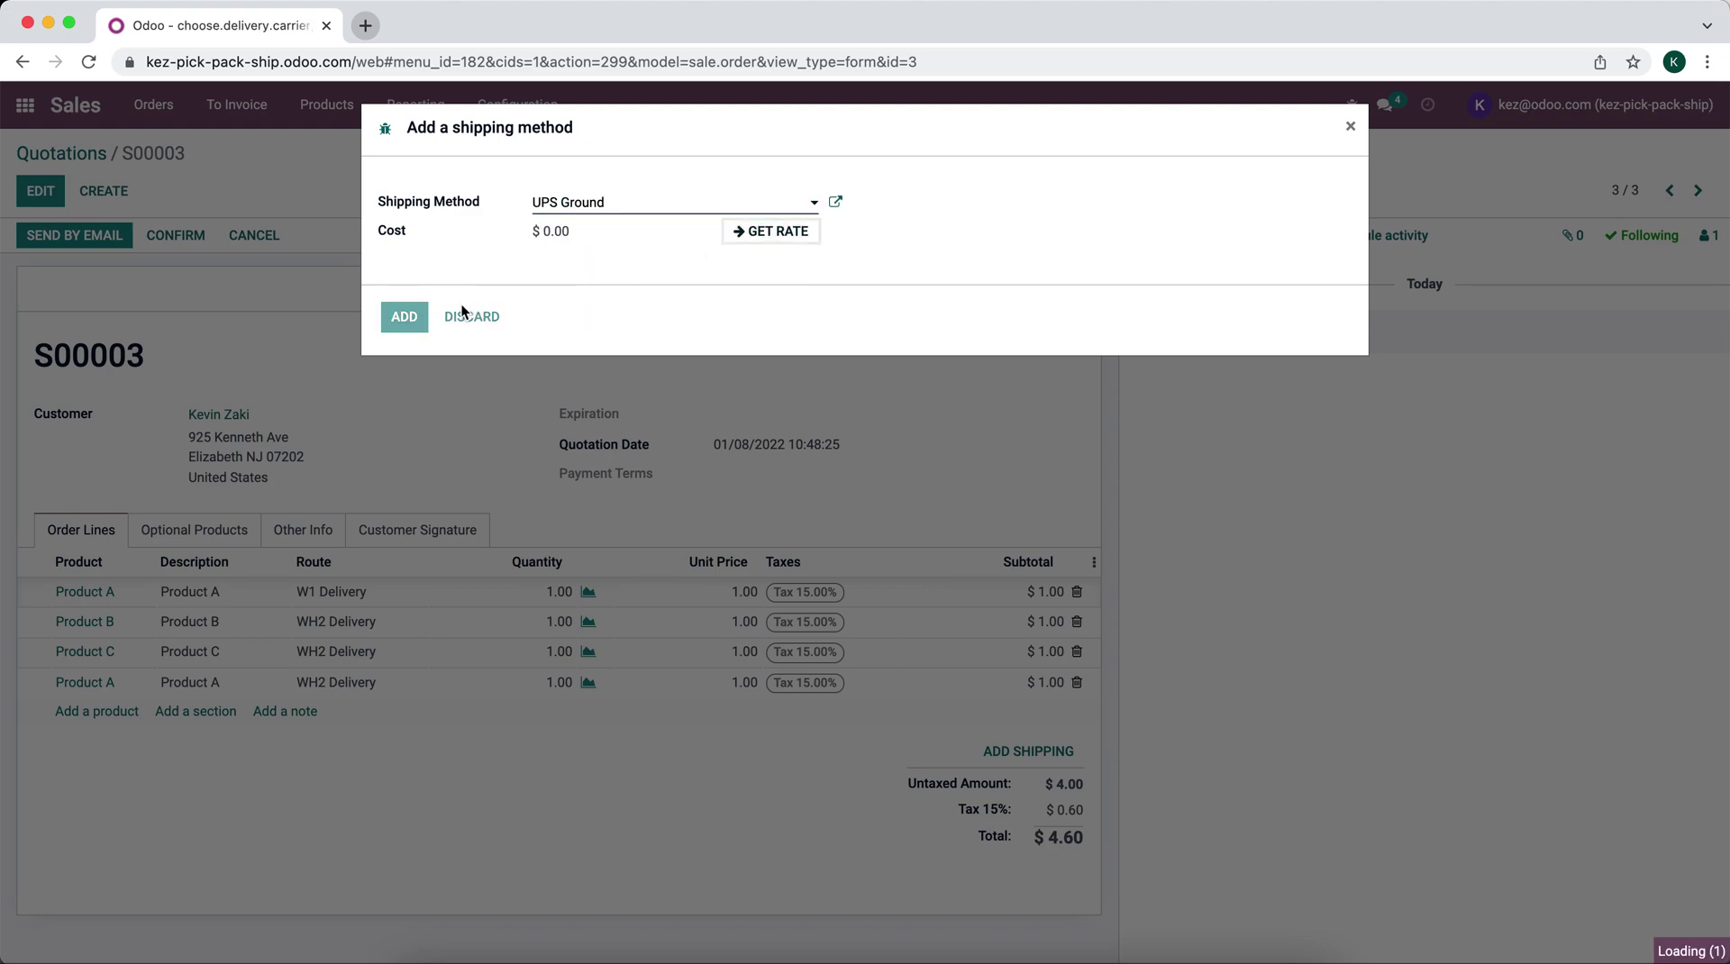
{"action": "left_click", "coordinate": [407, 316]}
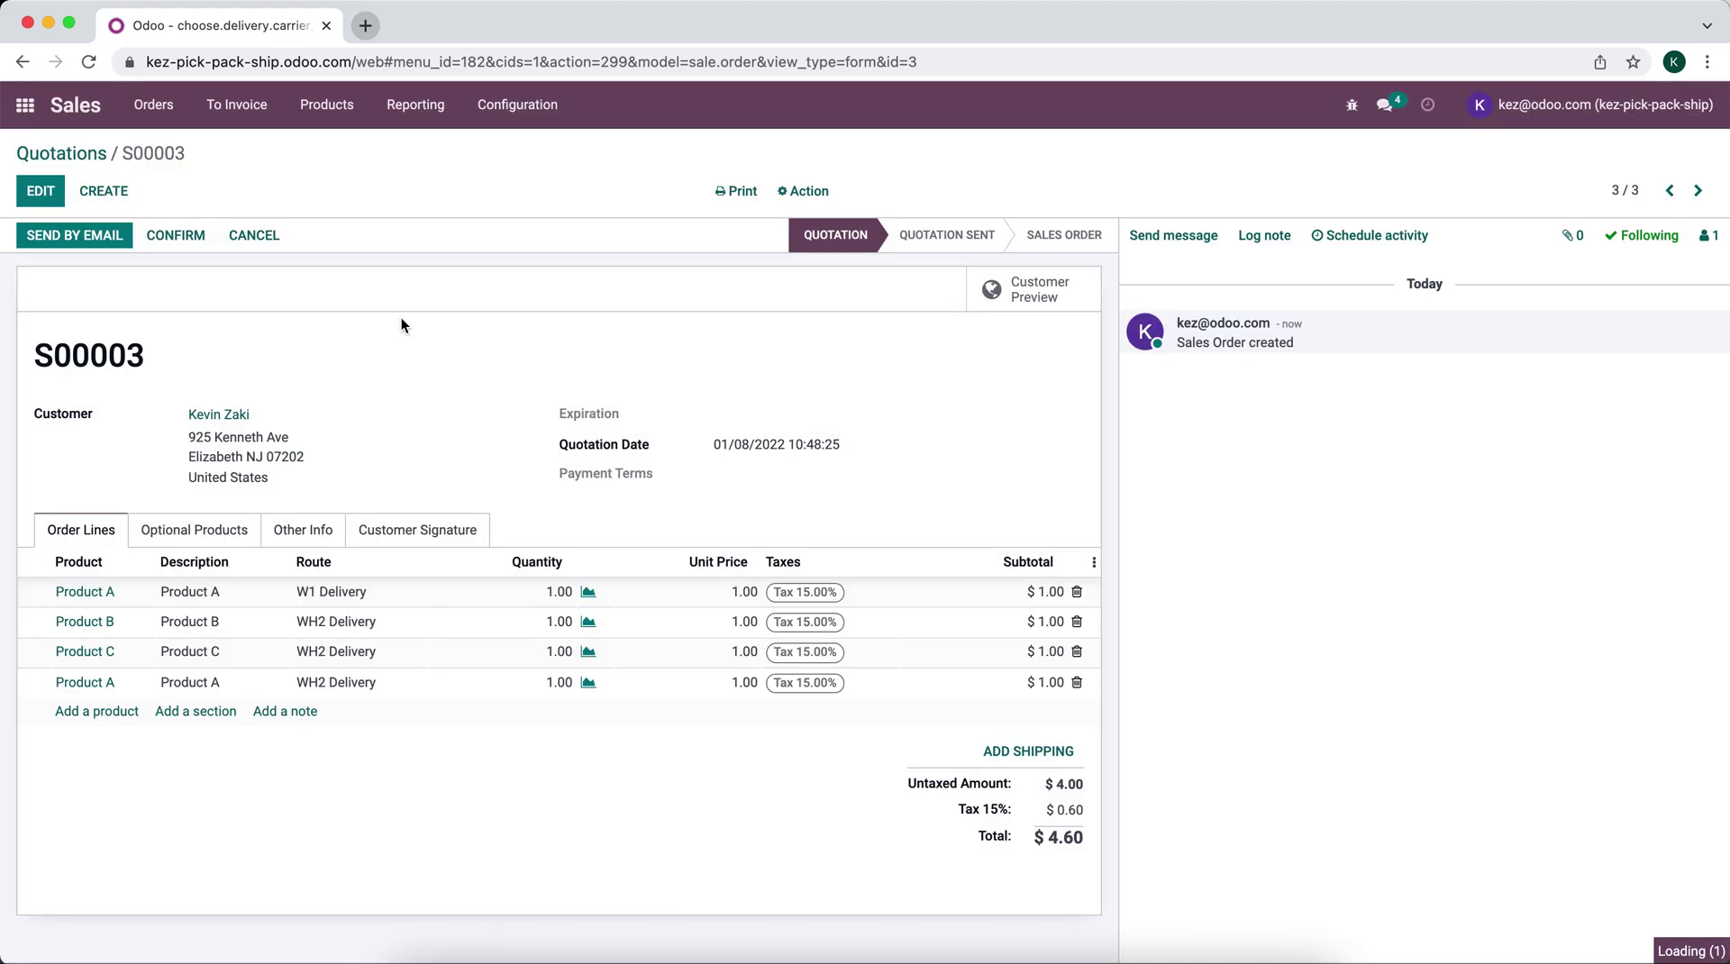
{"action": "left_click", "coordinate": [106, 231]}
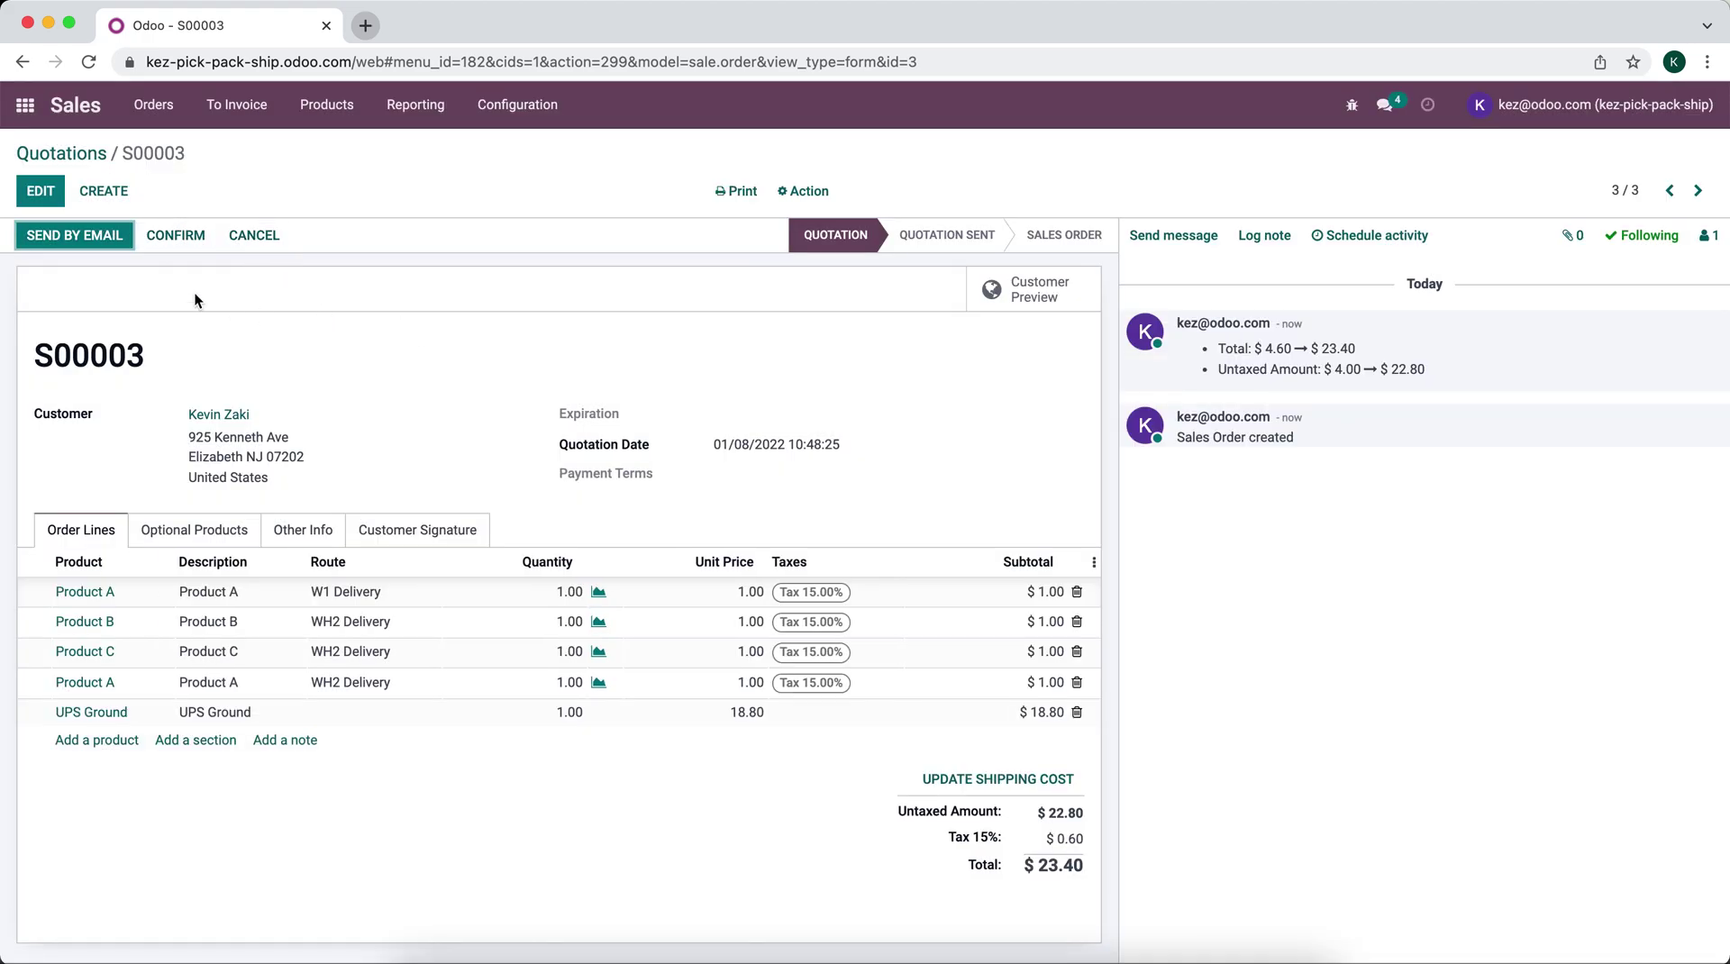
{"action": "left_click", "coordinate": [170, 234]}
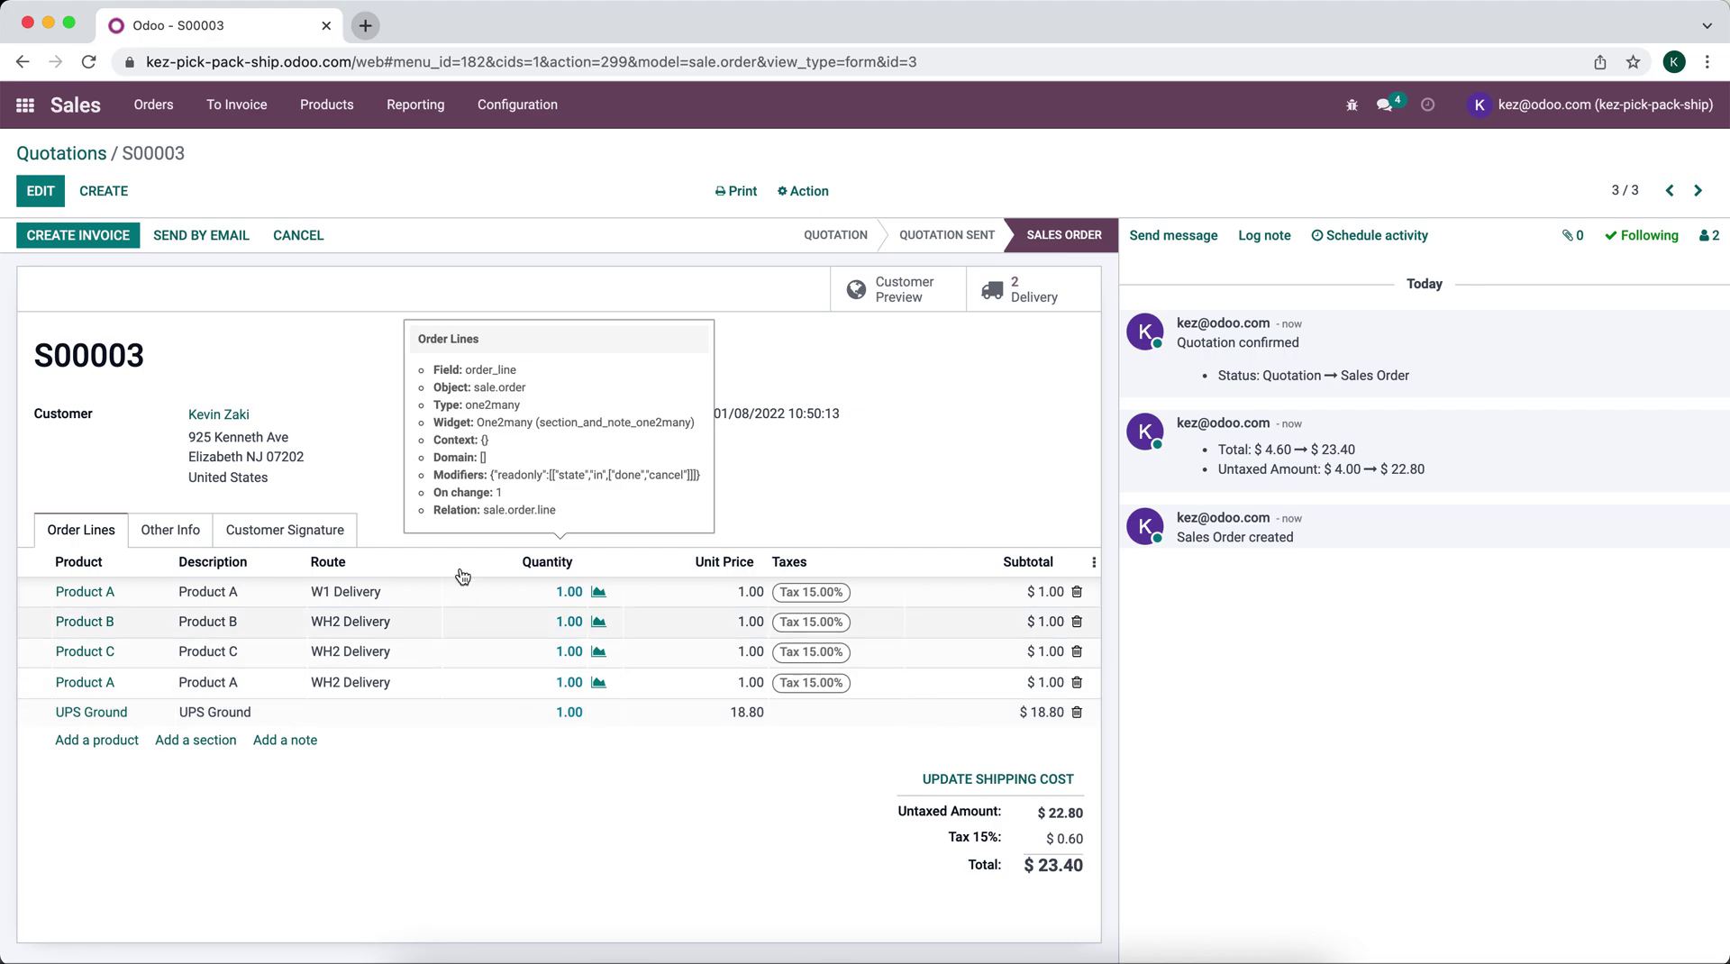
Step: Review S00003's two delivery transfers, then switch to the Inventory app overview
{"action": "left_click", "coordinate": [1051, 297]}
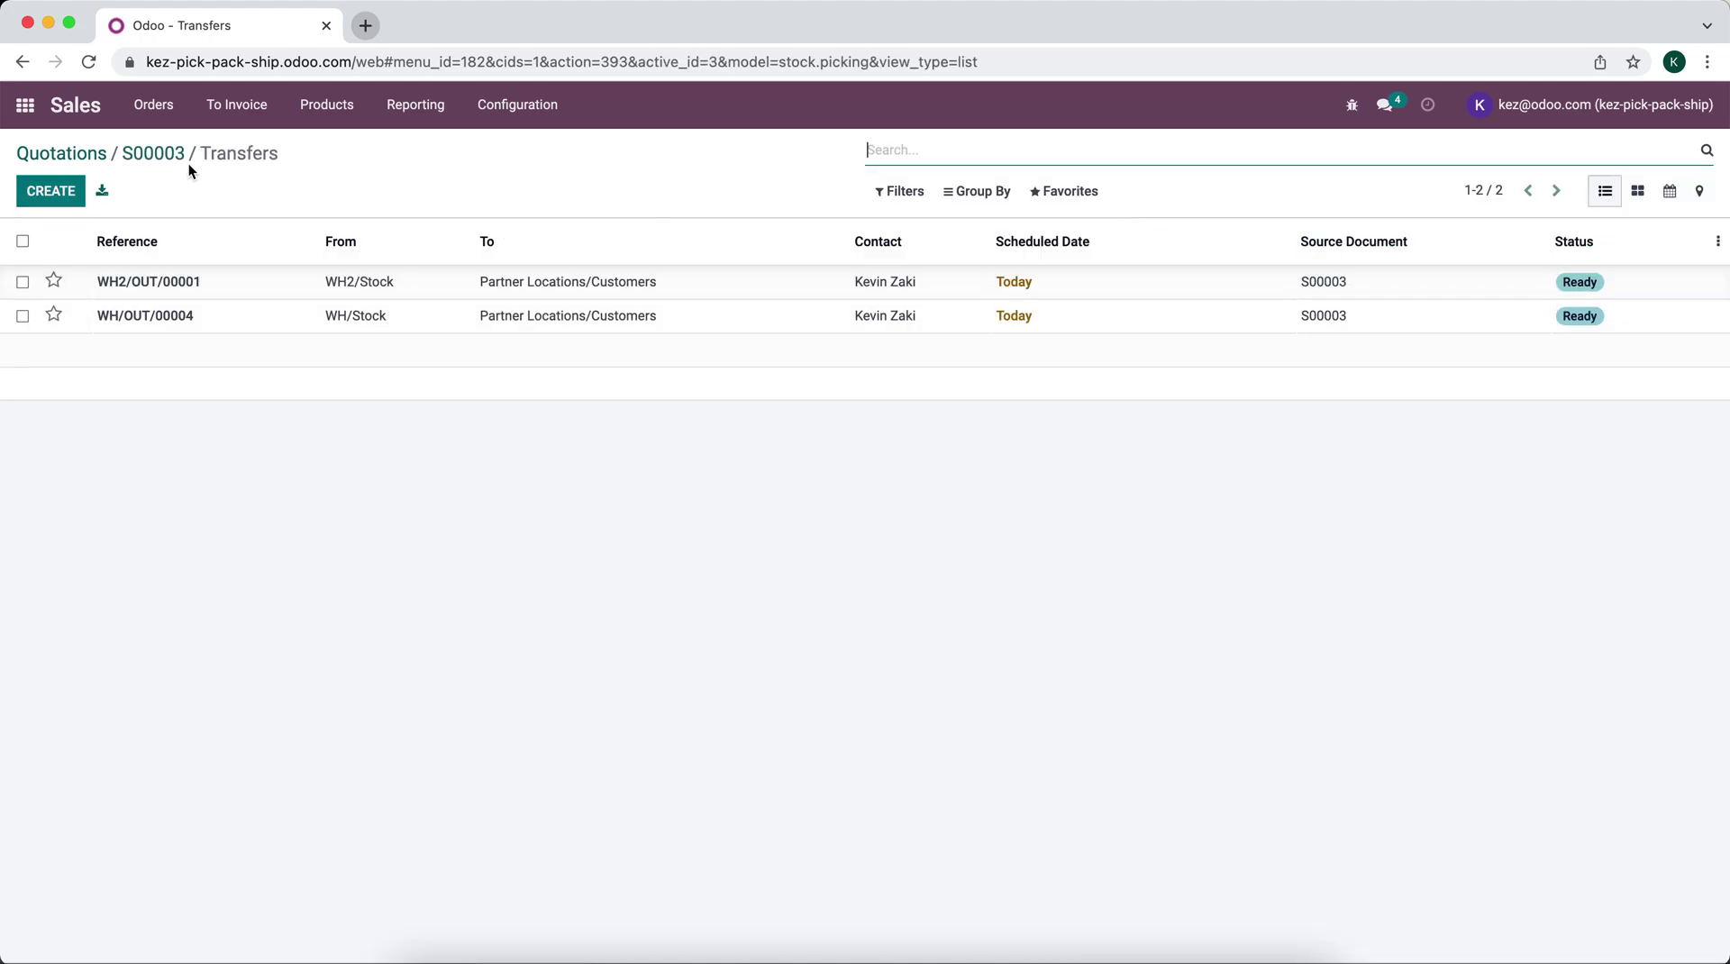
{"action": "left_click", "coordinate": [179, 156]}
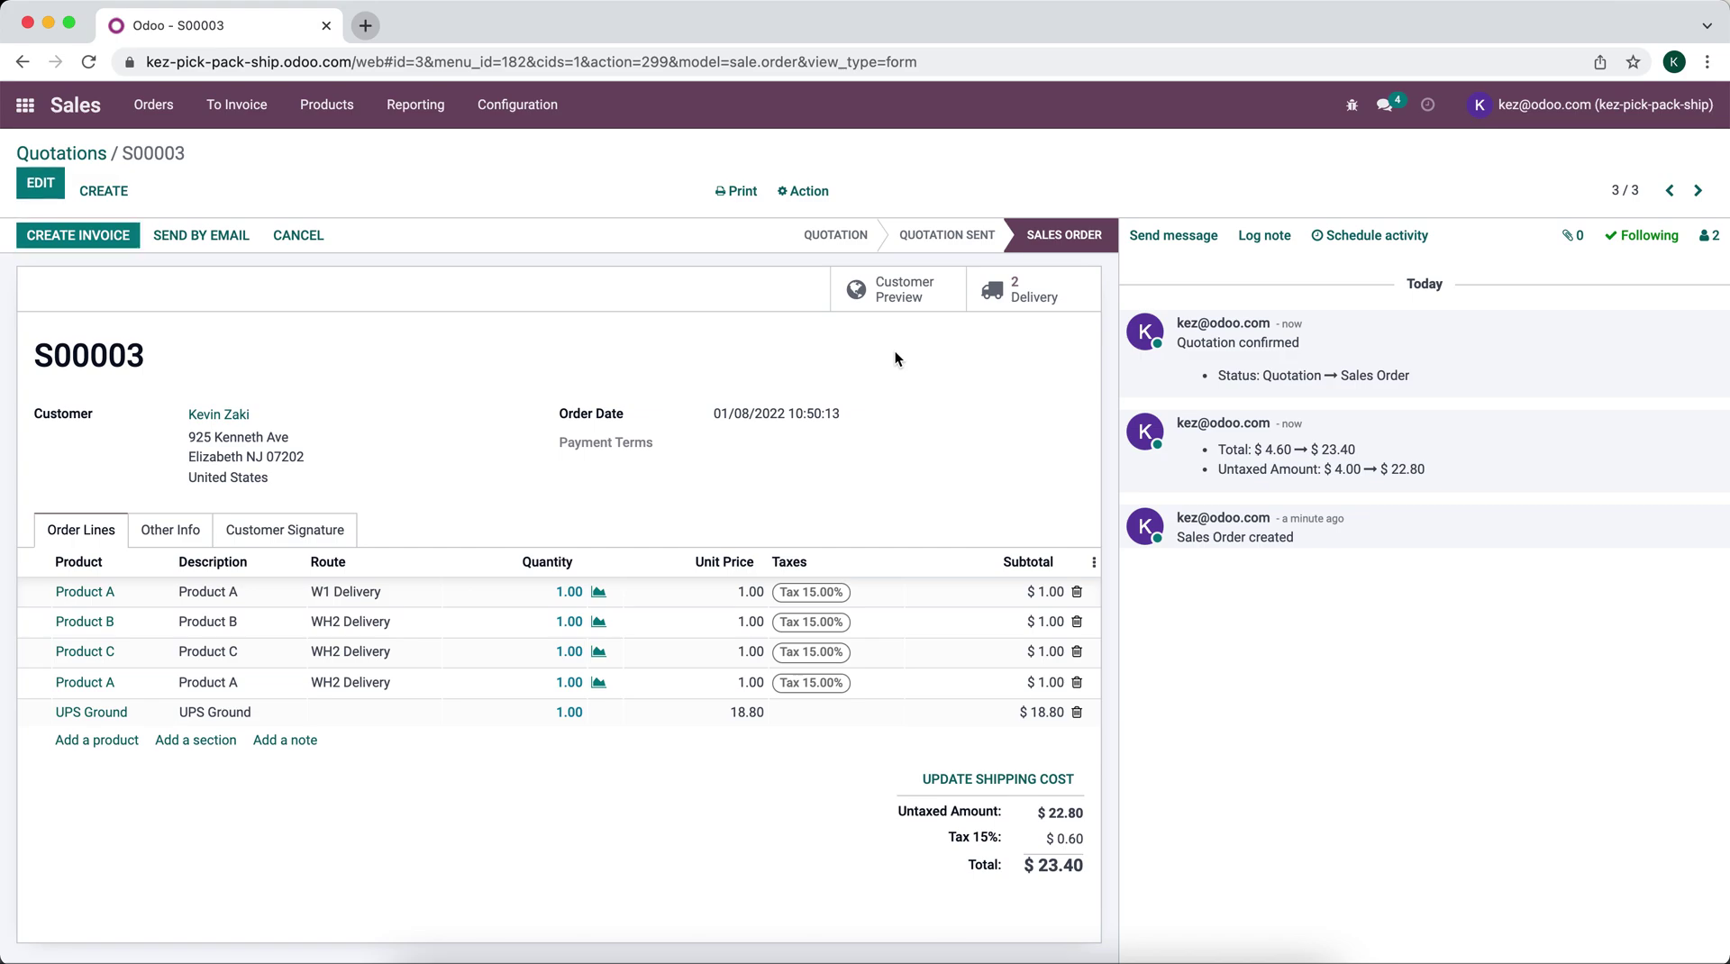
{"action": "left_click", "coordinate": [1003, 290]}
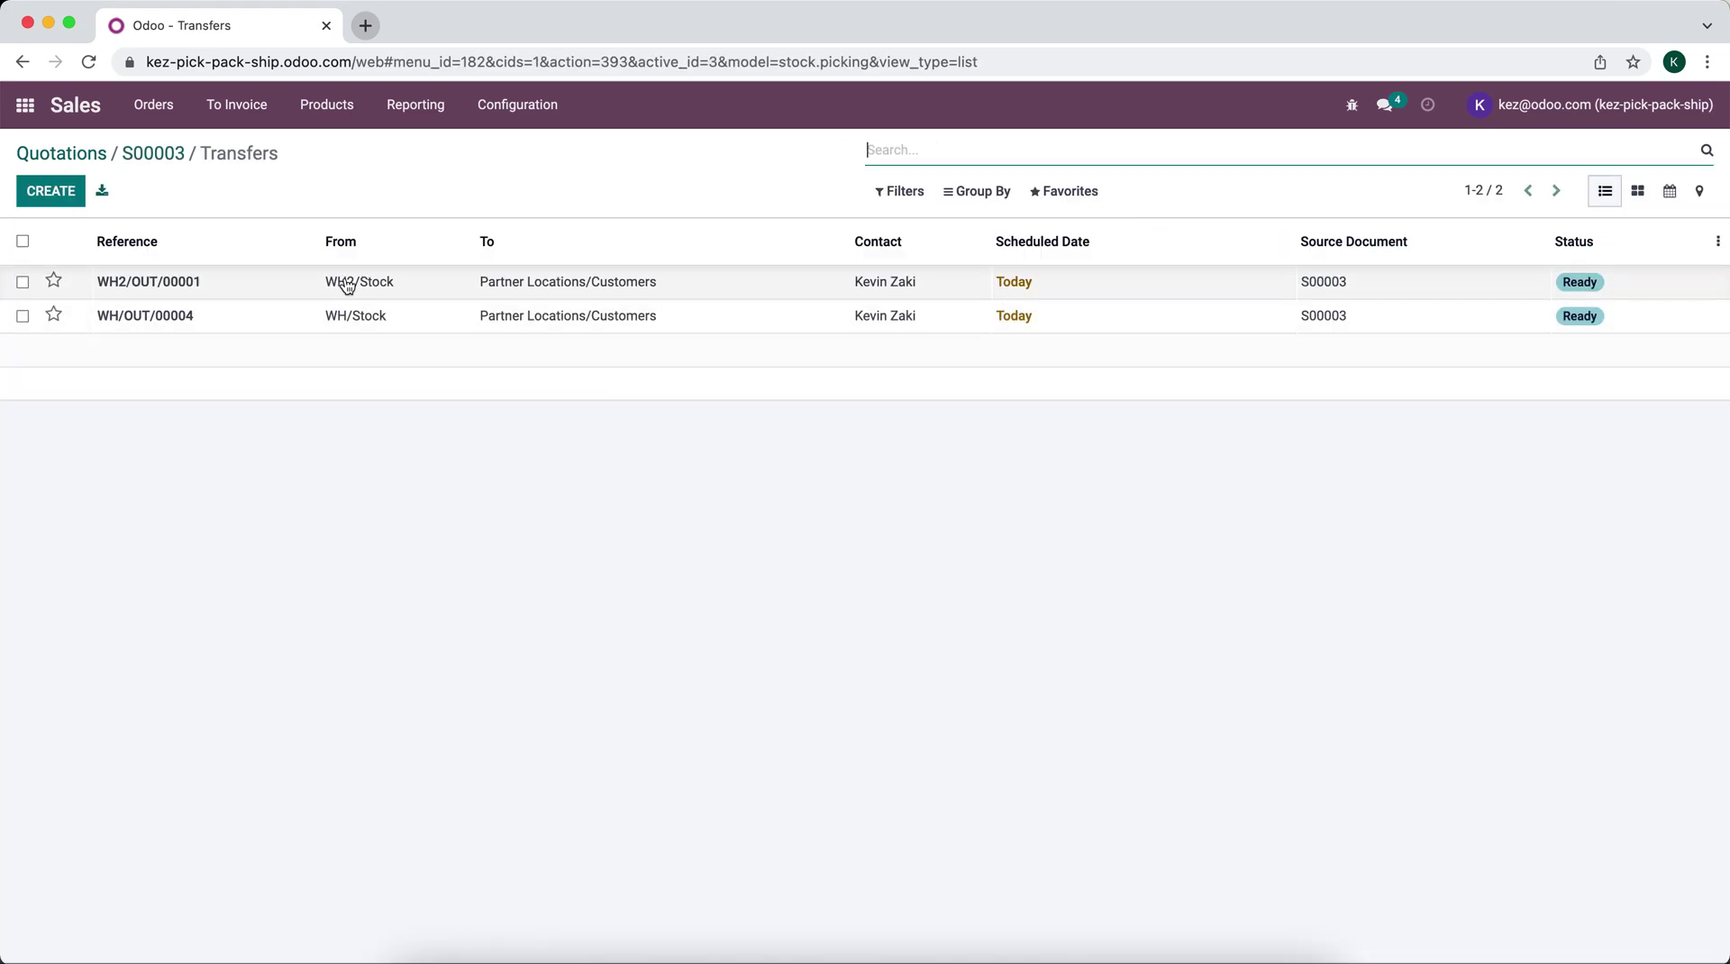
{"action": "left_click", "coordinate": [26, 106]}
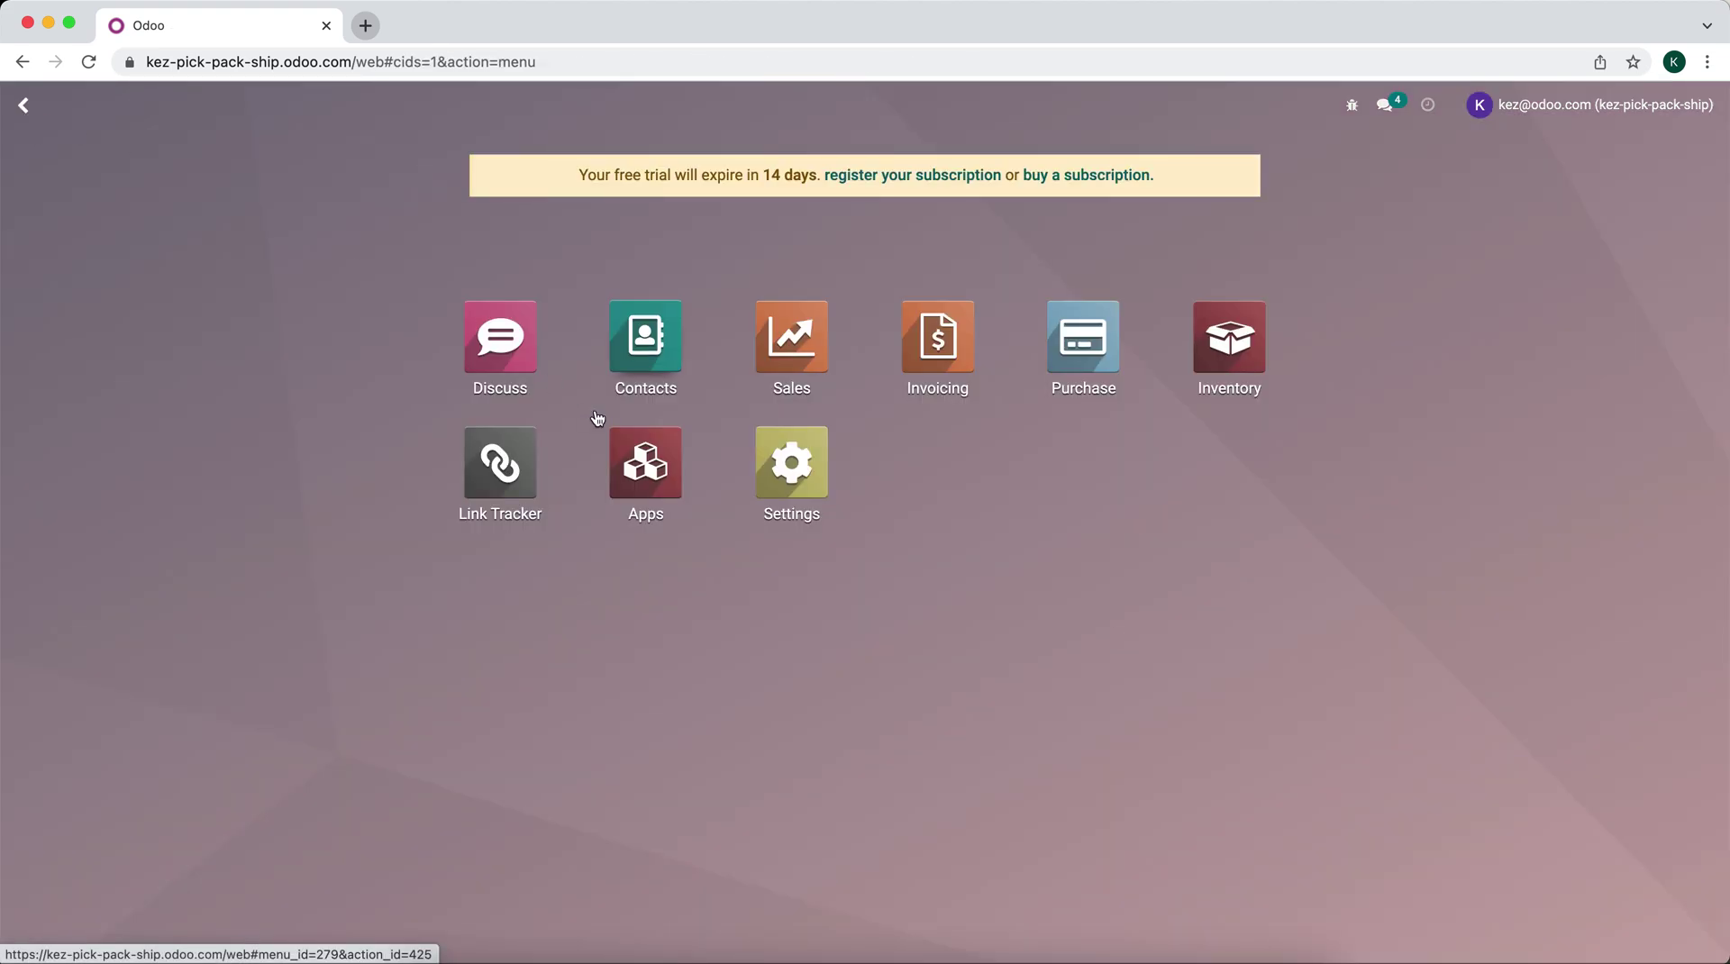
{"action": "left_click", "coordinate": [1274, 375]}
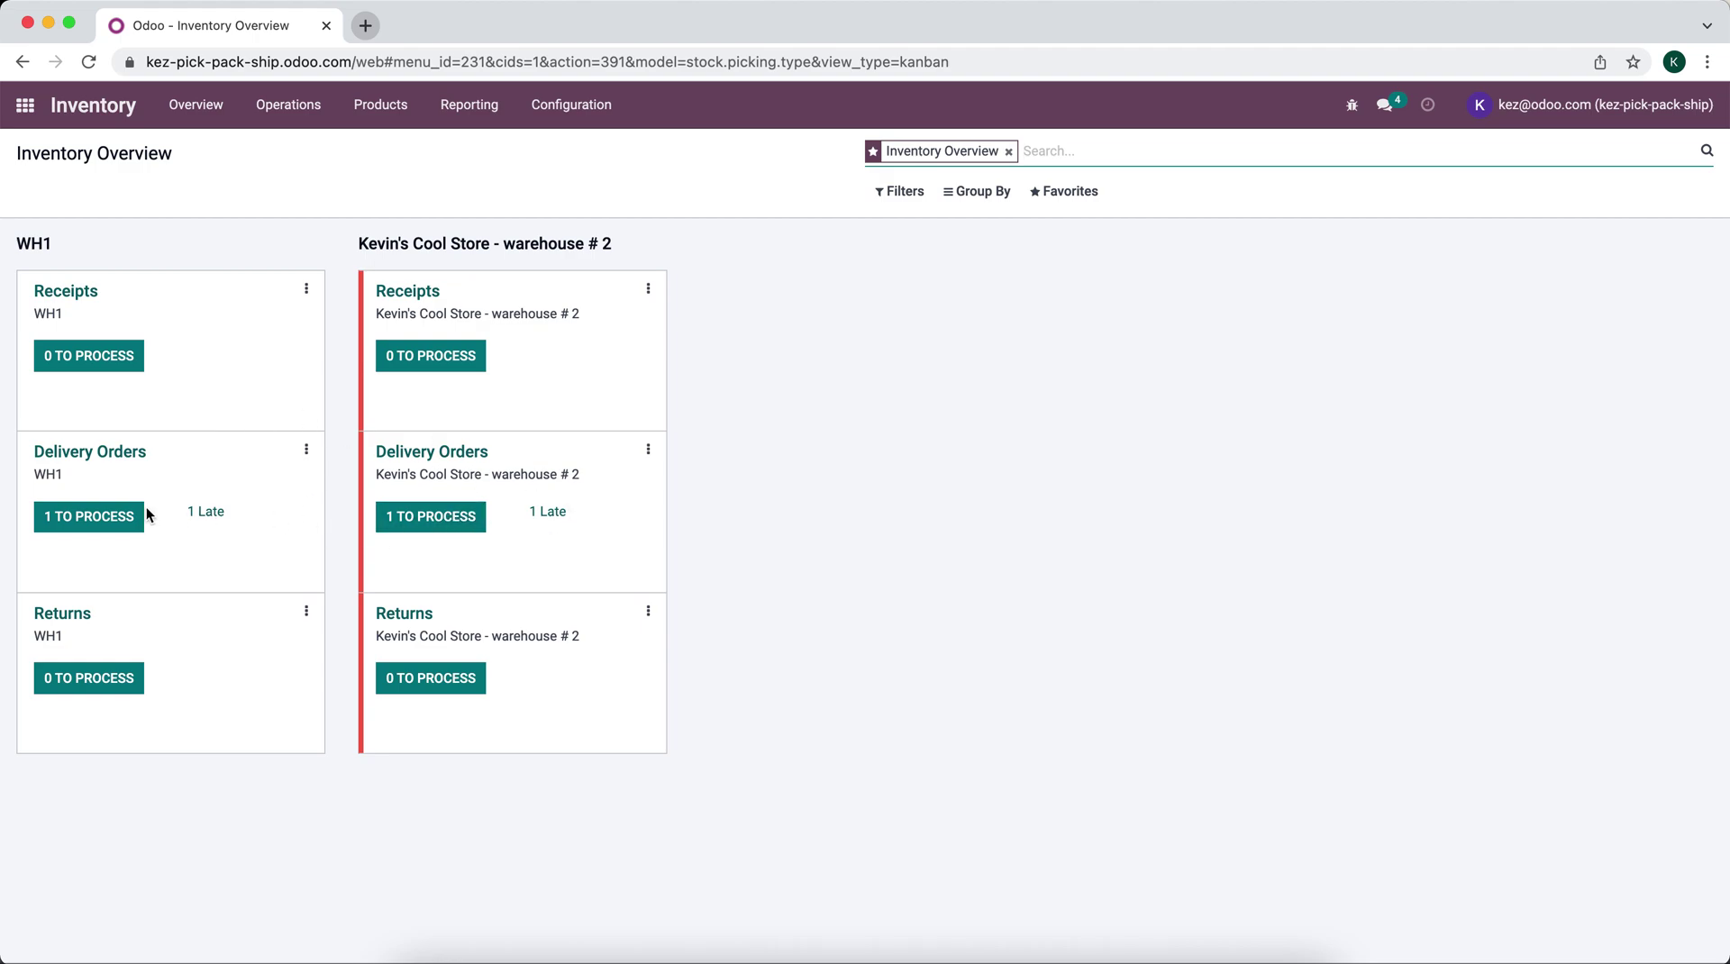
Step: Open WH1 delivery WH/OUT/00004 and put it in a 9x6x6 Box package weighing 2
{"action": "left_click", "coordinate": [95, 520]}
{"action": "left_click", "coordinate": [339, 280]}
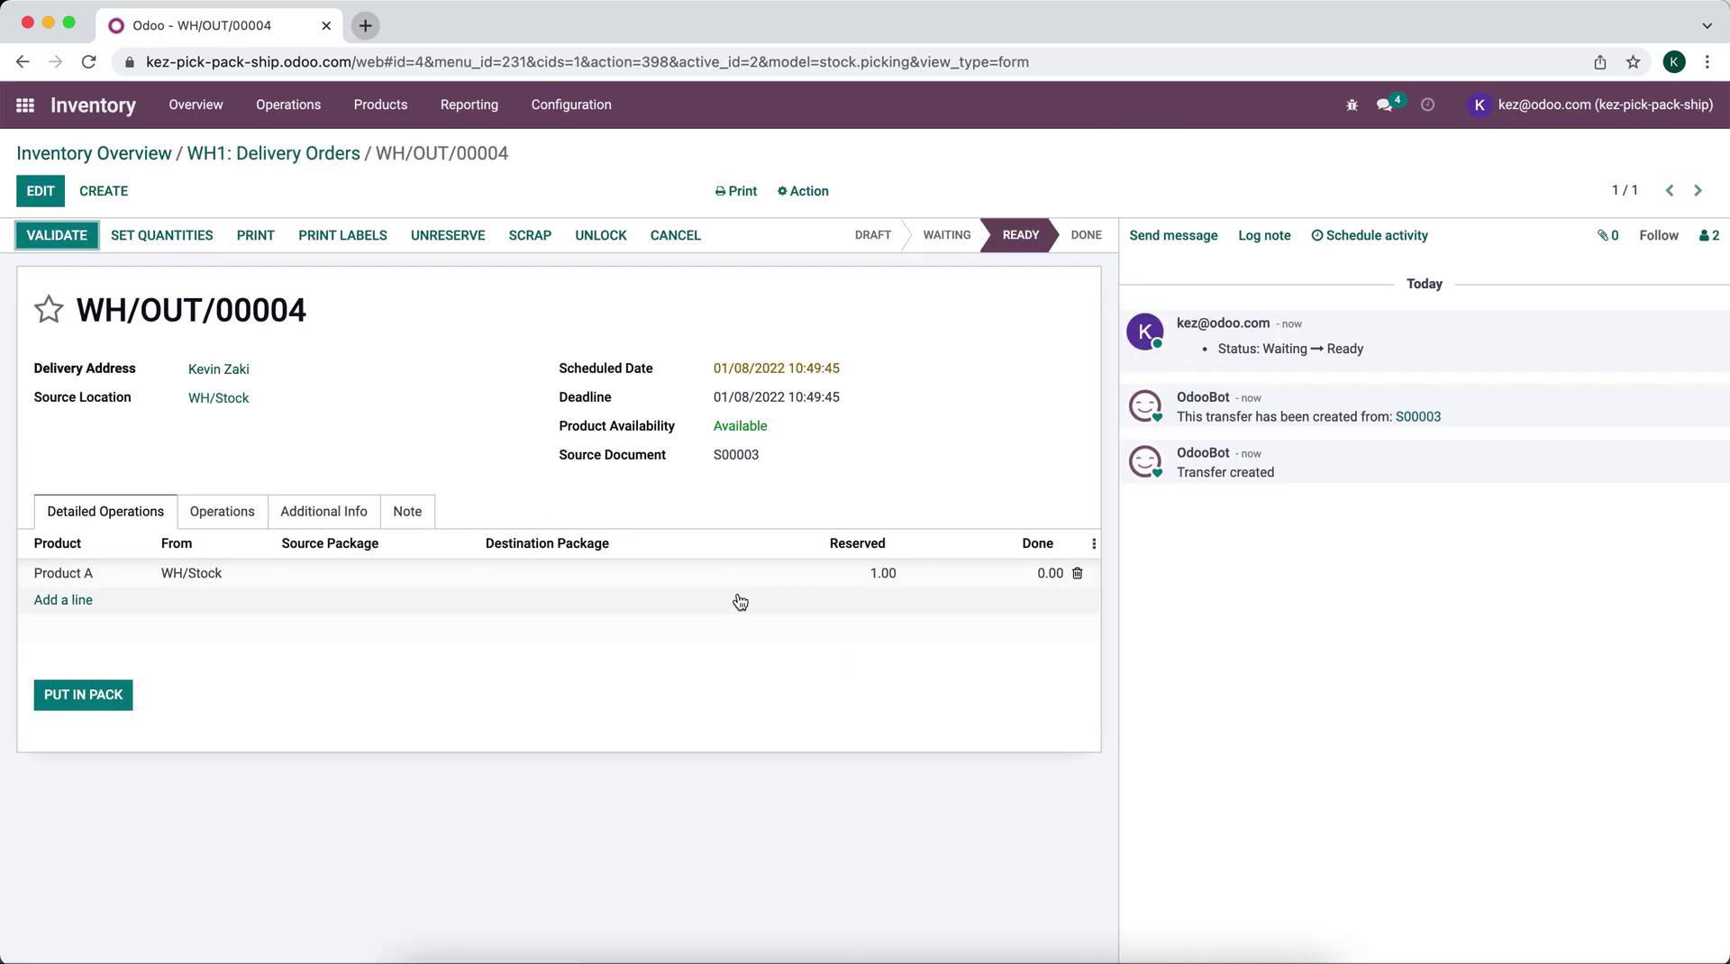
{"action": "left_click", "coordinate": [77, 697]}
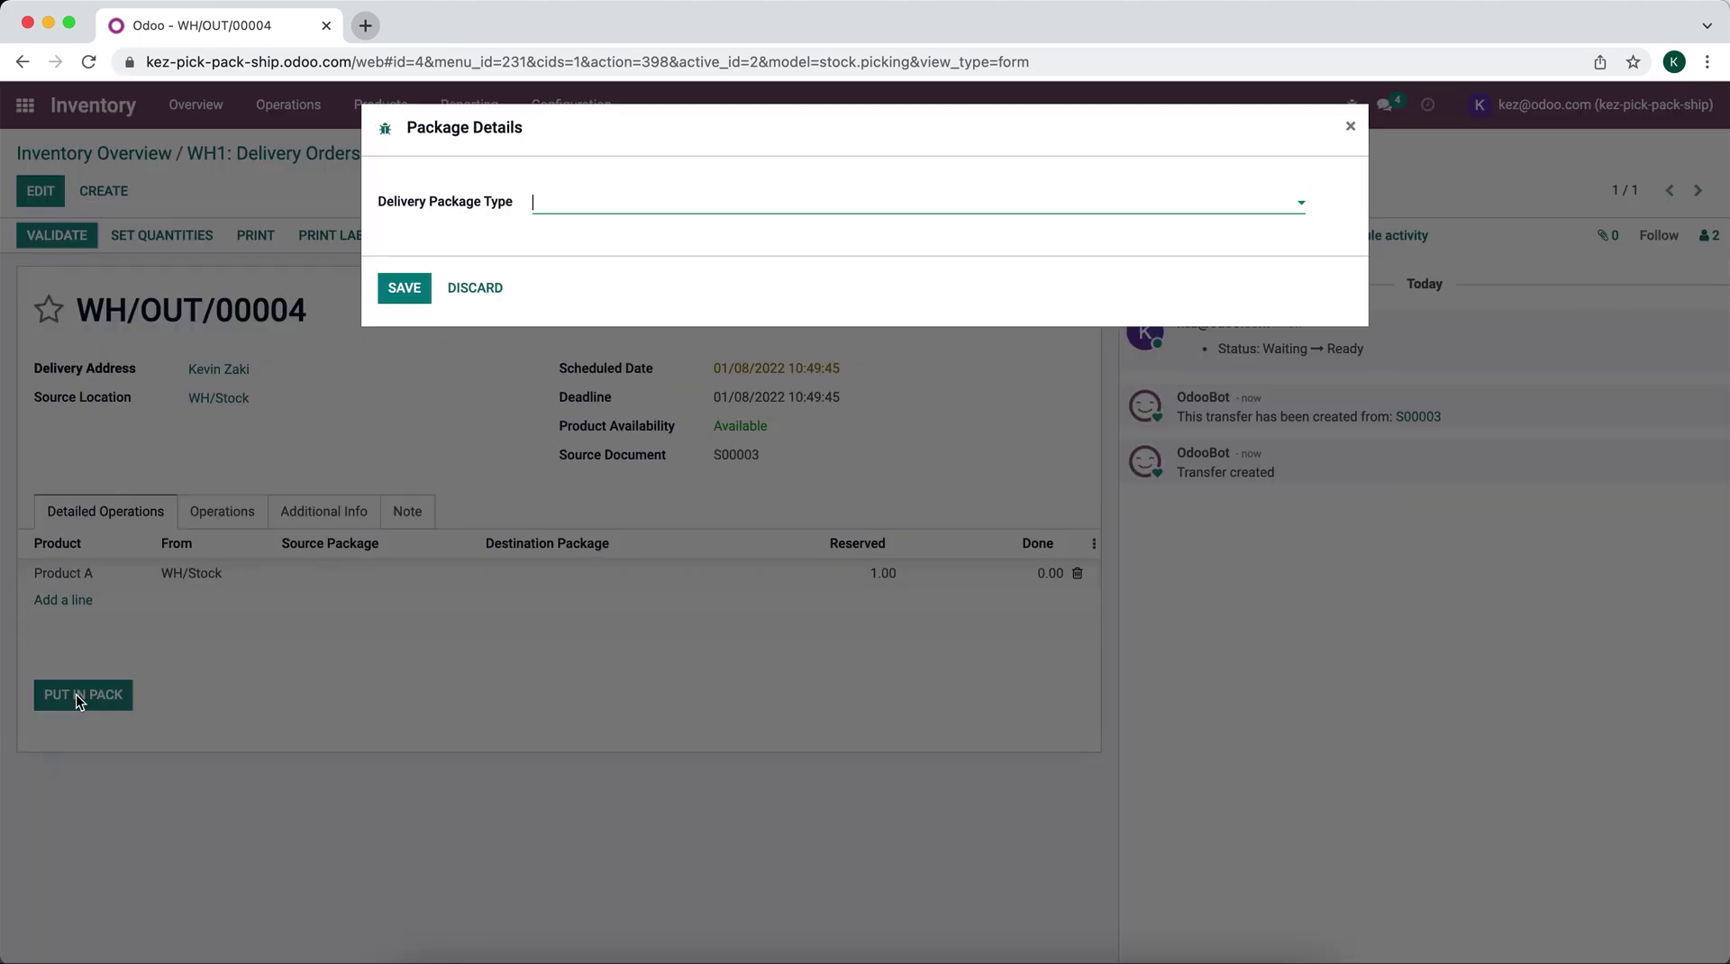
{"action": "left_click", "coordinate": [562, 206]}
{"action": "type", "text": "9"}
{"action": "left_click", "coordinate": [573, 237]}
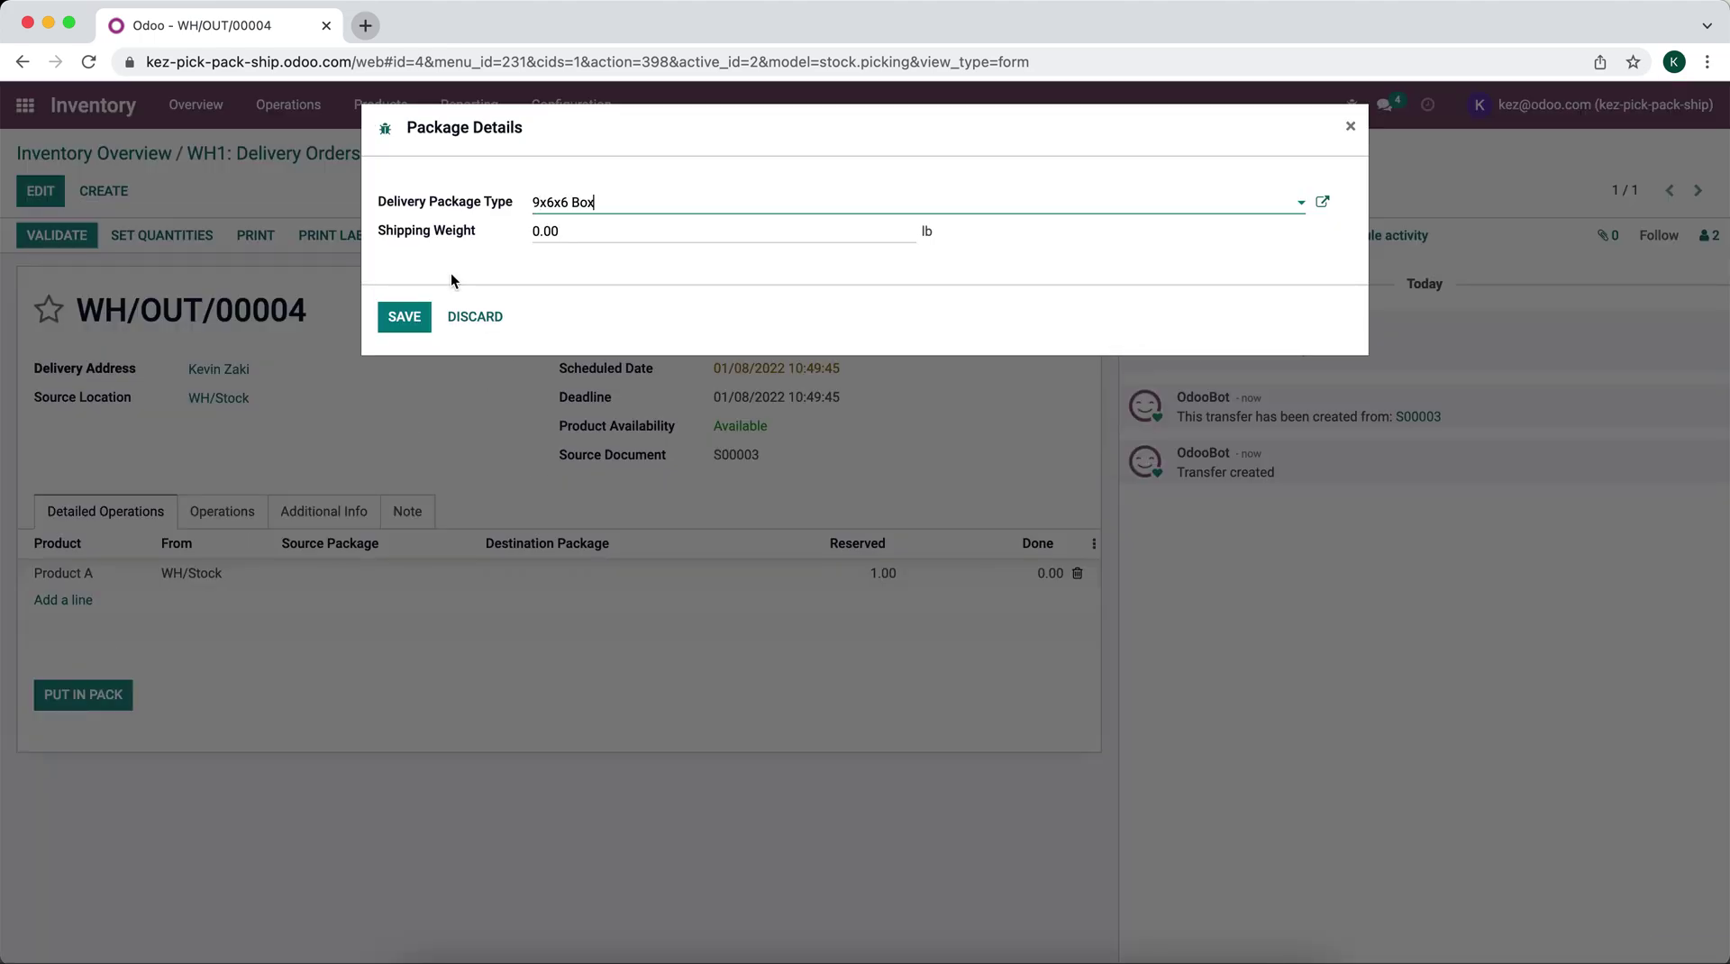
{"action": "left_click", "coordinate": [586, 229]}
{"action": "type", "text": "2"}
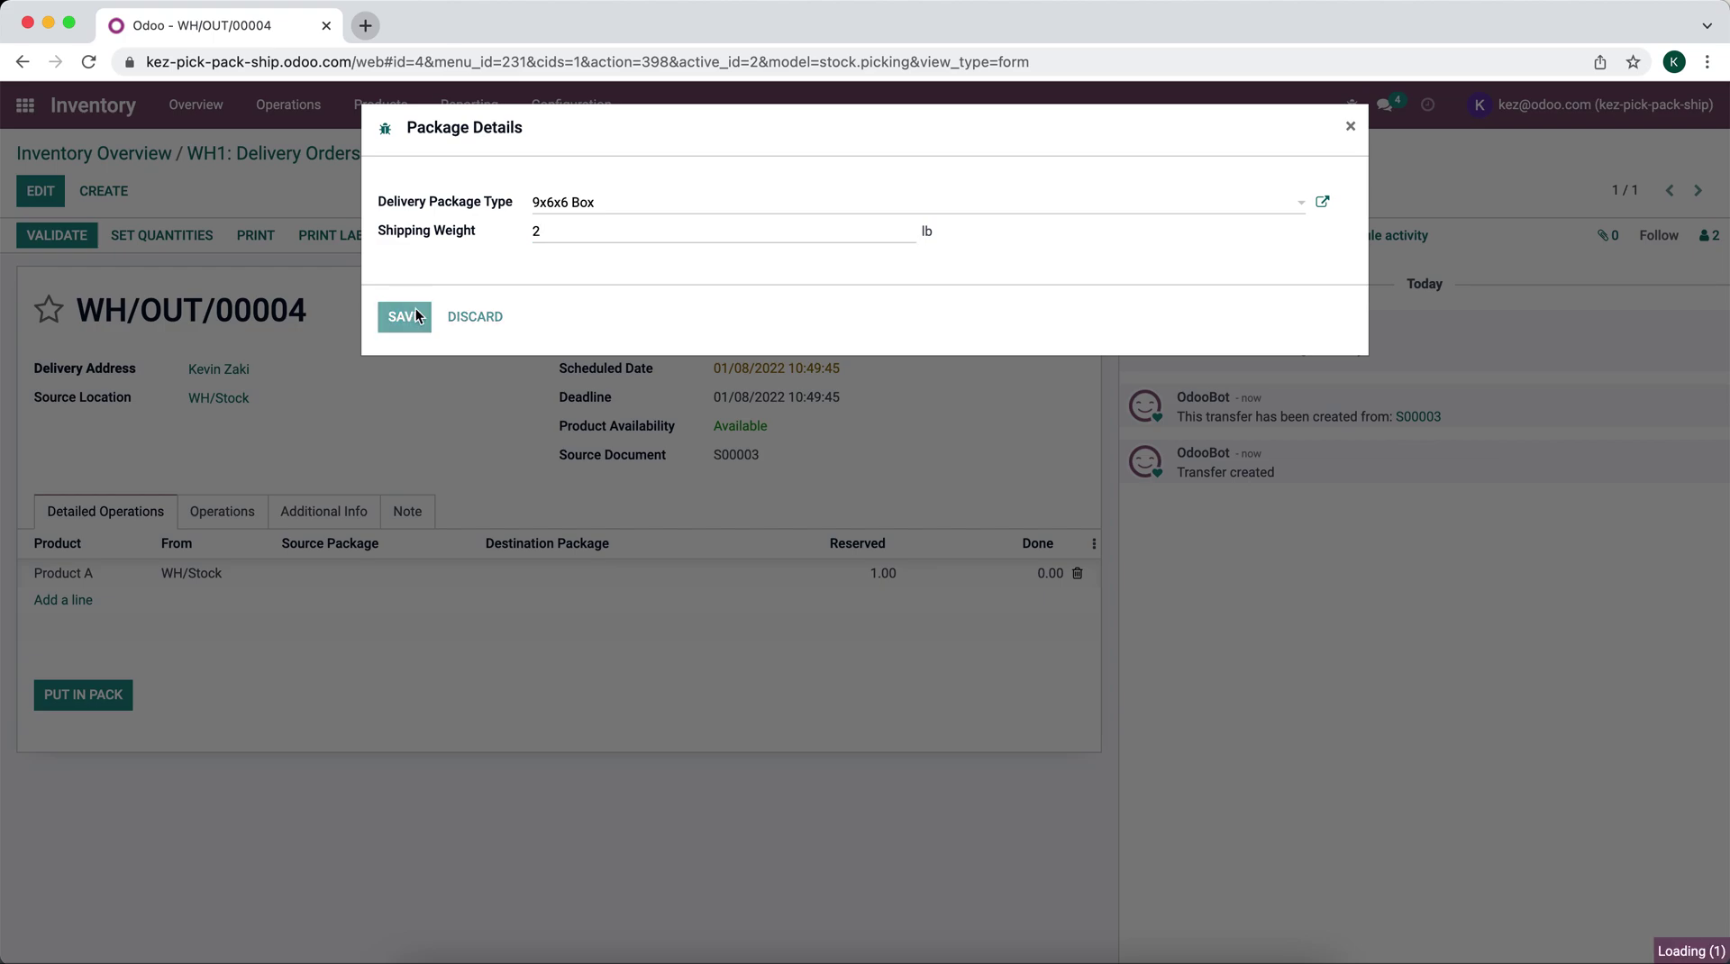
{"action": "left_click", "coordinate": [415, 308]}
Step: Validate WH/OUT/00004, view the generated UPS label PDF, and return to Inventory Overview
{"action": "left_click", "coordinate": [59, 237]}
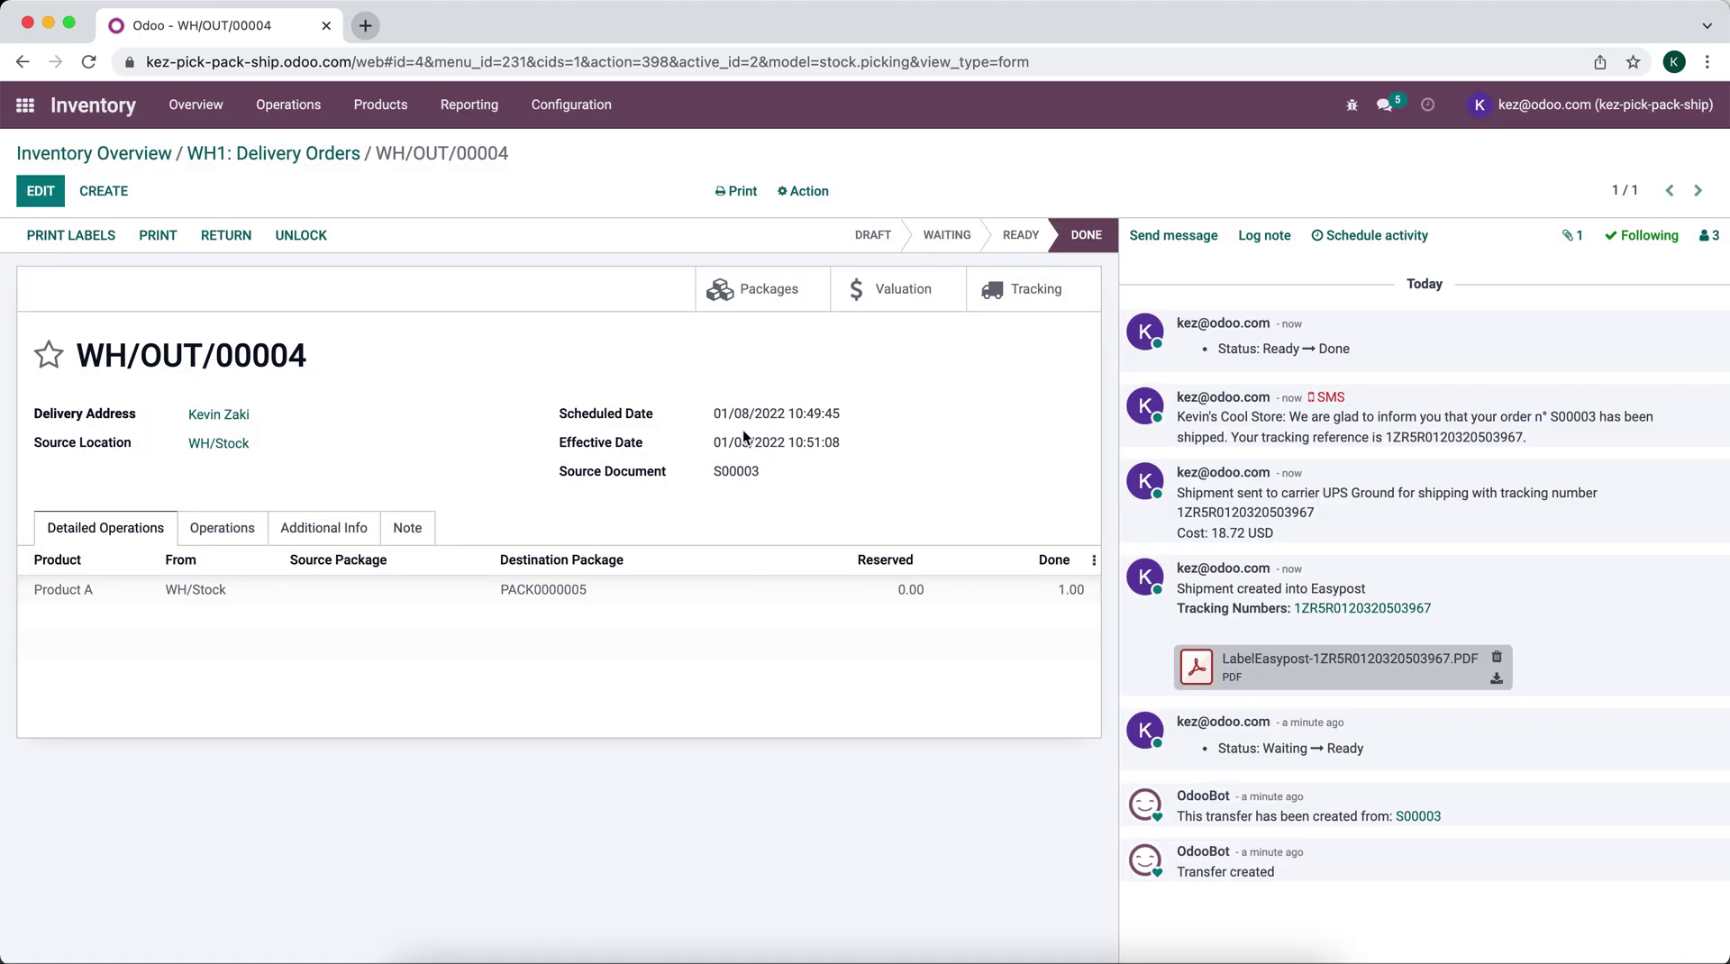
{"action": "left_click", "coordinate": [1199, 668]}
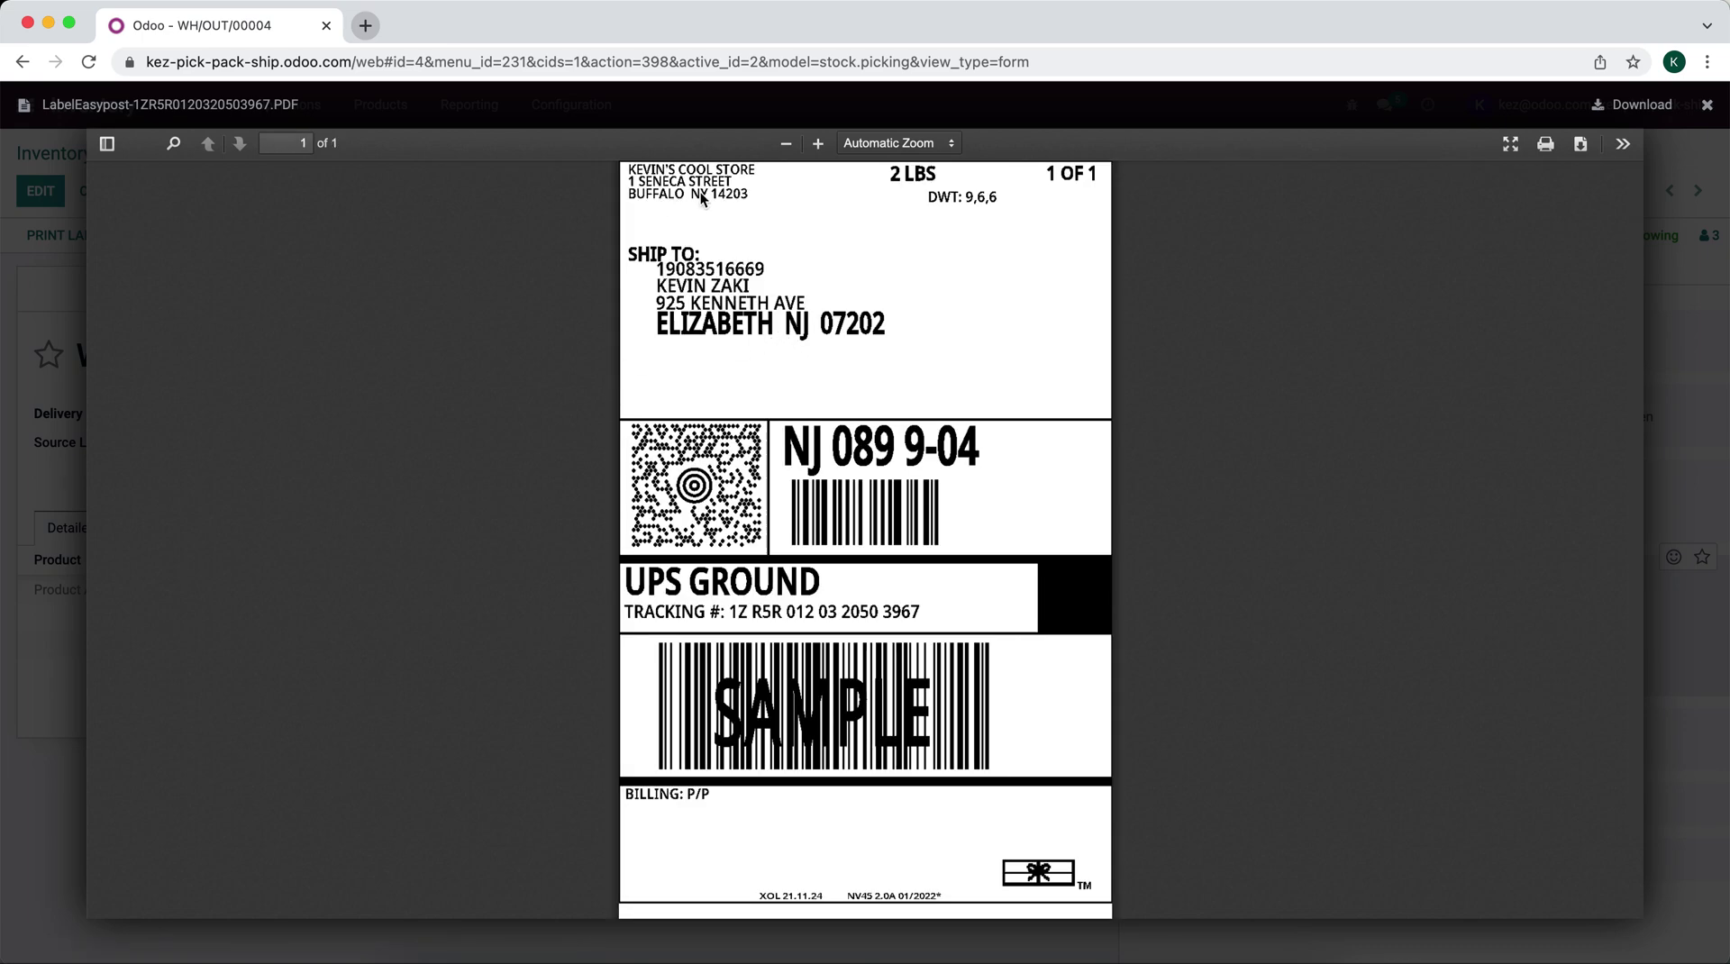
{"action": "left_click", "coordinate": [1681, 225]}
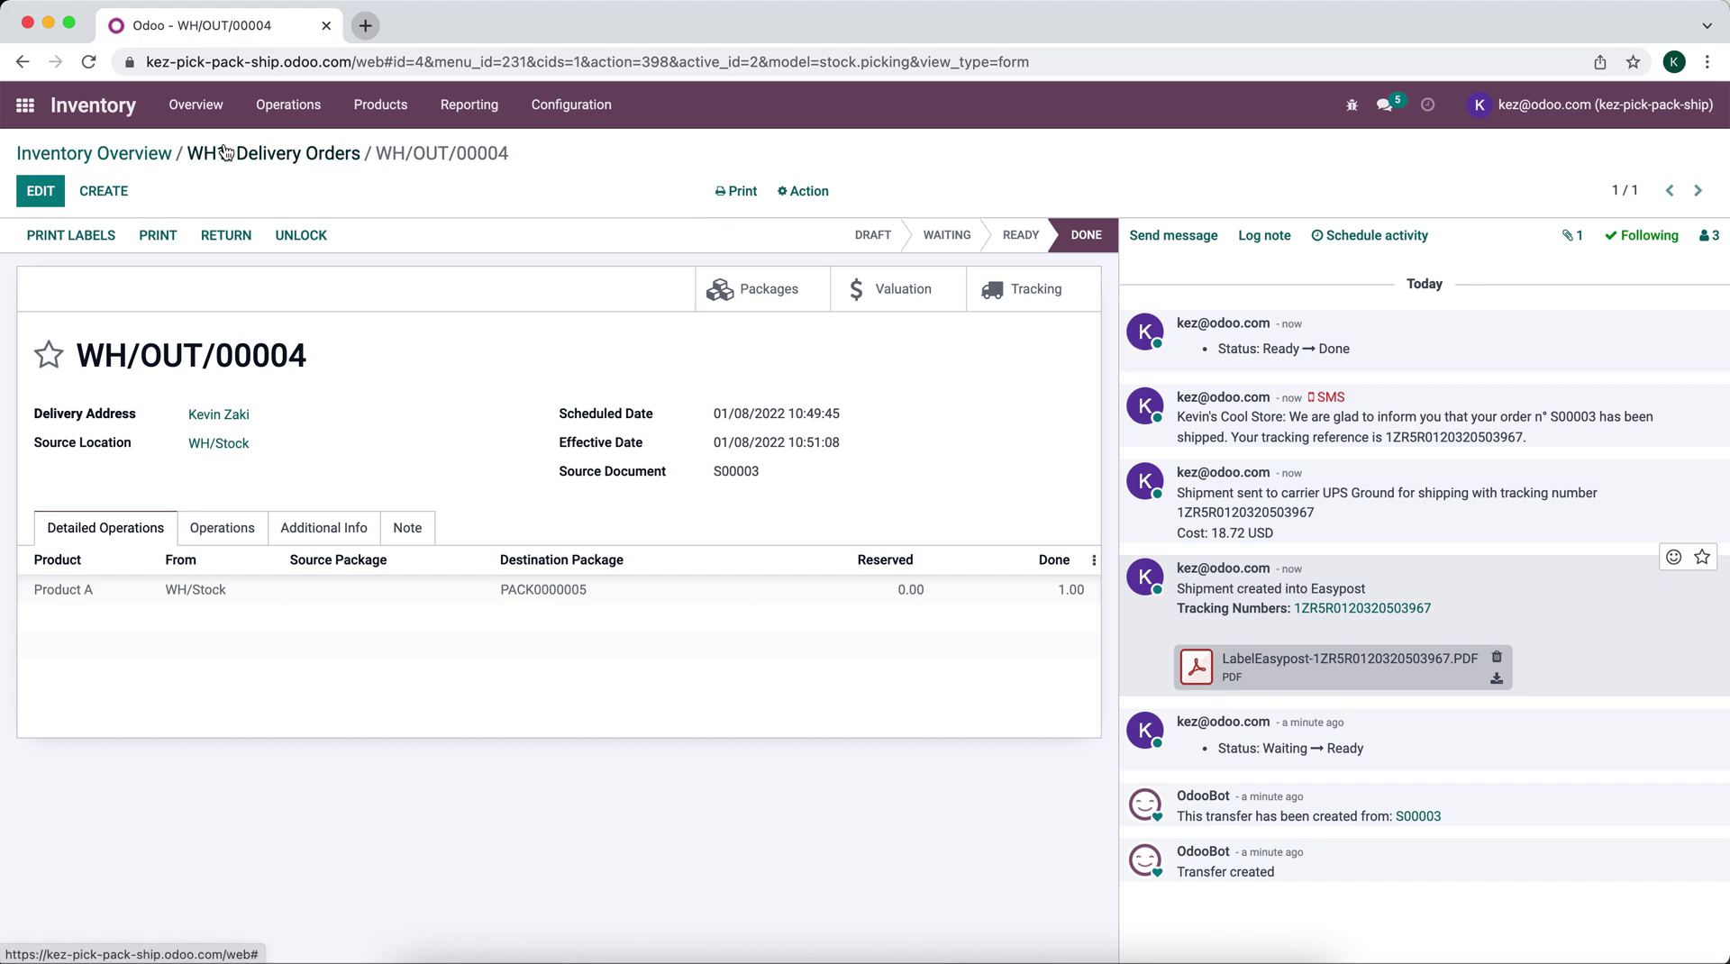
{"action": "left_click", "coordinate": [124, 158]}
Step: Open delivery WH2/OUT/00001 and set done quantities of 1 for Products B and C
{"action": "left_click", "coordinate": [451, 516]}
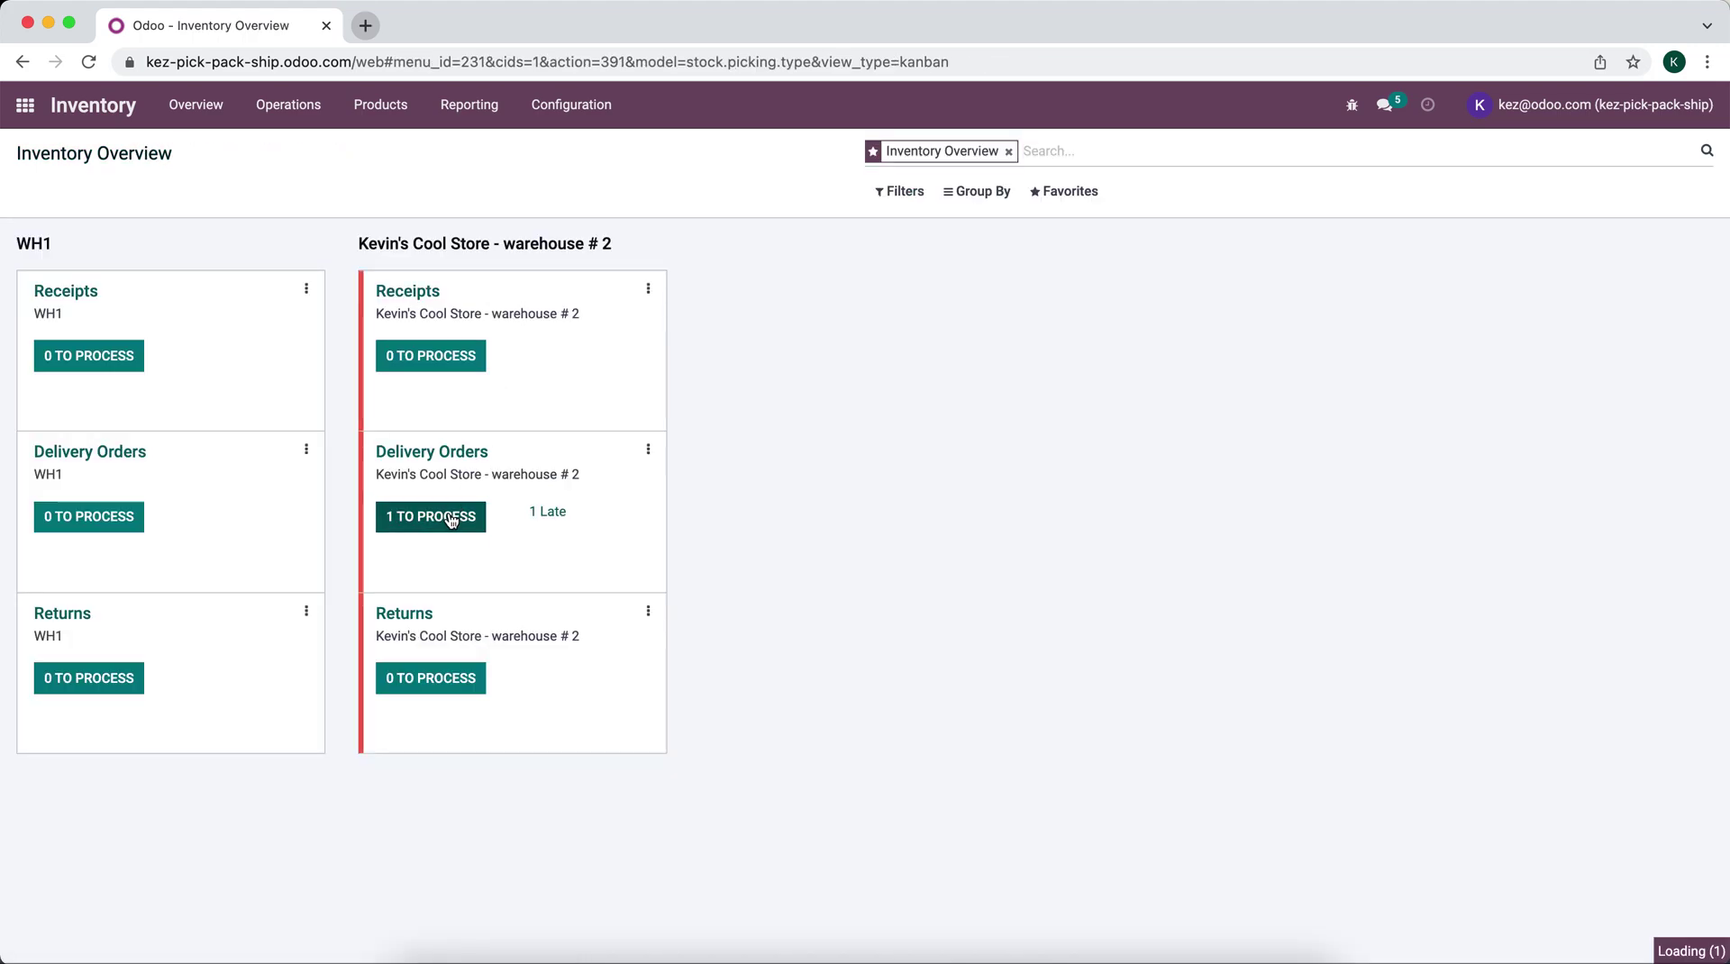
{"action": "left_click", "coordinate": [279, 285]}
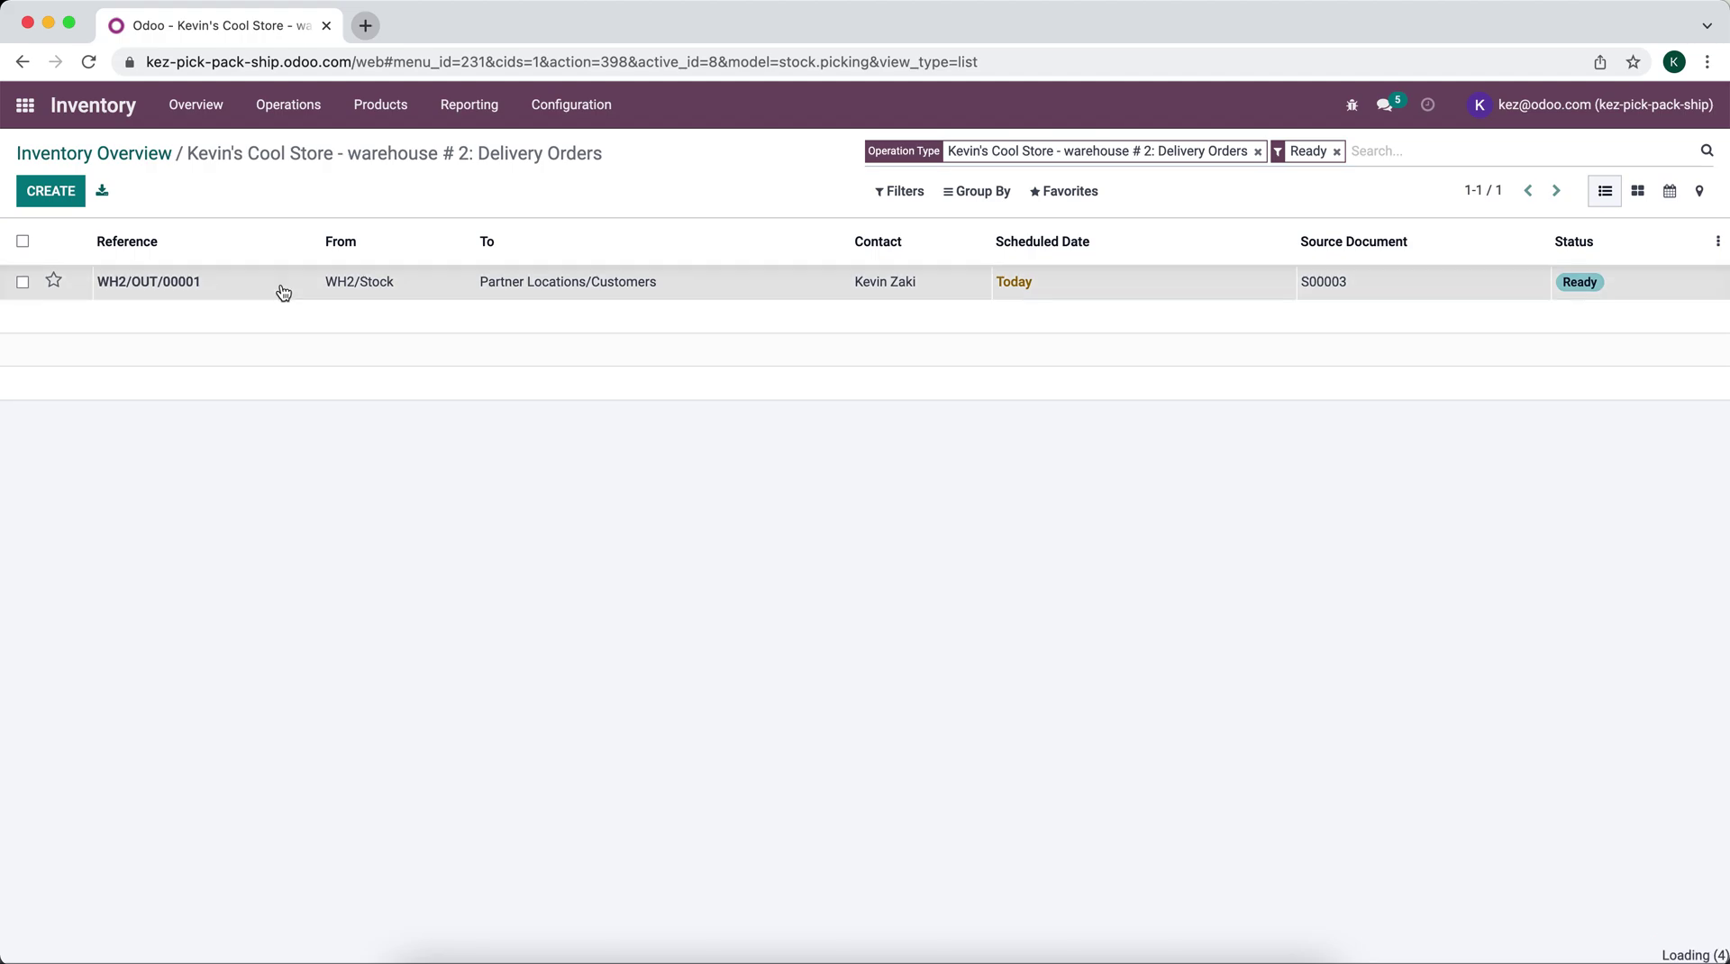
{"action": "left_click", "coordinate": [48, 190]}
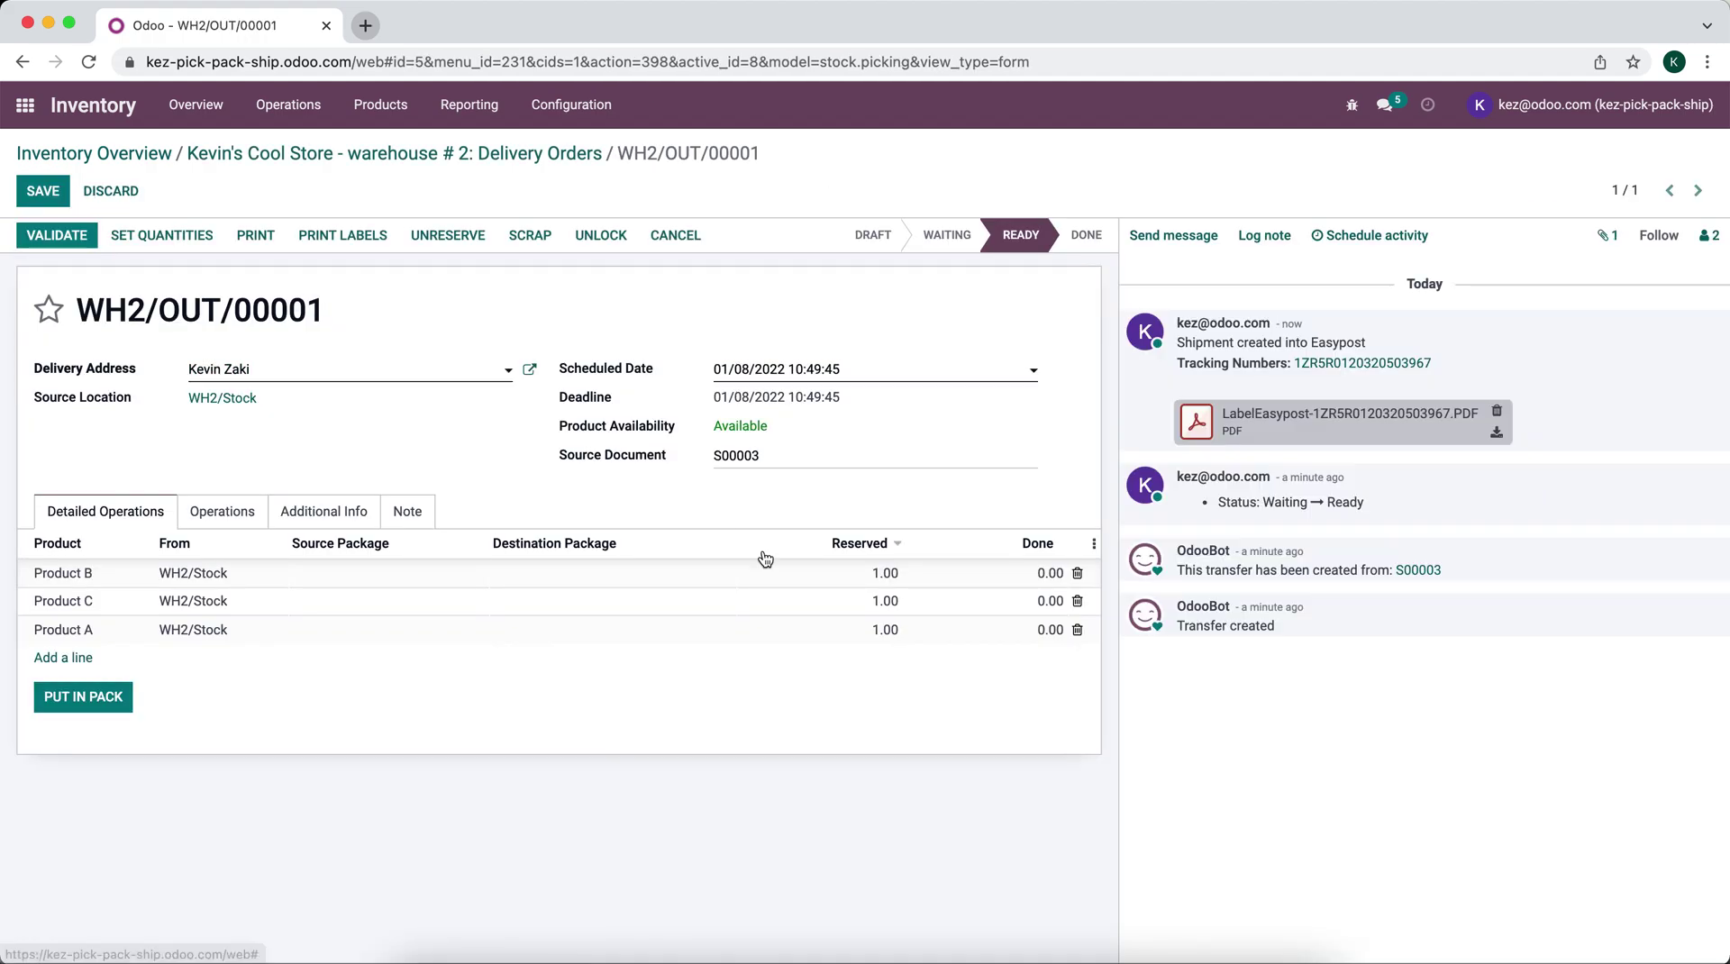
{"action": "left_click", "coordinate": [1032, 573]}
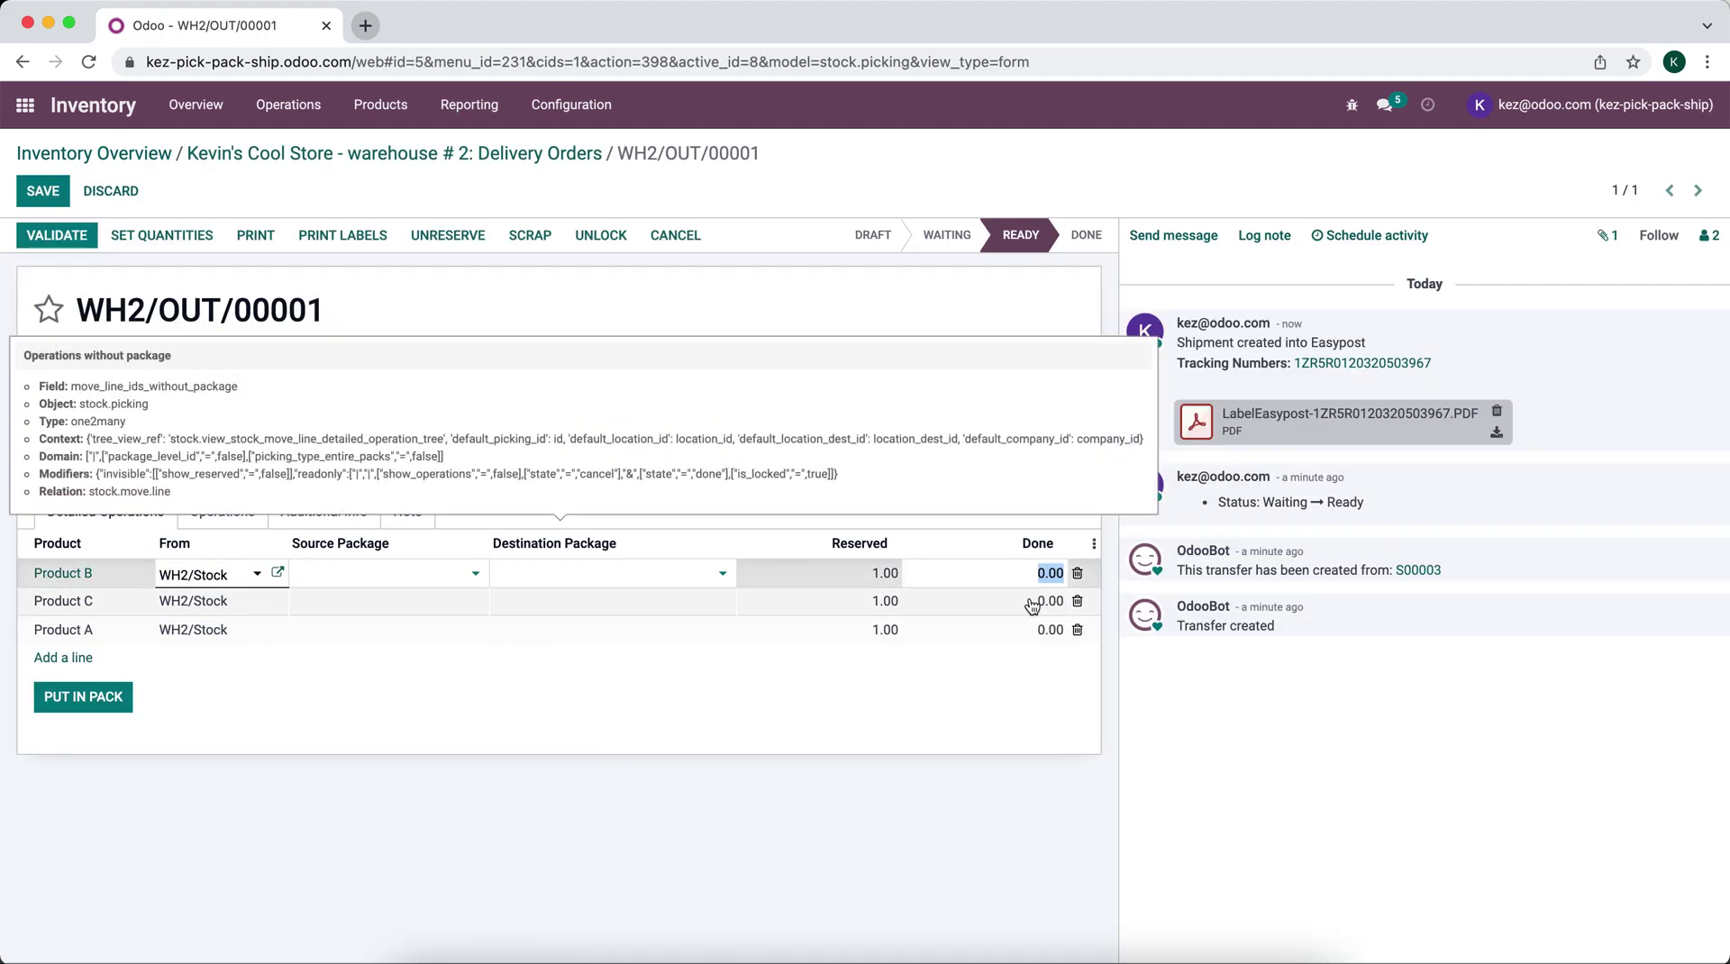
{"action": "type", "text": "11"}
{"action": "left_click", "coordinate": [1036, 601]}
{"action": "type", "text": "1"}
{"action": "left_click", "coordinate": [919, 692]}
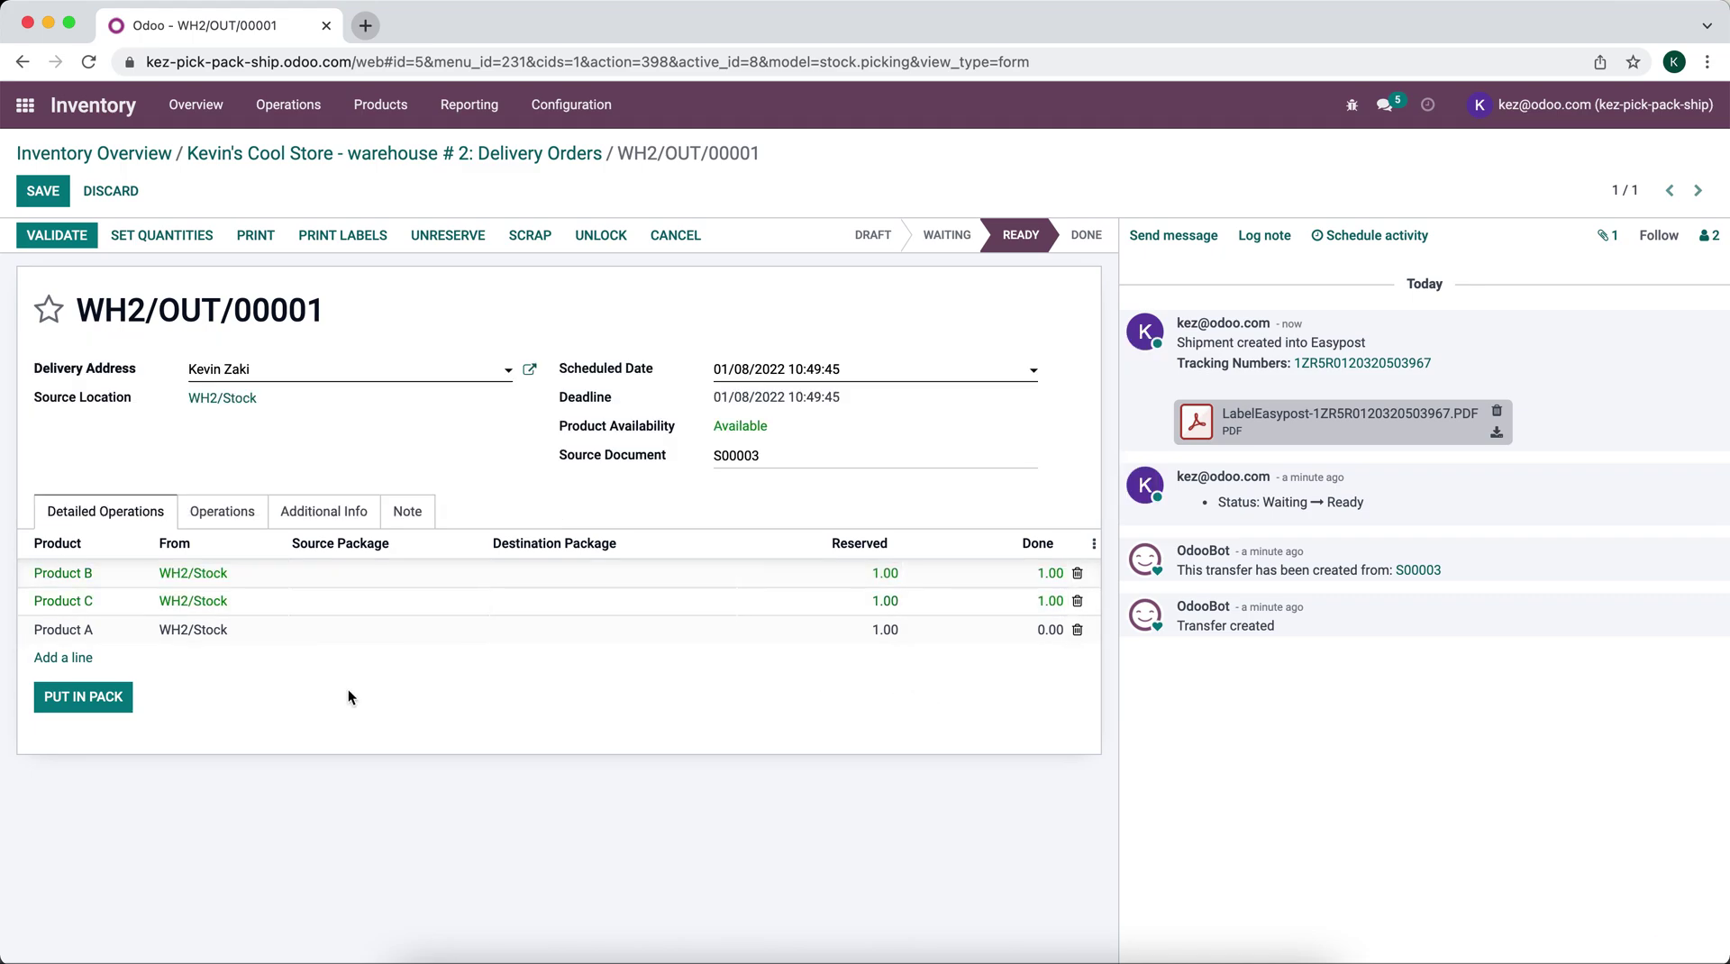
Step: Pack Products B and C together in a 9x6x6 Box with shipping weight 4
{"action": "left_click", "coordinate": [104, 708]}
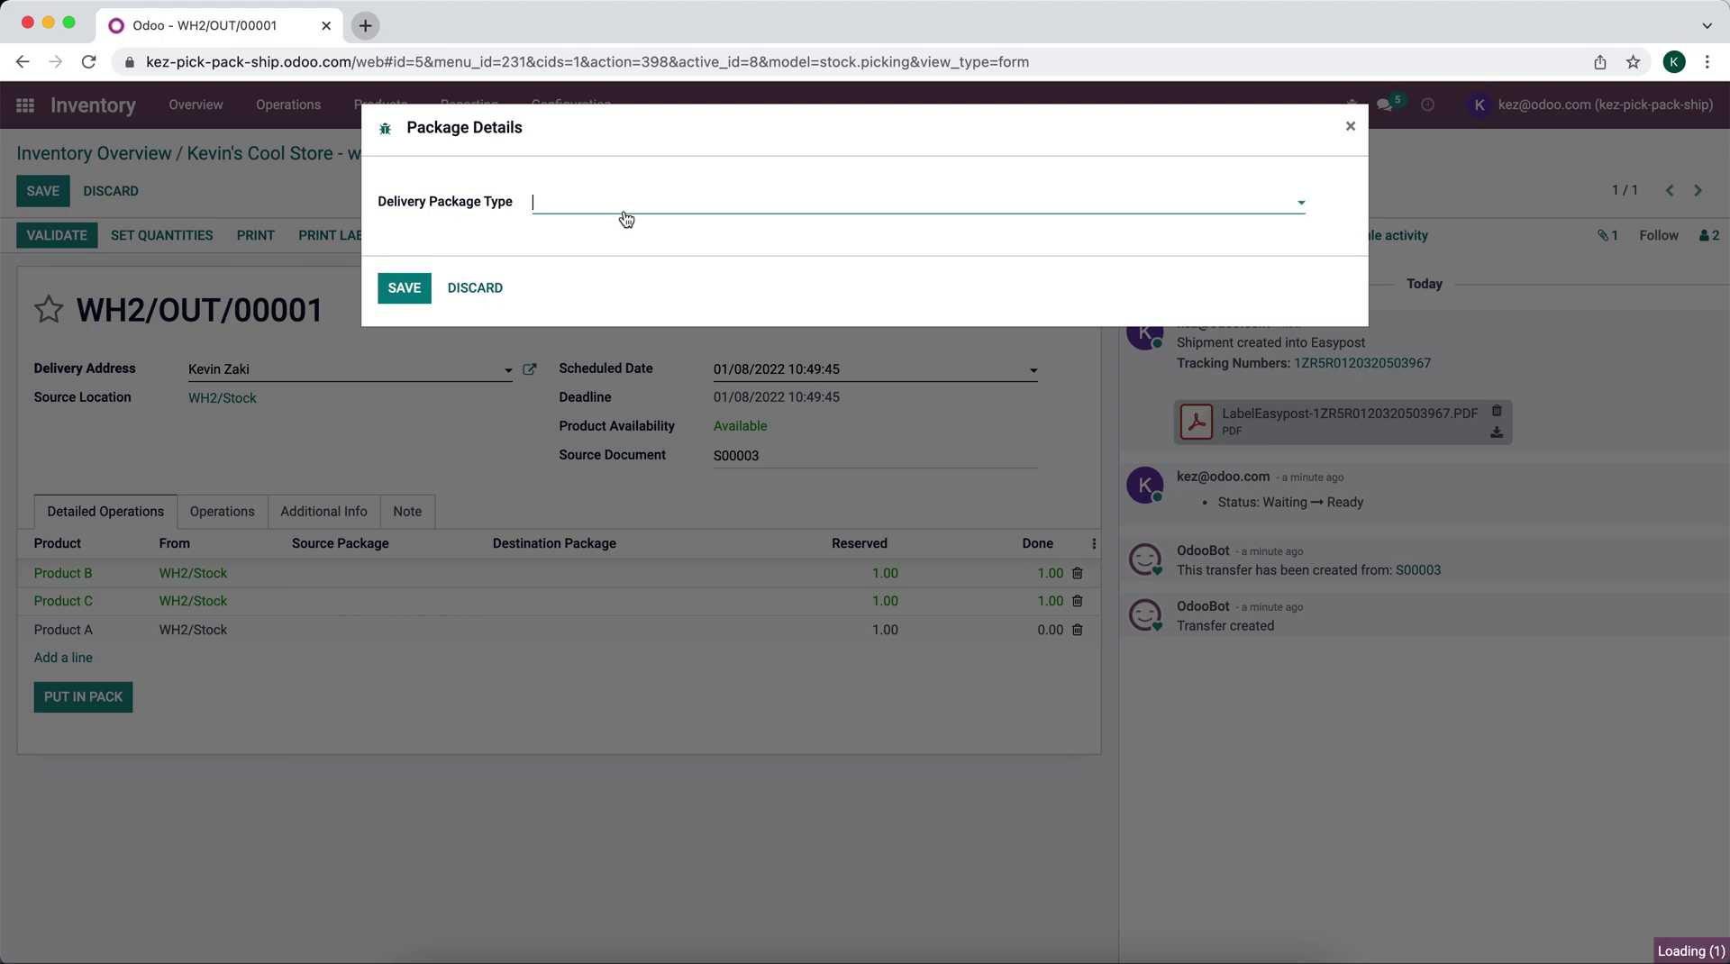
{"action": "left_click", "coordinate": [626, 220]}
{"action": "type", "text": "9"}
{"action": "left_click", "coordinate": [614, 233]}
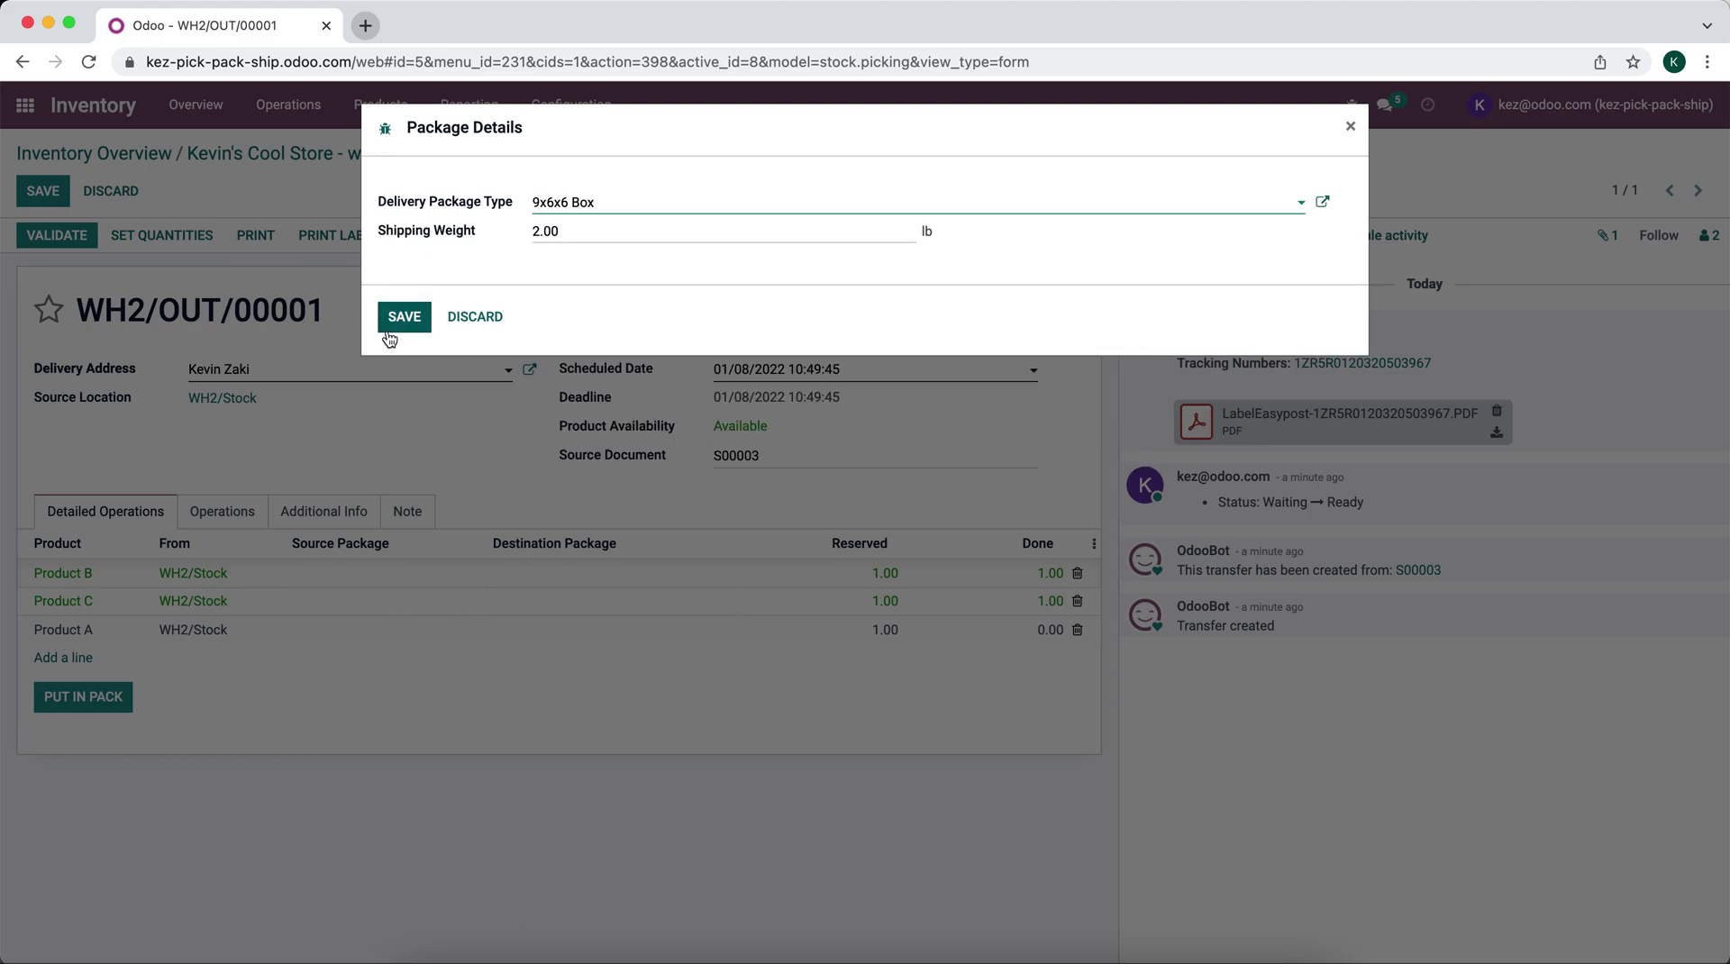
{"action": "double_click", "coordinate": [557, 236]}
{"action": "type", "text": "4"}
{"action": "left_click", "coordinate": [407, 320]}
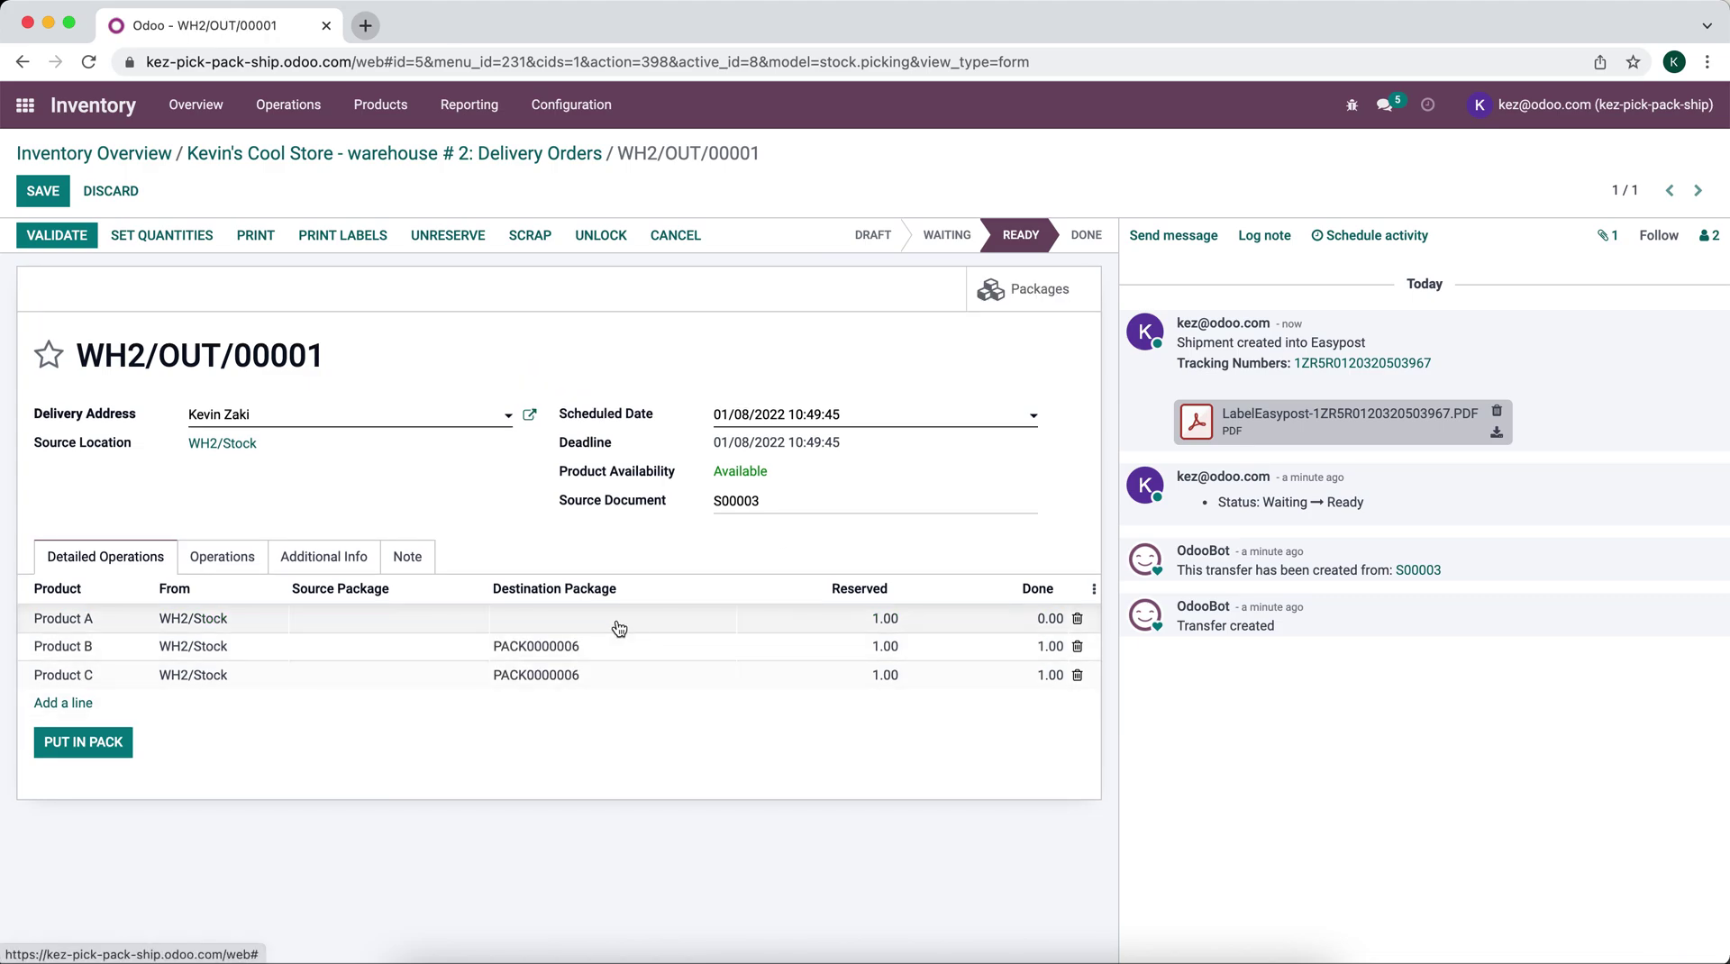
Step: Pack Product A separately in a 9x6x6 Box, then validate the delivery
{"action": "left_click", "coordinate": [83, 742]}
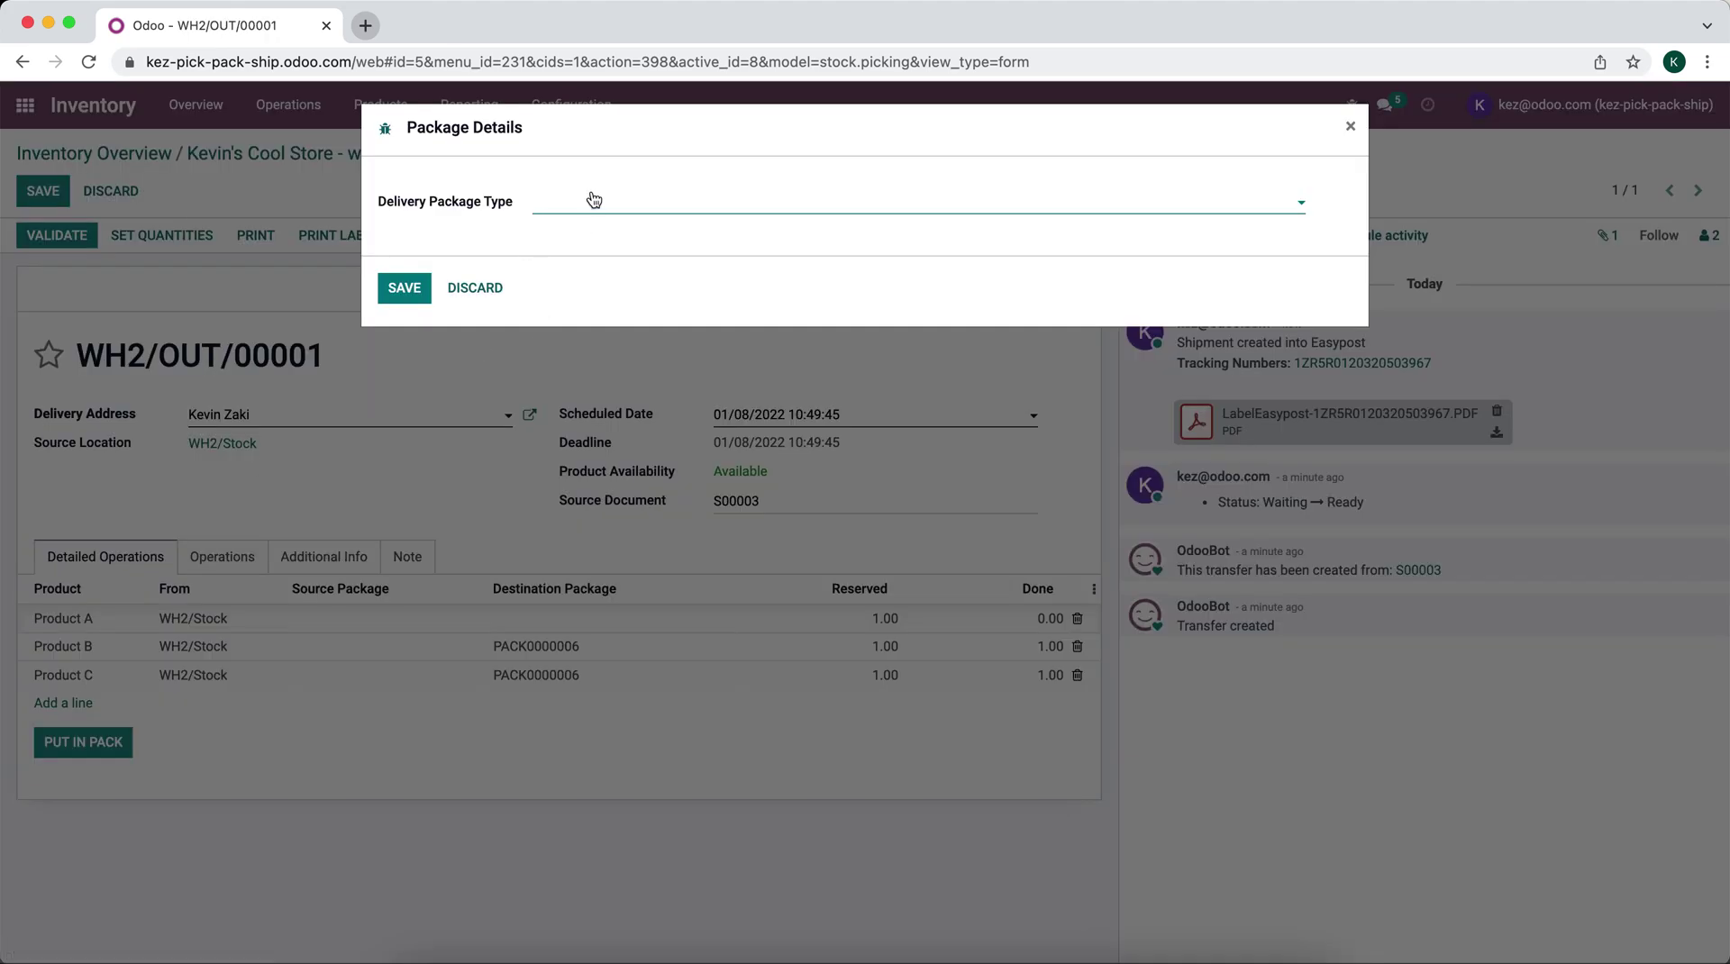
{"action": "type", "text": "9"}
{"action": "left_click", "coordinate": [595, 234]}
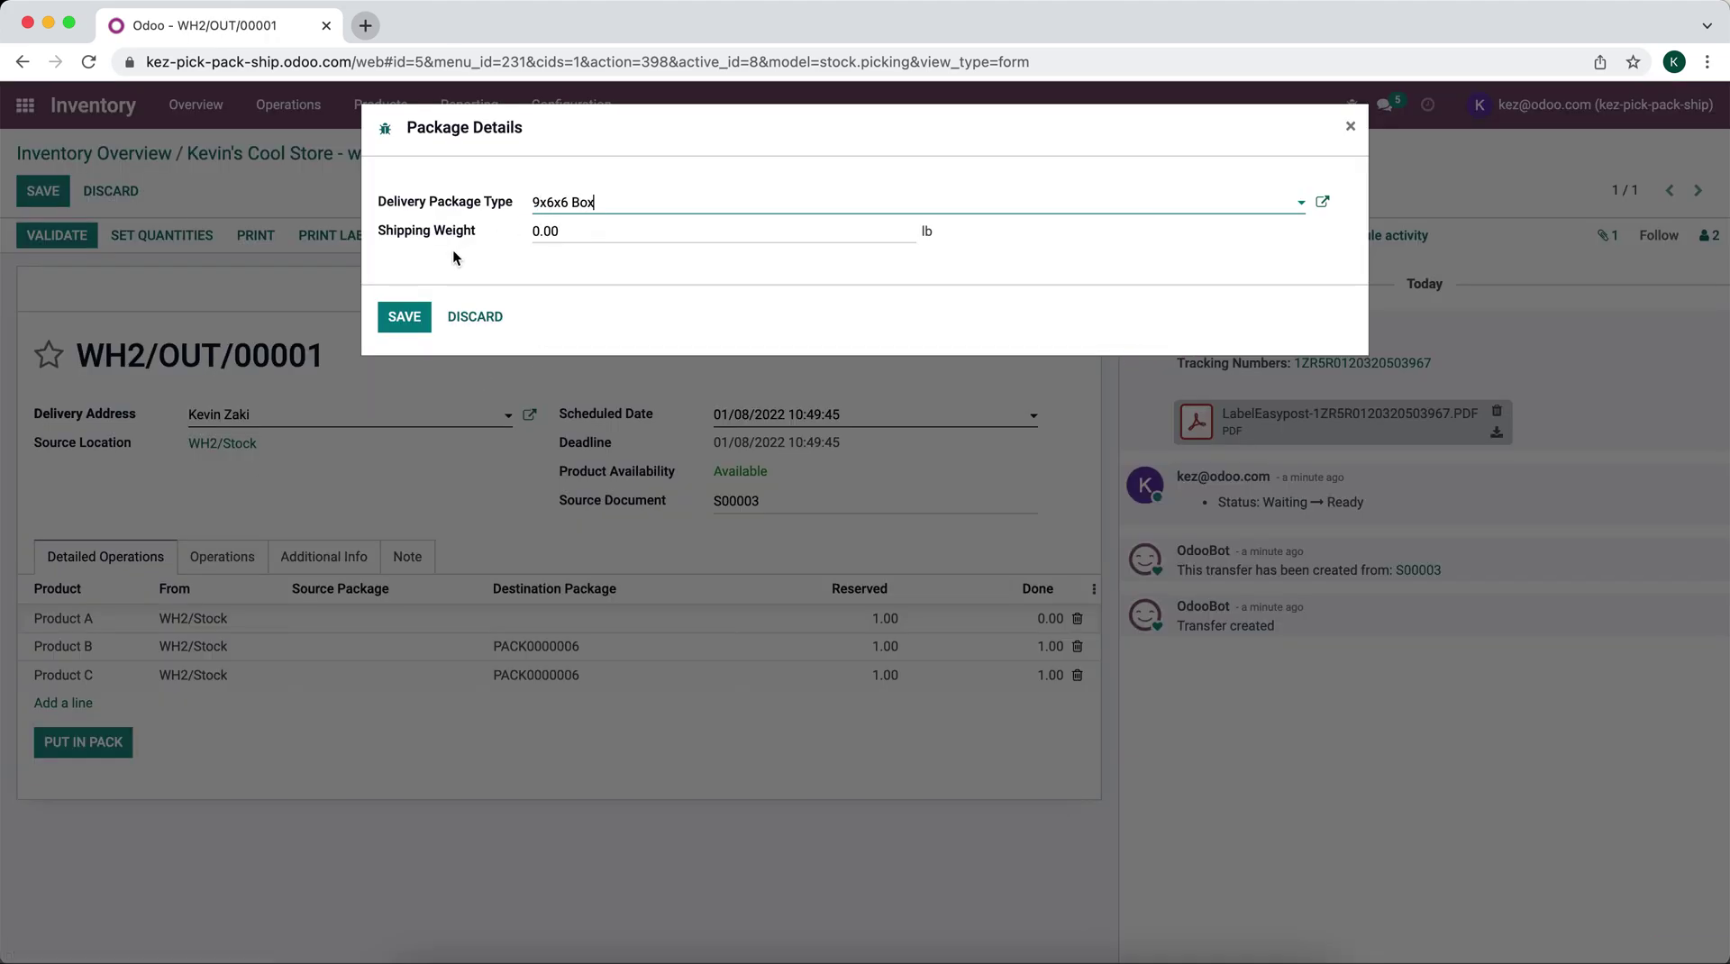
{"action": "left_click", "coordinate": [579, 229]}
{"action": "left_click", "coordinate": [406, 315]}
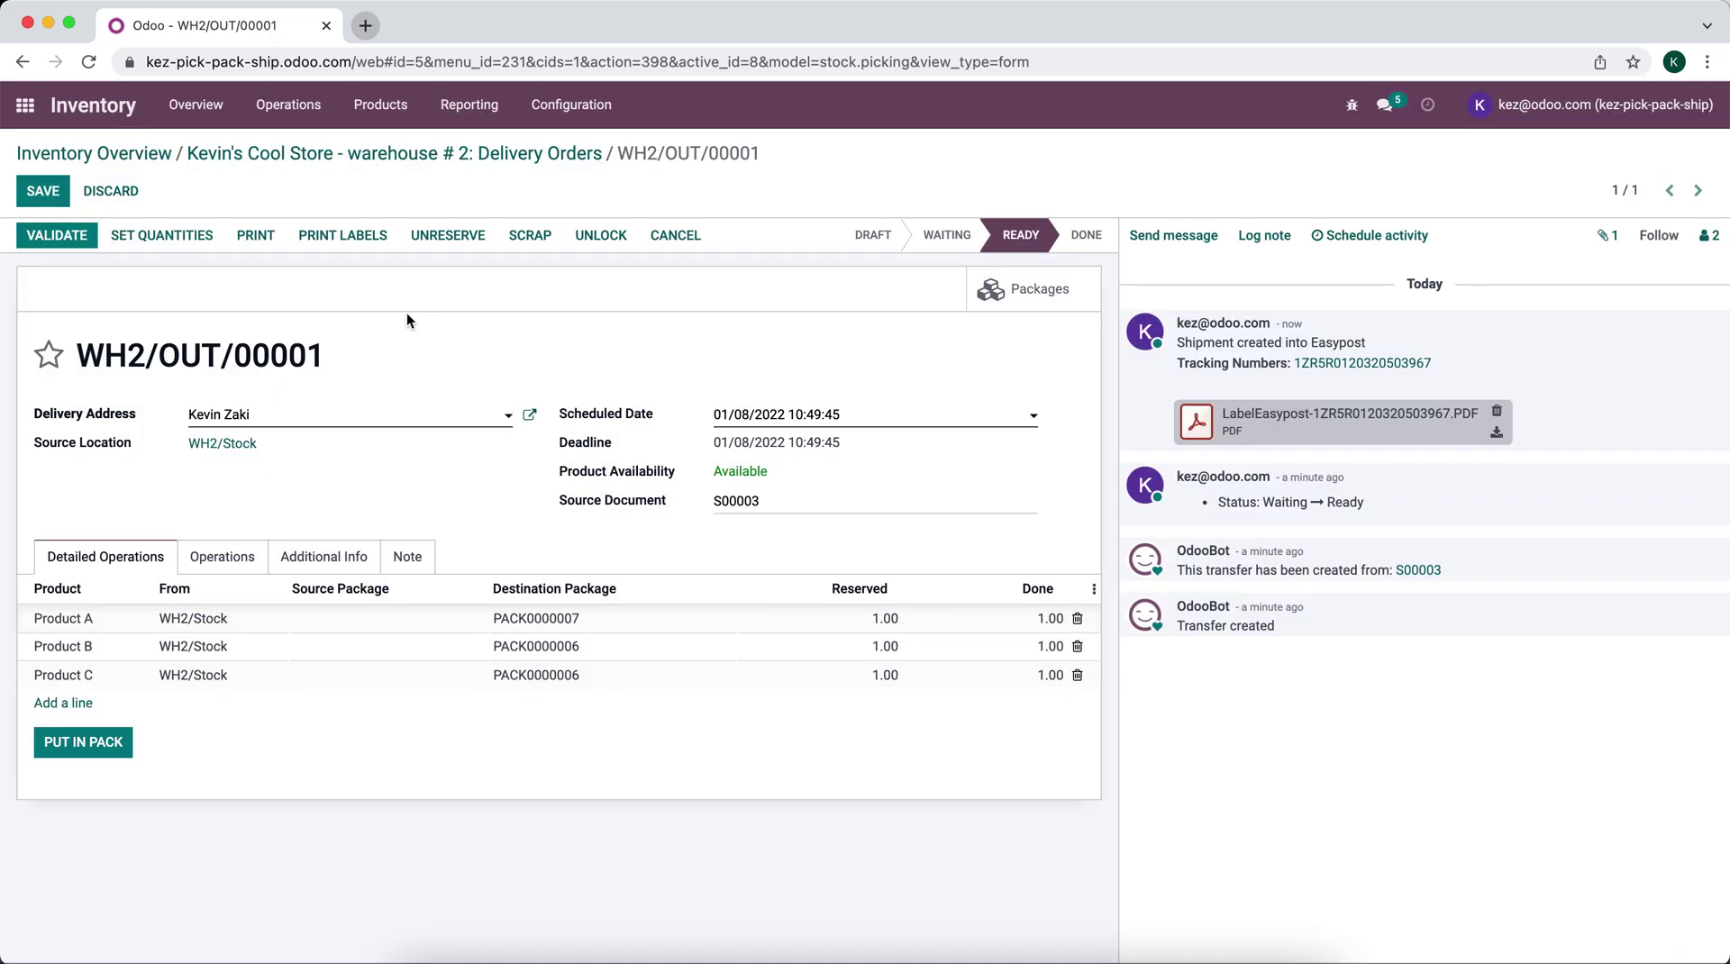
{"action": "left_click", "coordinate": [52, 235]}
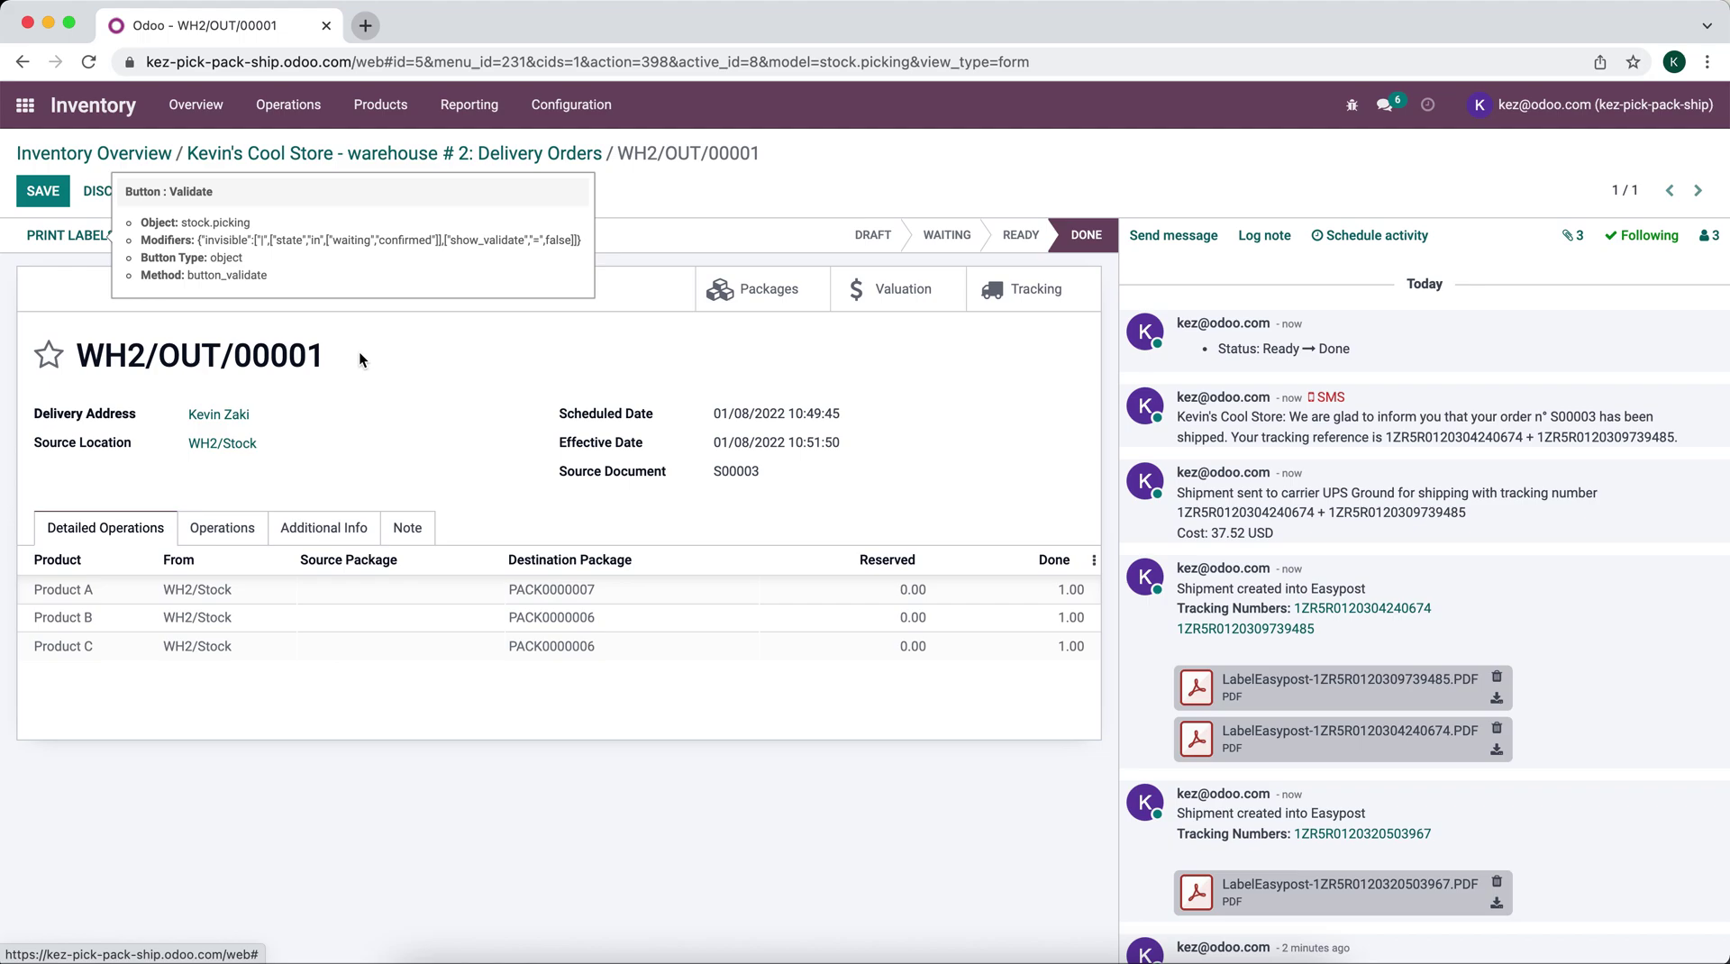
Step: Review one of the generated Easypost UPS label PDFs on WH2/OUT/00001, then close the preview
{"action": "scroll", "coordinate": [1149, 501], "scroll_direction": "down", "scroll_amount": 2}
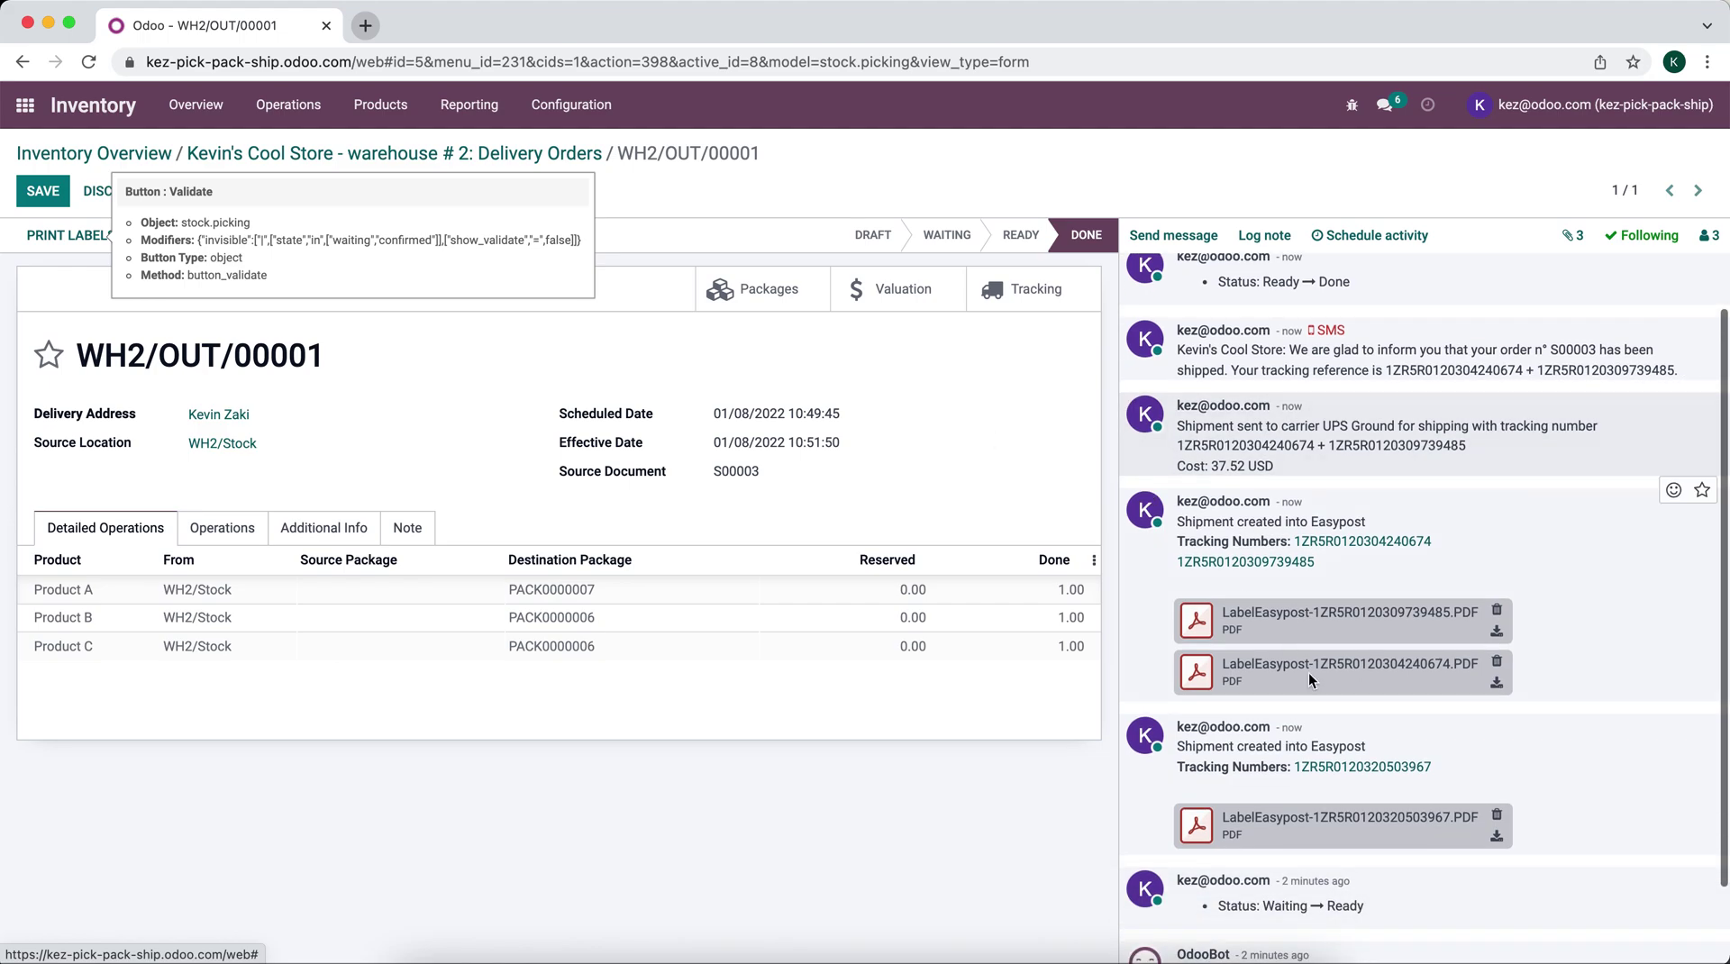
{"action": "left_click", "coordinate": [1191, 623]}
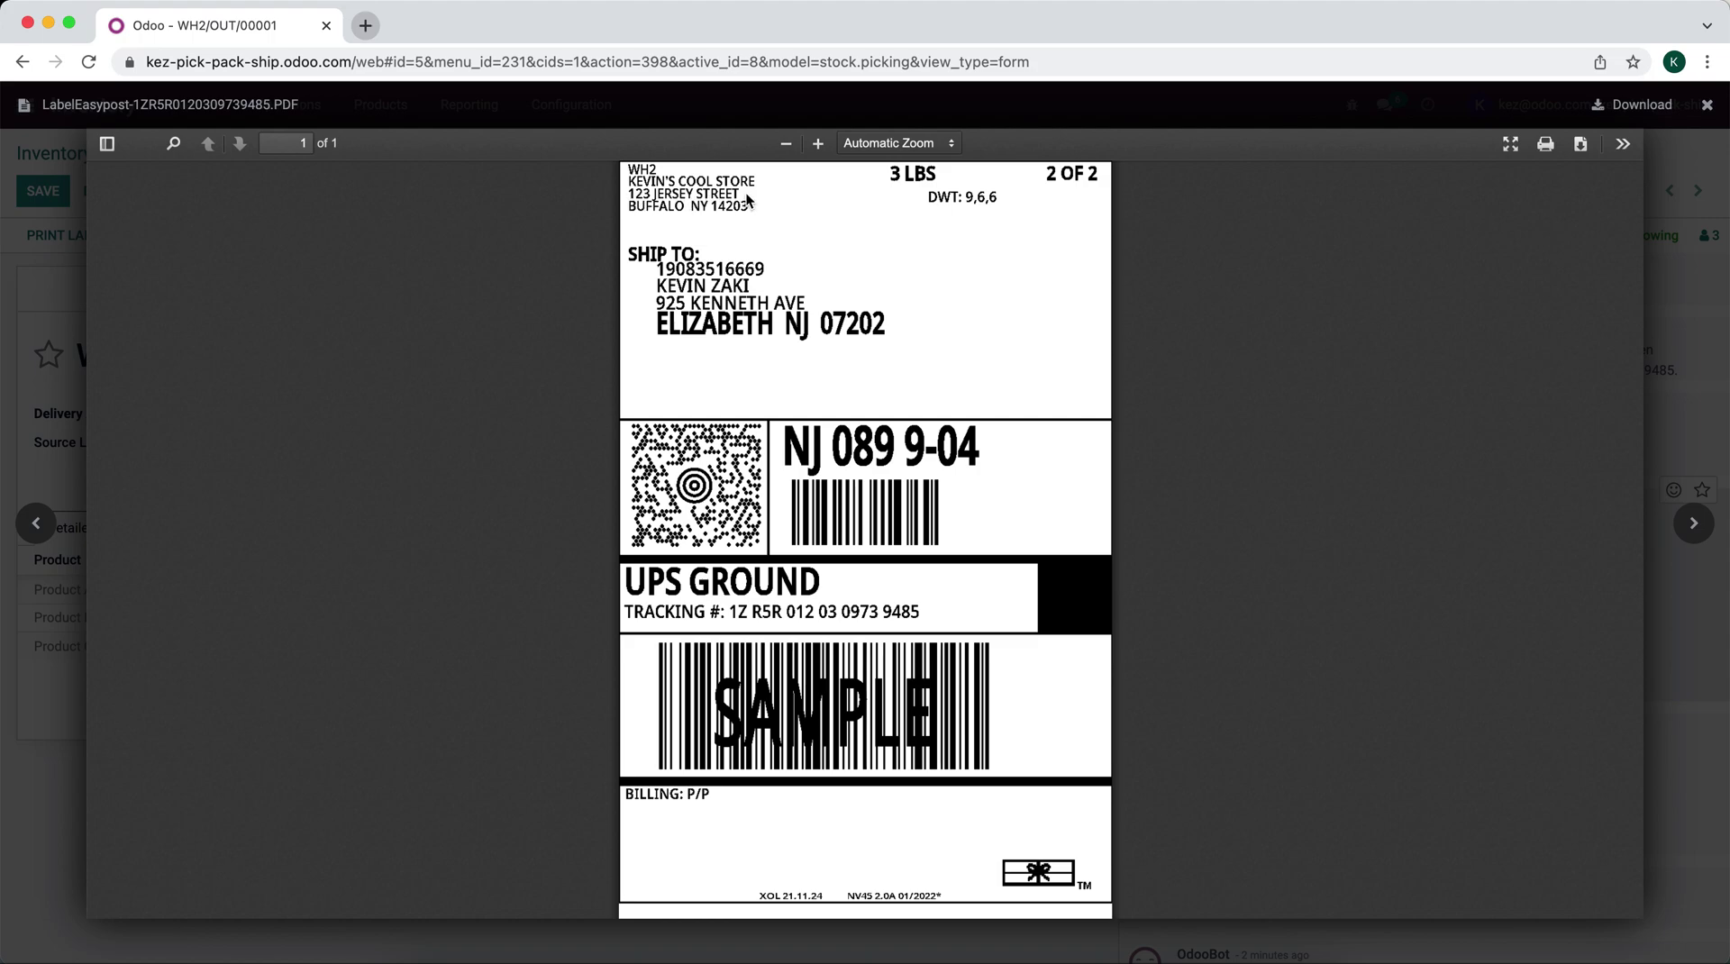
{"action": "key", "text": "Escape"}
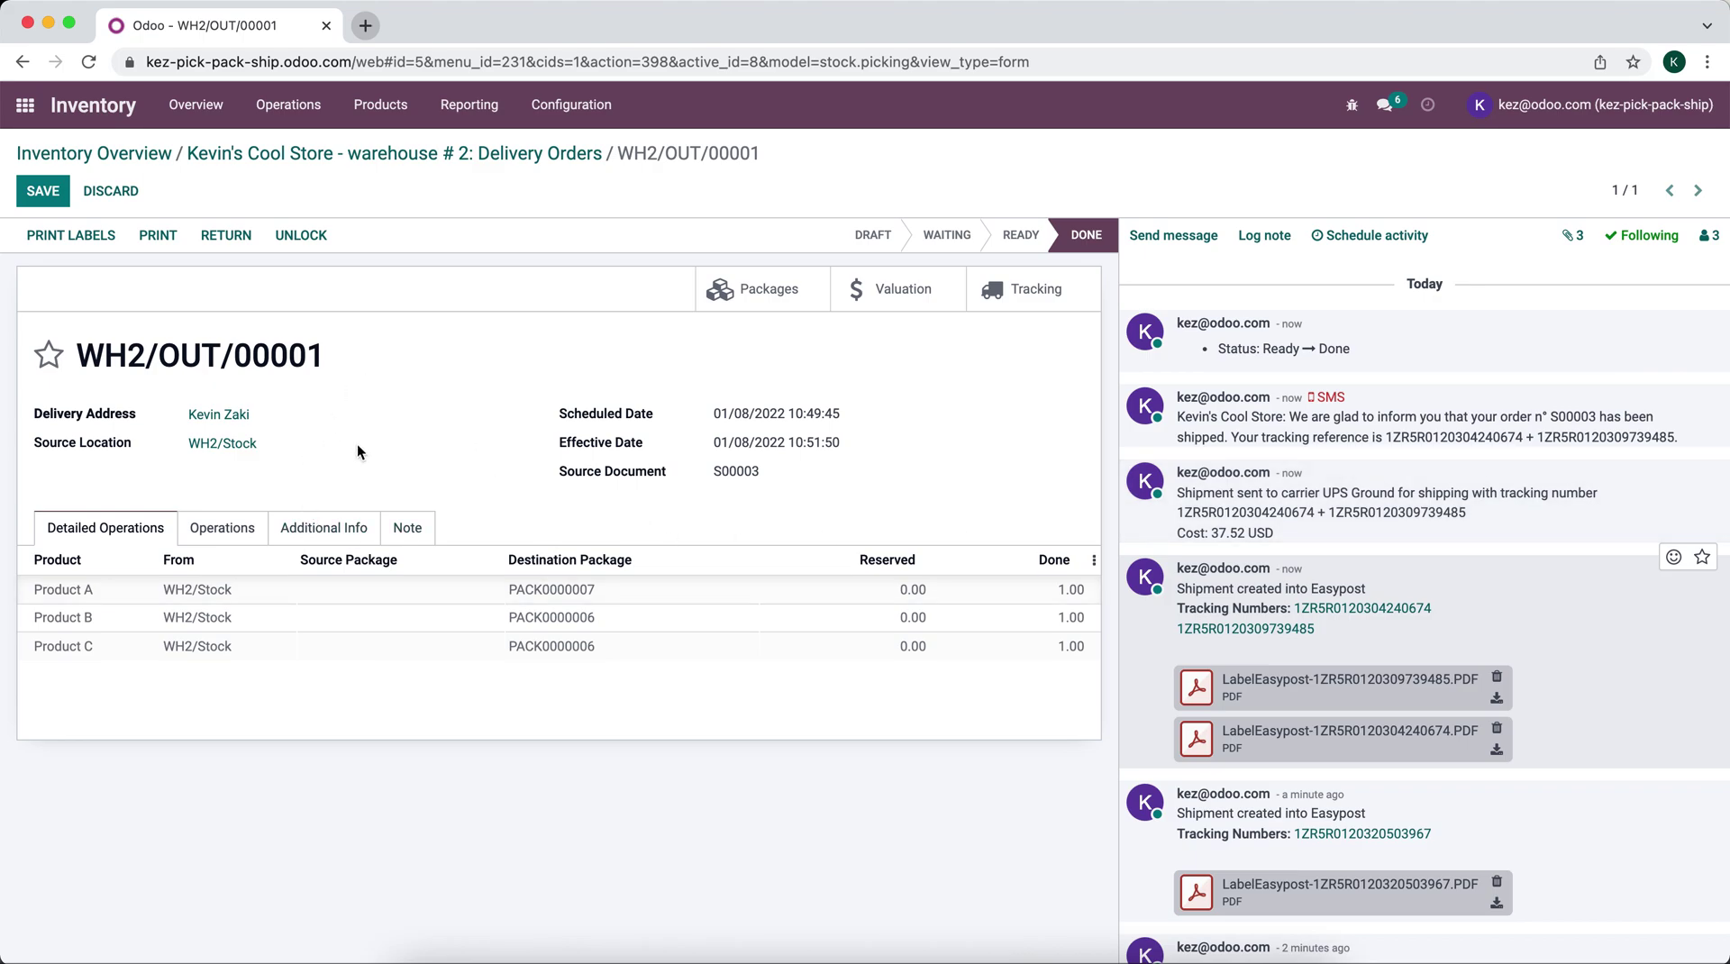
{"action": "scroll", "coordinate": [1271, 606], "scroll_direction": "down", "scroll_amount": 3}
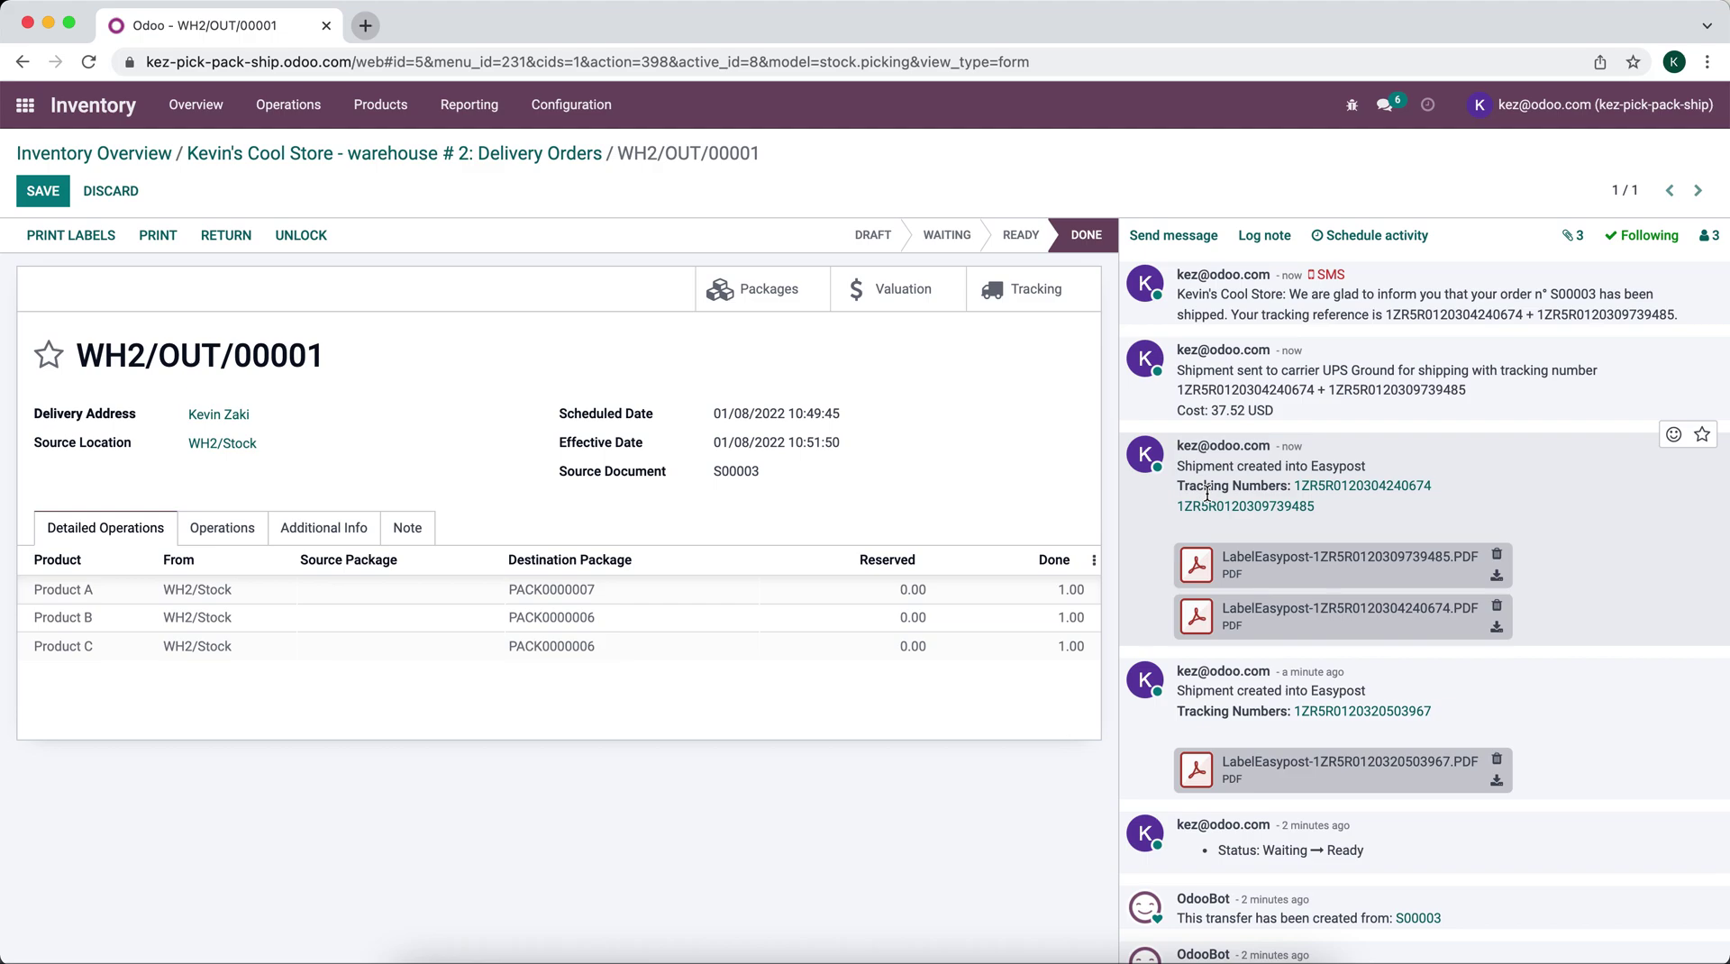
Step: Check the delivery transfers of sales order S00003
{"action": "left_click", "coordinate": [25, 105]}
{"action": "left_click", "coordinate": [766, 350]}
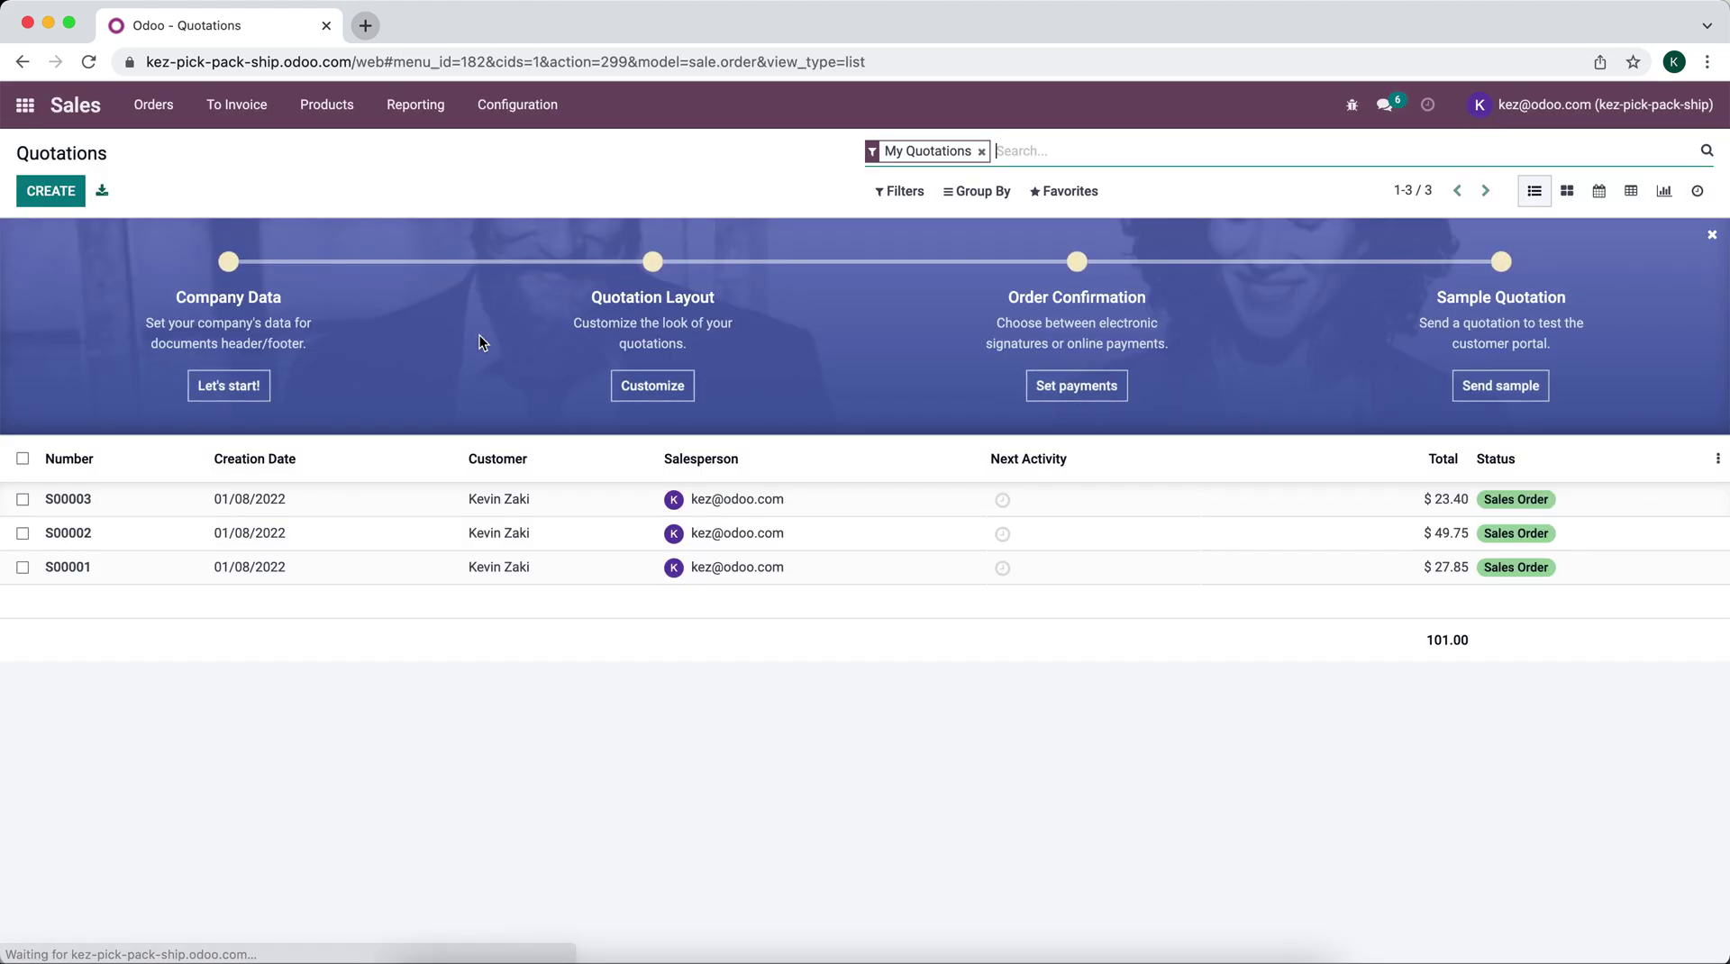
{"action": "left_click", "coordinate": [375, 498]}
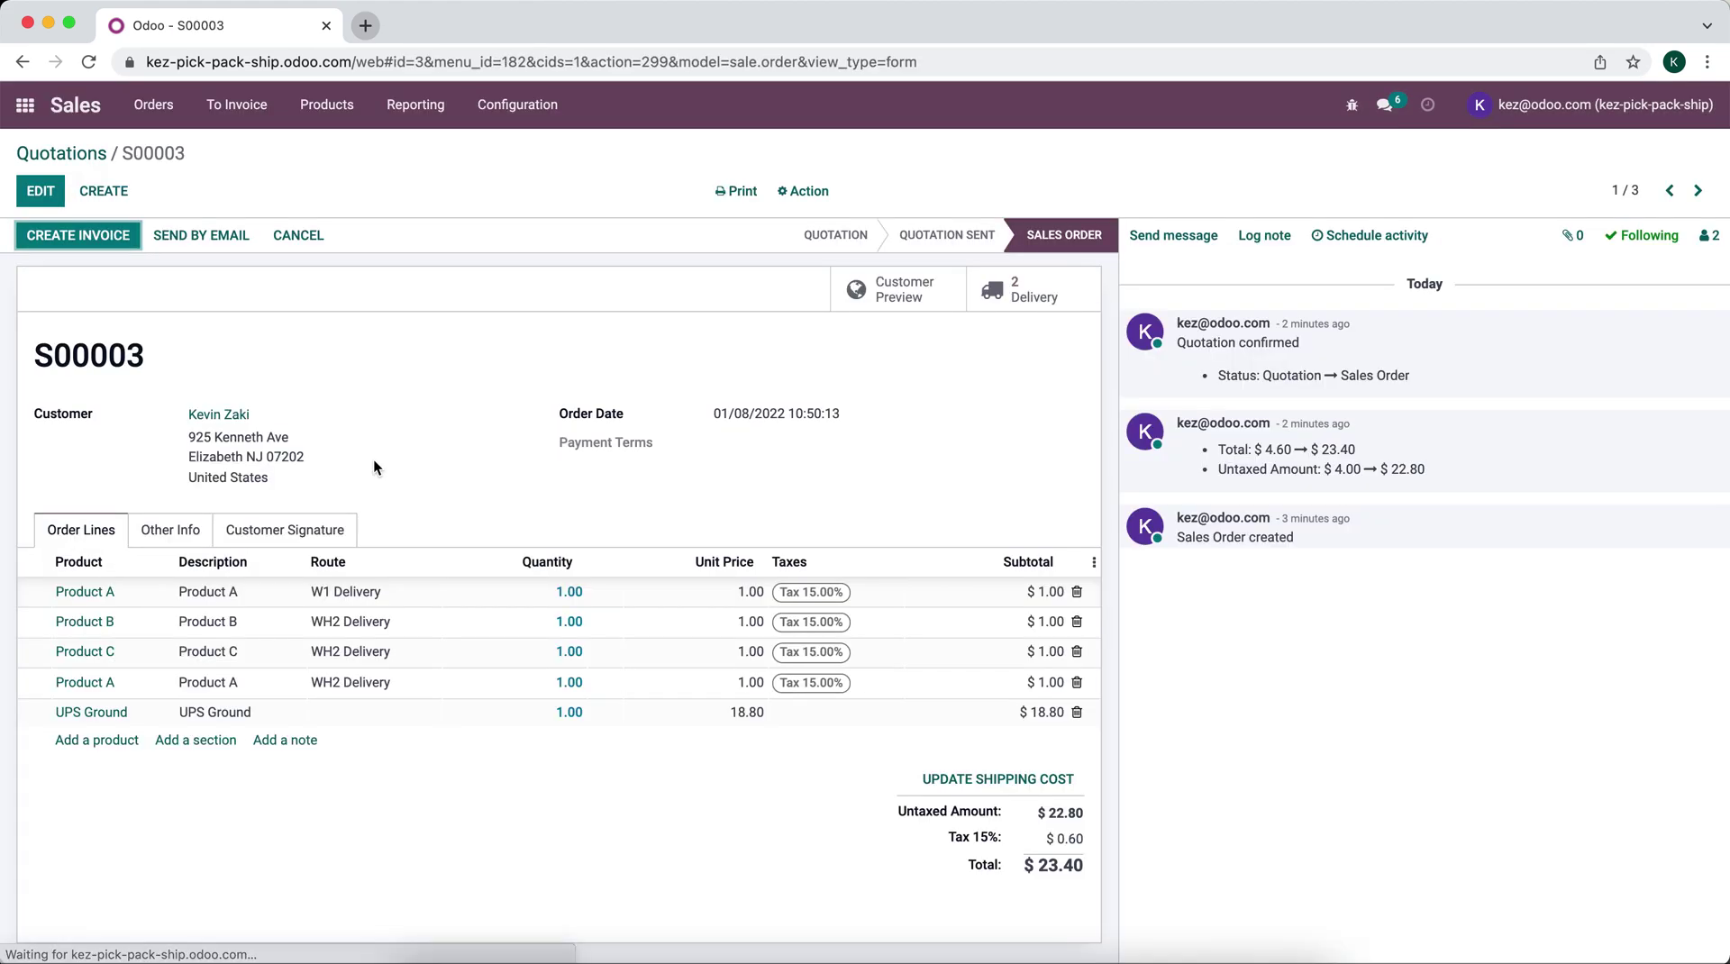
{"action": "left_click", "coordinate": [1036, 290]}
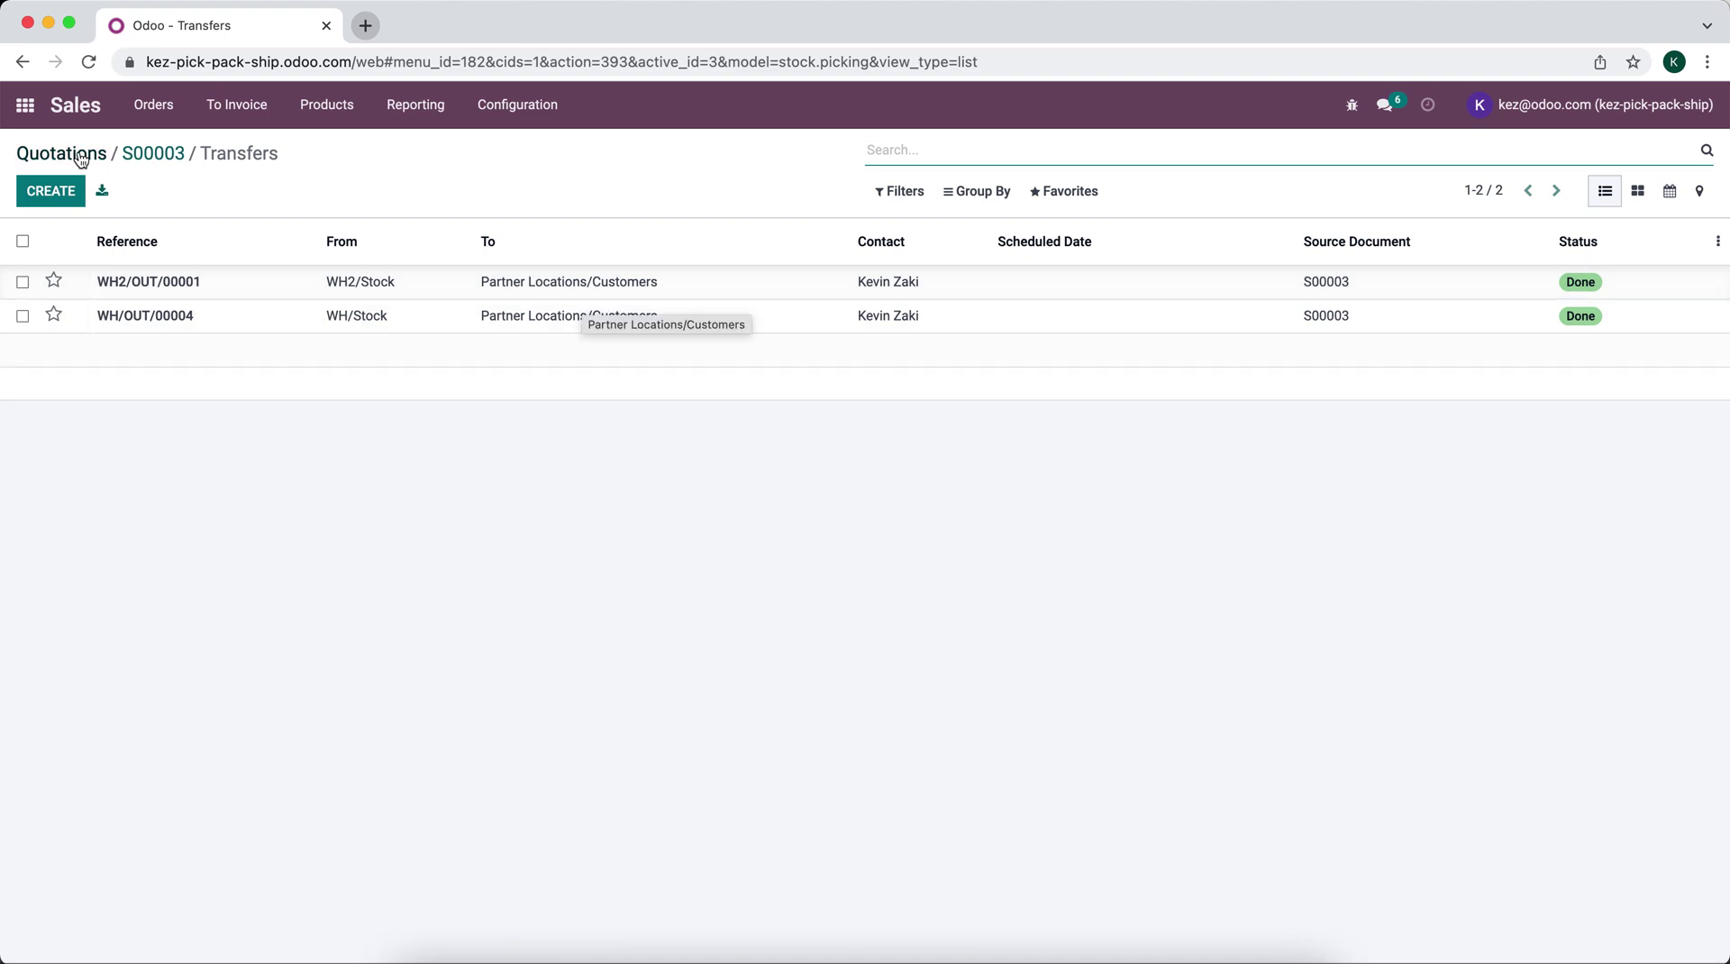
Step: Set the UPS Ground shipping method's invoicing policy to Real cost and save it
{"action": "left_click", "coordinate": [25, 104]}
{"action": "type", "text": "shipping"}
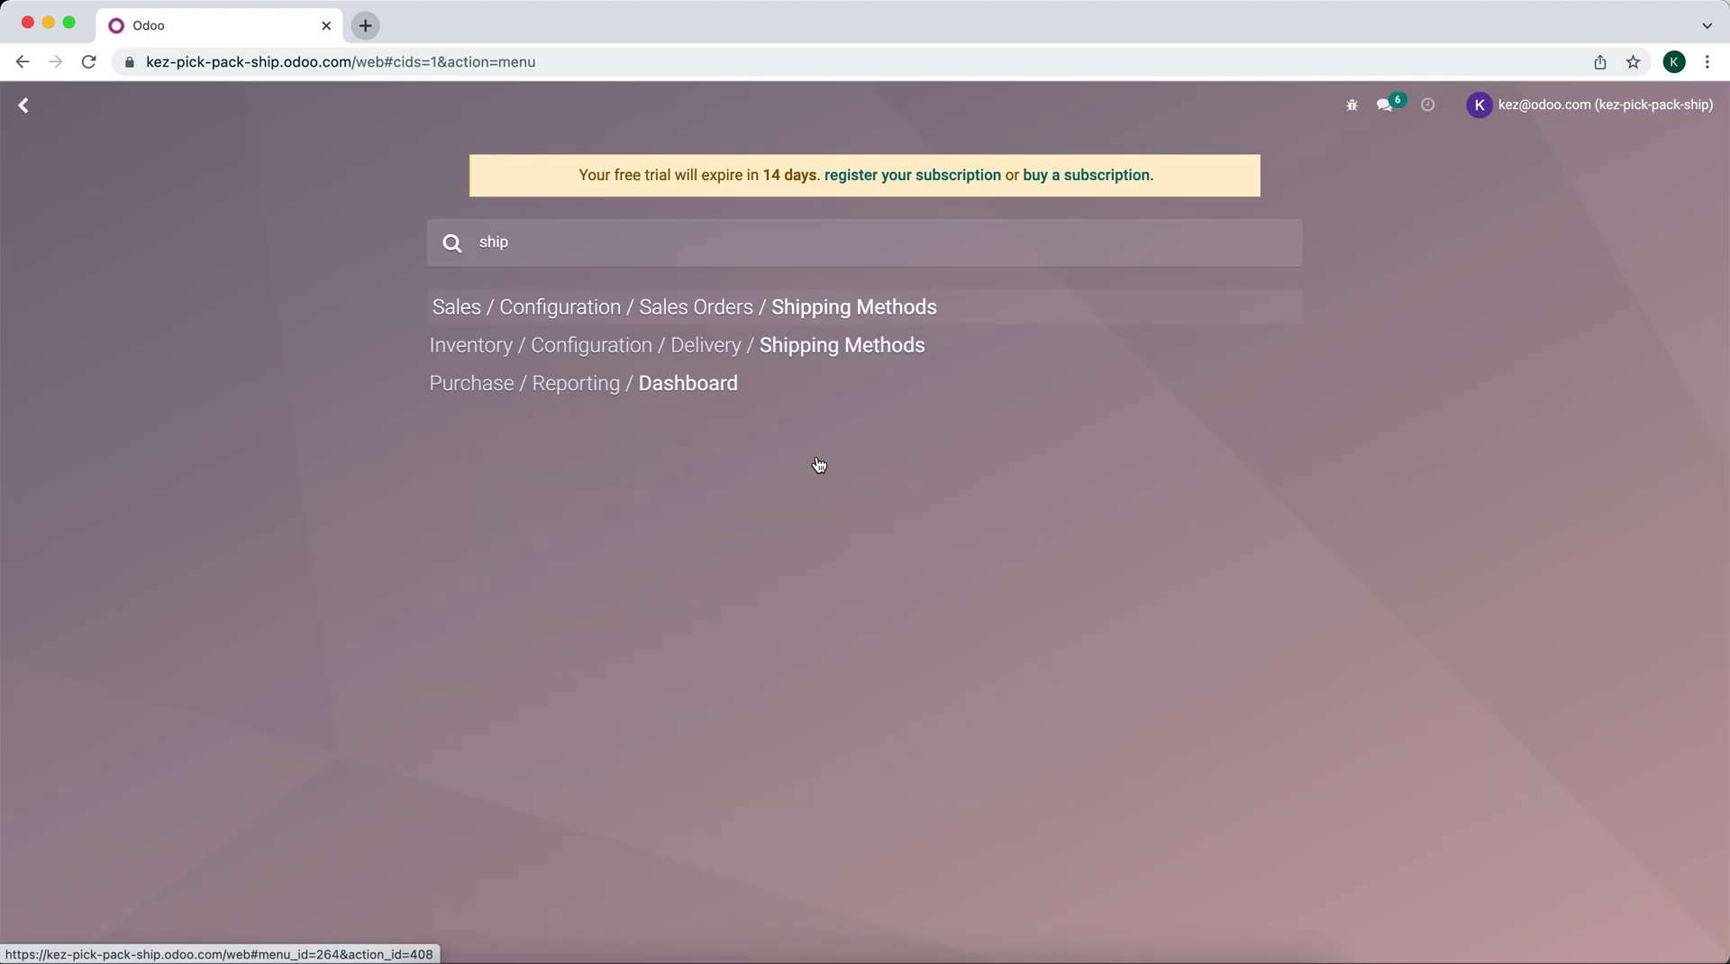
{"action": "key", "text": "Return"}
{"action": "left_click", "coordinate": [207, 317]}
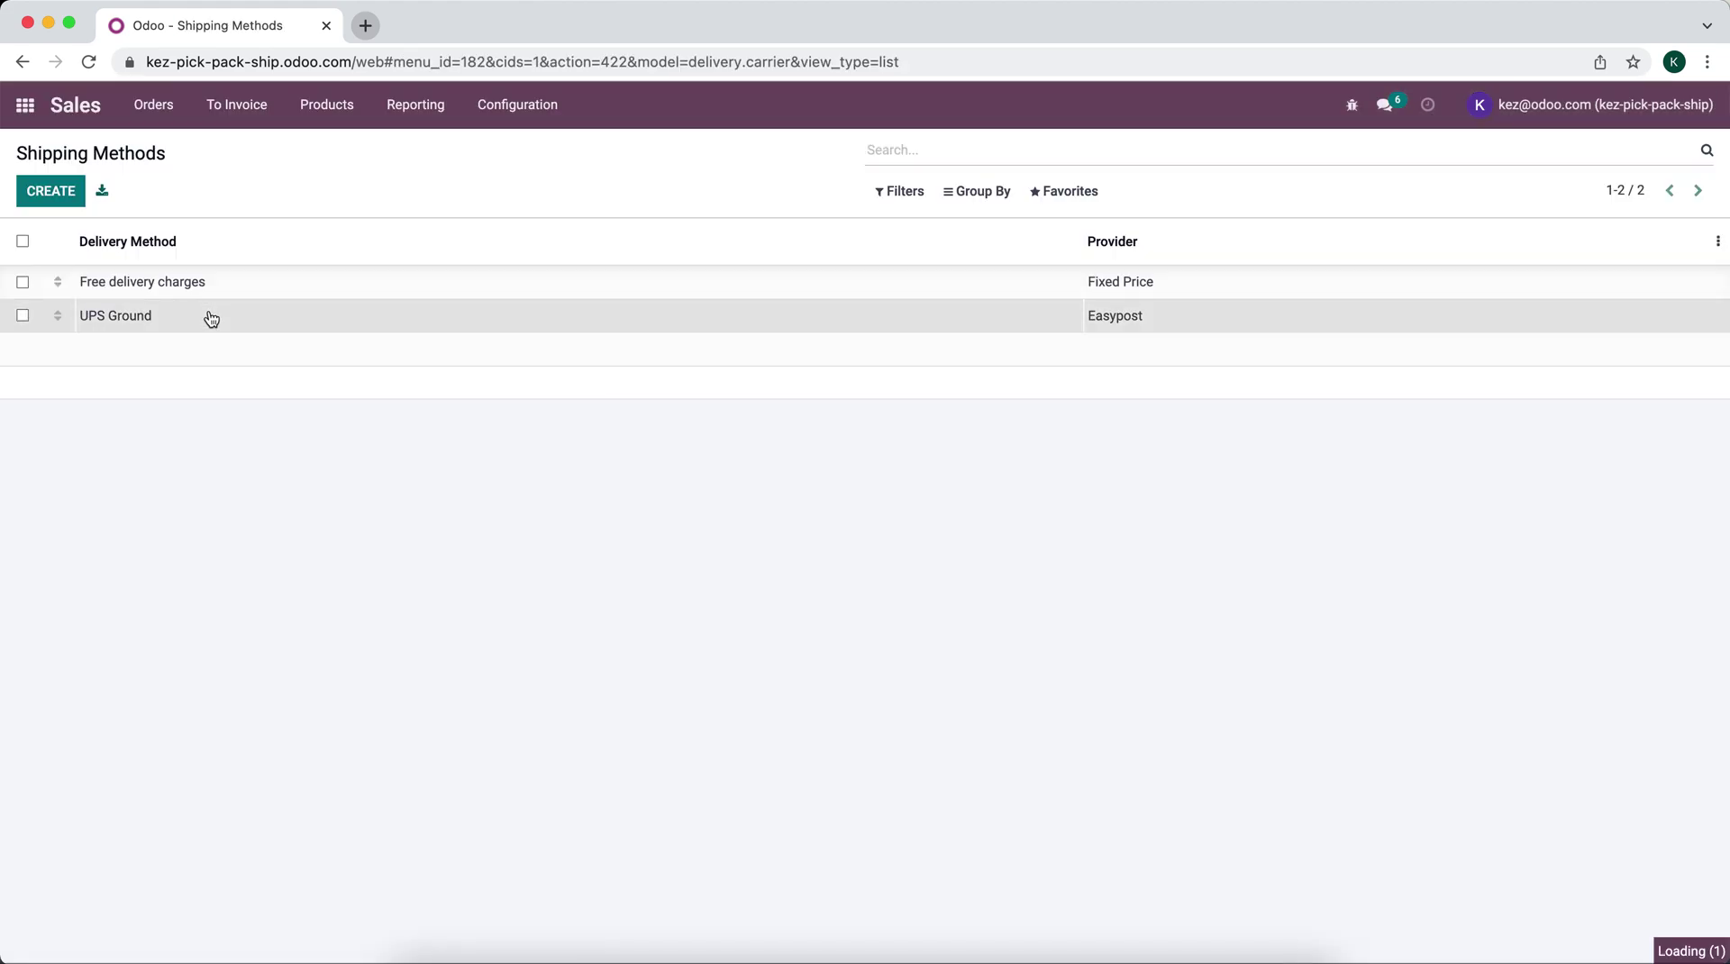
{"action": "left_click", "coordinate": [1045, 458]}
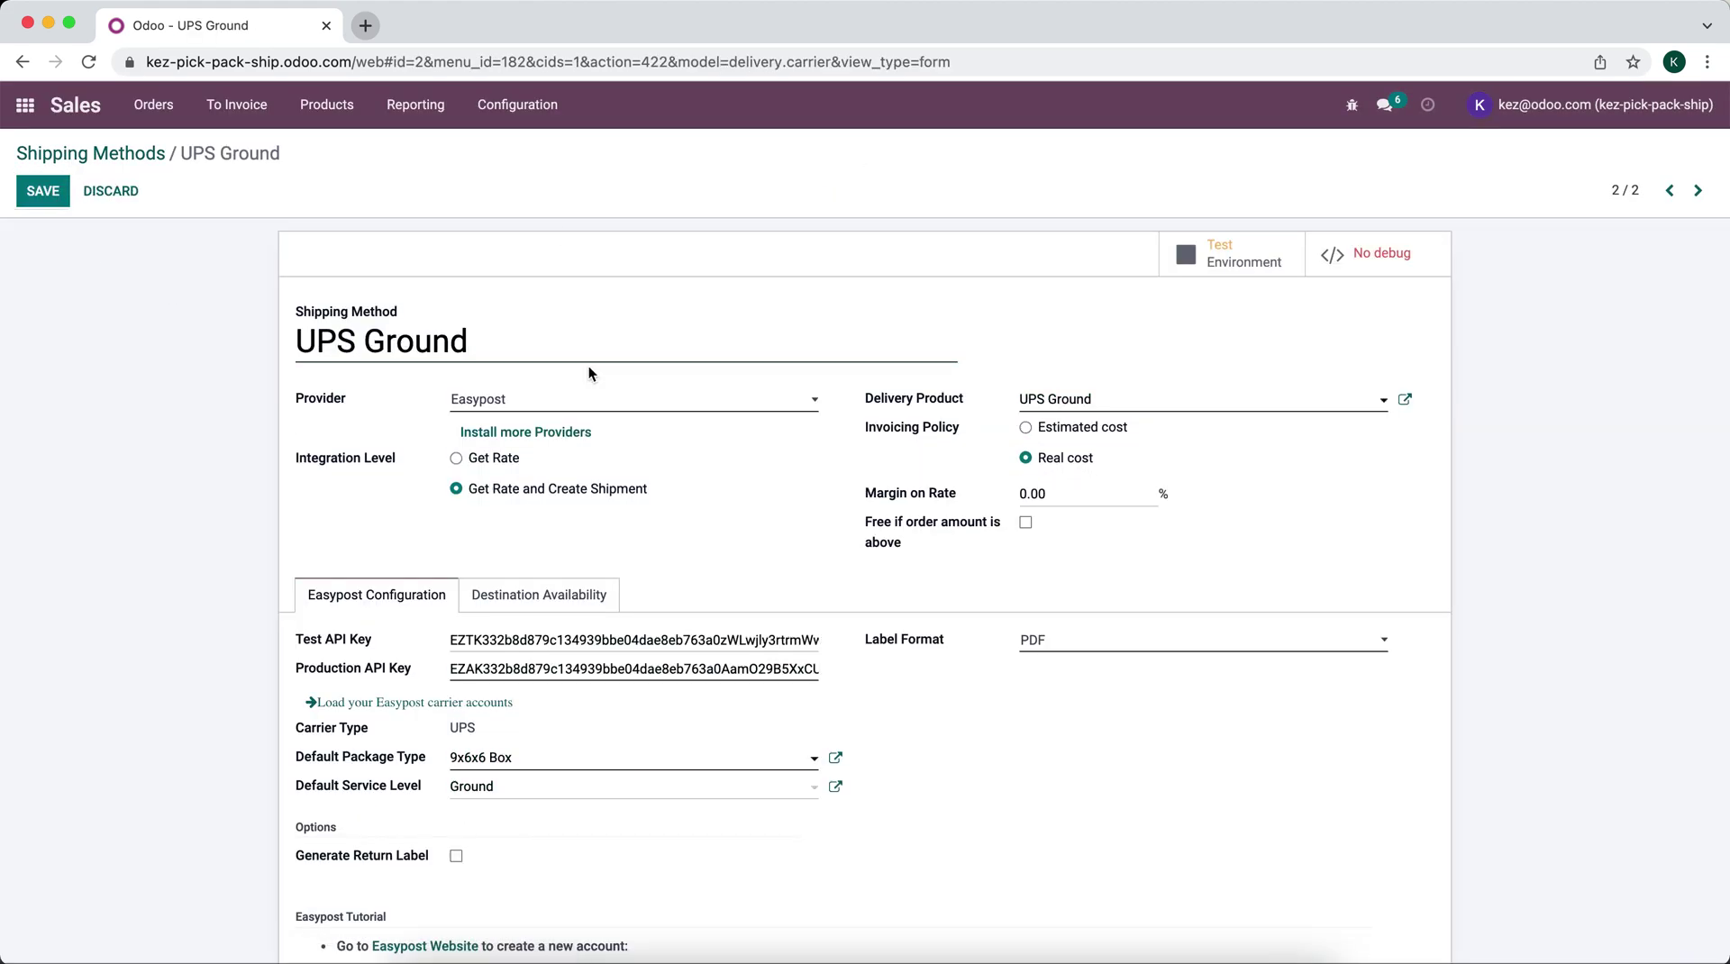
{"action": "left_click", "coordinate": [53, 188]}
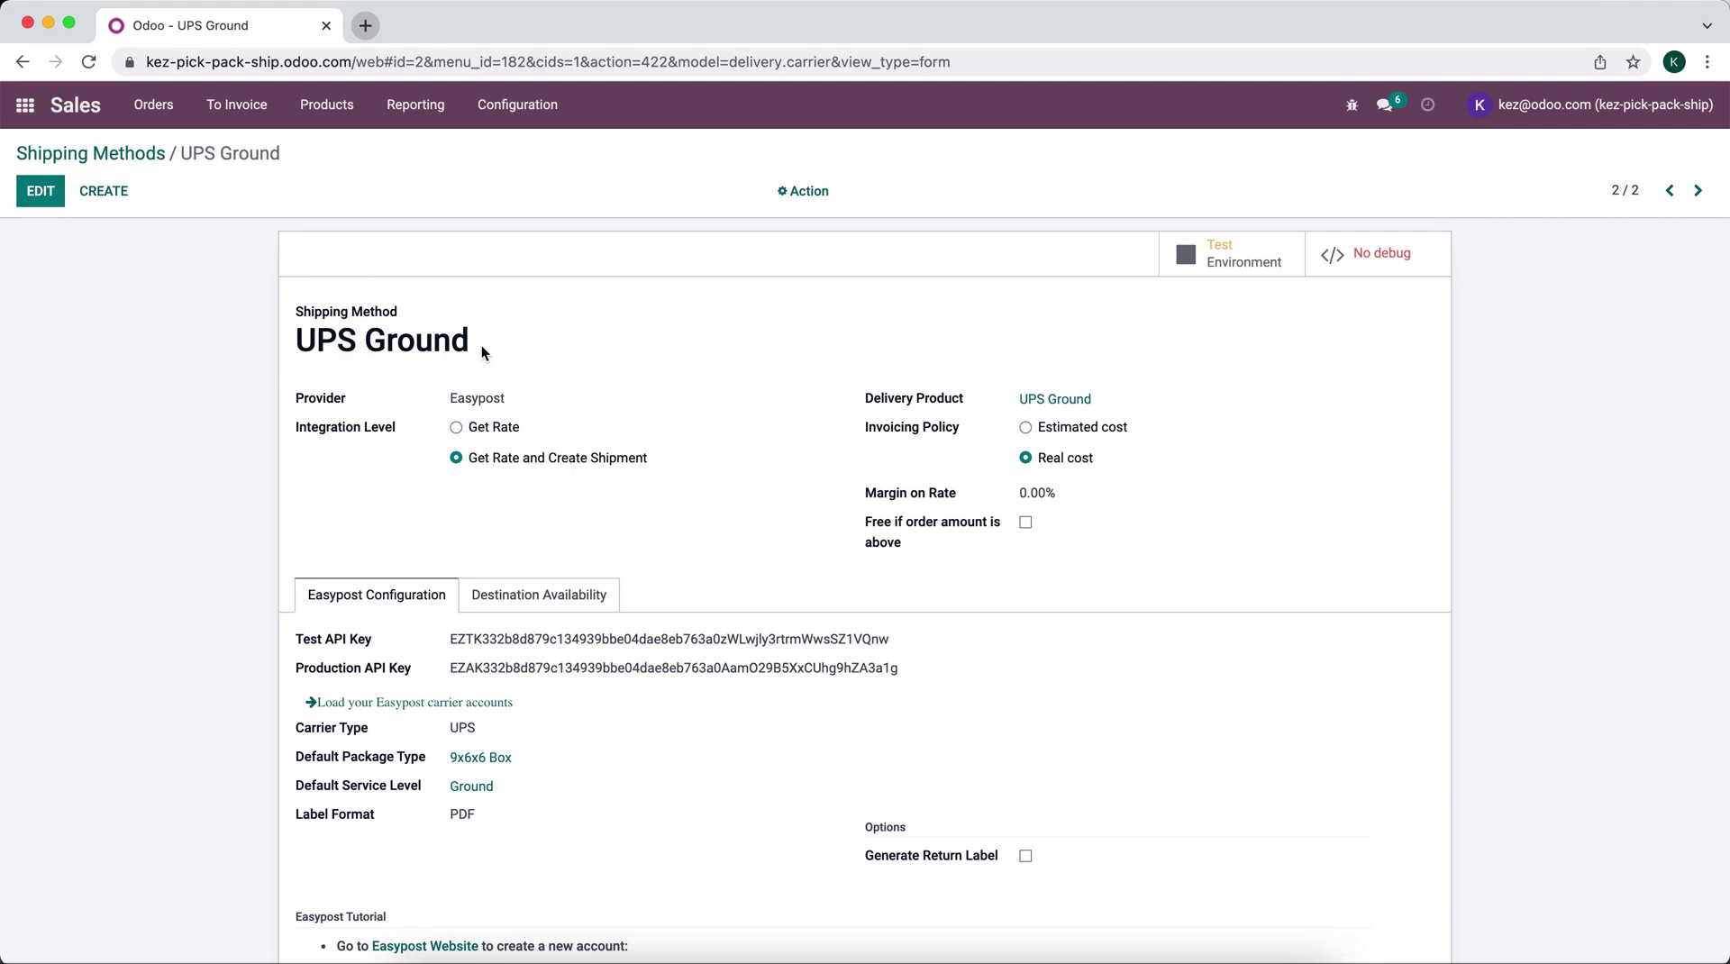
Step: Duplicate sales order S00003 as a new quotation
{"action": "left_click", "coordinate": [24, 117]}
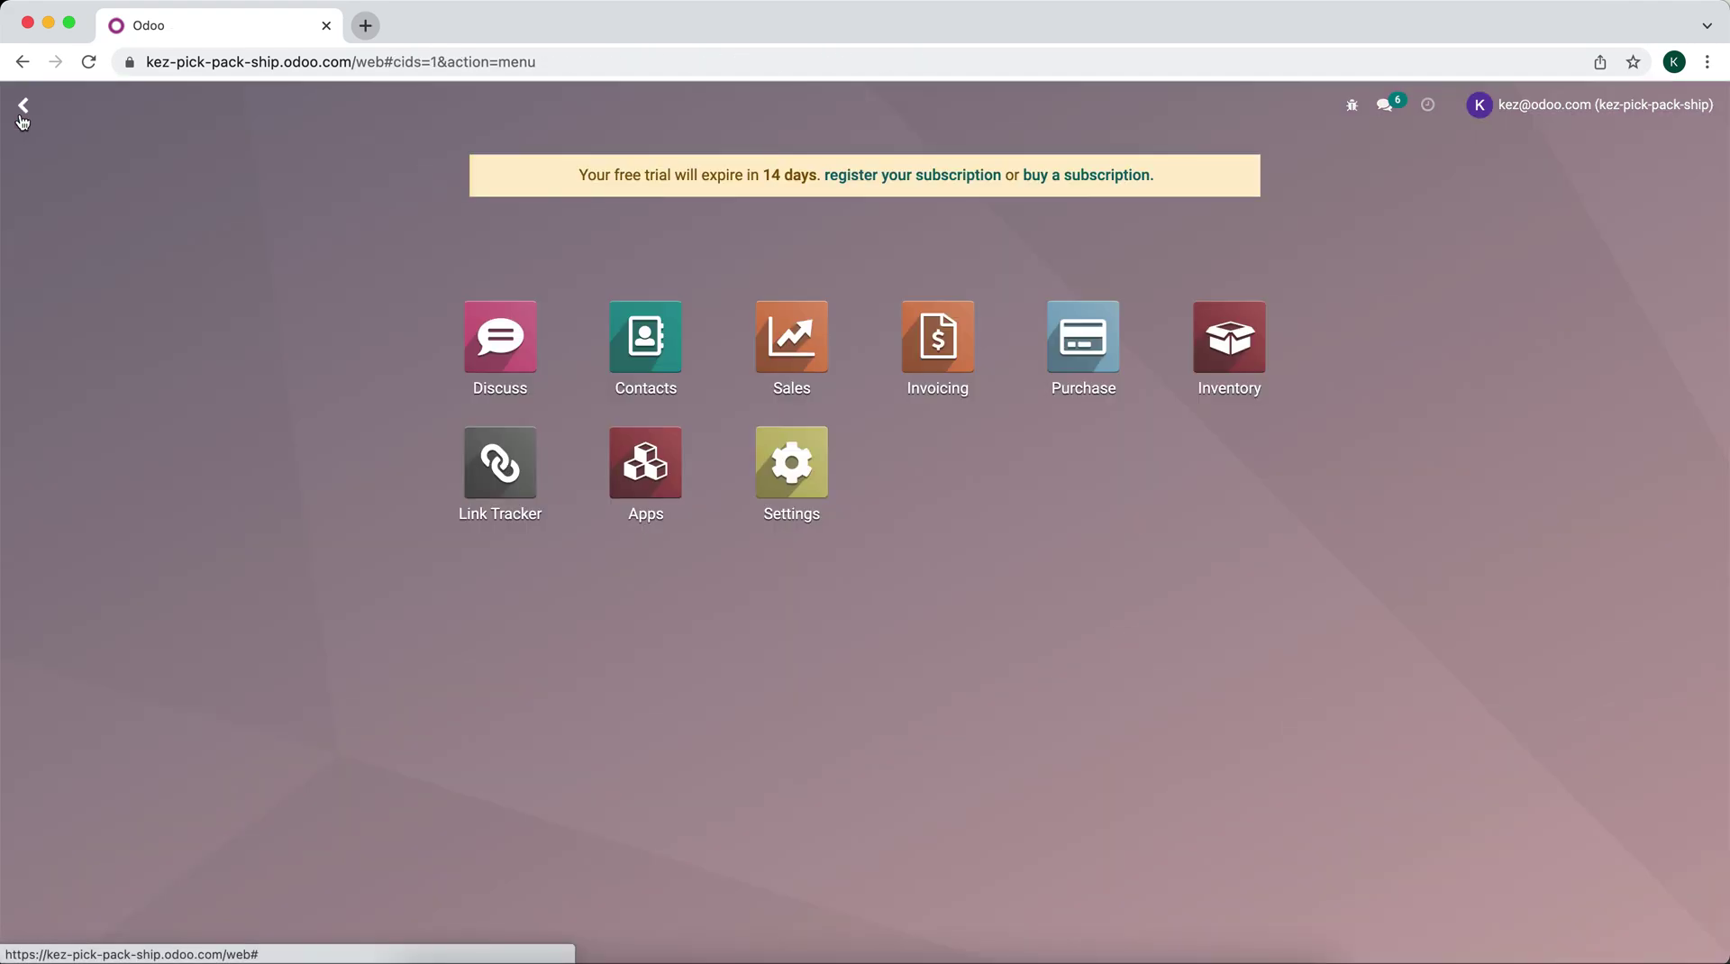
{"action": "left_click", "coordinate": [798, 361]}
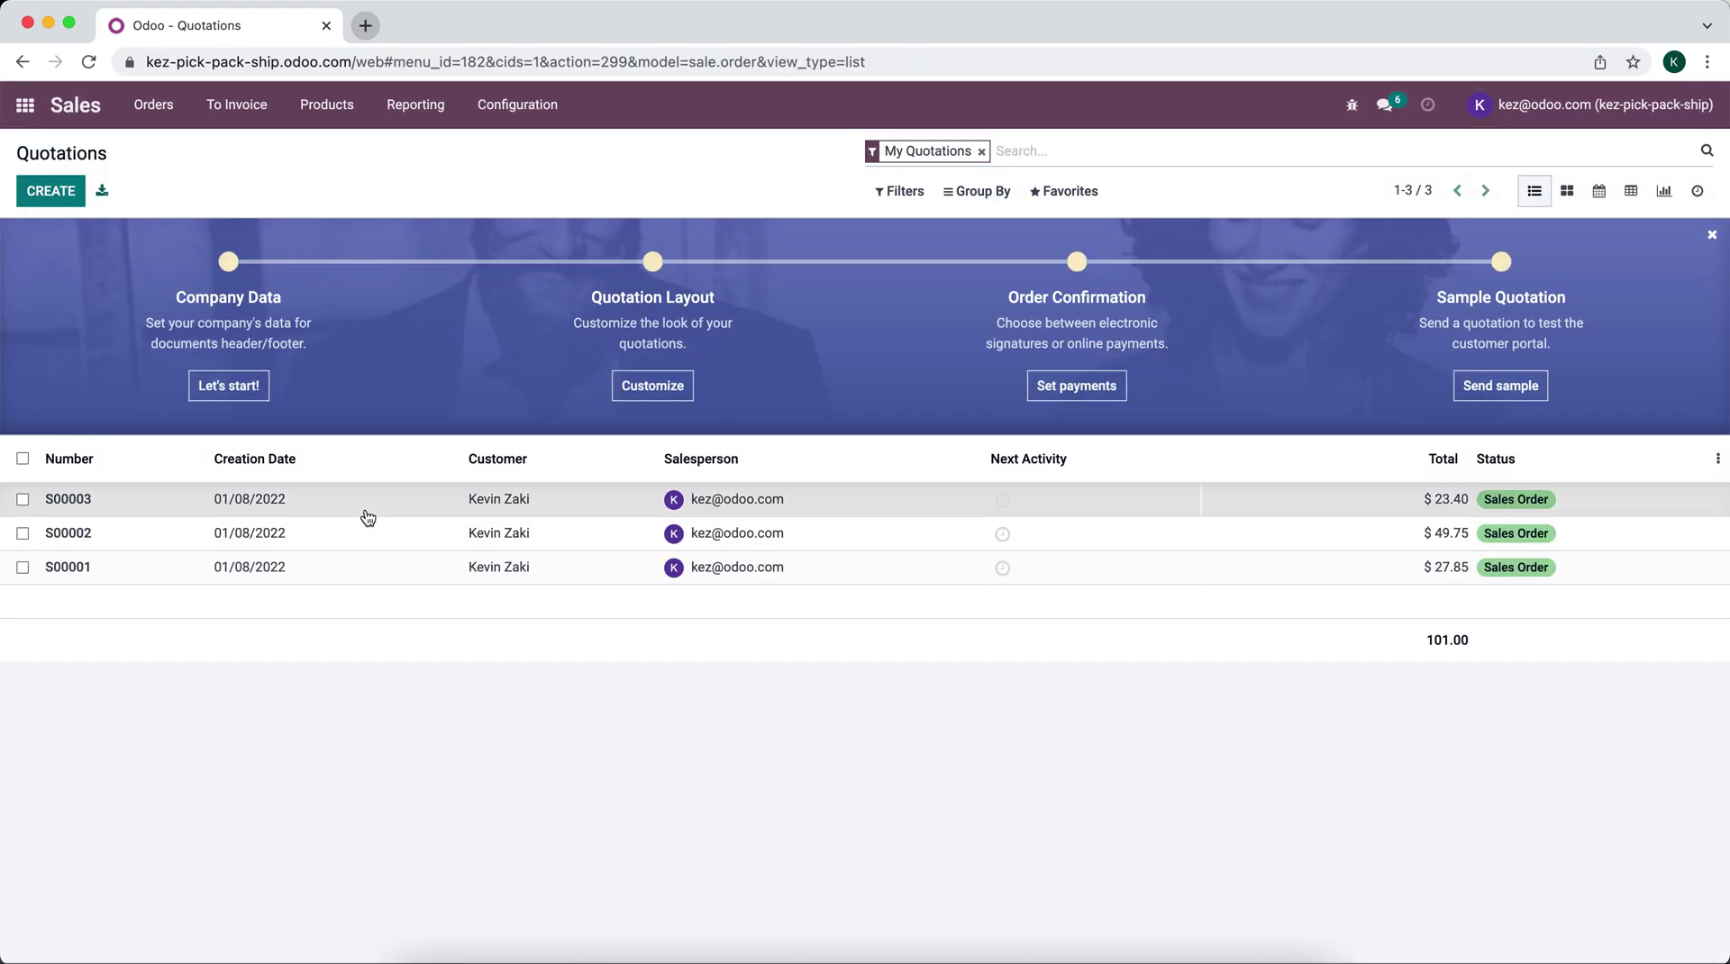
{"action": "left_click", "coordinate": [367, 503]}
{"action": "left_click", "coordinate": [811, 190]}
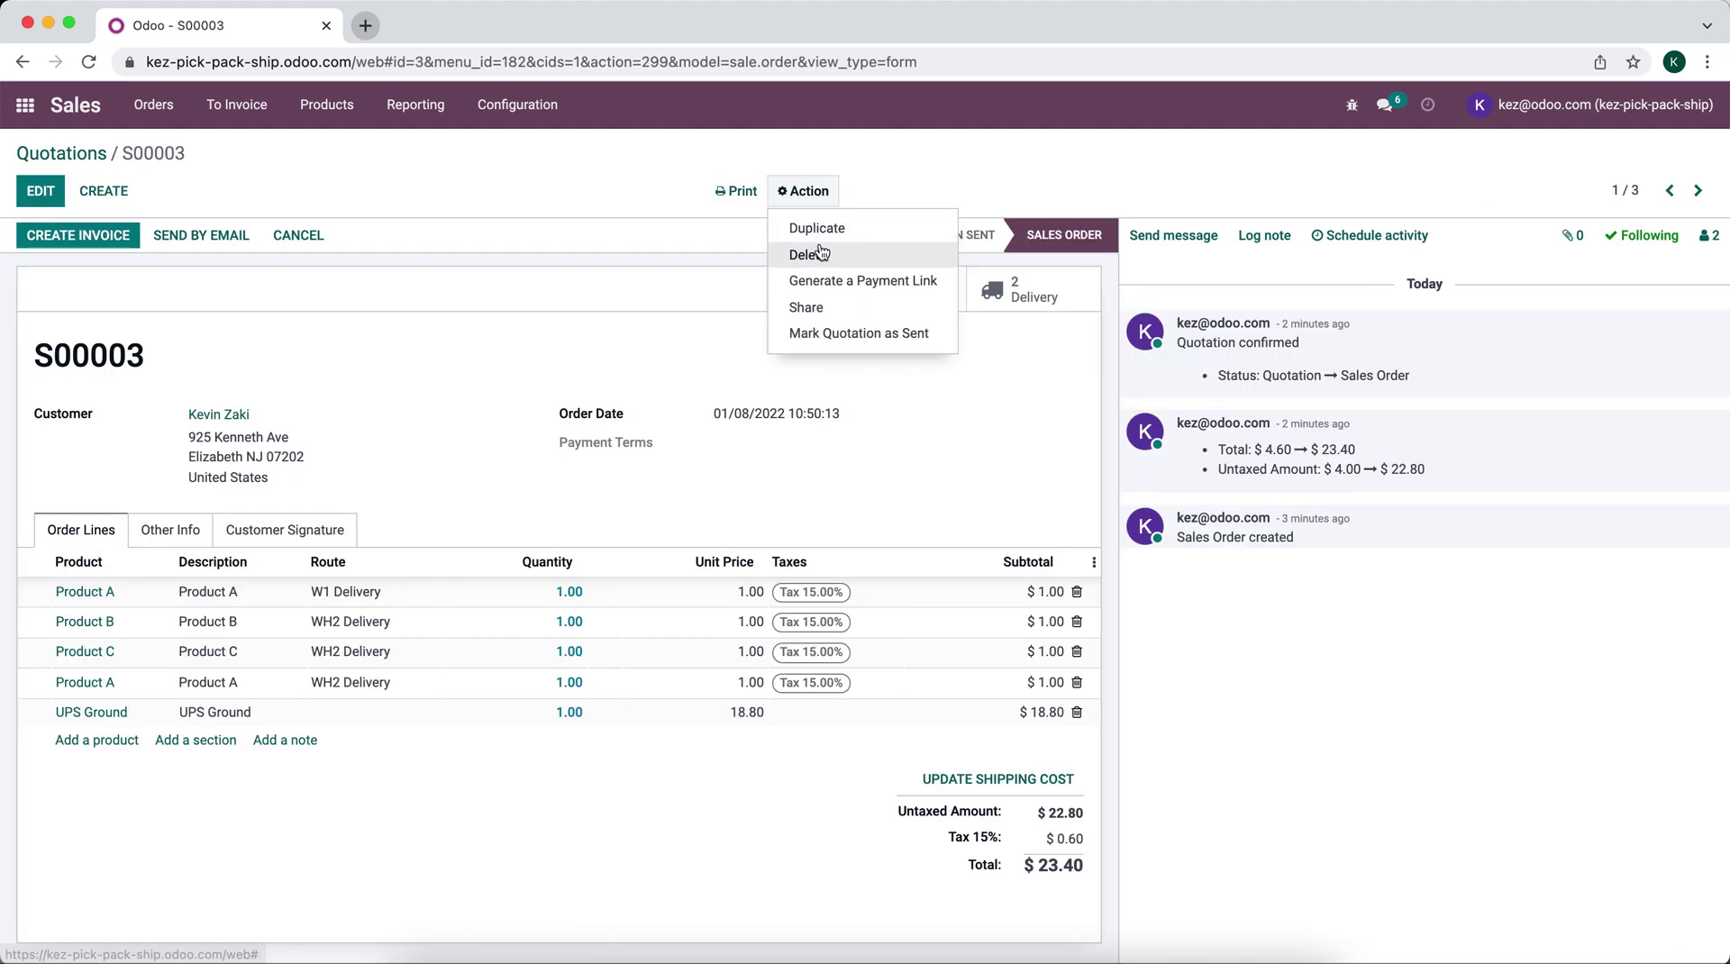
{"action": "left_click", "coordinate": [822, 228]}
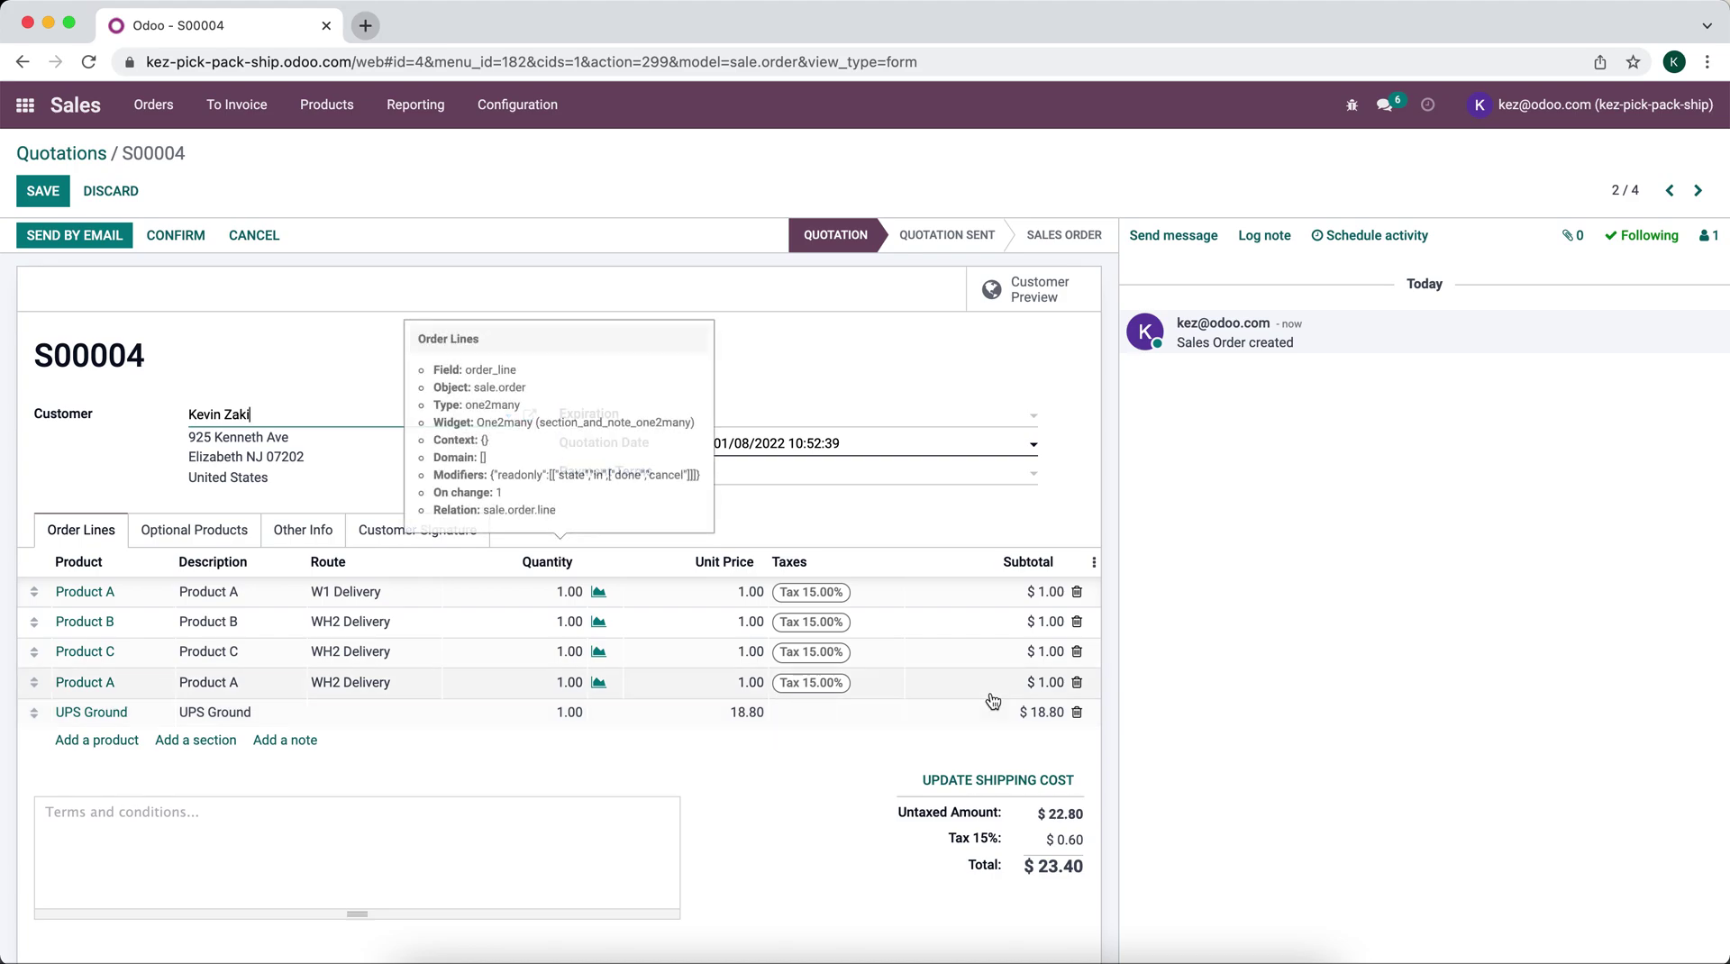
Step: Delete the UPS Ground and Product B lines, check Product A's stock, and save the quotation
{"action": "left_click", "coordinate": [1077, 713]}
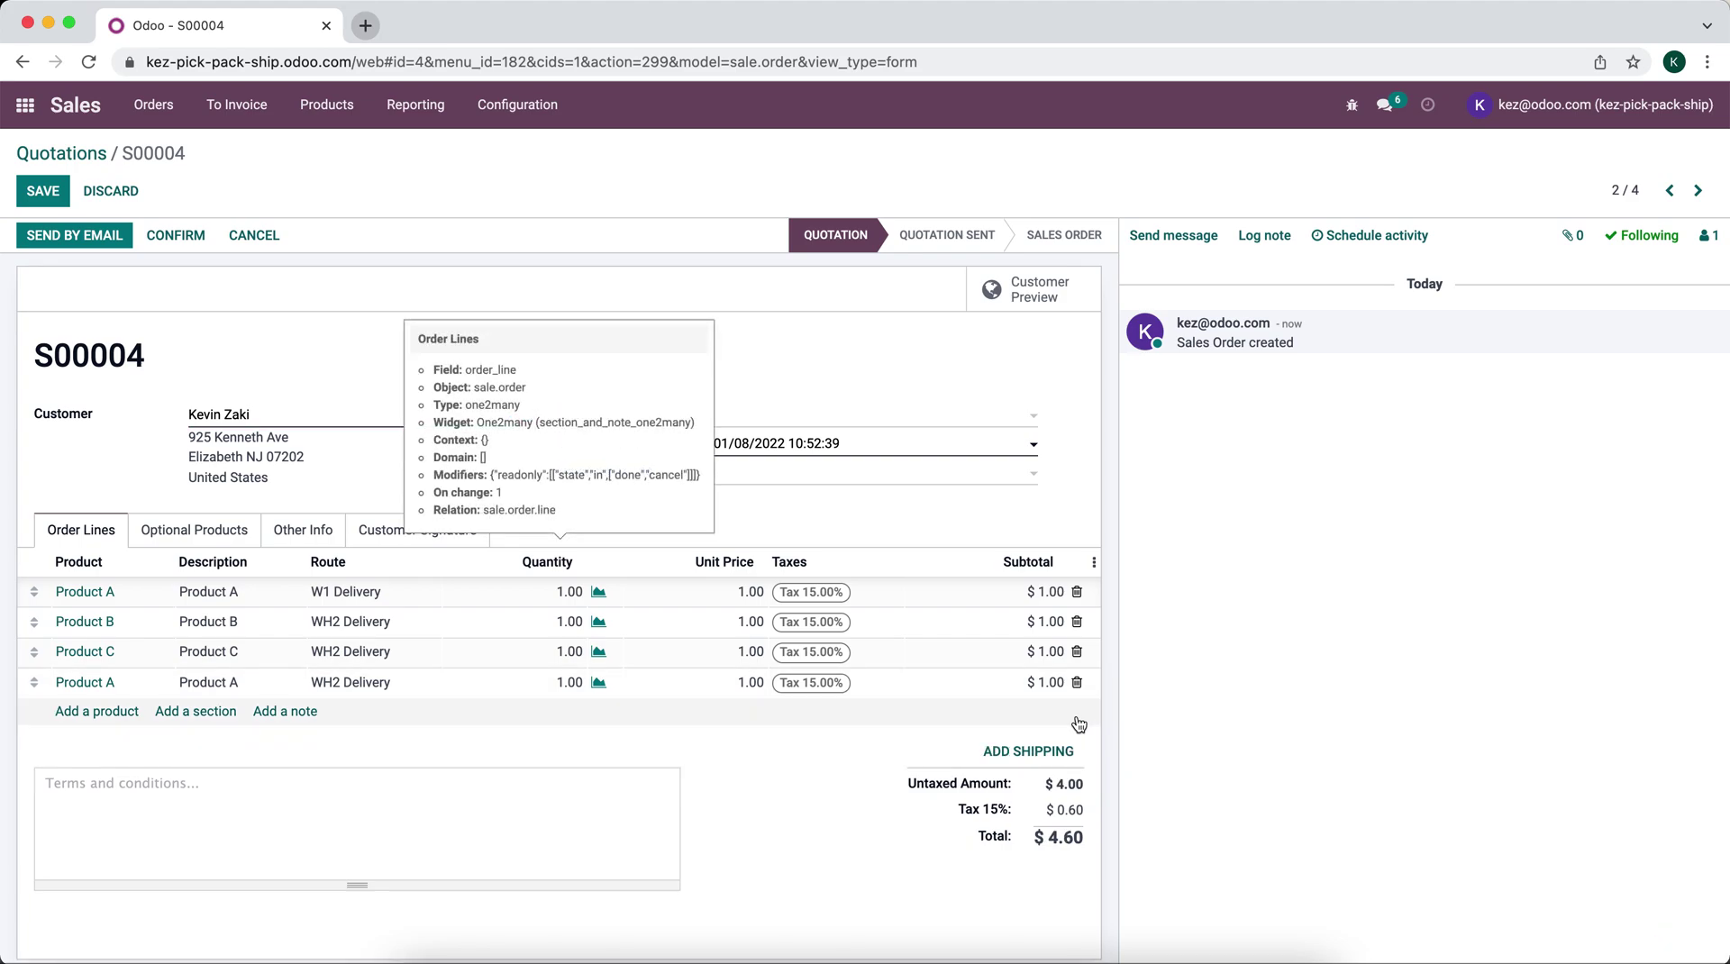
{"action": "left_click", "coordinate": [1077, 622]}
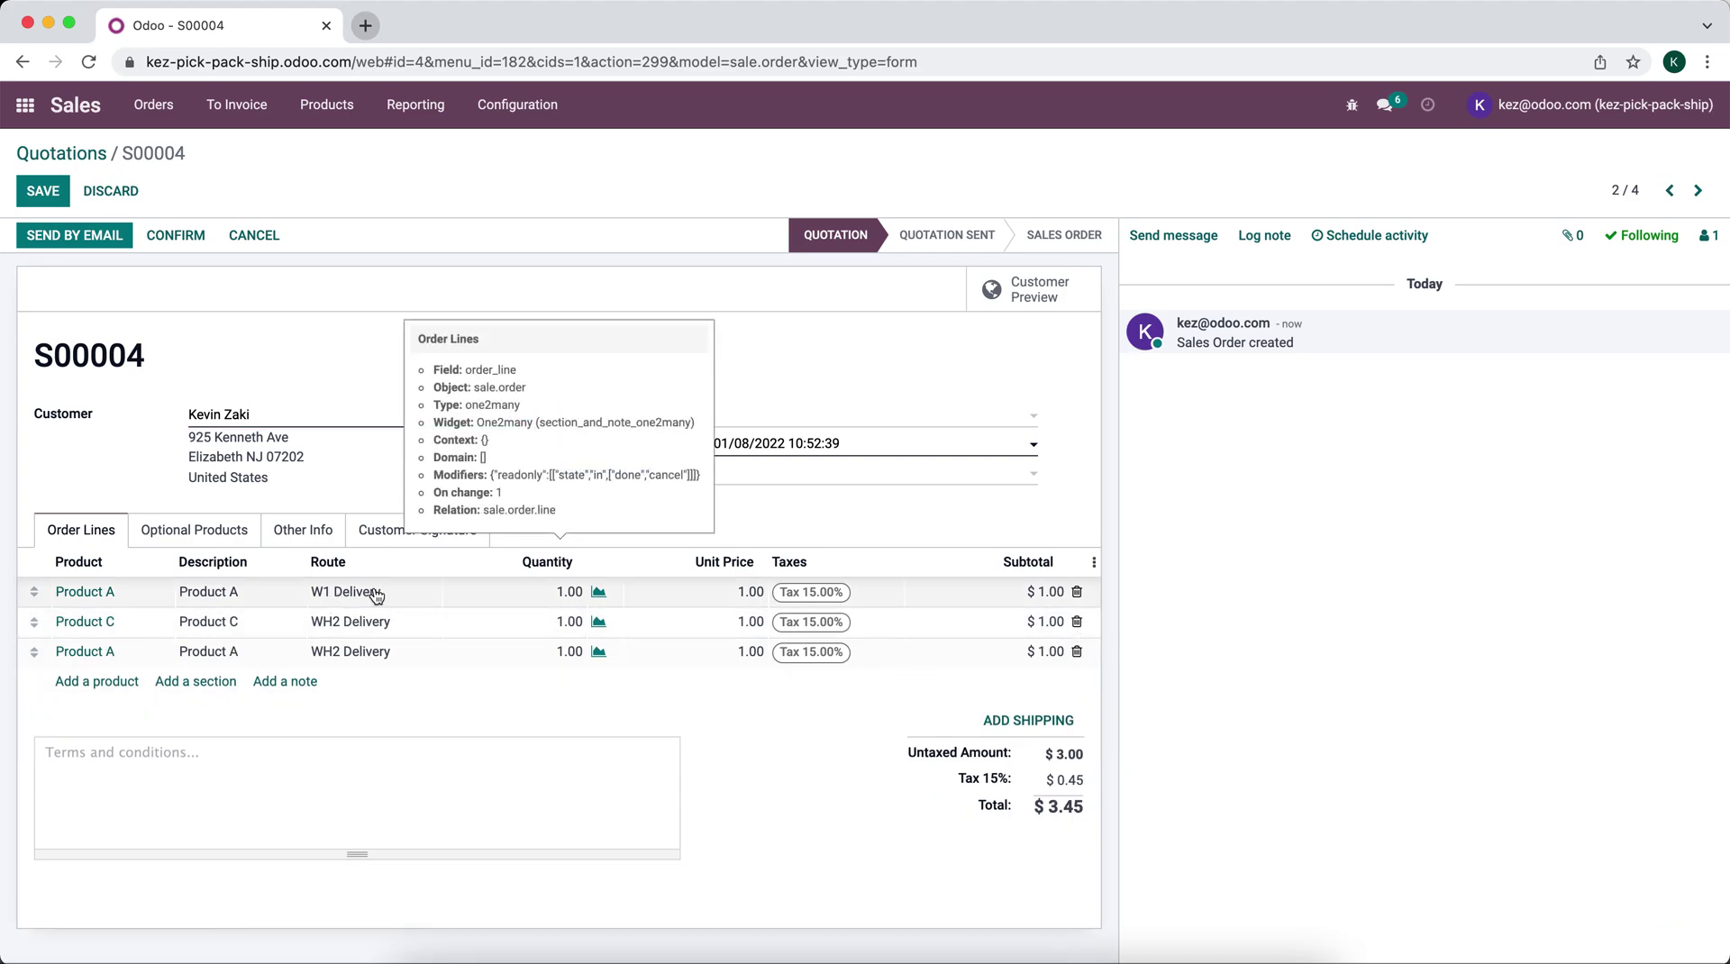
{"action": "left_click", "coordinate": [266, 595]}
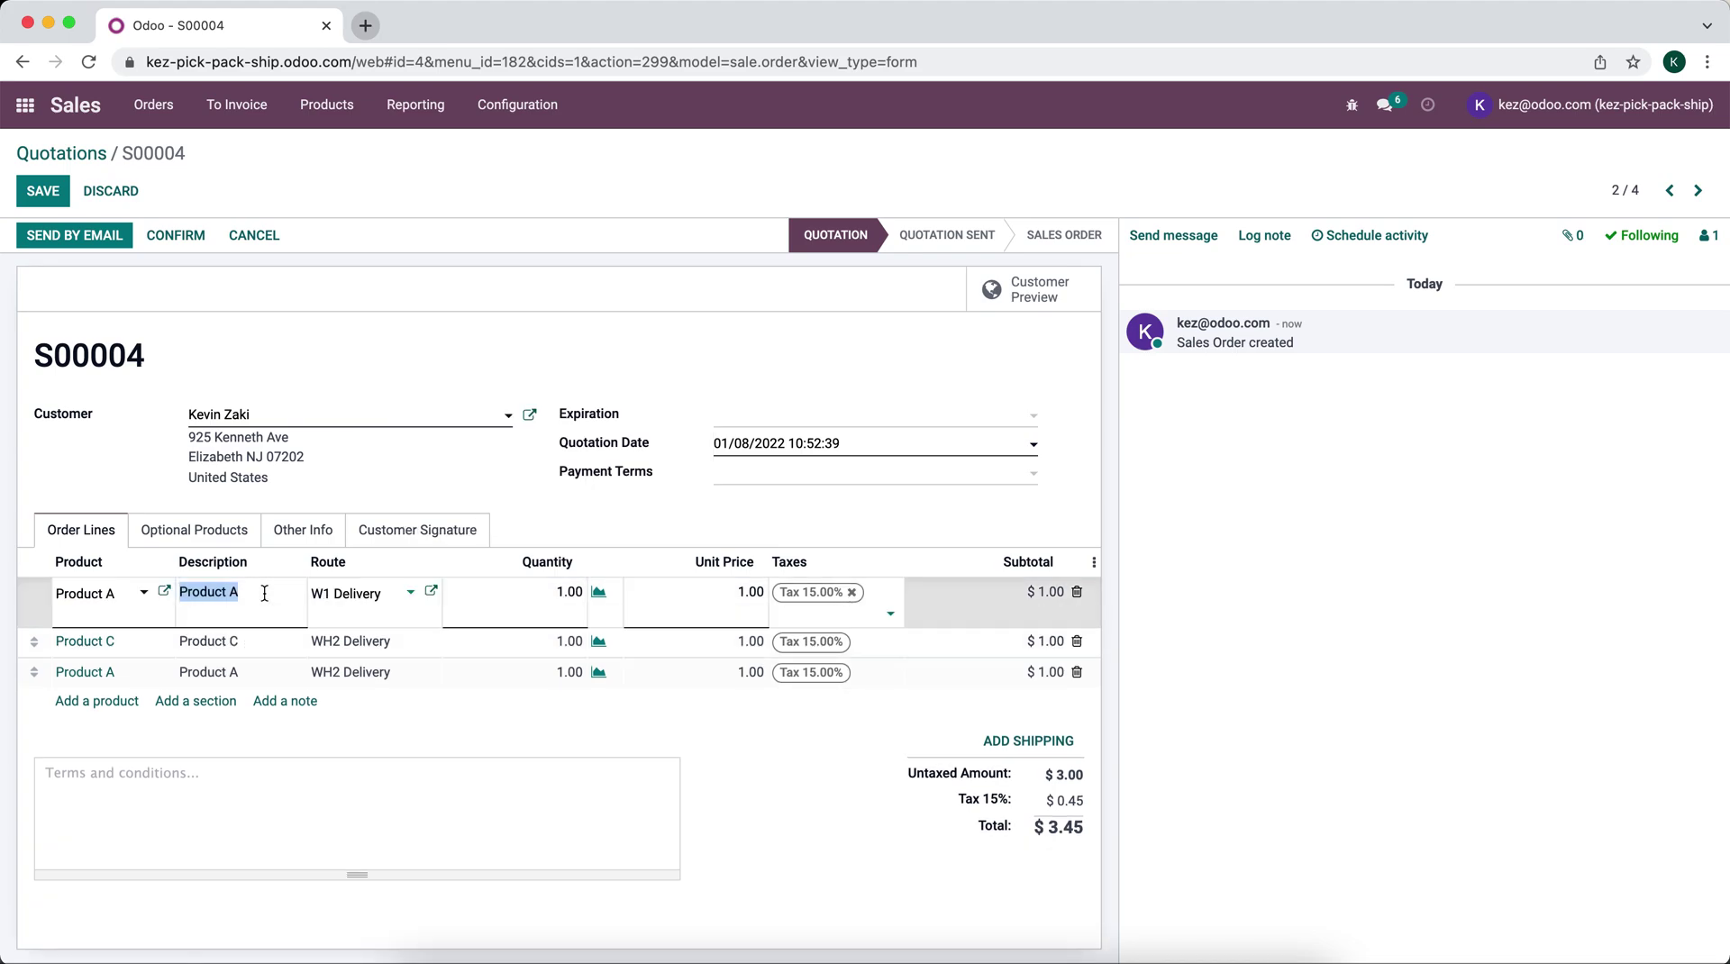
{"action": "left_click", "coordinate": [601, 598]}
{"action": "left_click", "coordinate": [519, 466]}
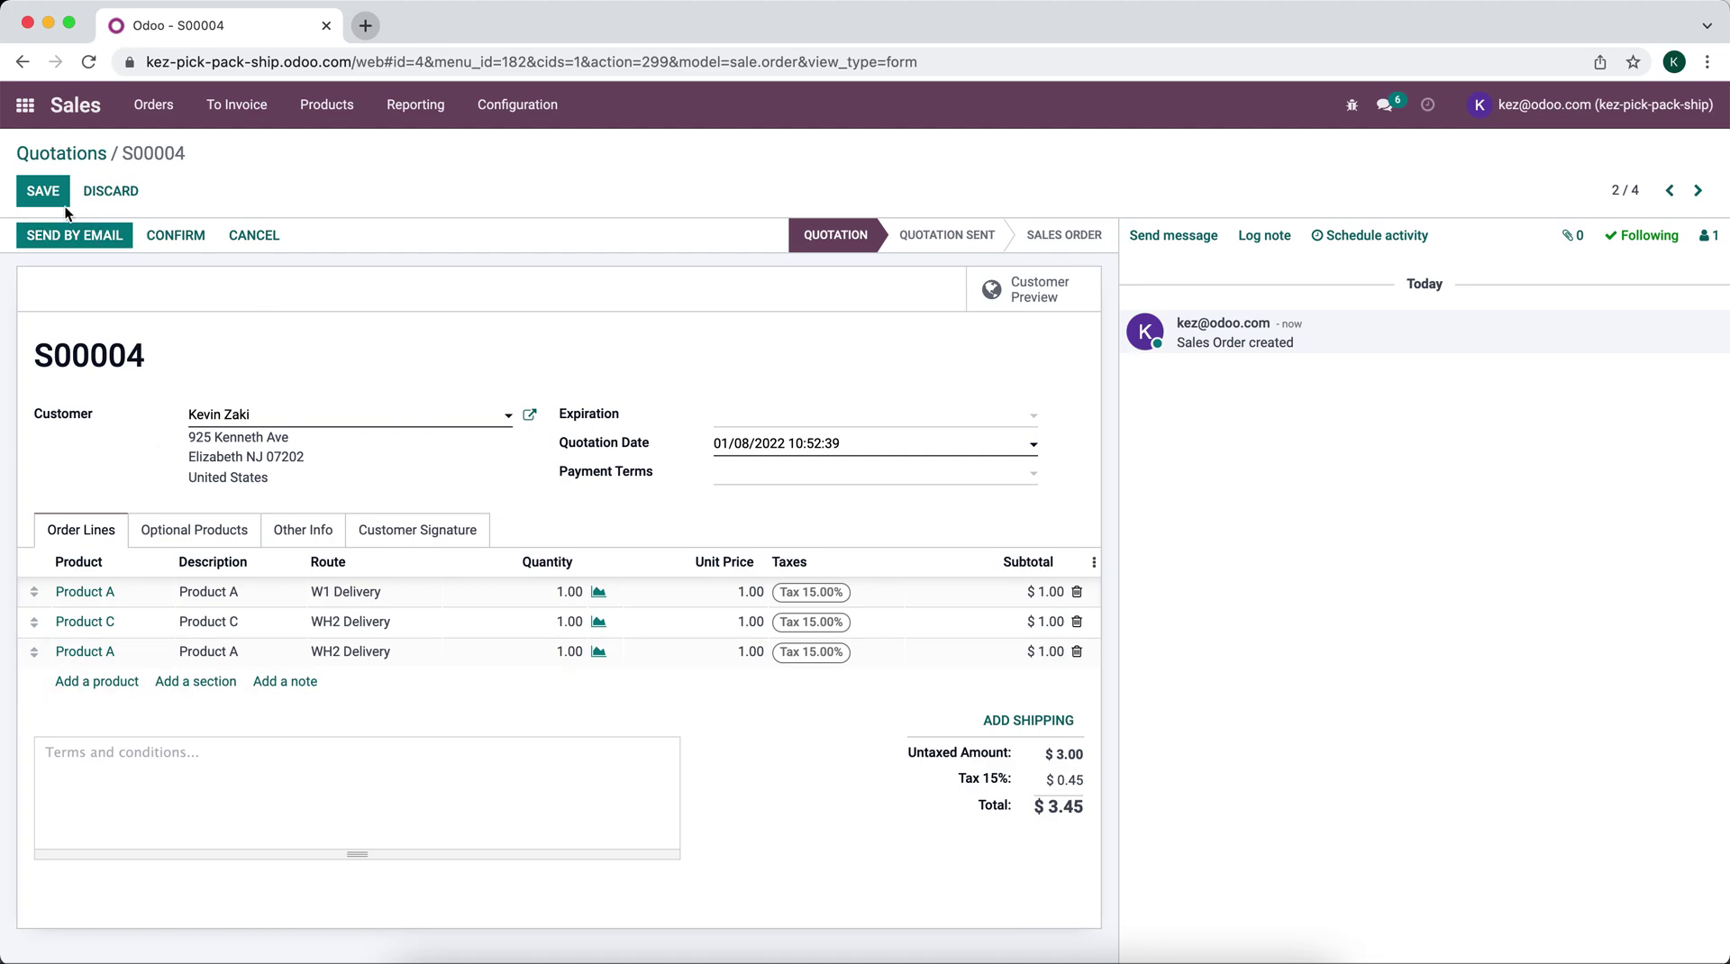
{"action": "left_click", "coordinate": [74, 236]}
Step: Add UPS Ground shipping to S00004 after fetching its rate
{"action": "left_click", "coordinate": [1018, 721]}
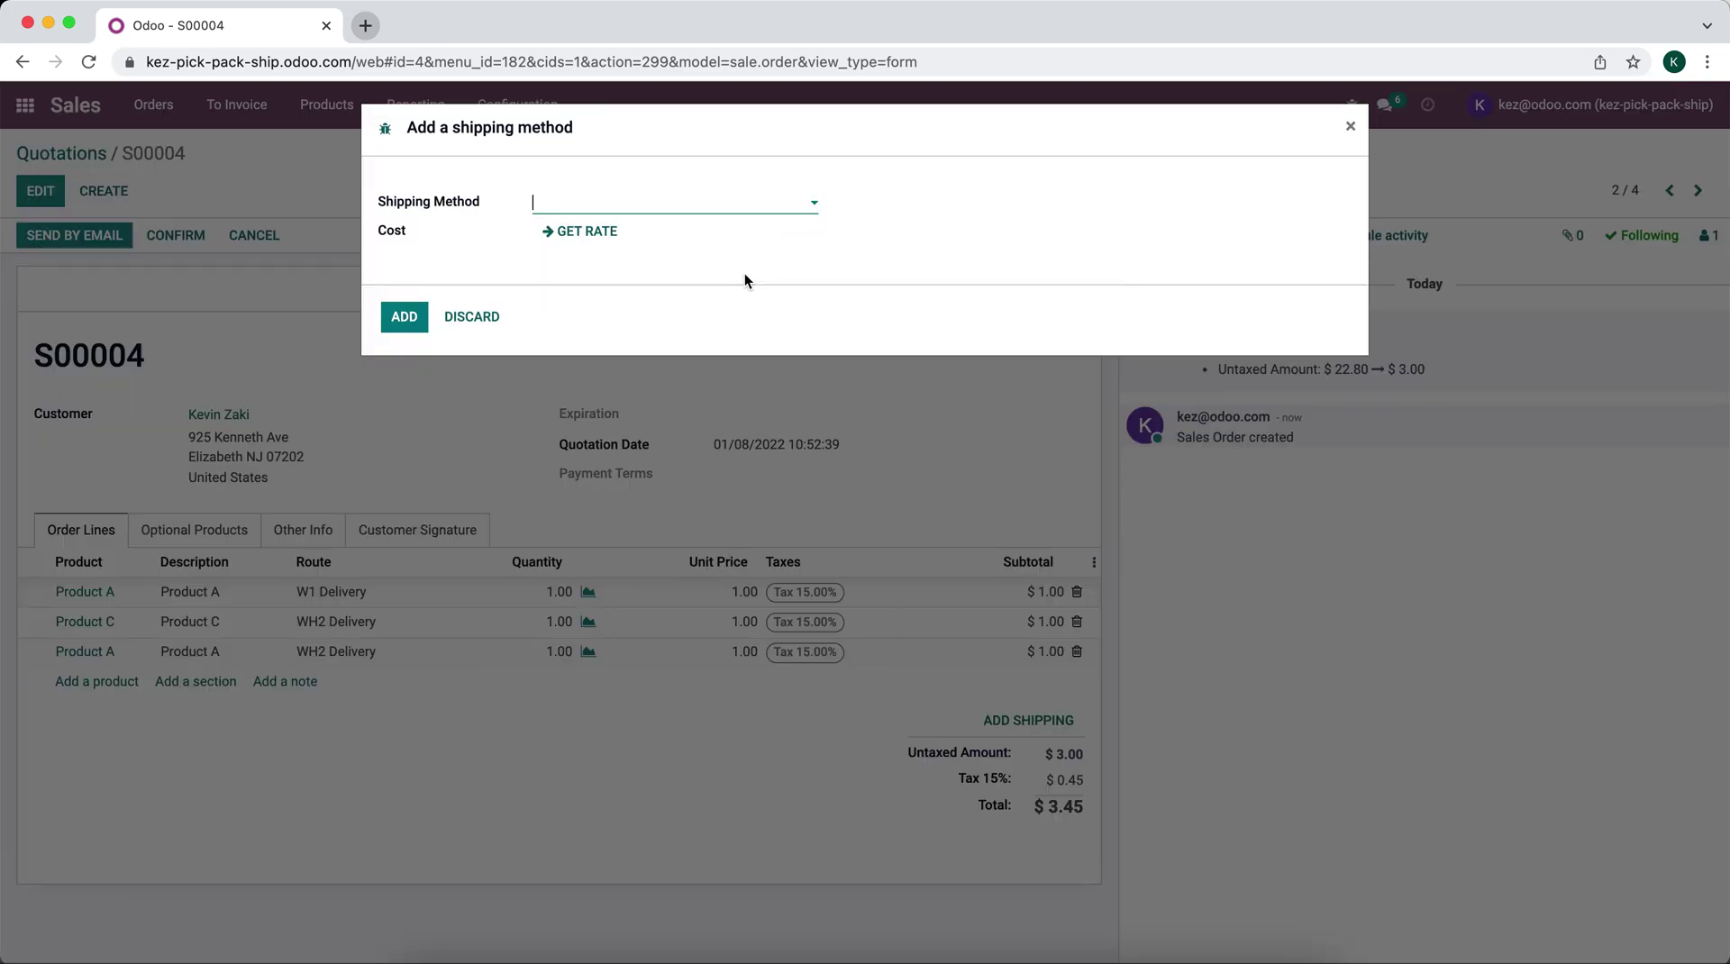
{"action": "left_click", "coordinate": [637, 194]}
{"action": "left_click", "coordinate": [637, 204]}
{"action": "left_click", "coordinate": [637, 205]}
{"action": "left_click", "coordinate": [631, 261]}
{"action": "left_click", "coordinate": [764, 234]}
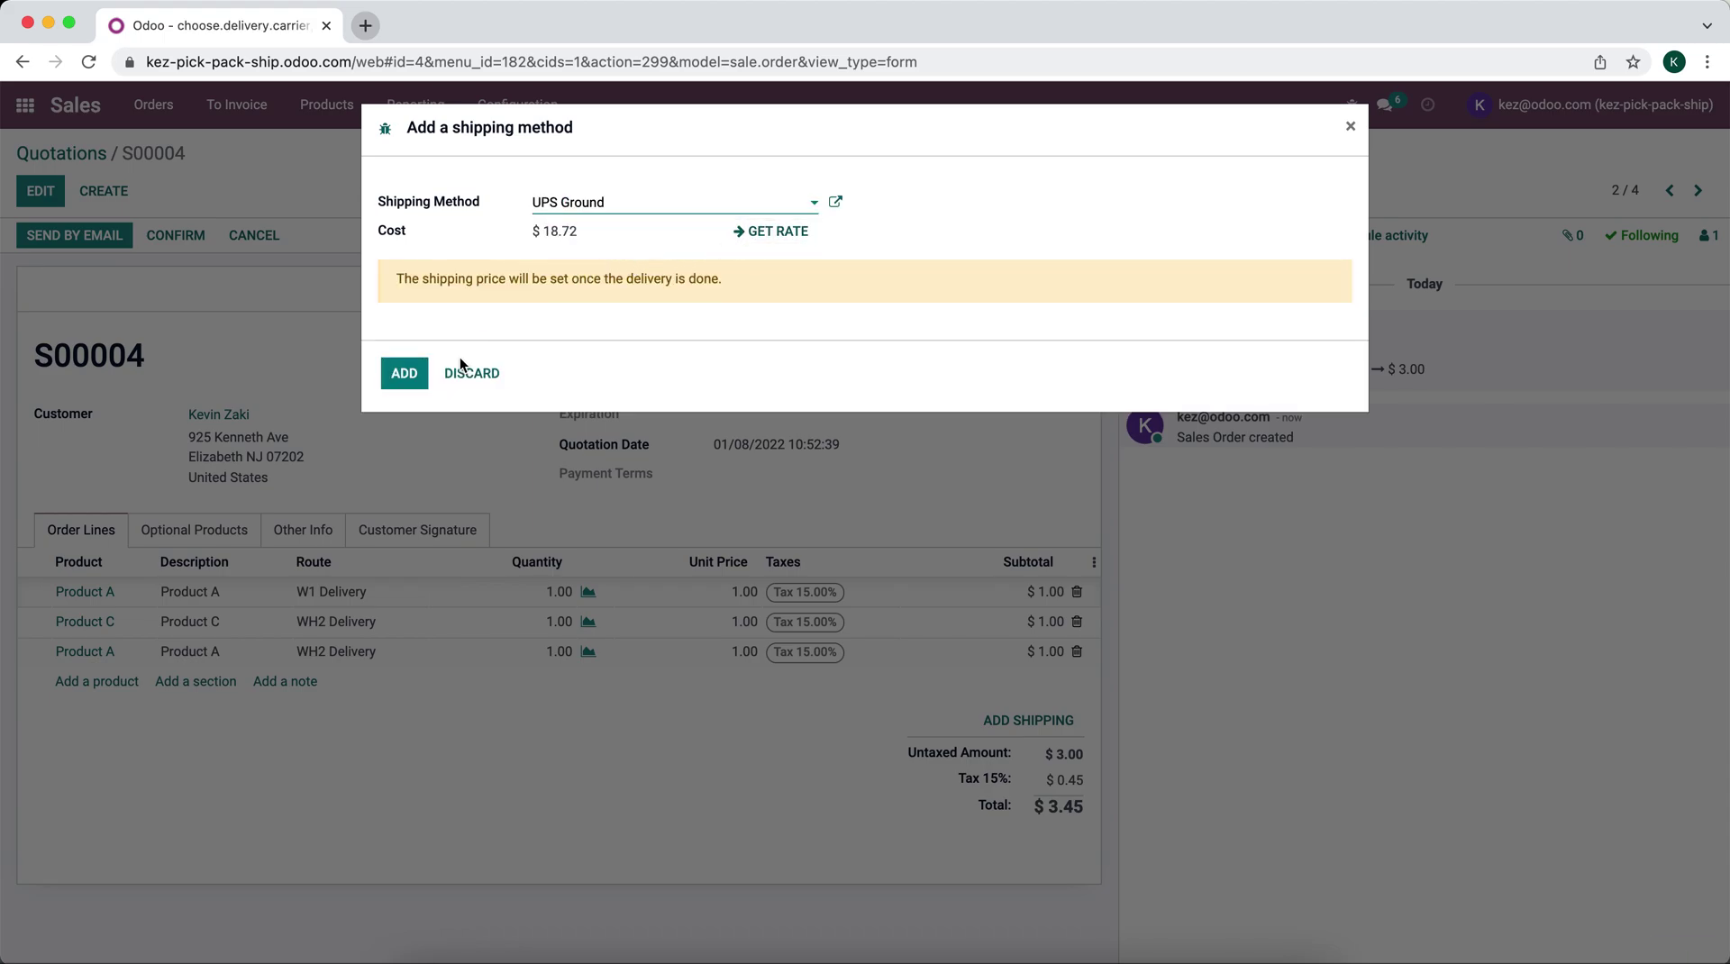
{"action": "left_click", "coordinate": [404, 373]}
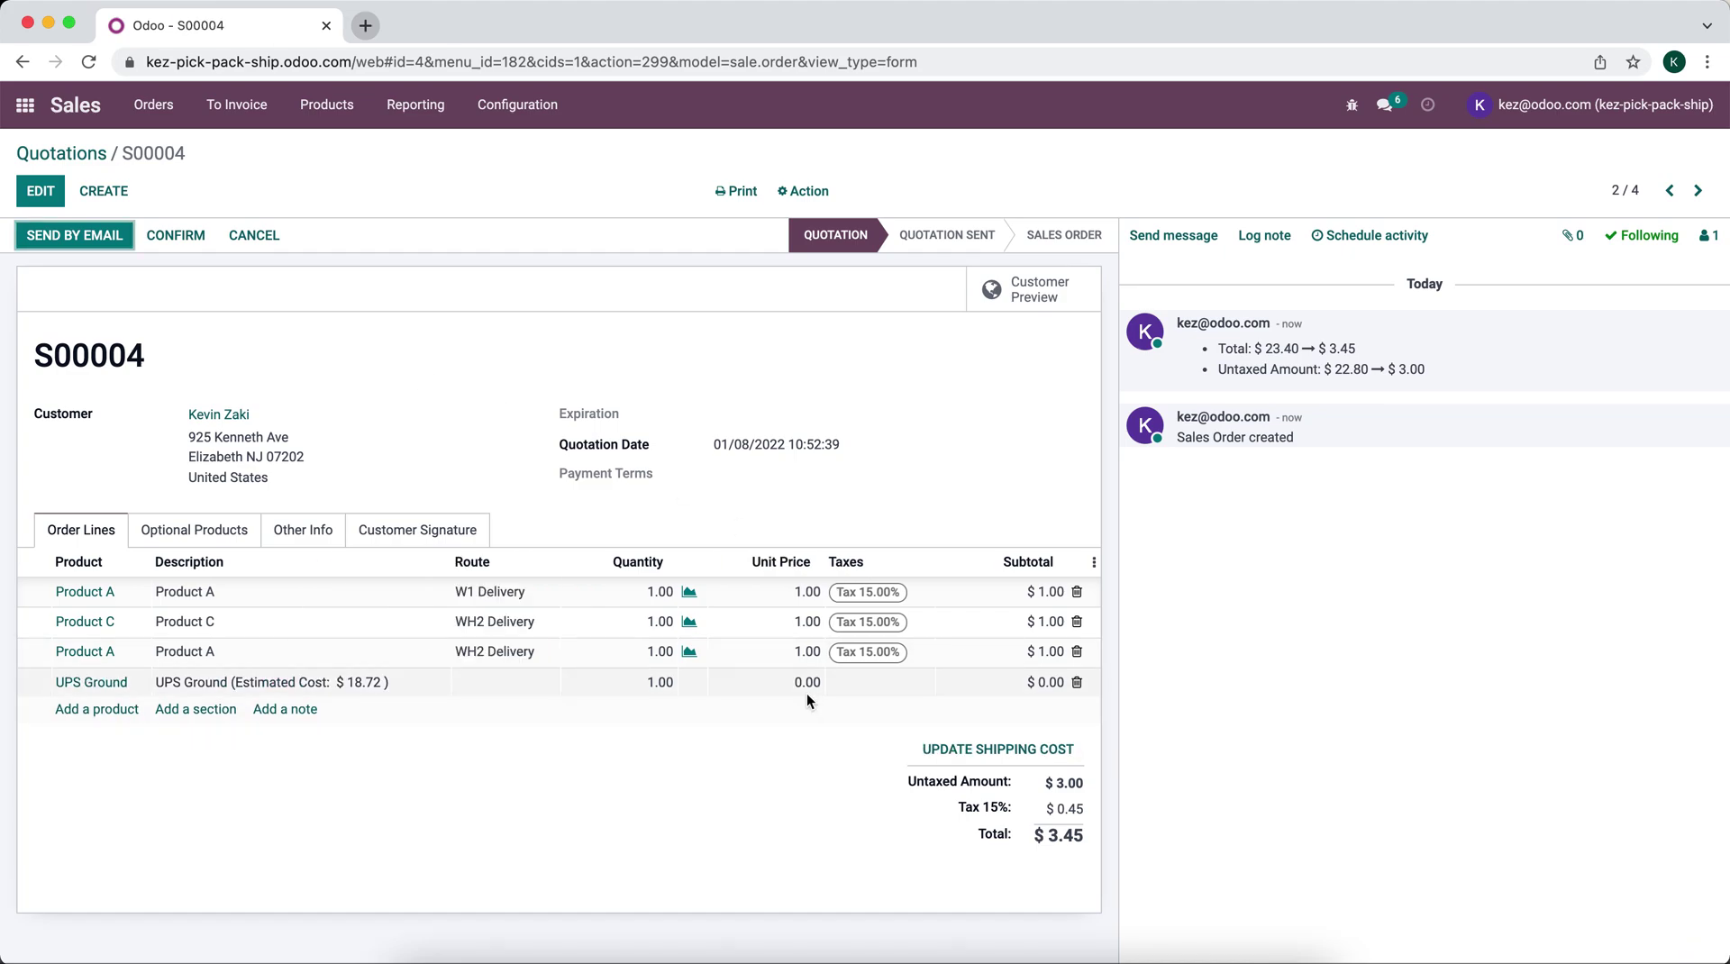
Step: Confirm S00004 as a sales order and view its two delivery transfers
{"action": "mouse_move", "coordinate": [792, 684]}
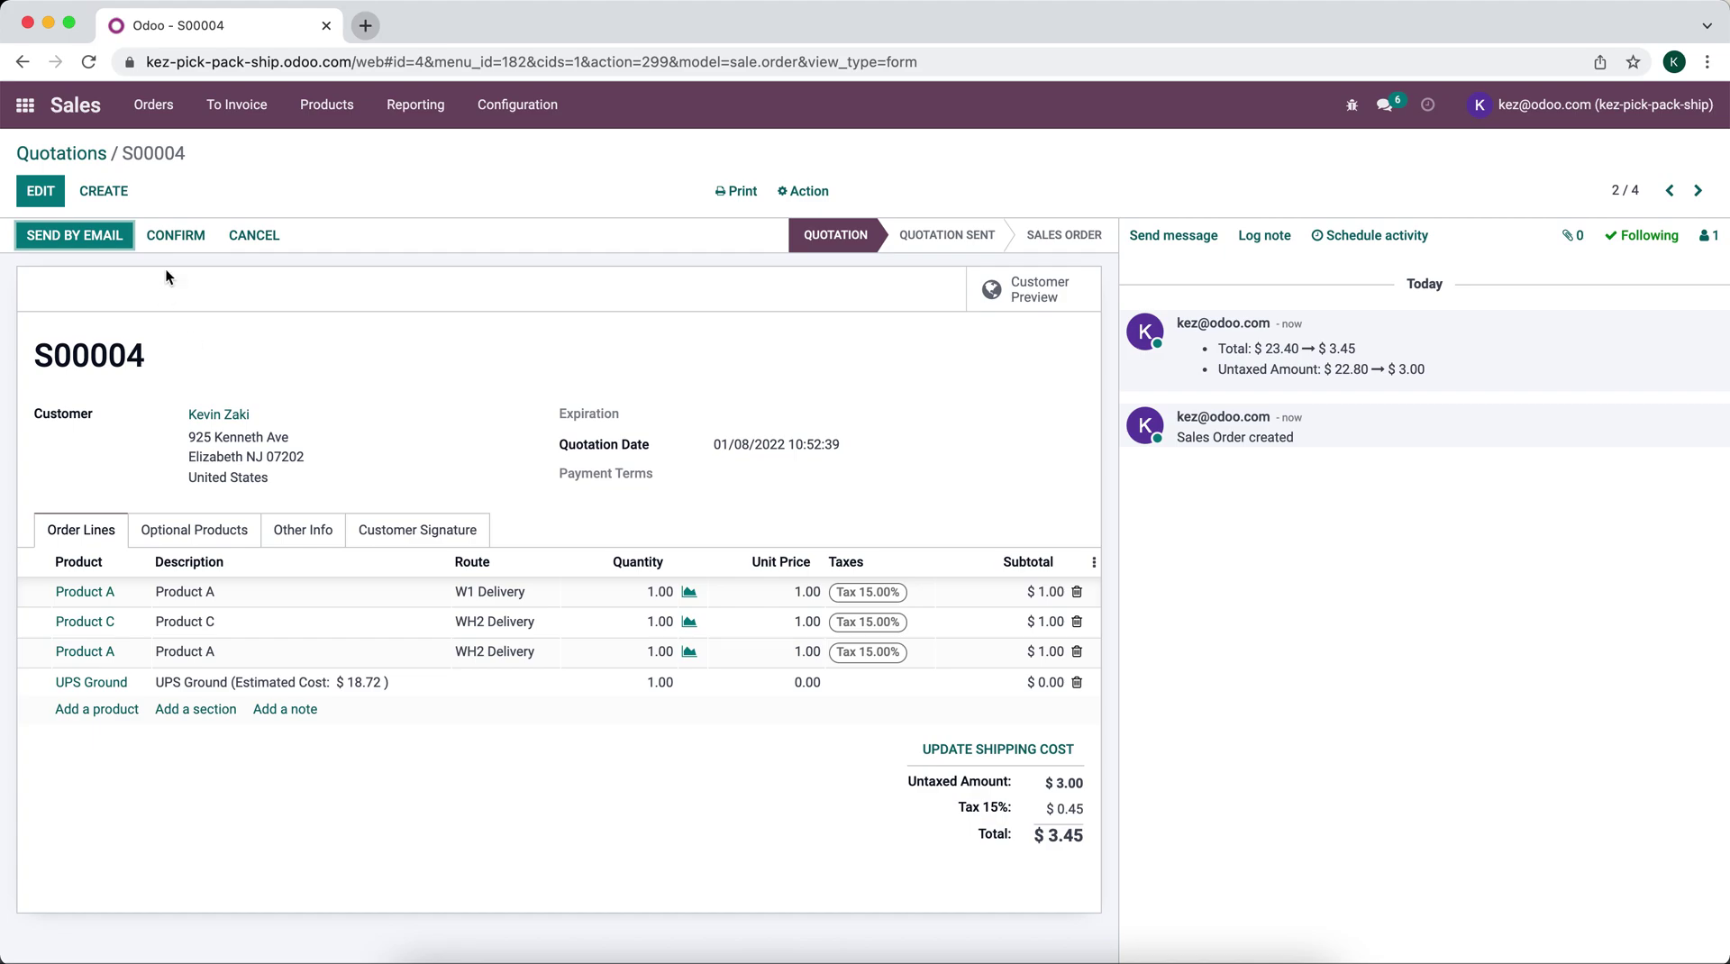
{"action": "left_click", "coordinate": [175, 239]}
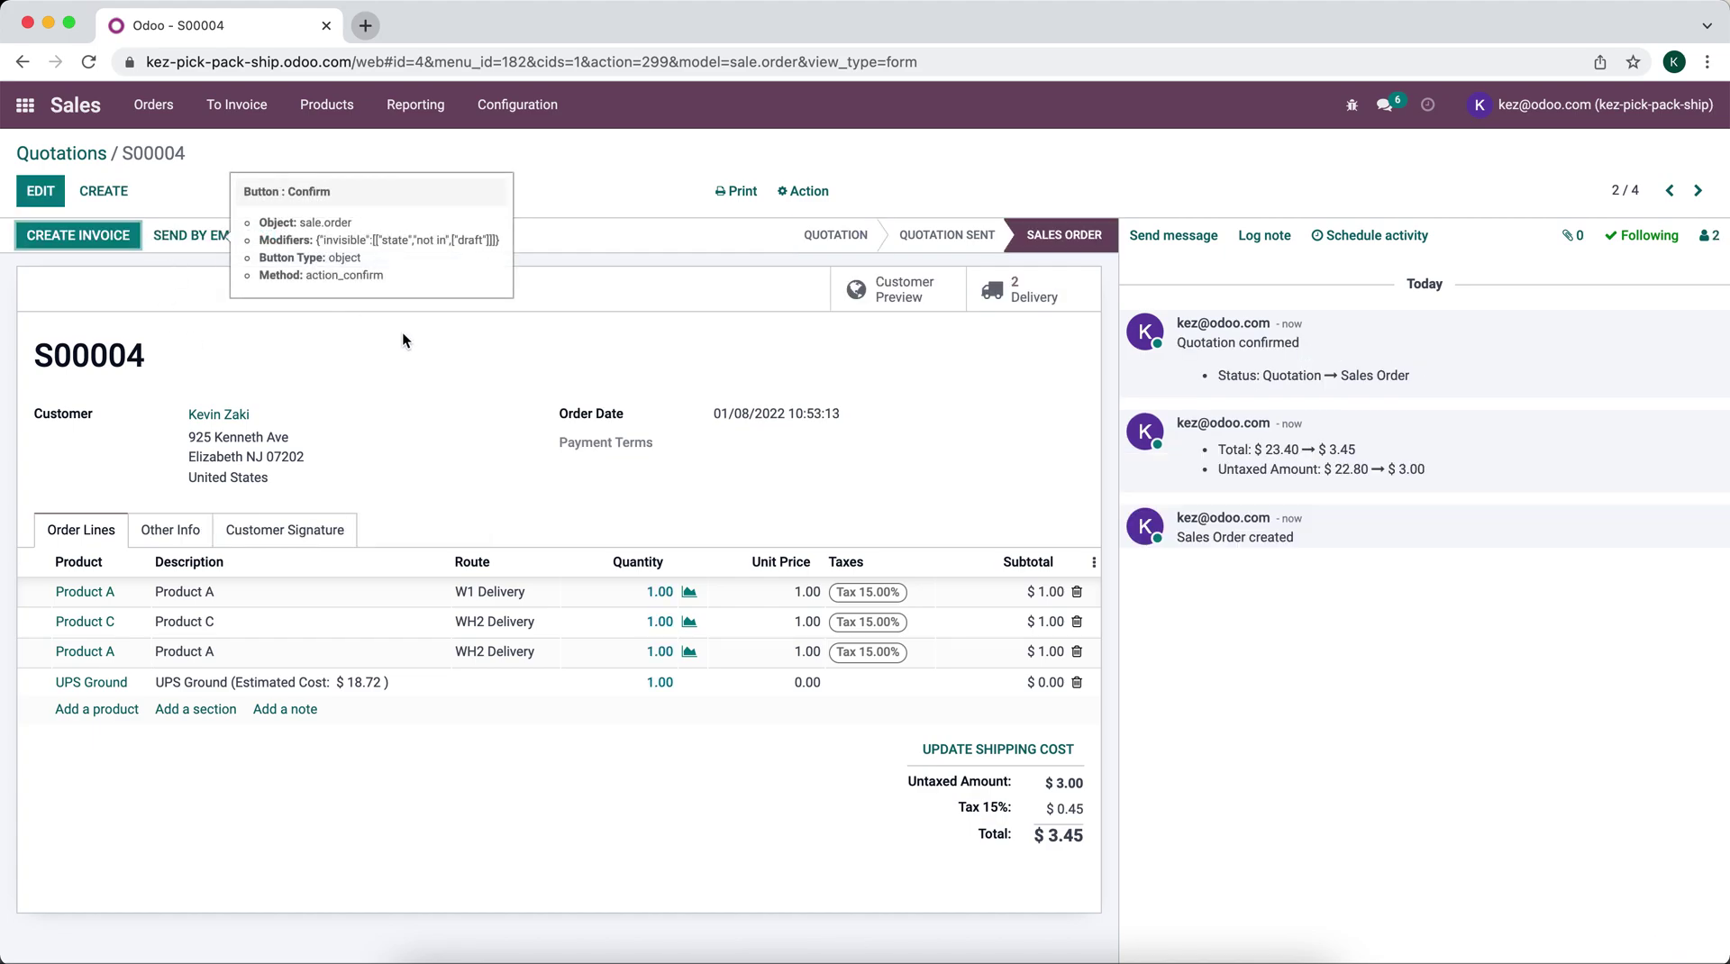
{"action": "left_click", "coordinate": [1017, 290]}
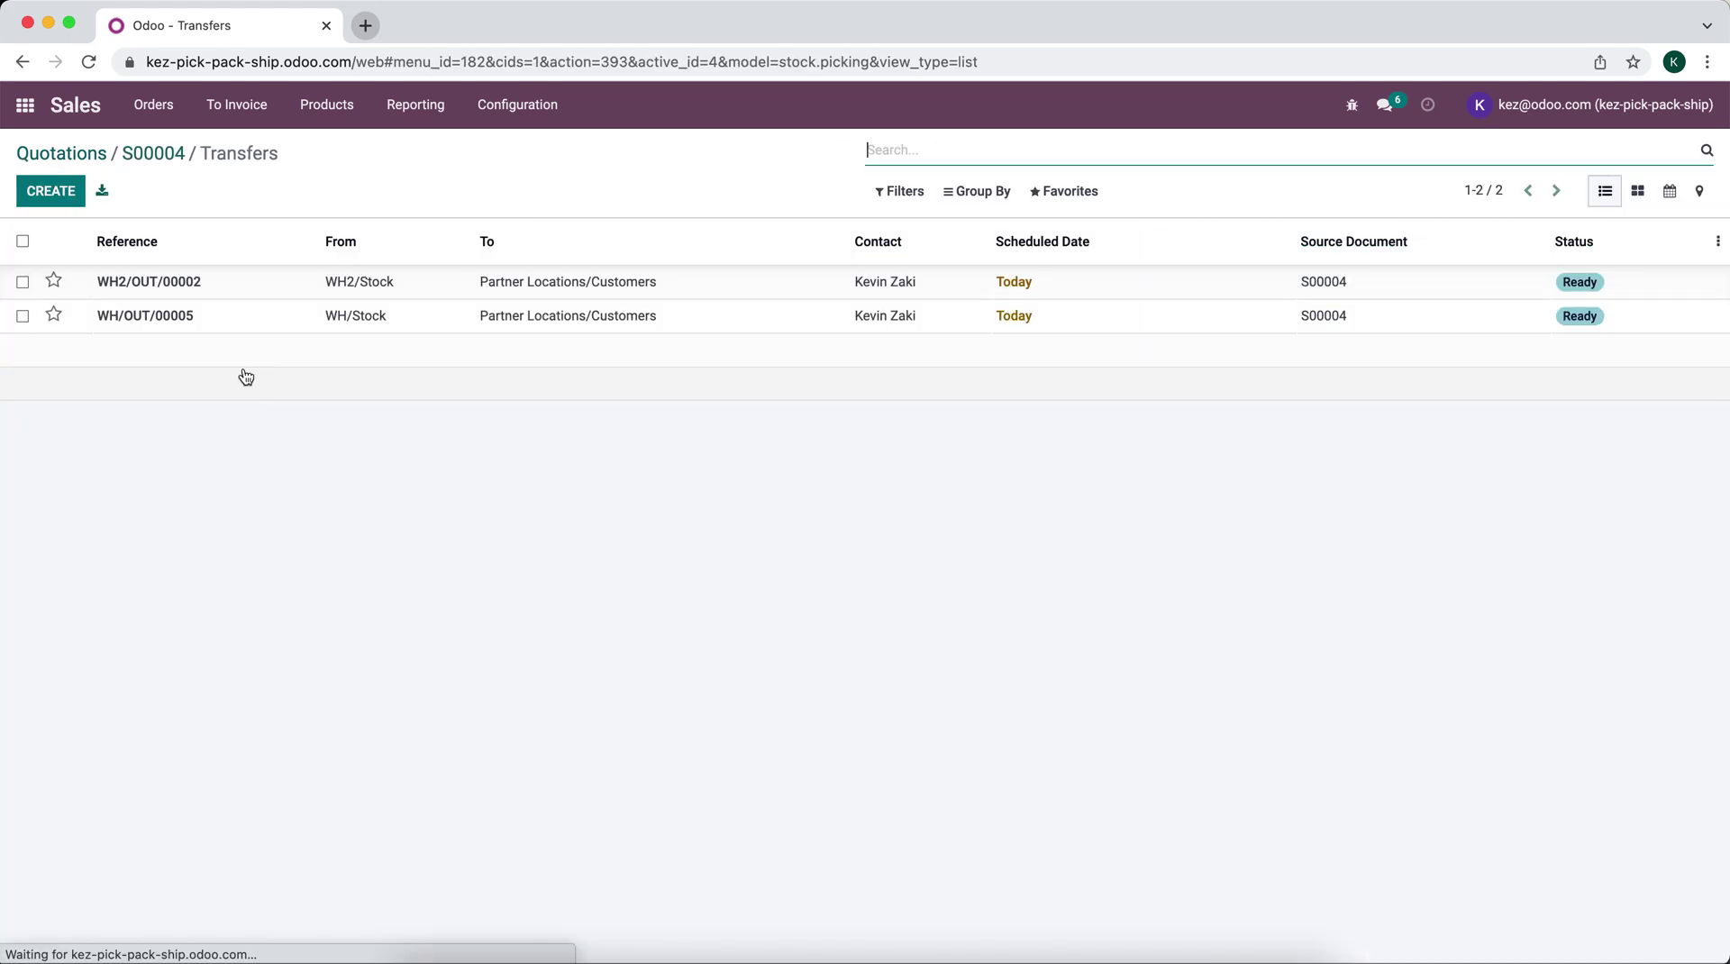
Step: Pack WH2/OUT/00002 into a 9x6x6 Box with shipping weight 8, then validate the delivery
{"action": "left_click", "coordinate": [249, 284]}
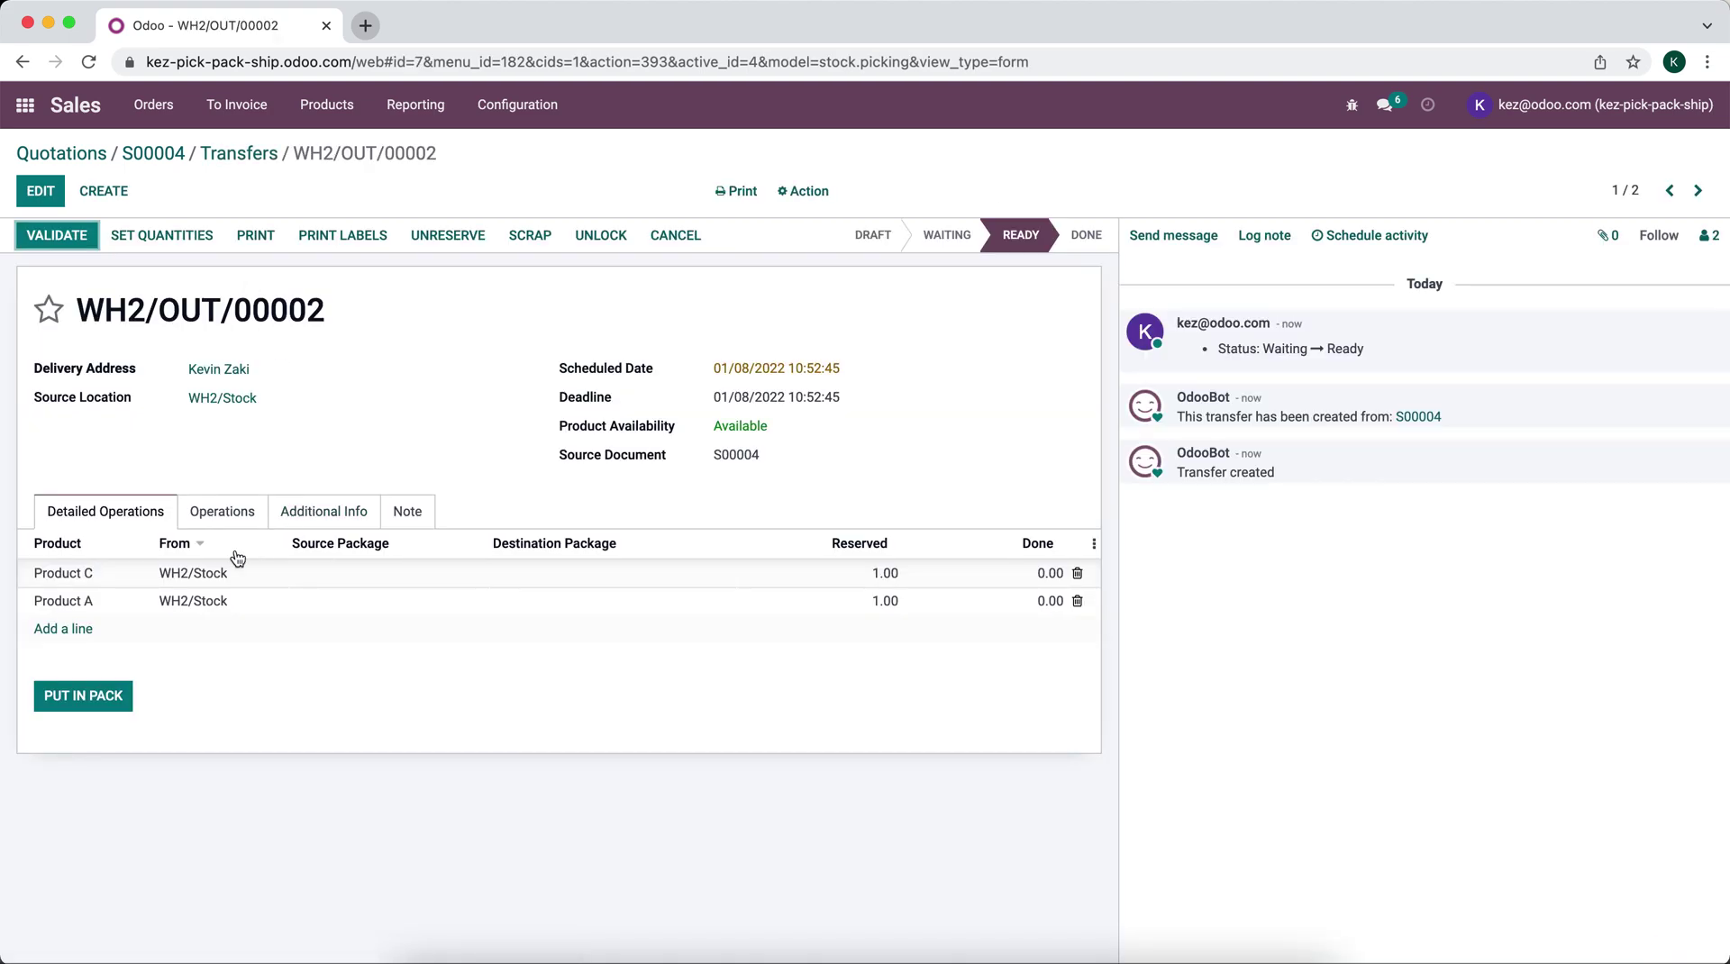
{"action": "left_click", "coordinate": [82, 695]}
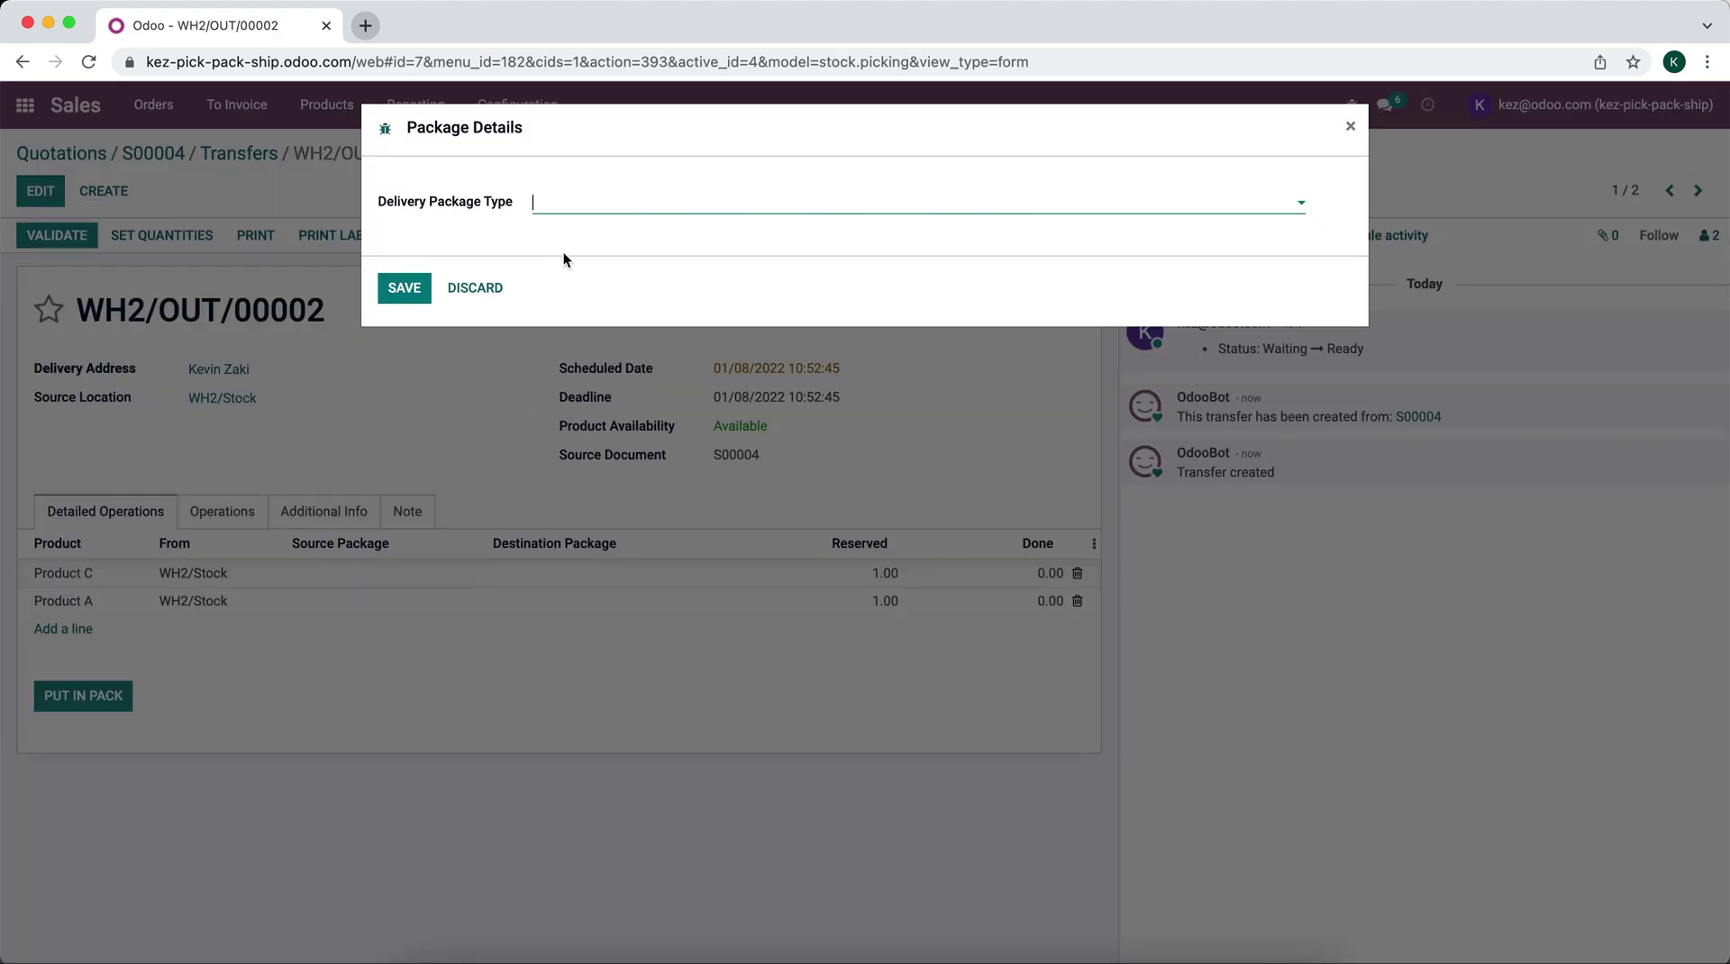
{"action": "left_click", "coordinate": [574, 203]}
{"action": "type", "text": "9"}
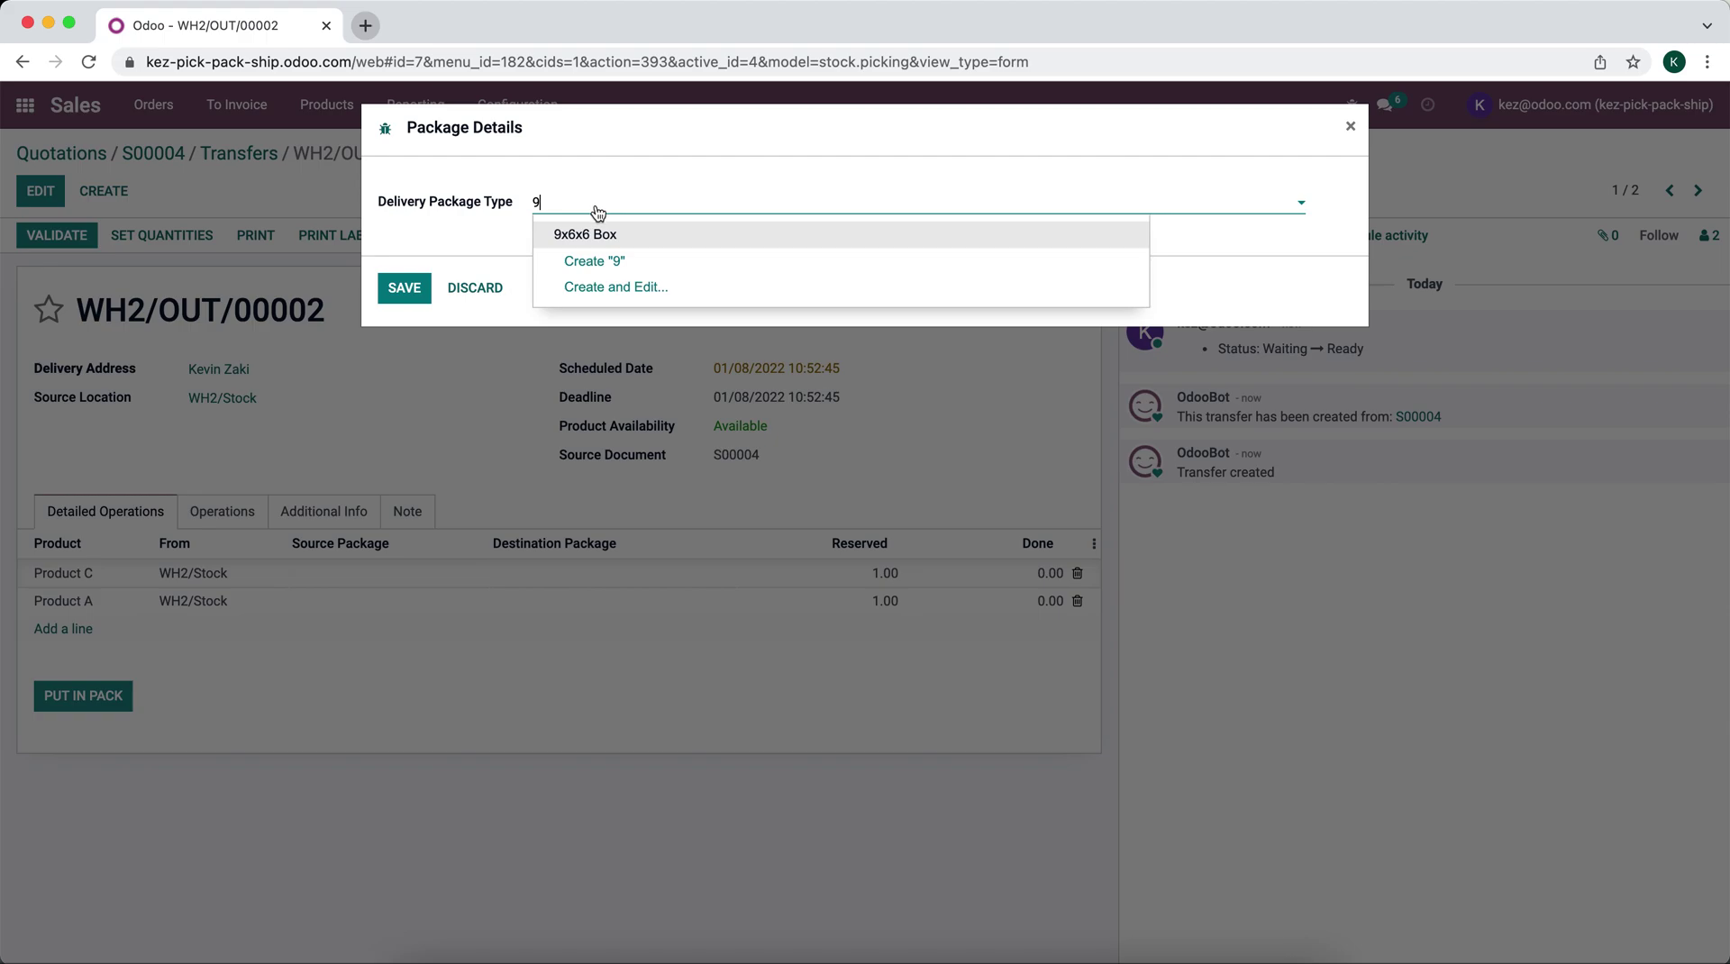
{"action": "left_click", "coordinate": [597, 232]}
{"action": "left_click", "coordinate": [598, 233]}
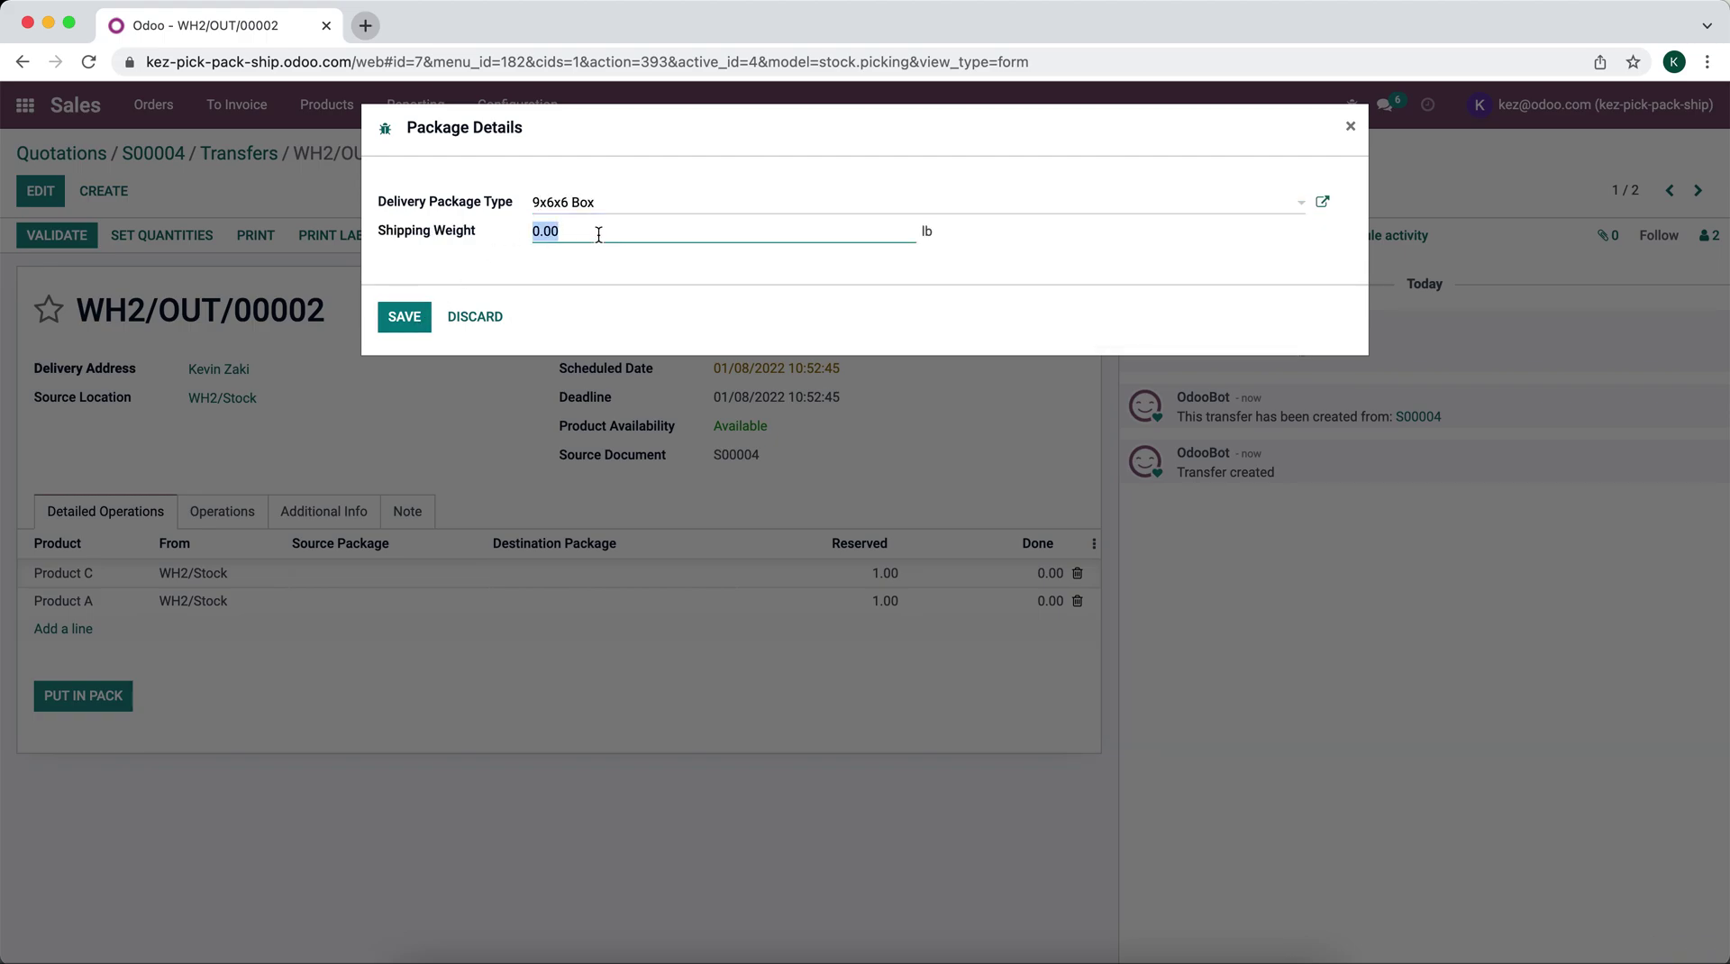
{"action": "type", "text": "8"}
{"action": "left_click", "coordinate": [401, 320]}
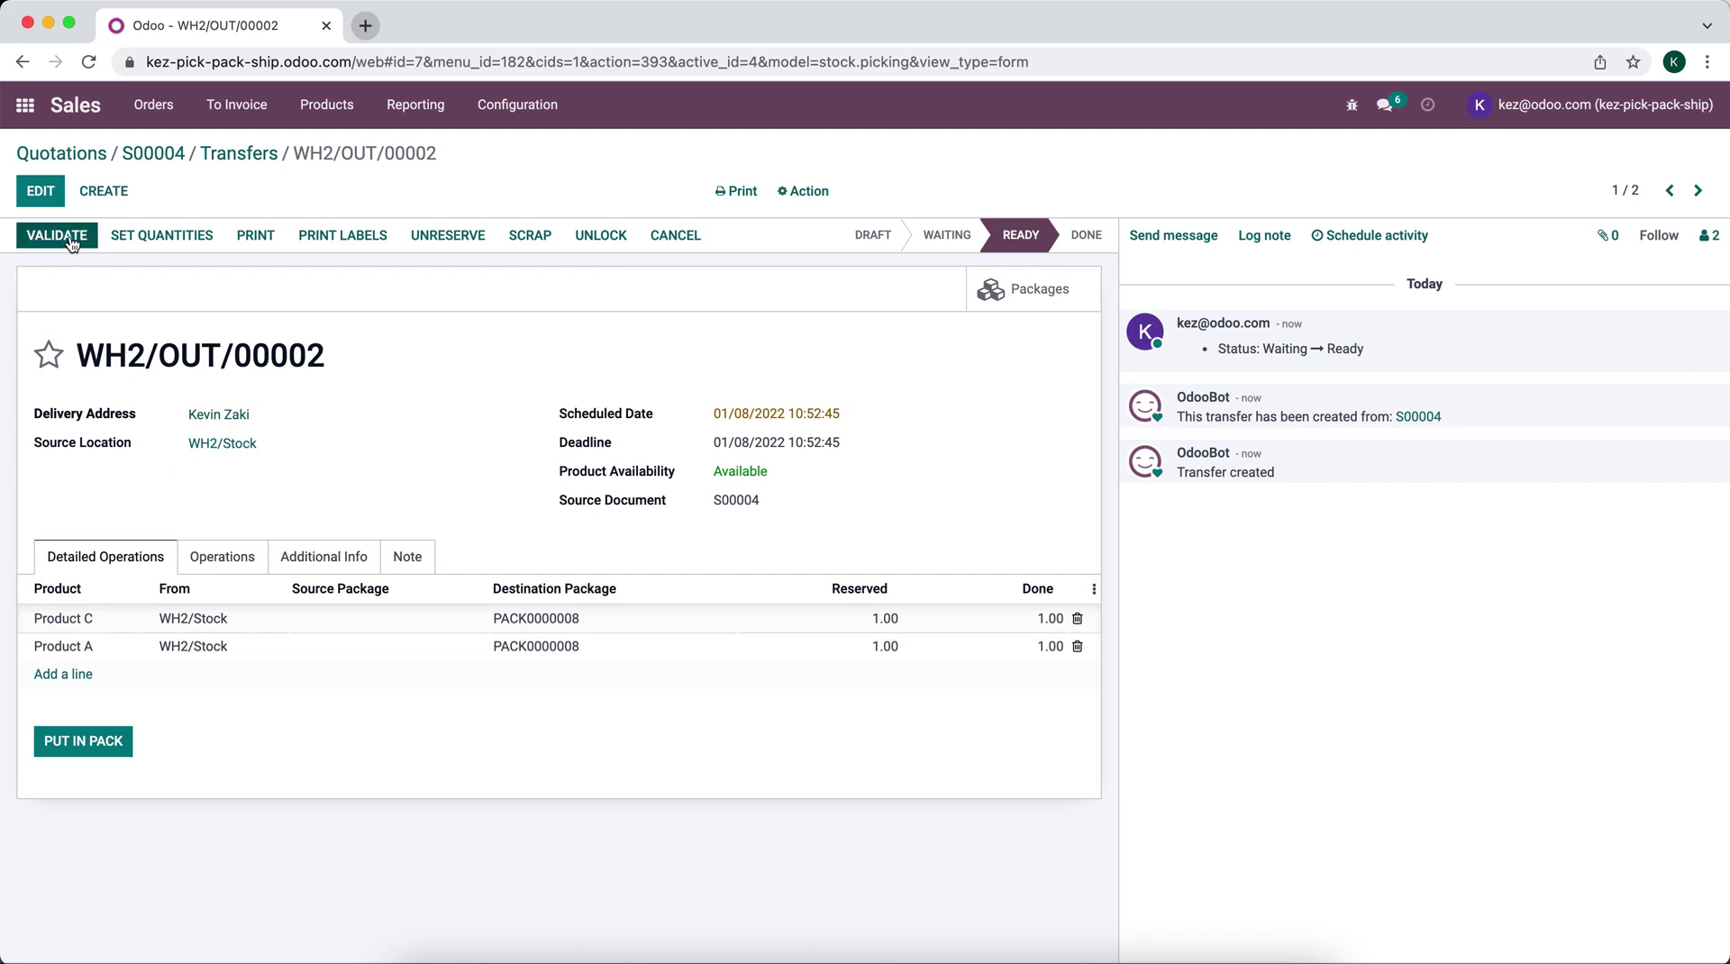
{"action": "left_click", "coordinate": [70, 238]}
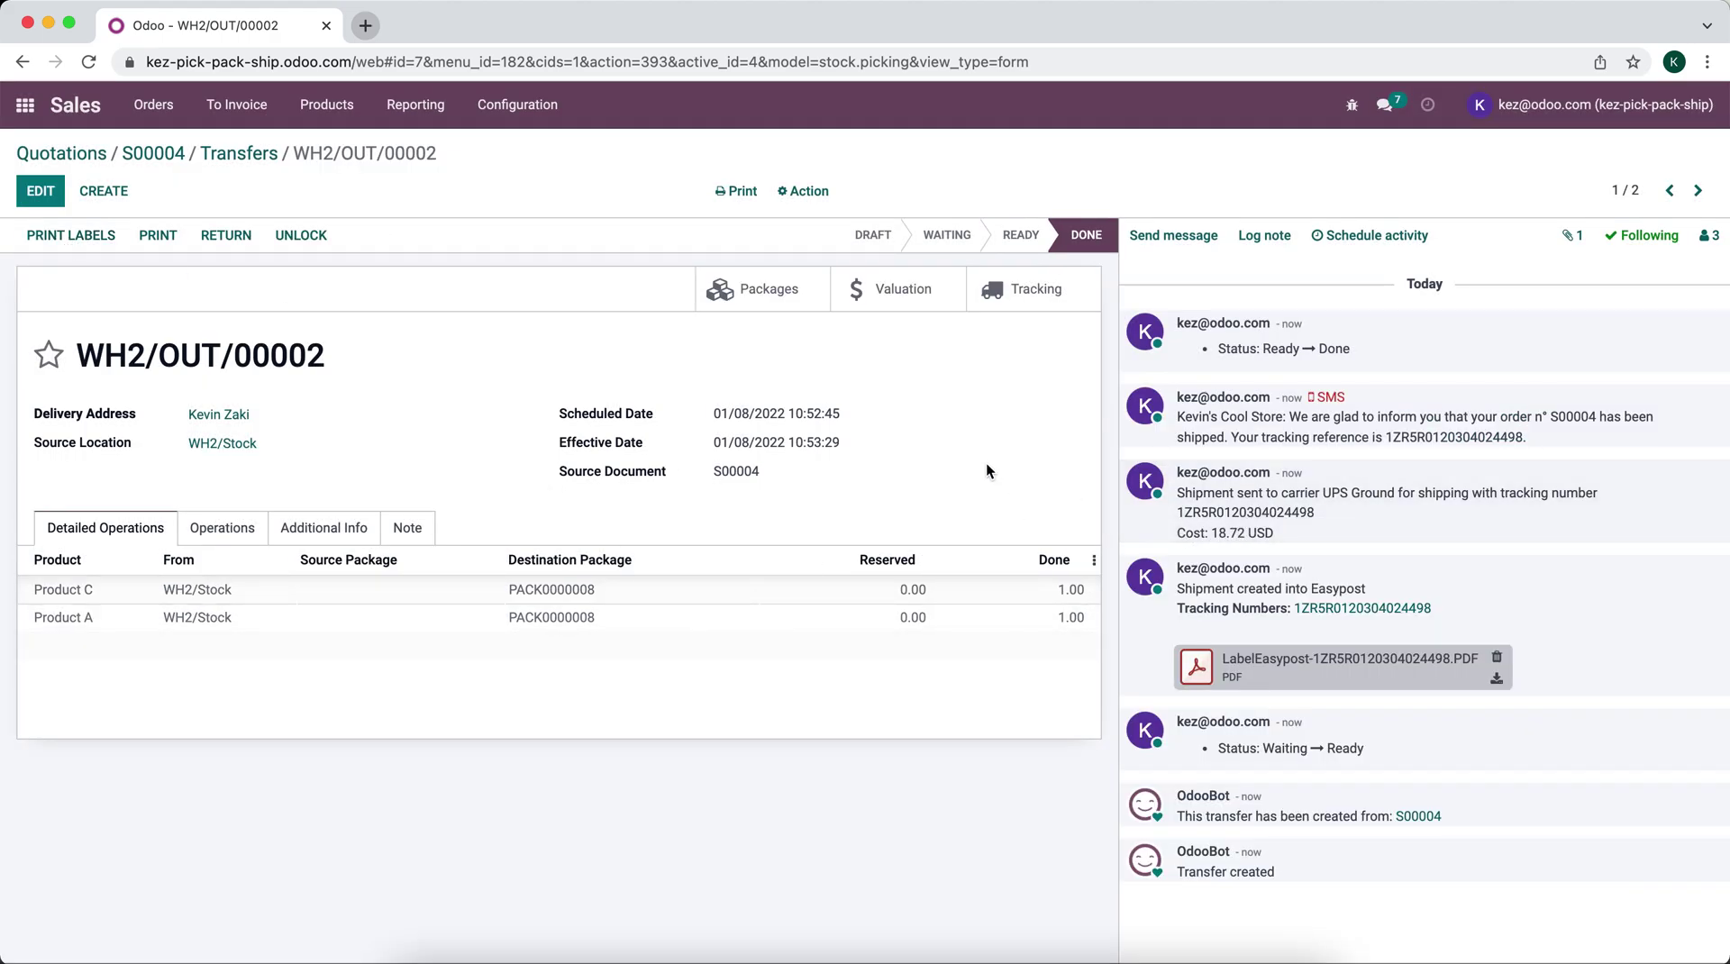
Step: Inspect package PACK0000008 from the WH2/OUT/00002 delivery
{"action": "left_click", "coordinate": [760, 290]}
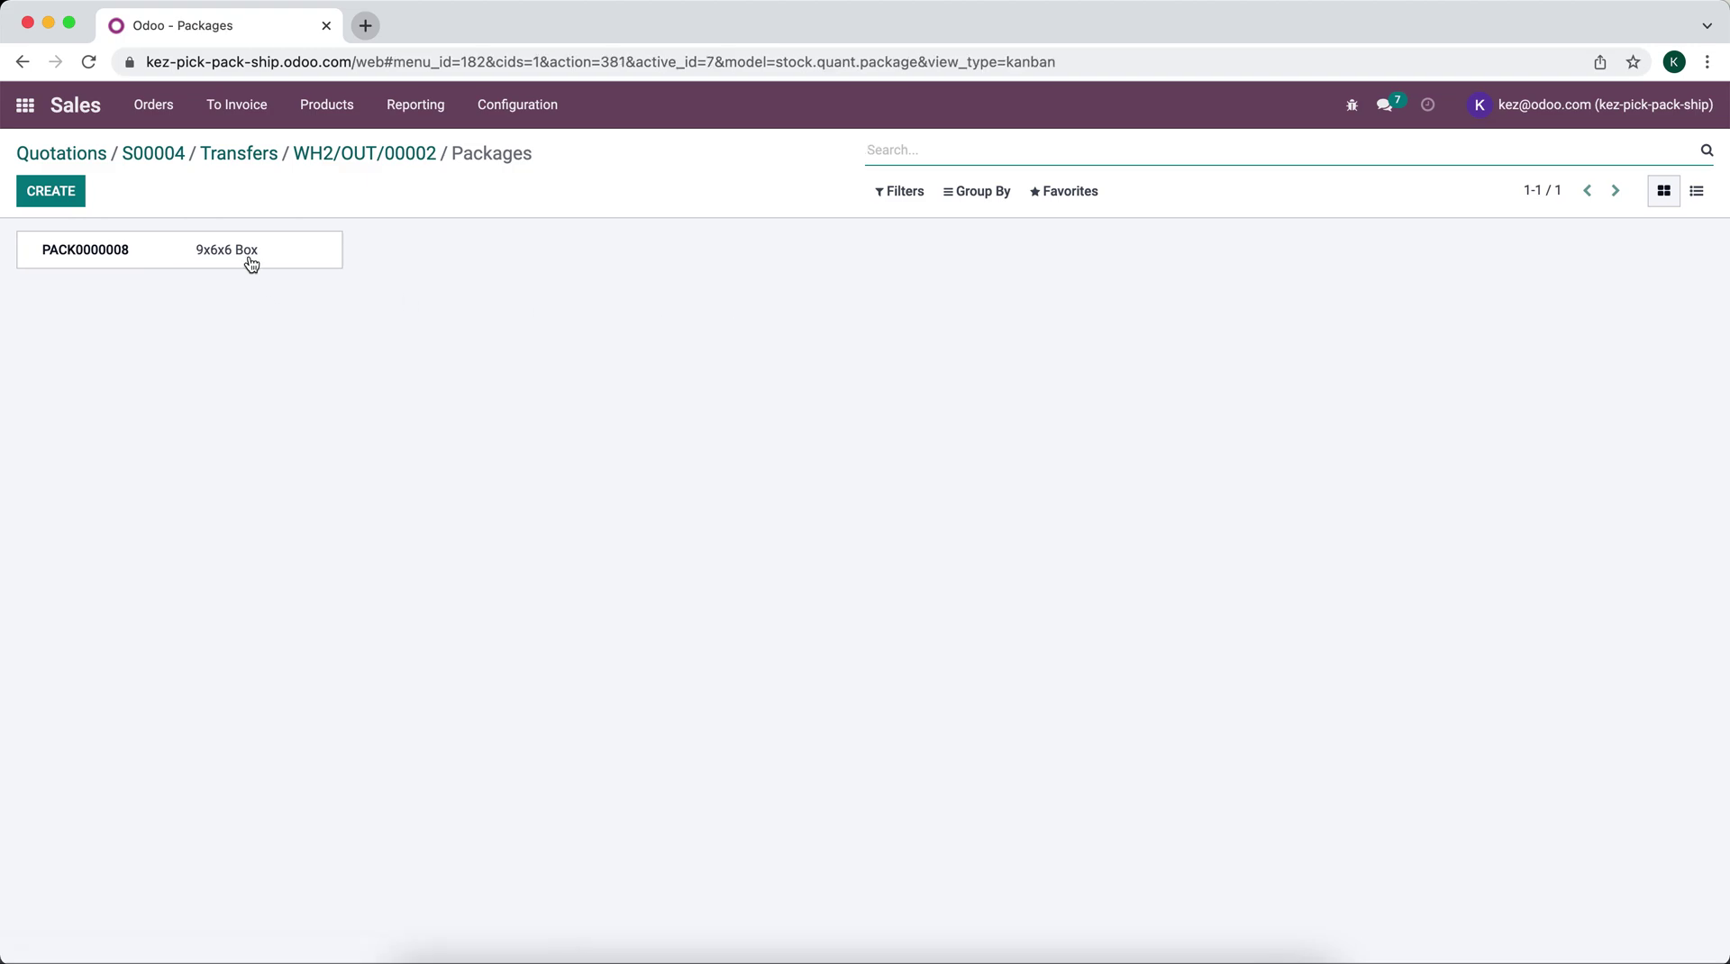
{"action": "left_click", "coordinate": [247, 262]}
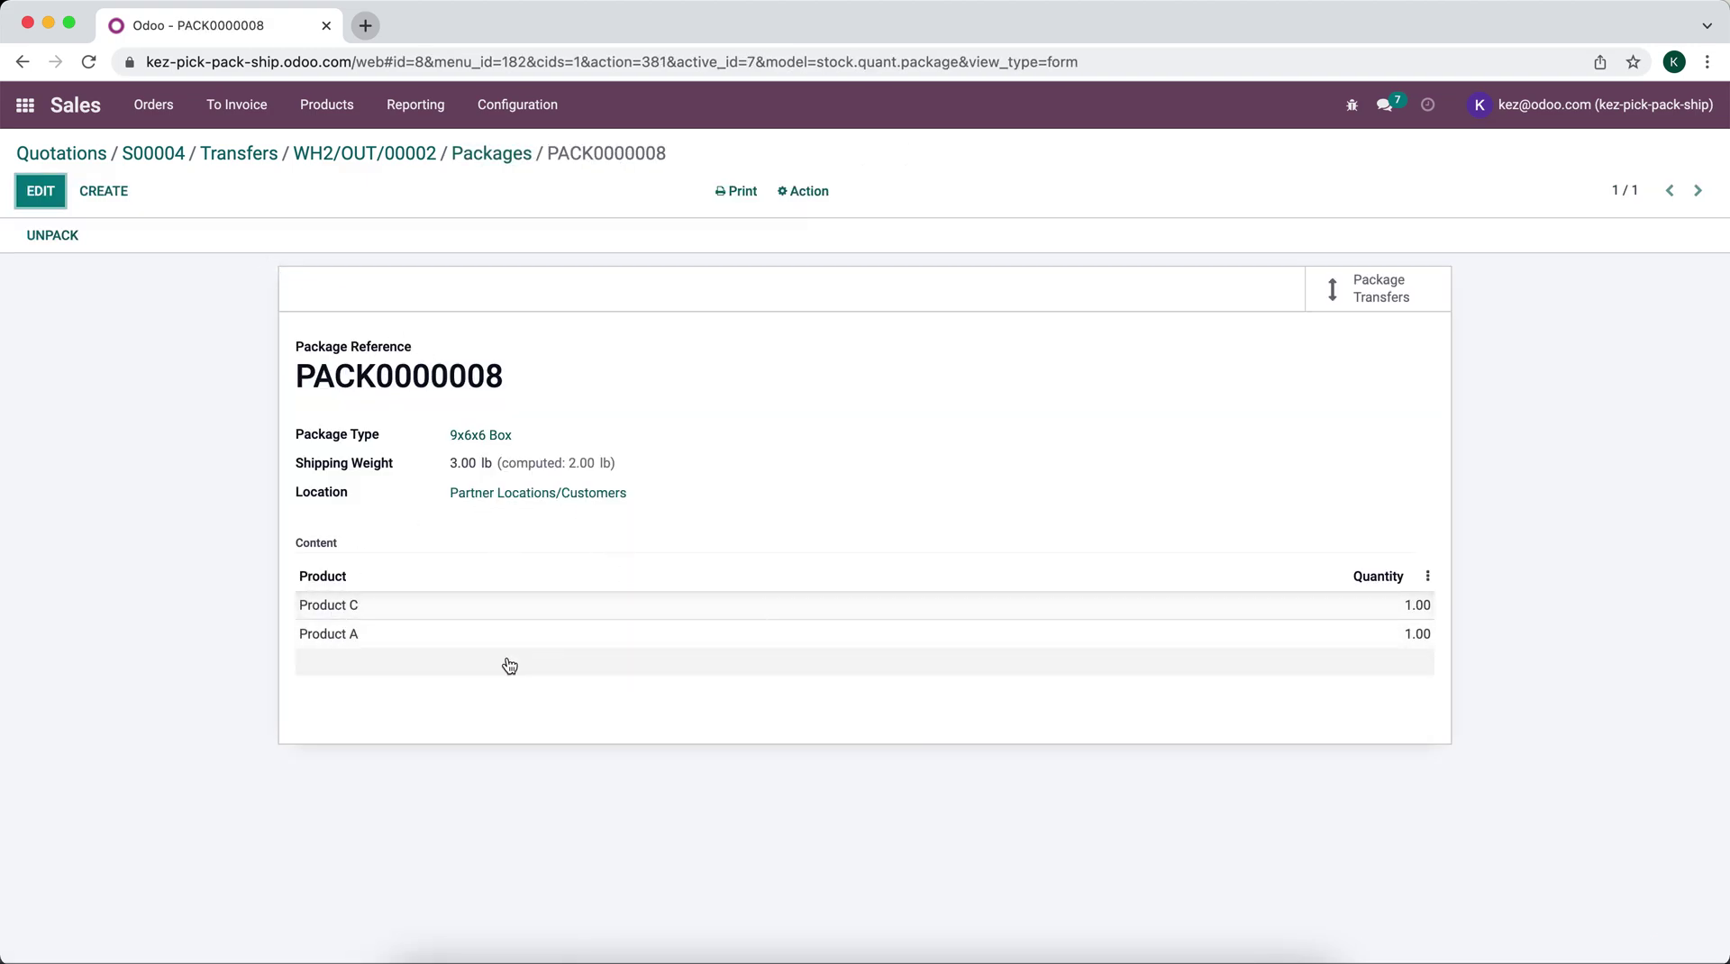
{"action": "left_click", "coordinate": [395, 151]}
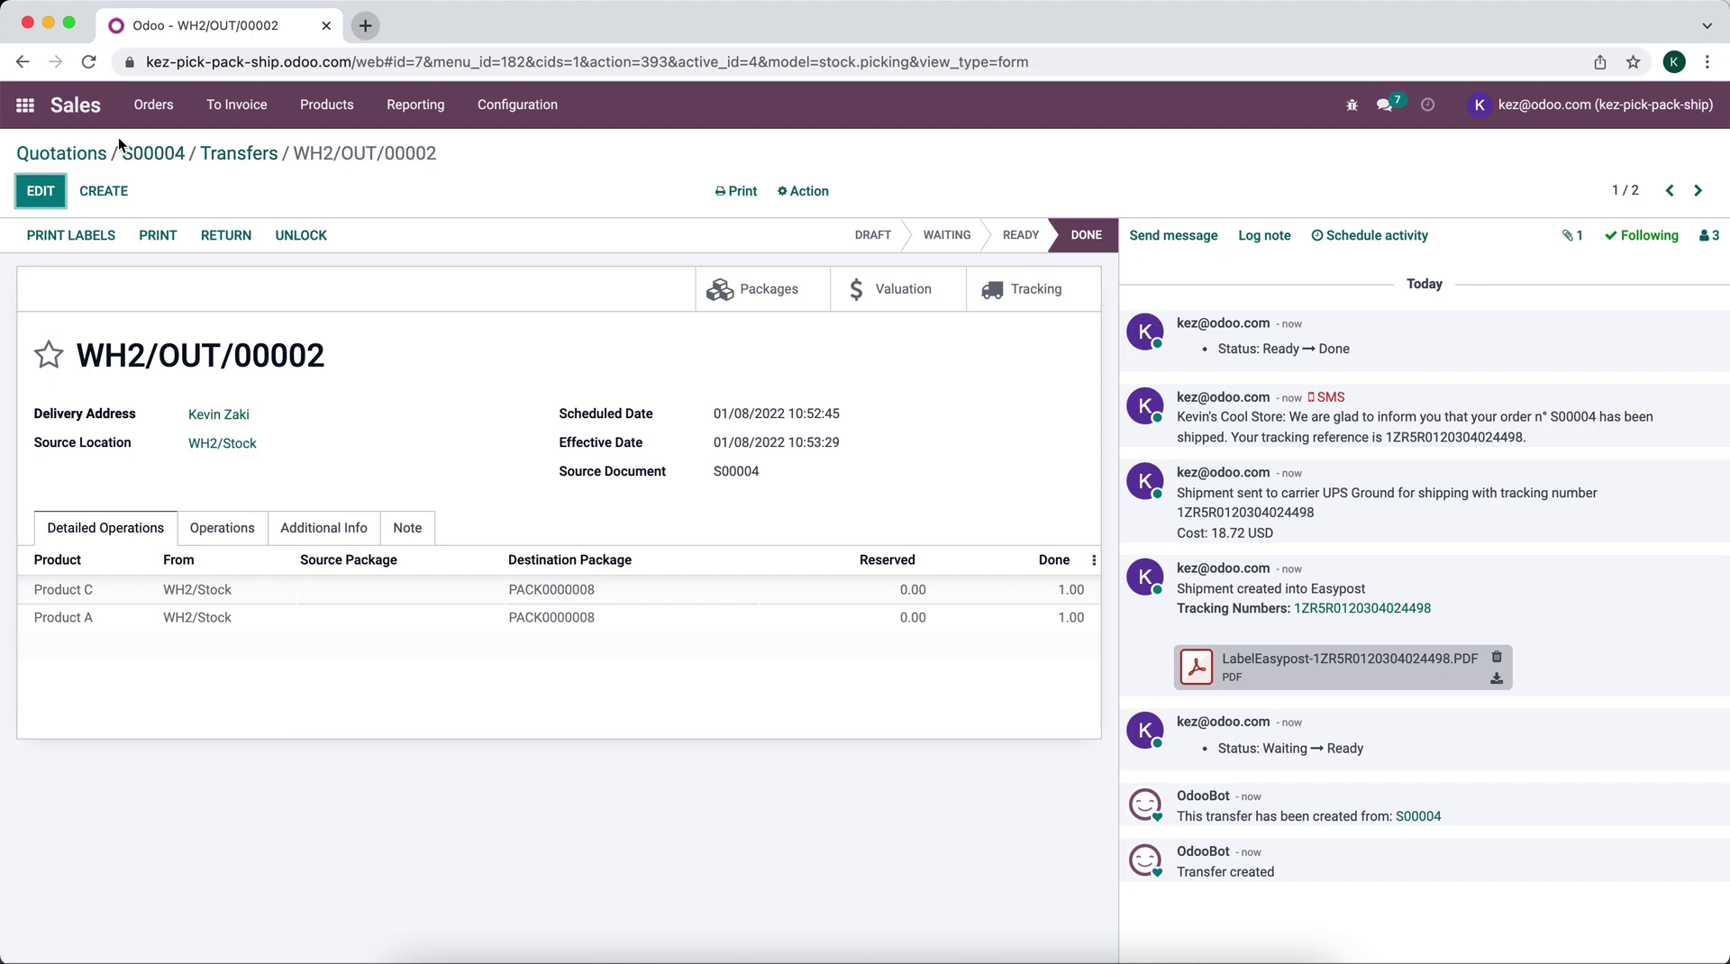
Step: Open the delivery transfers of sales order S00004
{"action": "left_click", "coordinate": [25, 105]}
{"action": "left_click", "coordinate": [819, 358]}
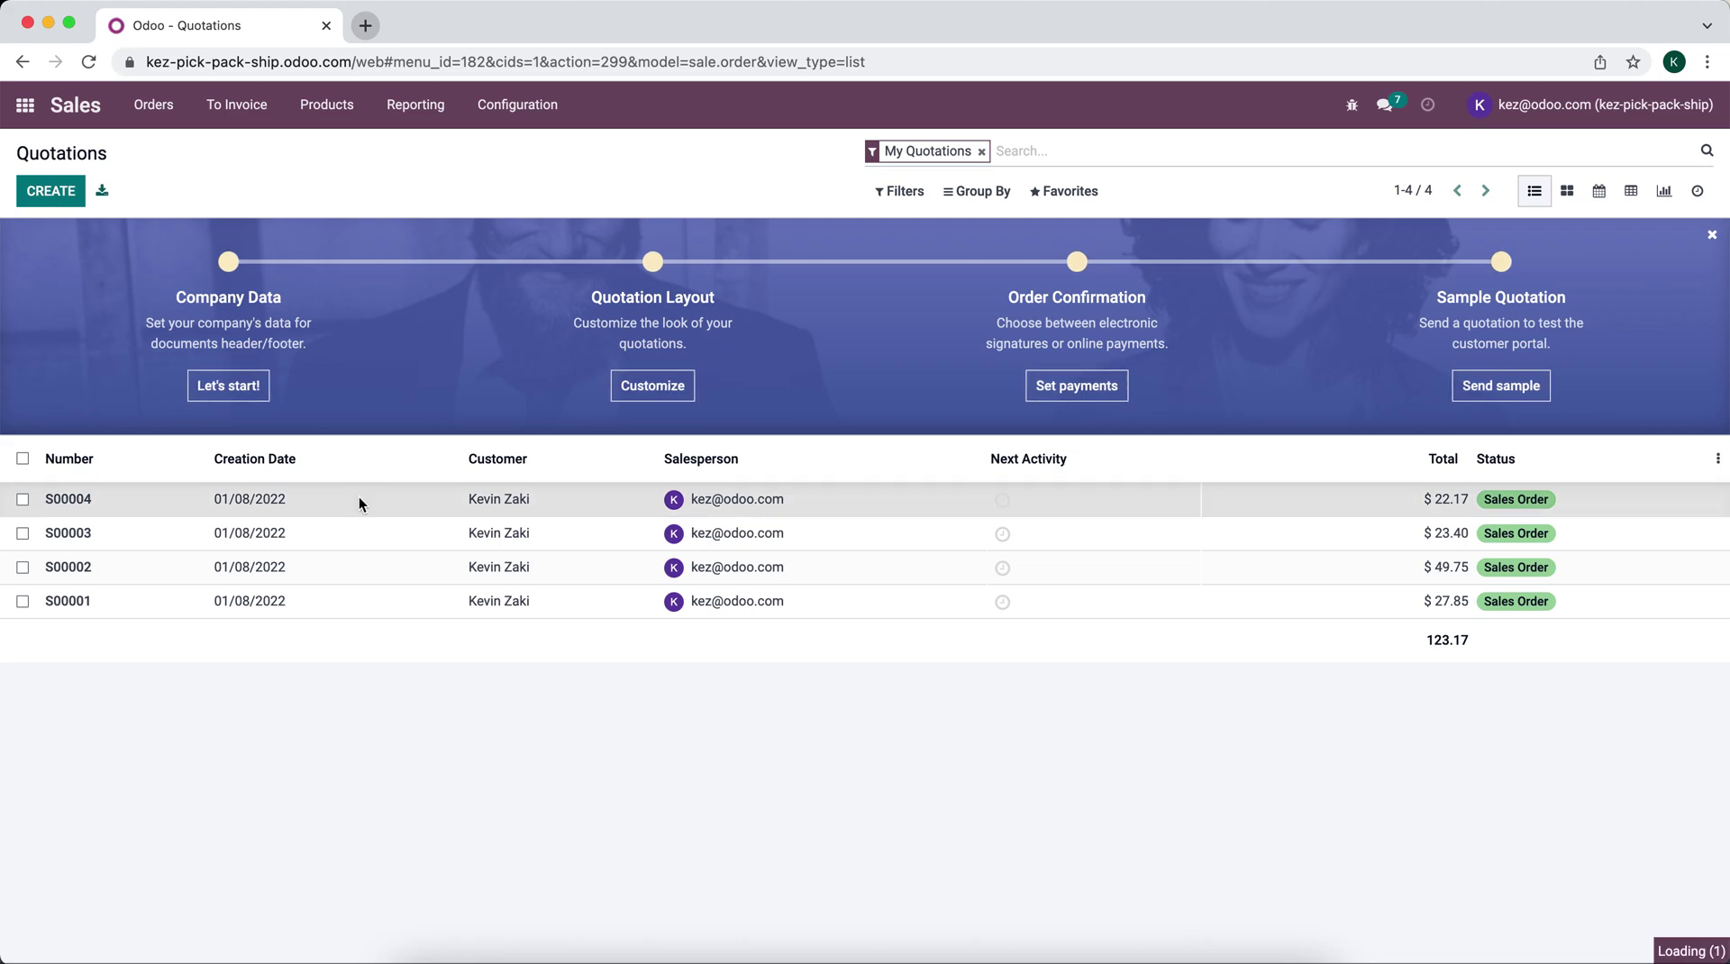
{"action": "left_click", "coordinate": [361, 503]}
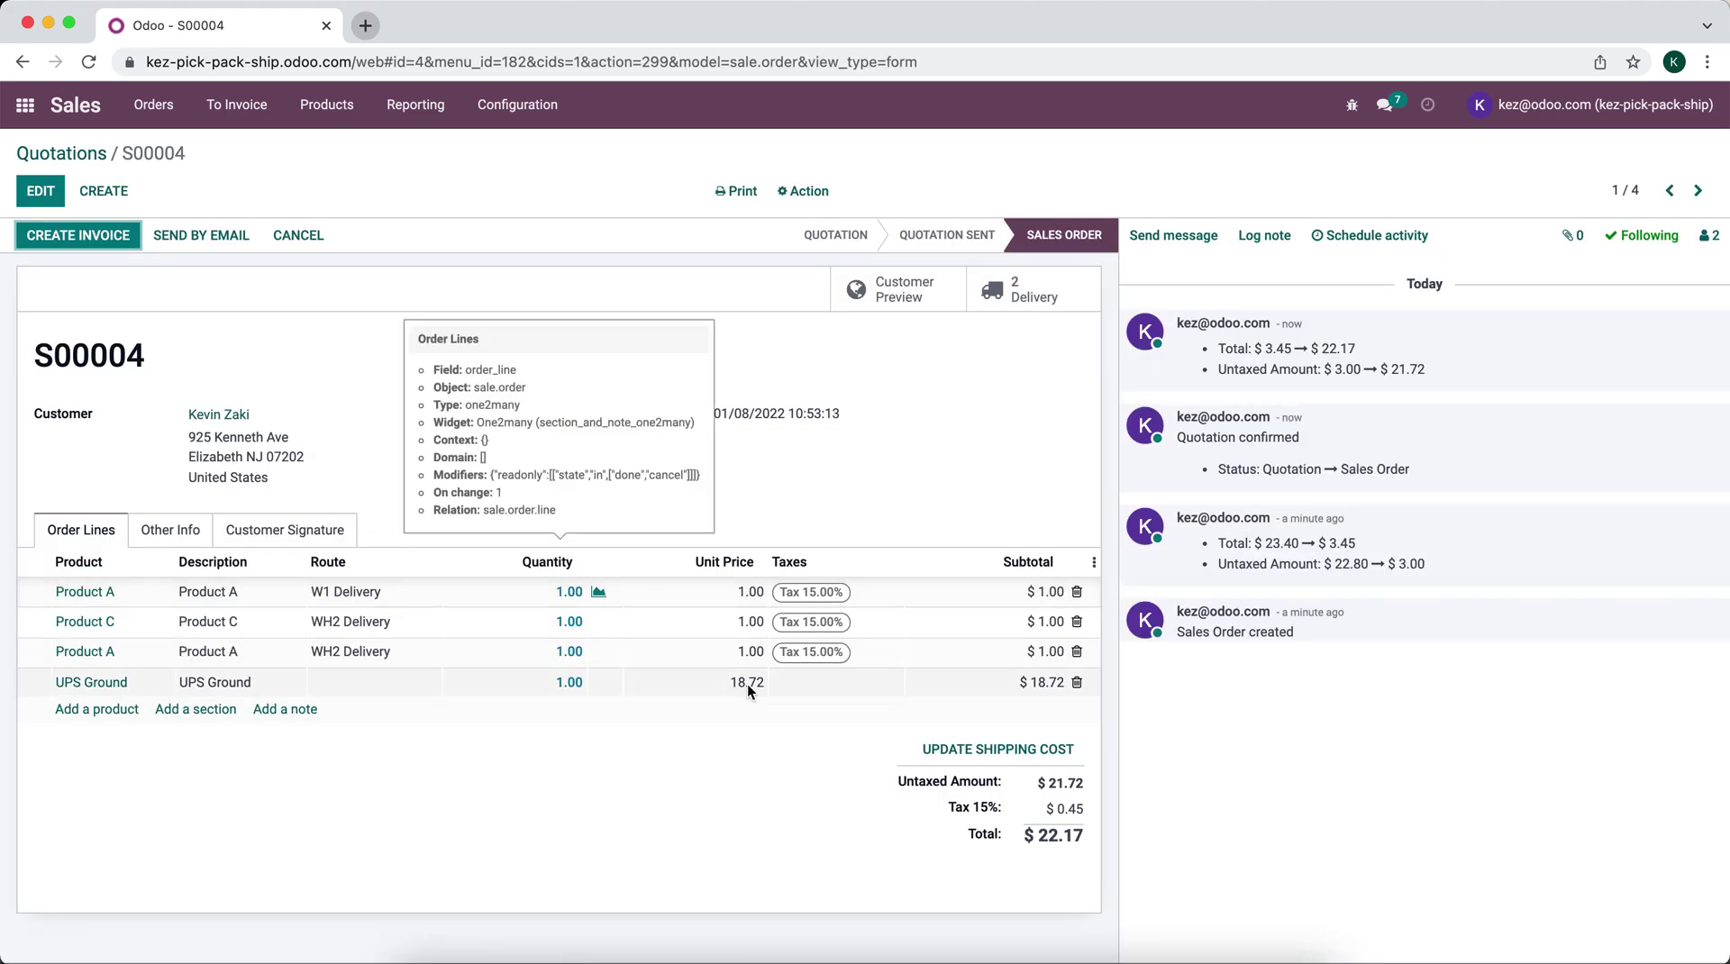
{"action": "left_click", "coordinate": [1026, 298]}
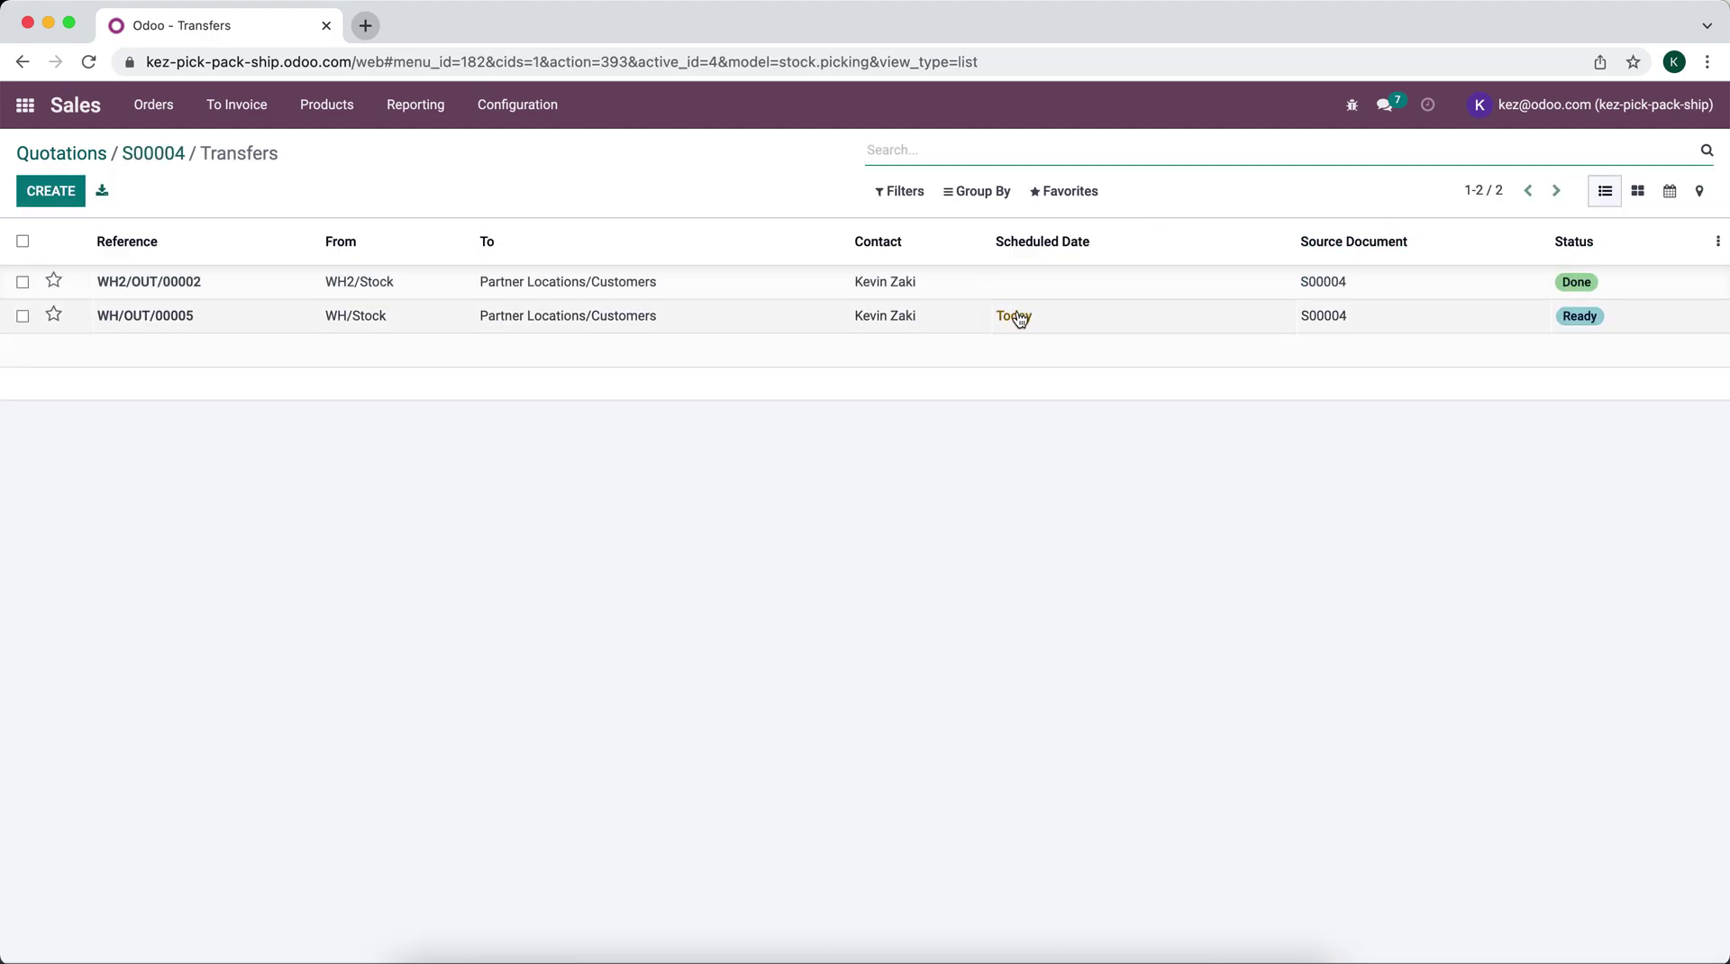
Step: Pack WH/OUT/00005 into a 9x6x6 Box with weight 2 and validate the delivery
{"action": "left_click", "coordinate": [1015, 315]}
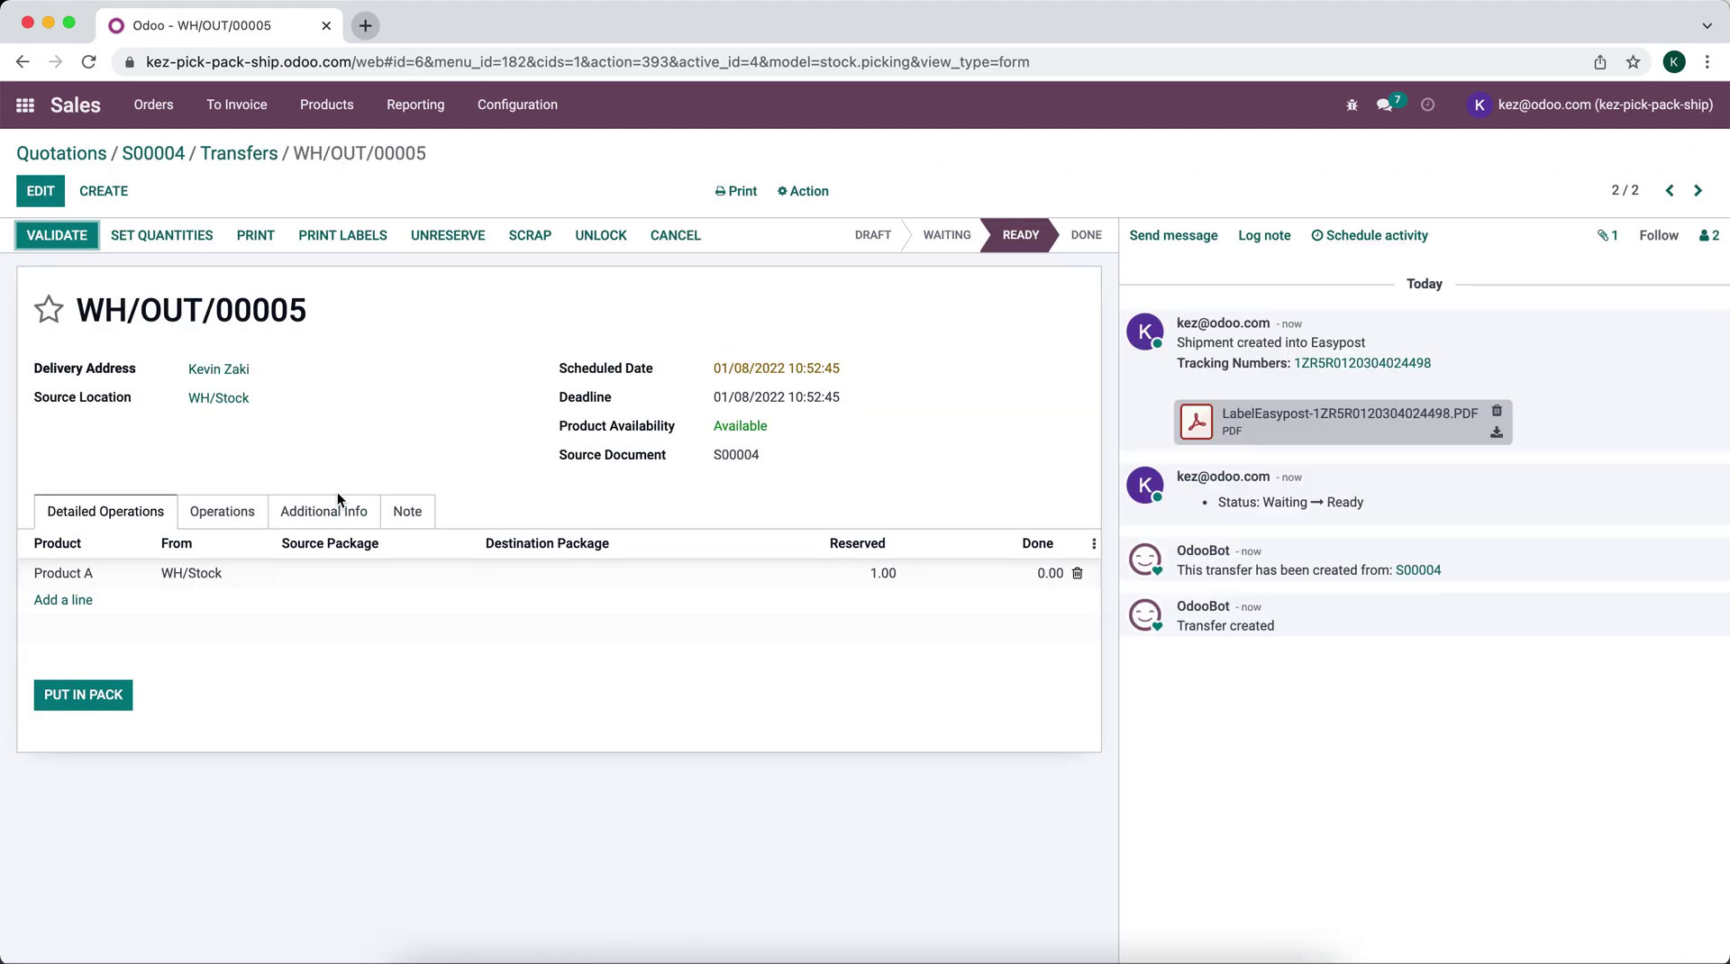
{"action": "left_click", "coordinate": [90, 705]}
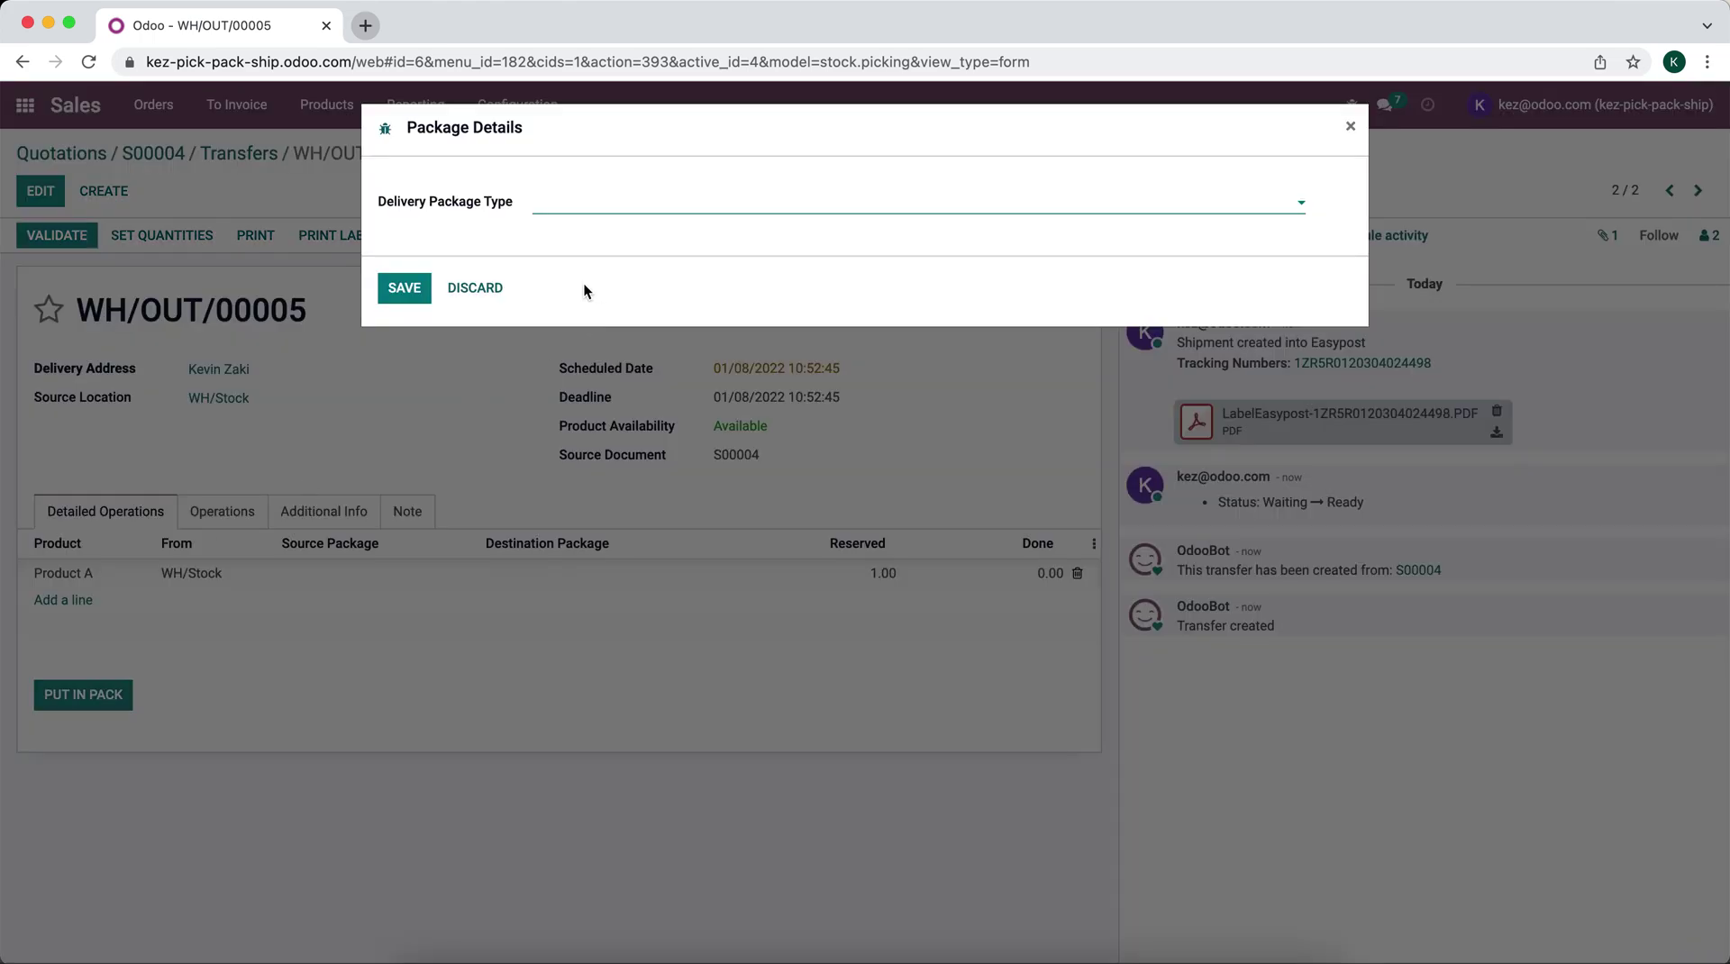
{"action": "type", "text": "9"}
{"action": "left_click", "coordinate": [577, 233]}
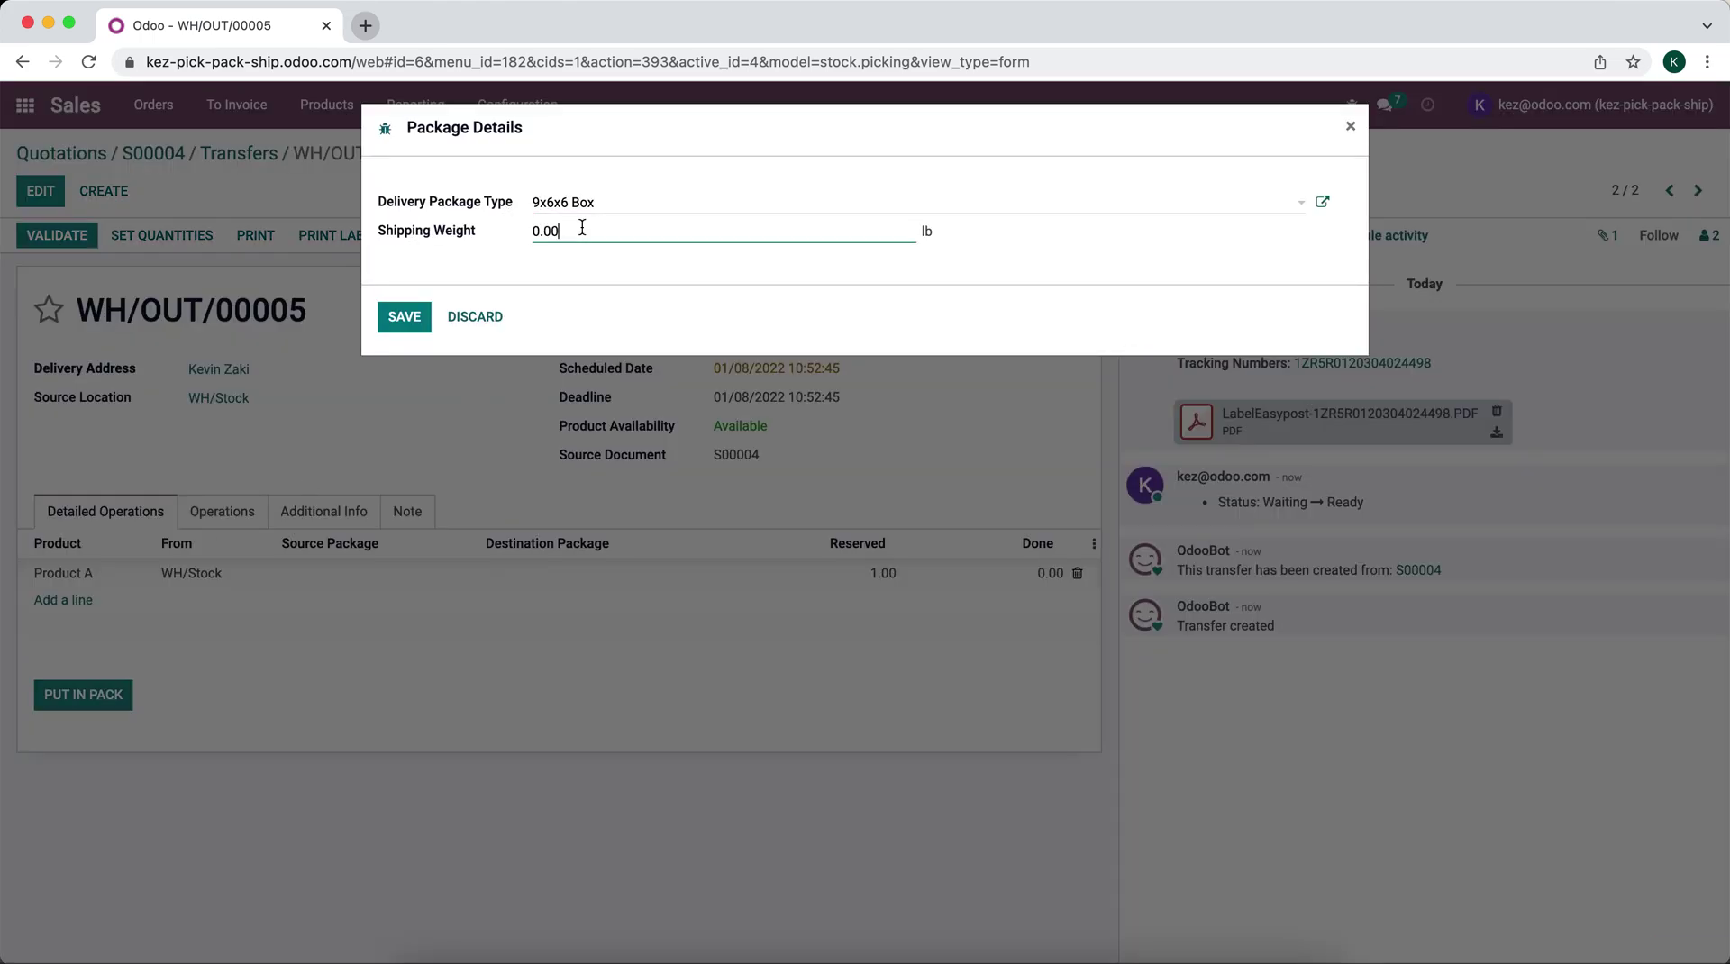
{"action": "type", "text": "2"}
{"action": "left_click", "coordinate": [404, 317]}
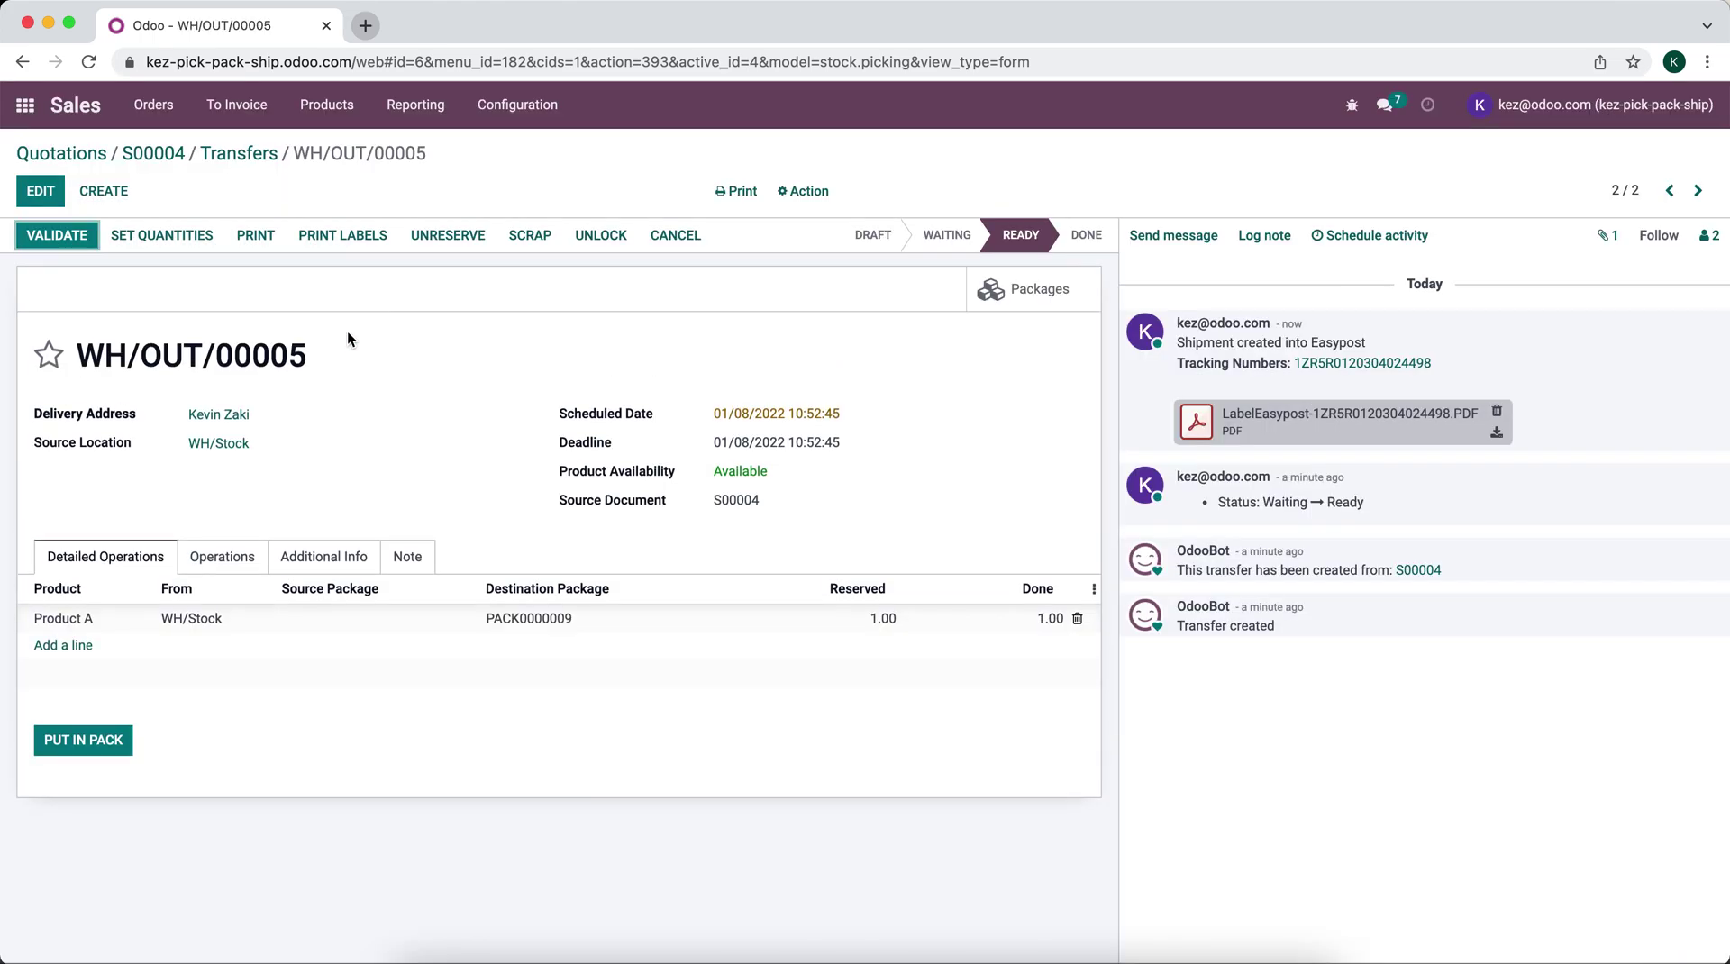
{"action": "left_click", "coordinate": [83, 234]}
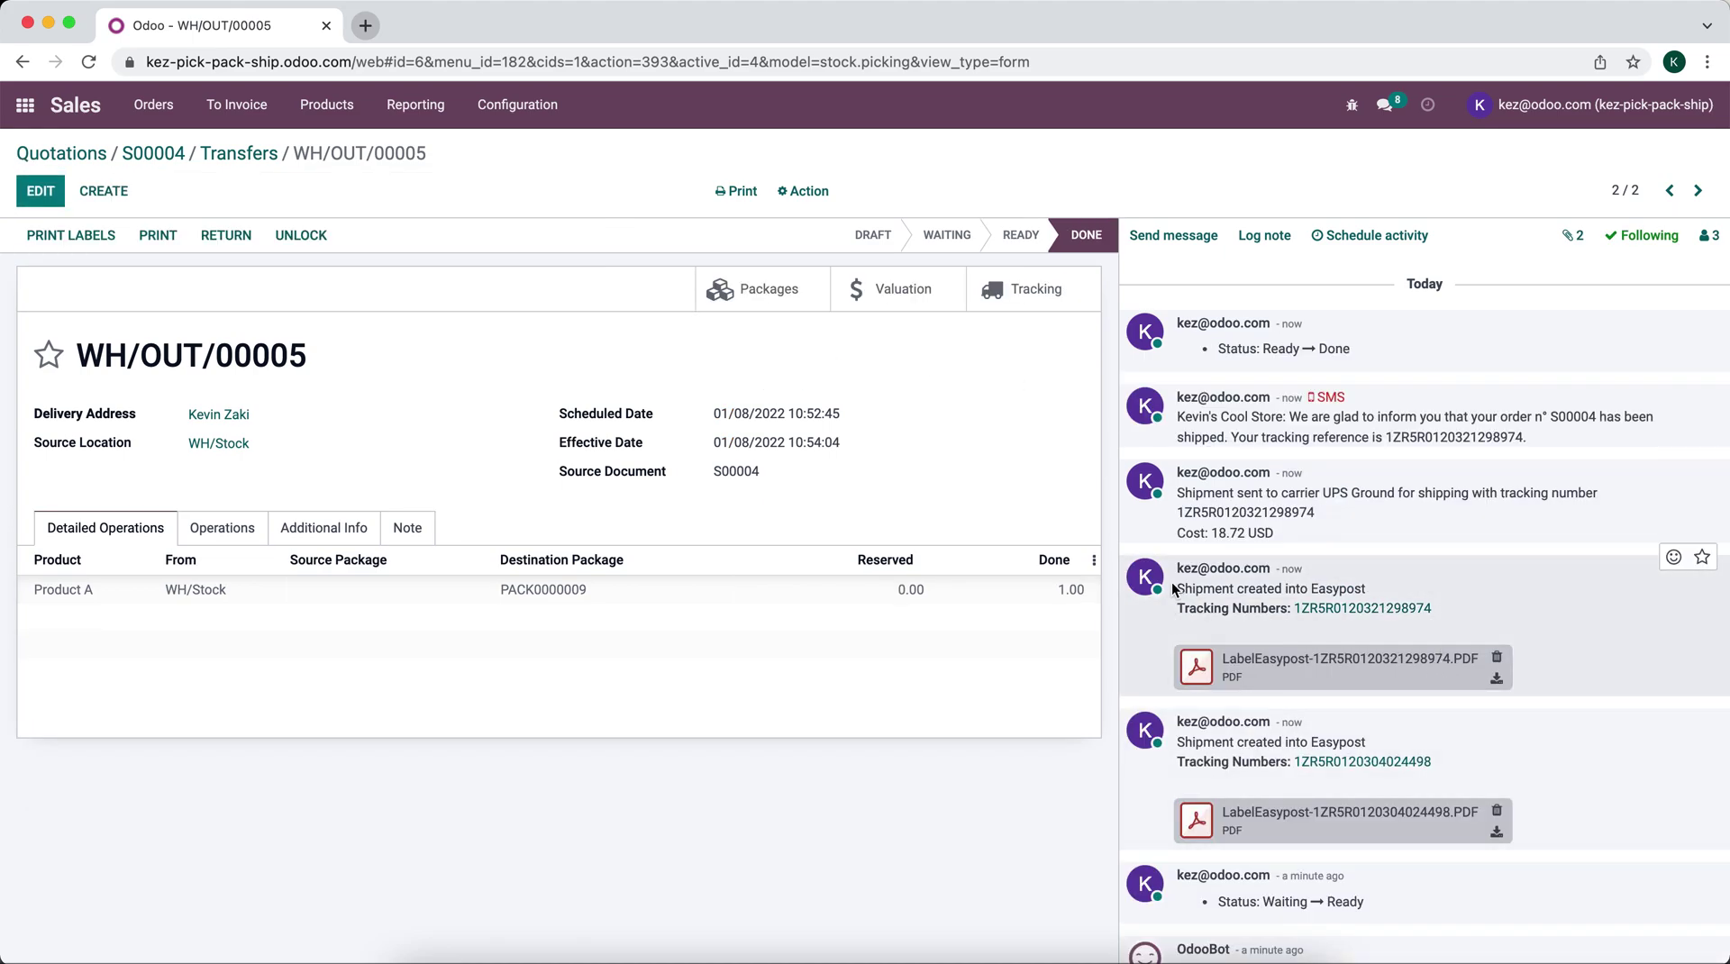
Step: Check the 18.72 USD shipping cost note and review the new UPS label PDF
{"action": "left_click_drag", "start_coordinate": [1280, 538], "coordinate": [1180, 533]}
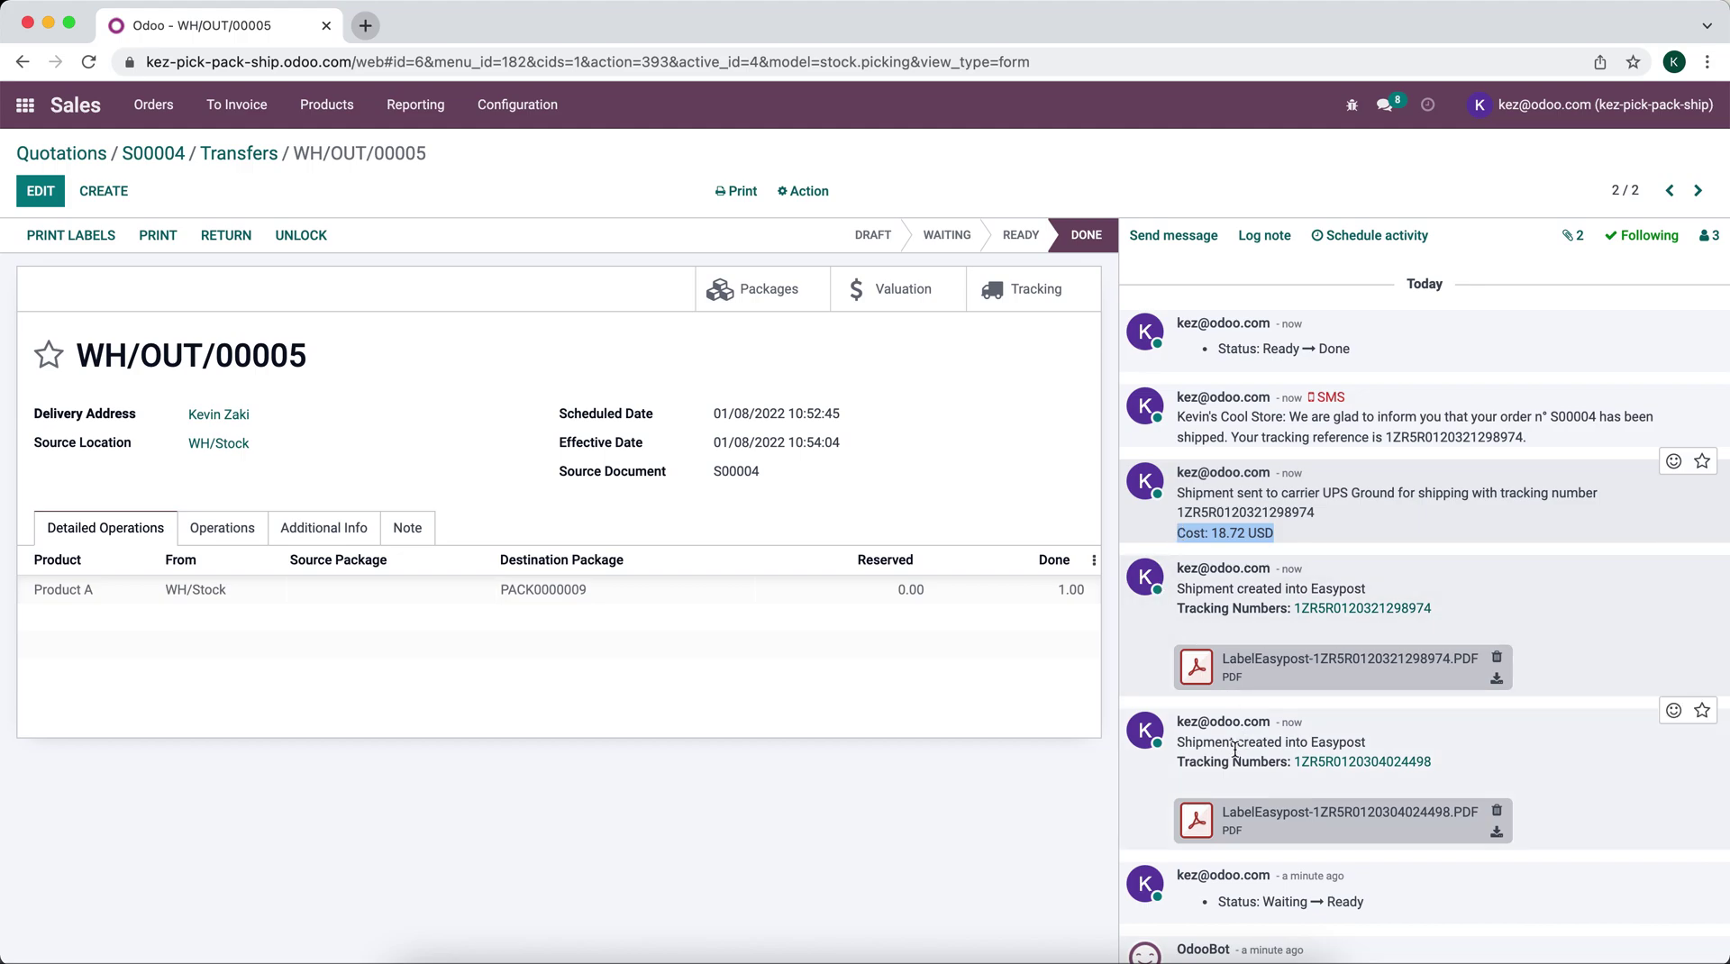
{"action": "left_click", "coordinate": [1199, 674]}
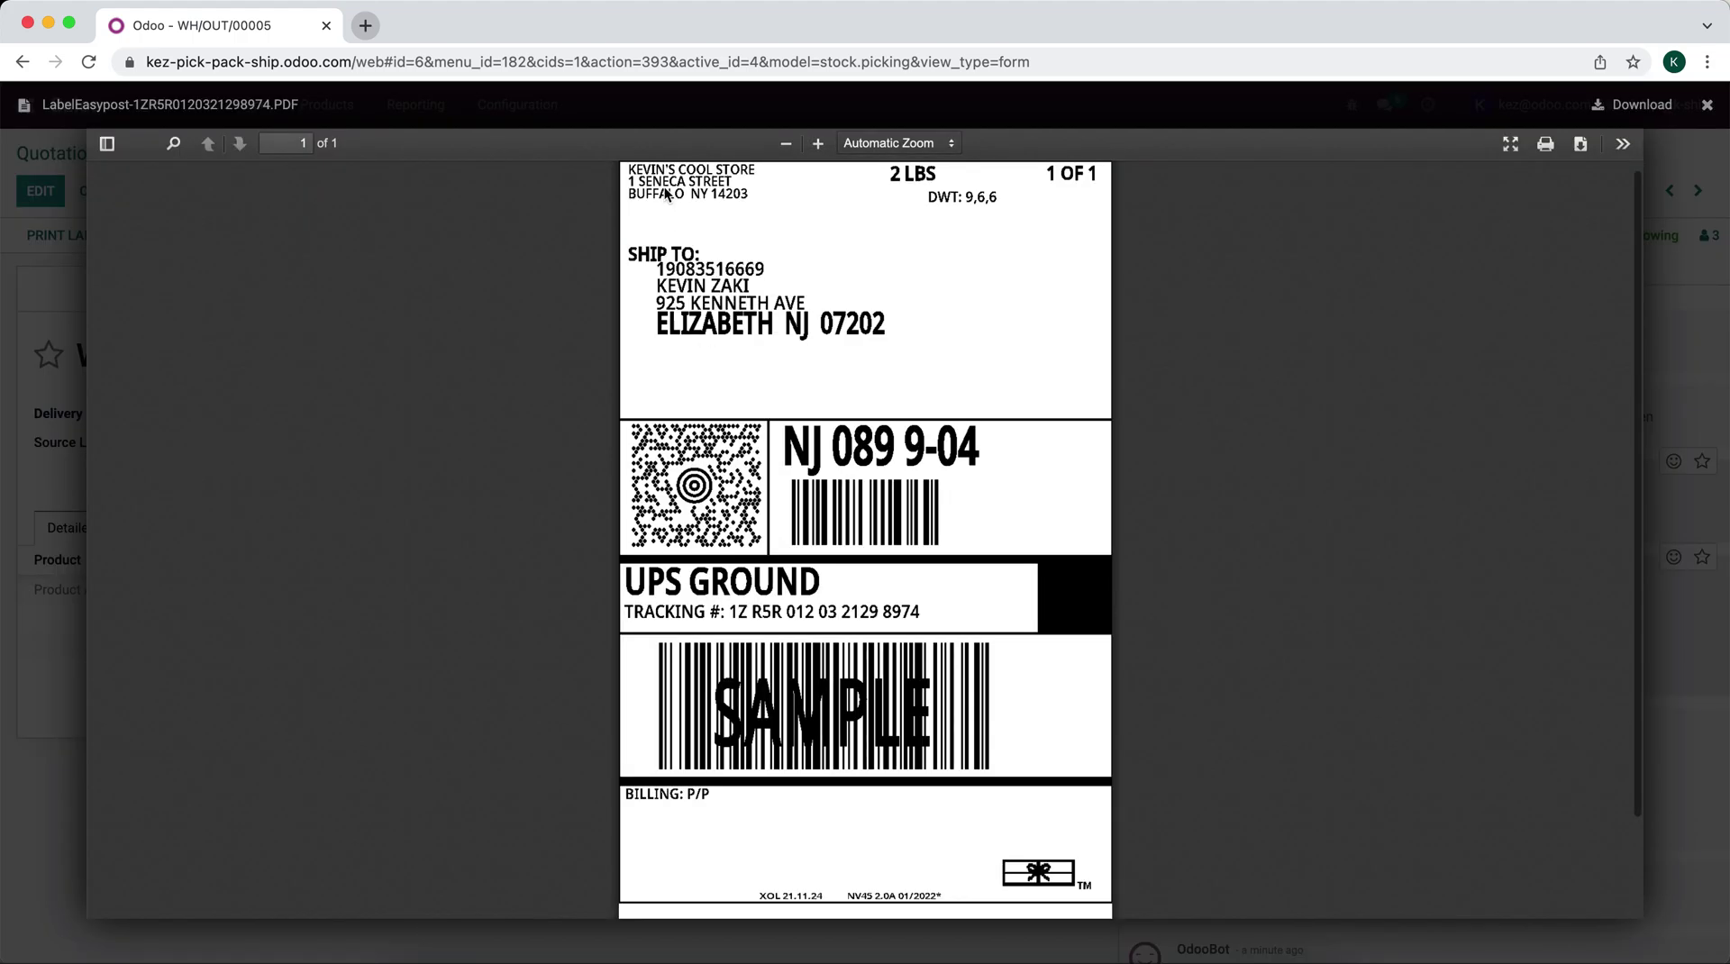
{"action": "left_click", "coordinate": [5, 283]}
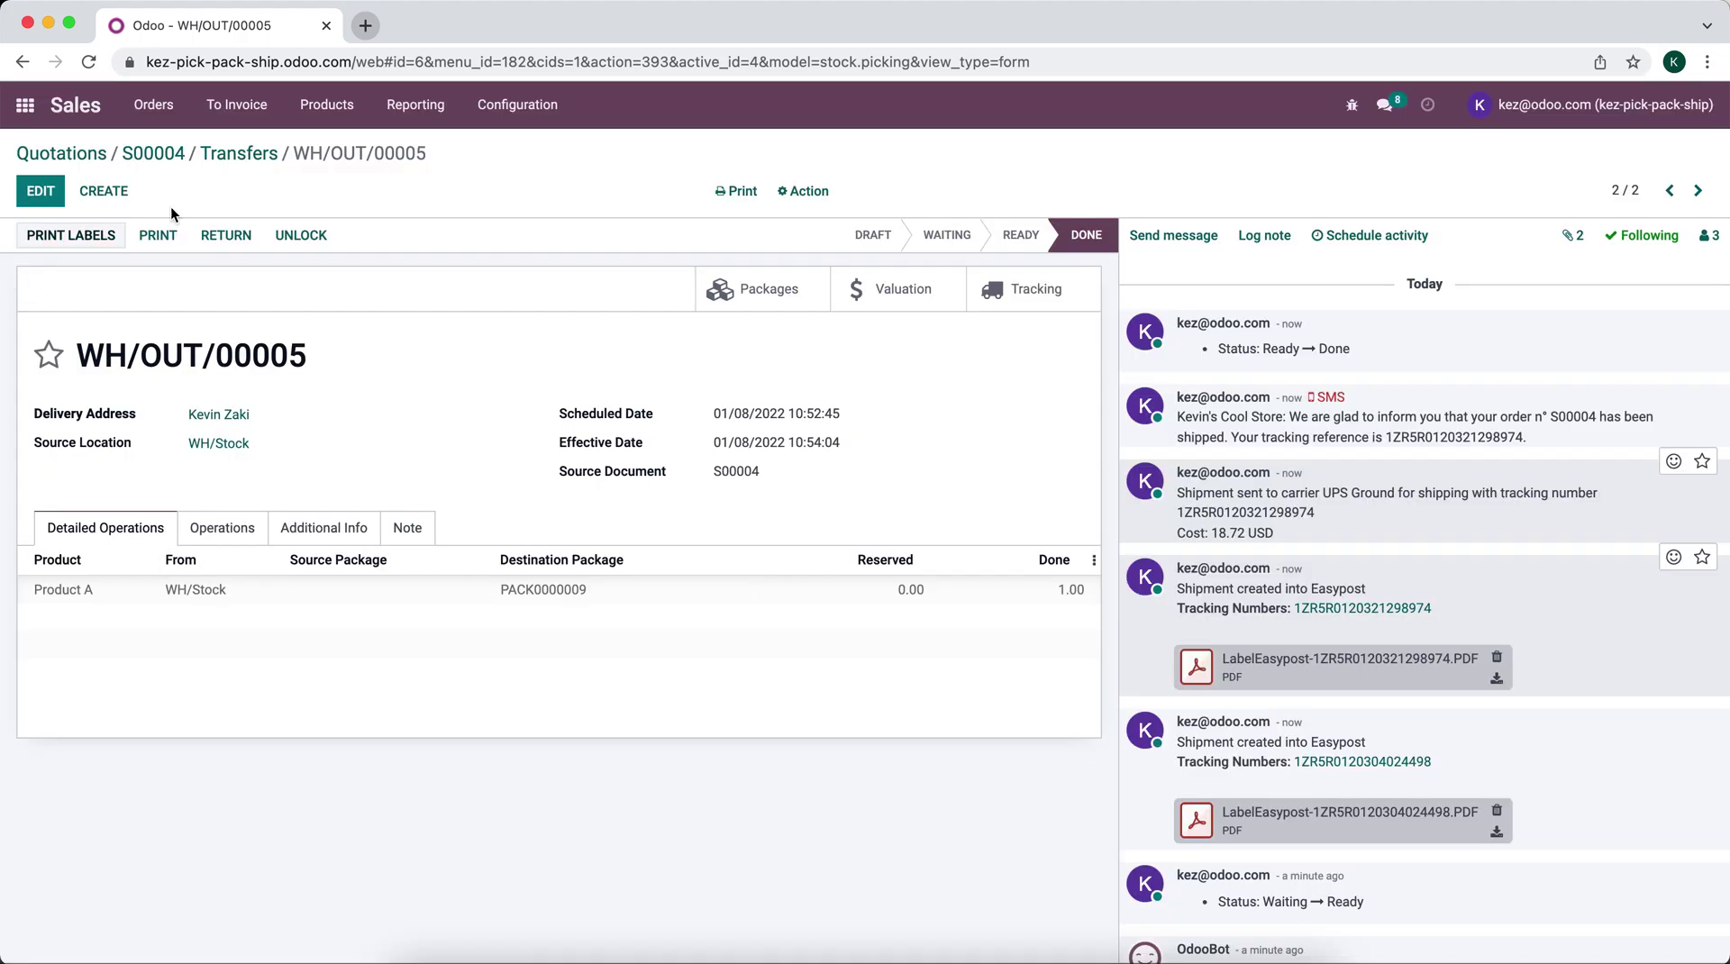
Step: Go back to sales order S00004 to see the 18.72 UPS Ground line and the $40.89 total
{"action": "left_click", "coordinate": [169, 159]}
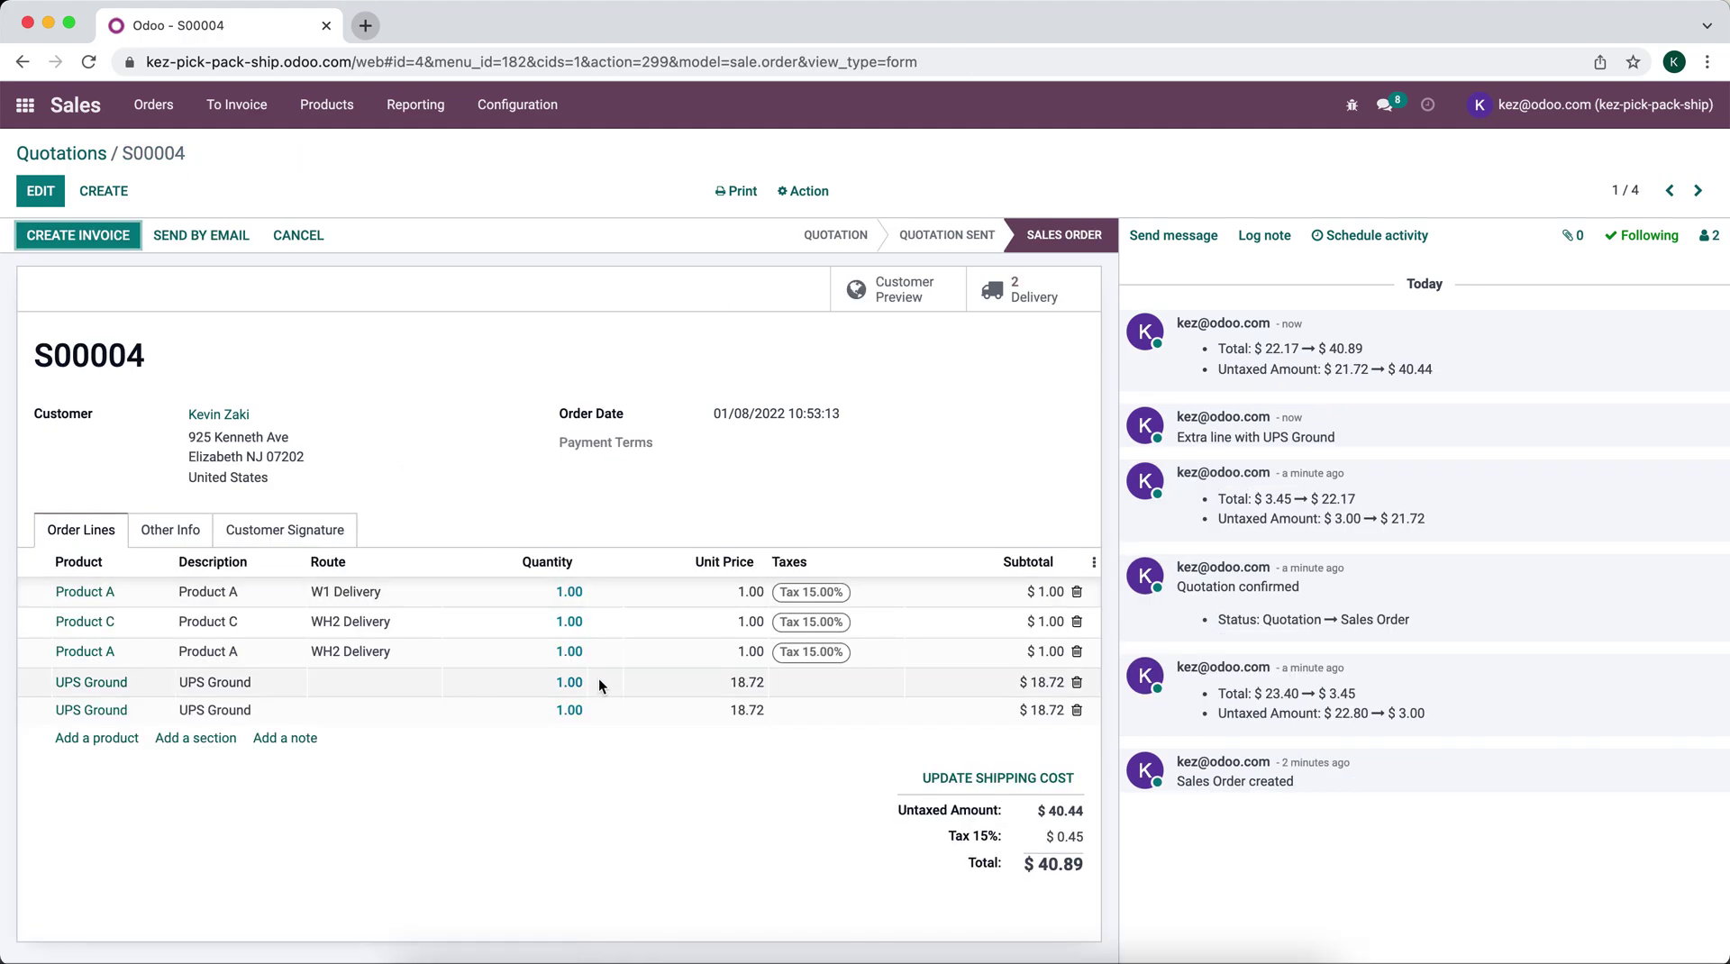